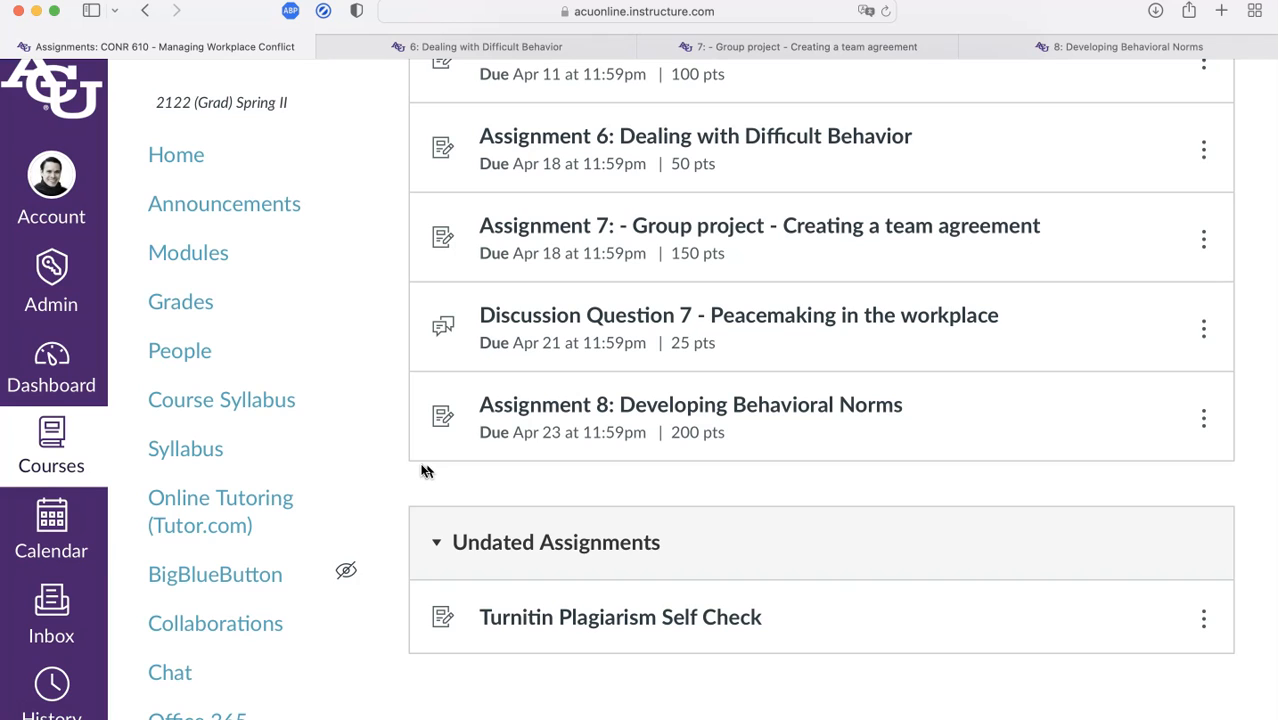
Move from the Assignment 6 tab to the Assignment 7 group project page in Canvas
{"action": "left_click", "coordinate": [520, 50]}
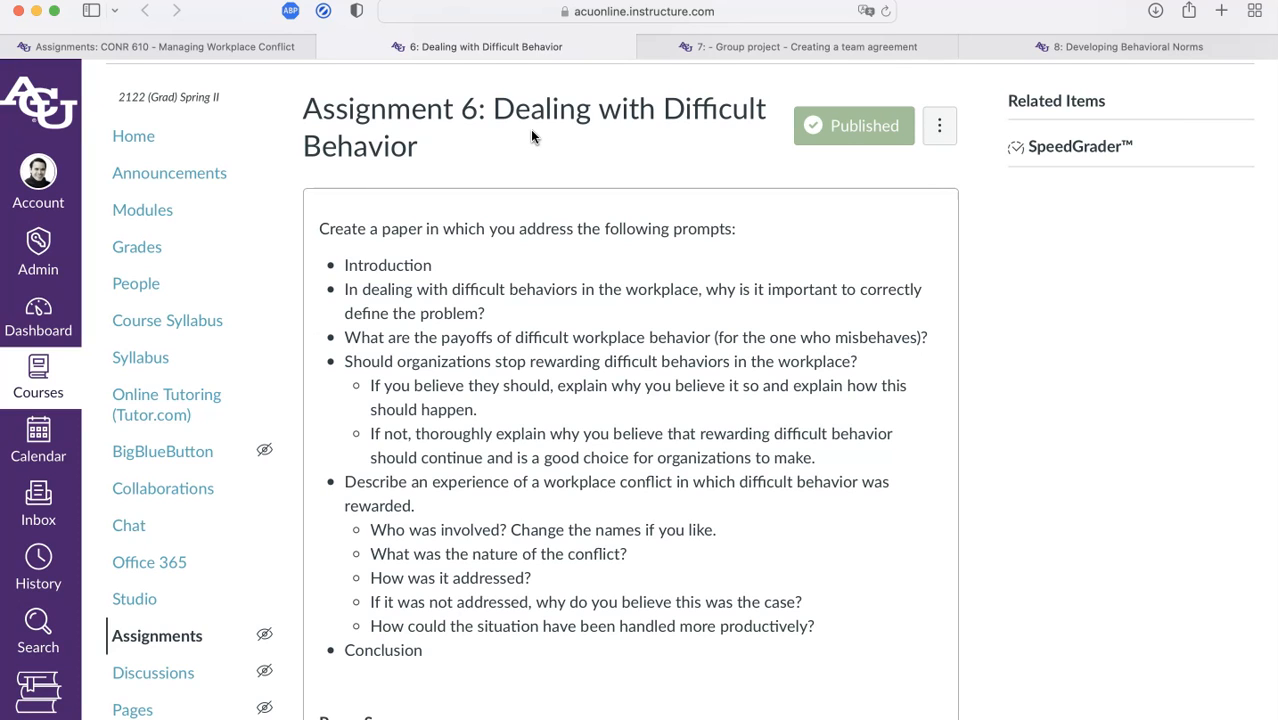
{"action": "key", "text": "ctrl+Tab"}
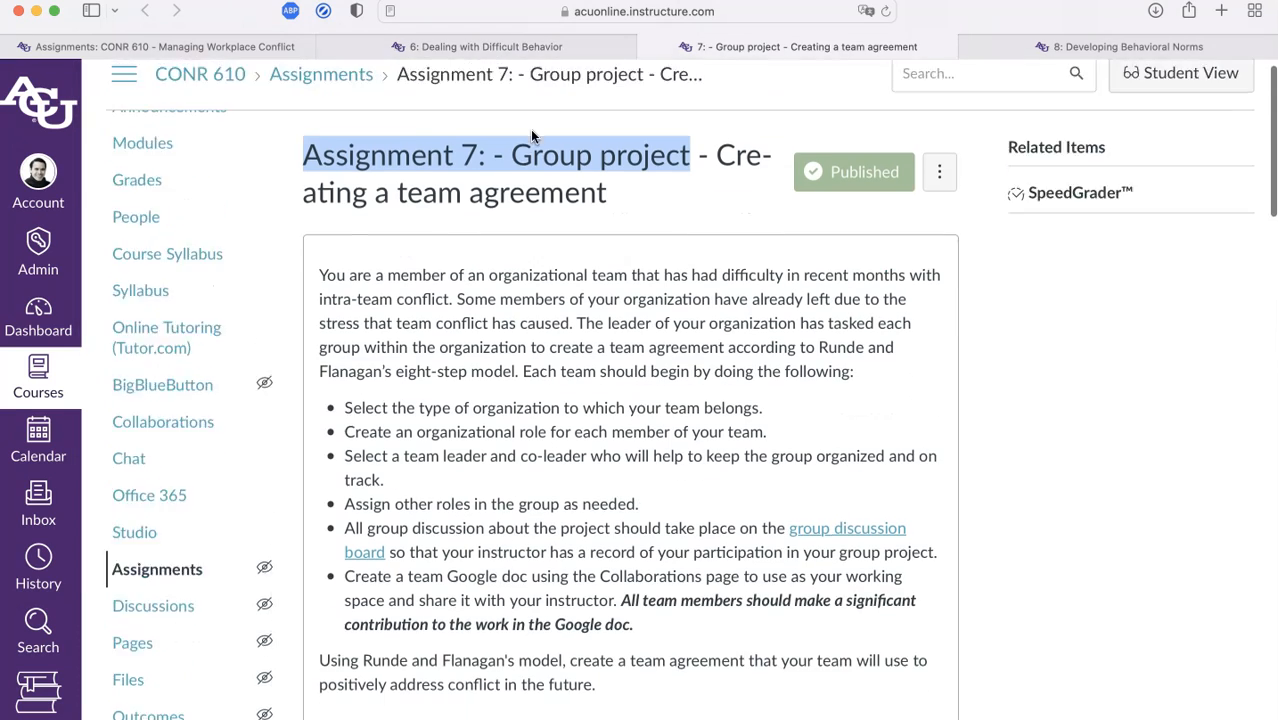
{"action": "scroll", "coordinate": [530, 129], "scroll_direction": "up", "scroll_amount": 1}
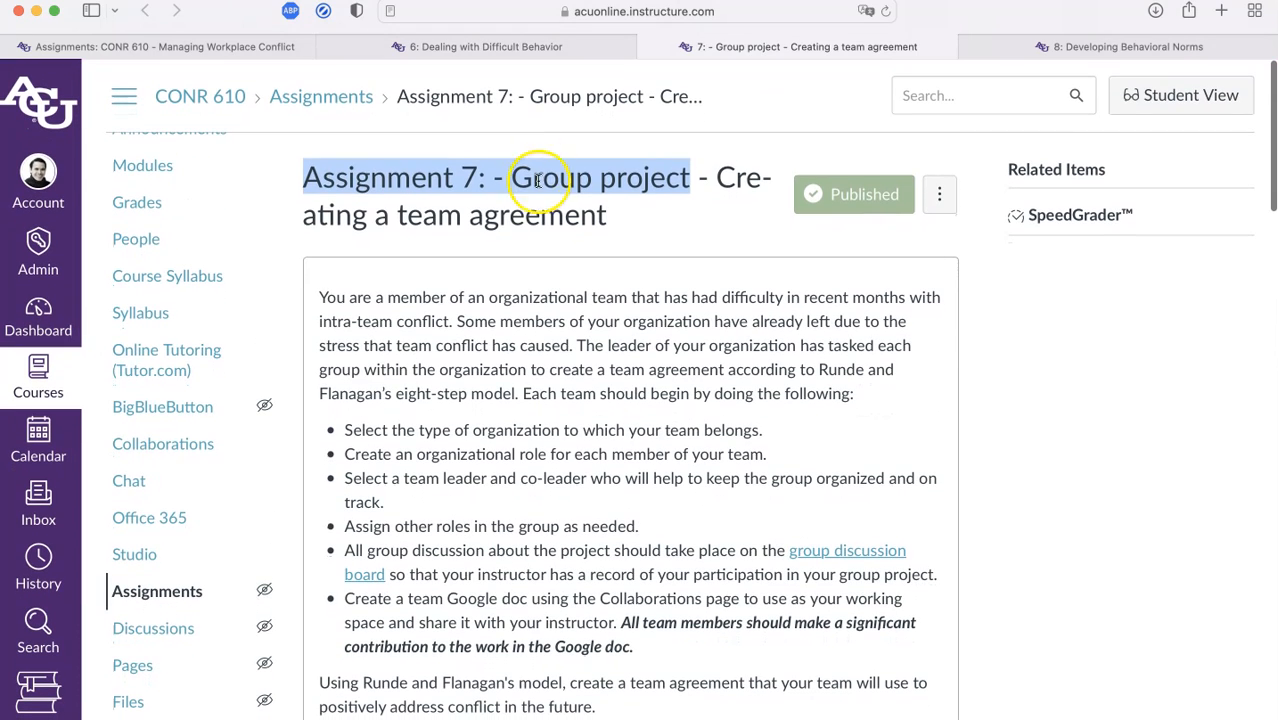
{"action": "left_click", "coordinate": [537, 181]}
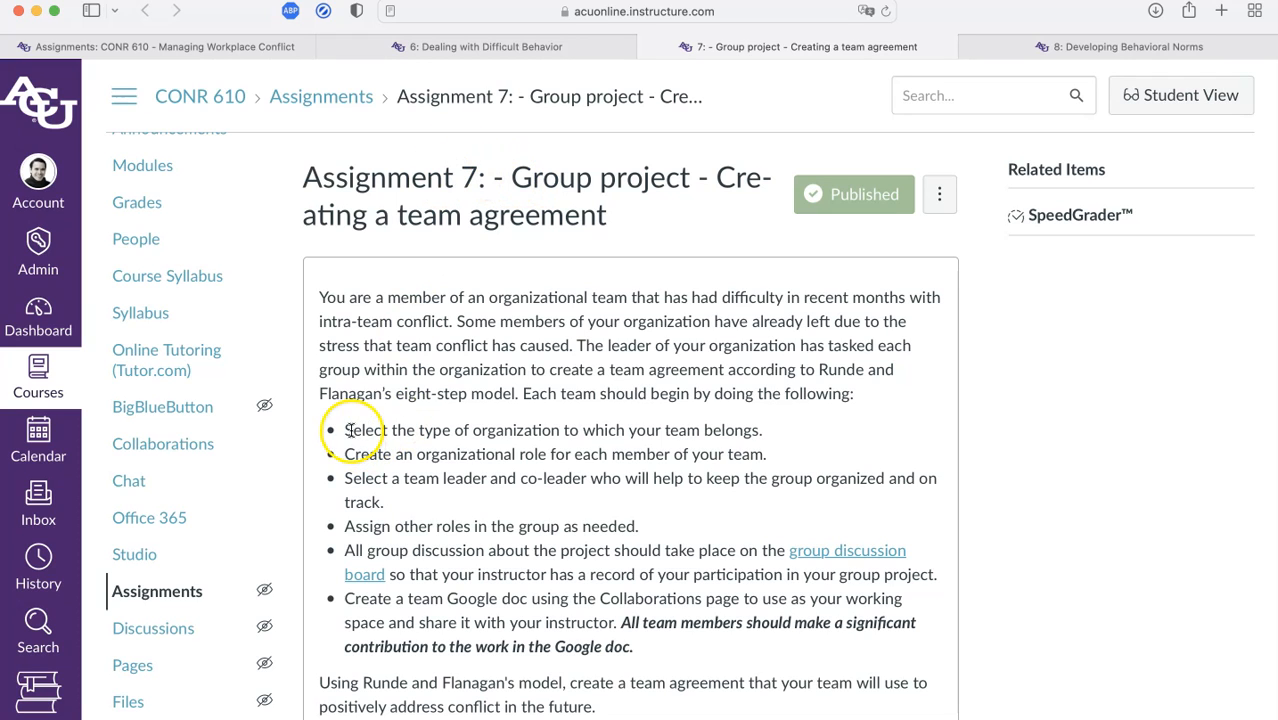
{"action": "left_click_drag", "start_coordinate": [344, 429], "coordinate": [686, 517]}
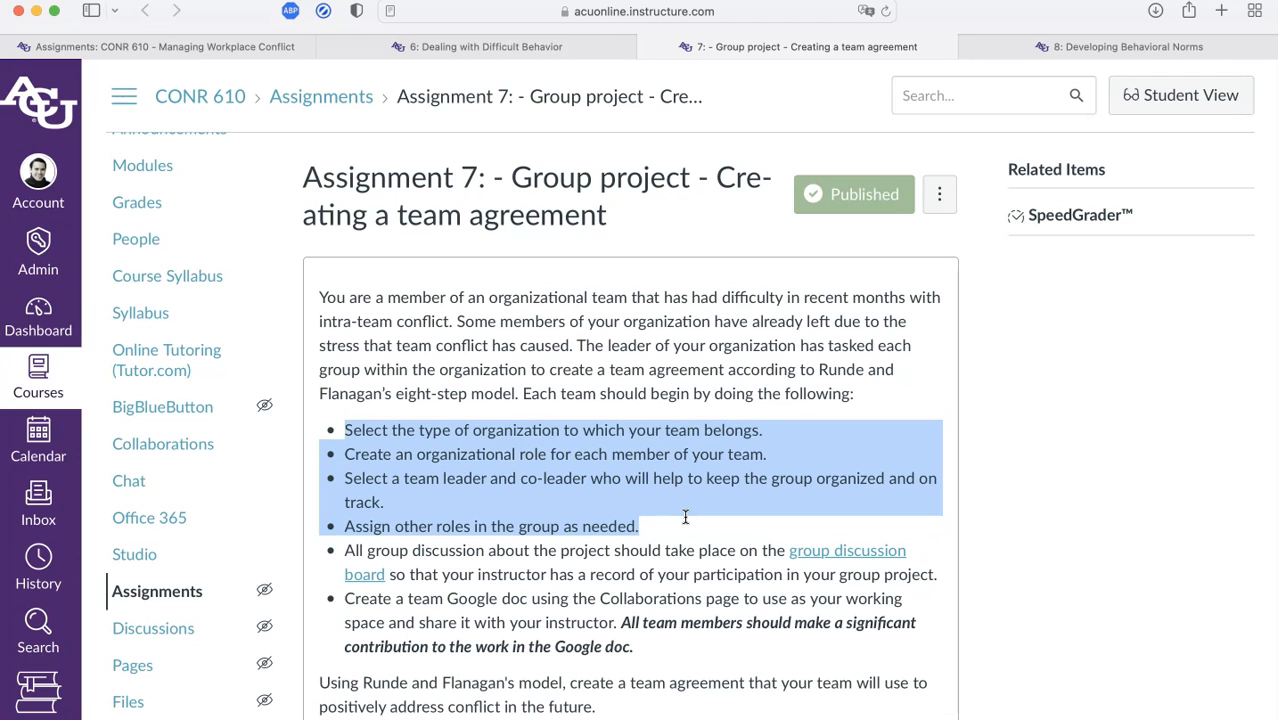
{"action": "left_click_drag", "start_coordinate": [342, 603], "coordinate": [657, 632]}
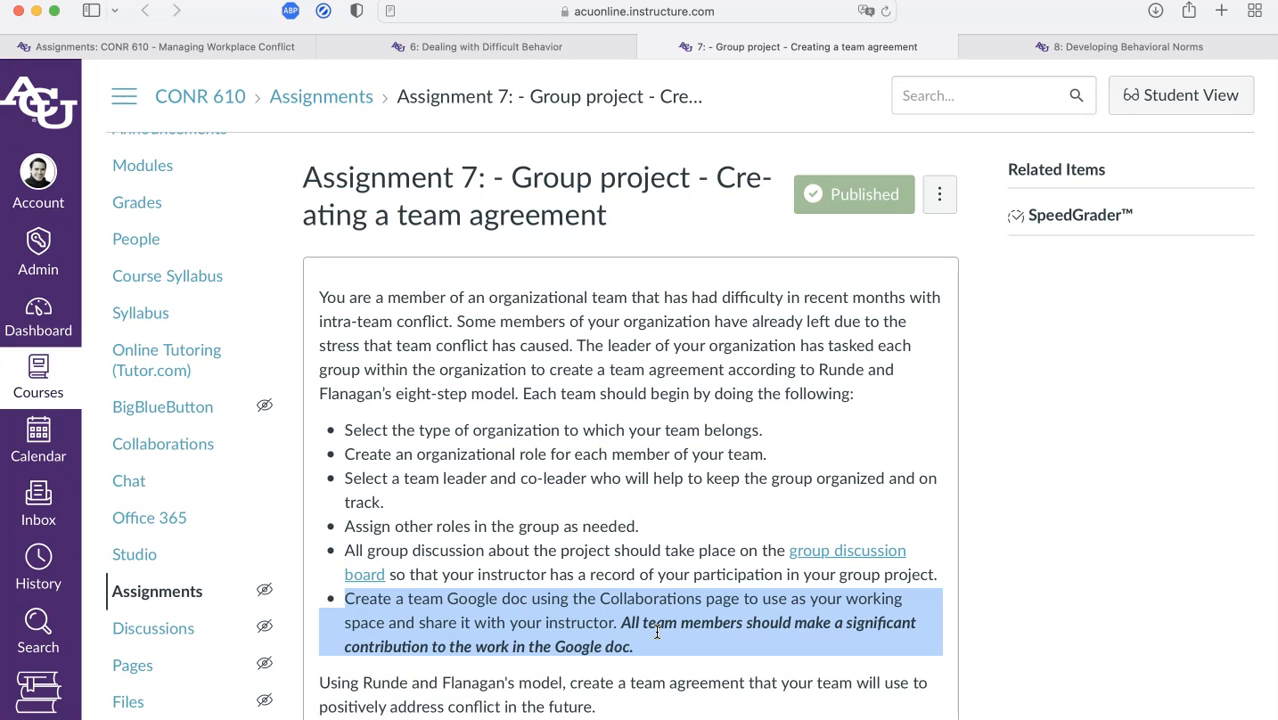
{"action": "scroll", "coordinate": [657, 632], "scroll_direction": "down", "scroll_amount": 5}
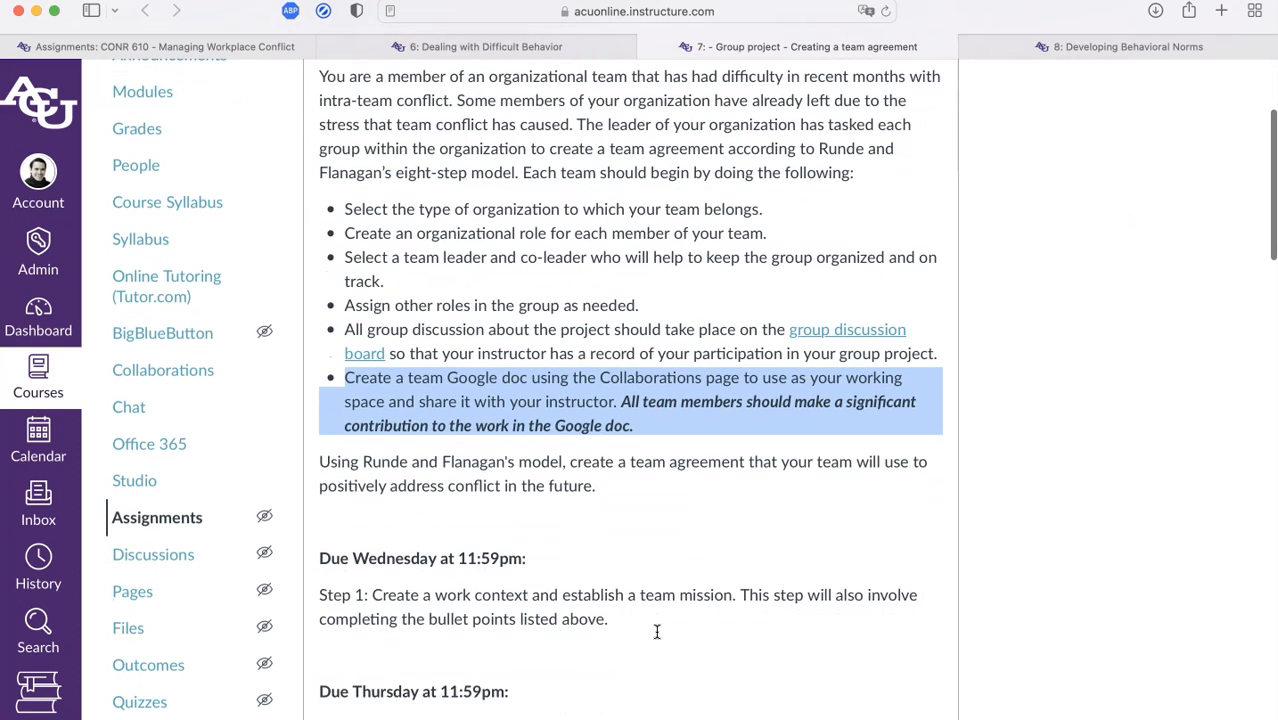
{"action": "scroll", "coordinate": [657, 632], "scroll_direction": "down", "scroll_amount": 5}
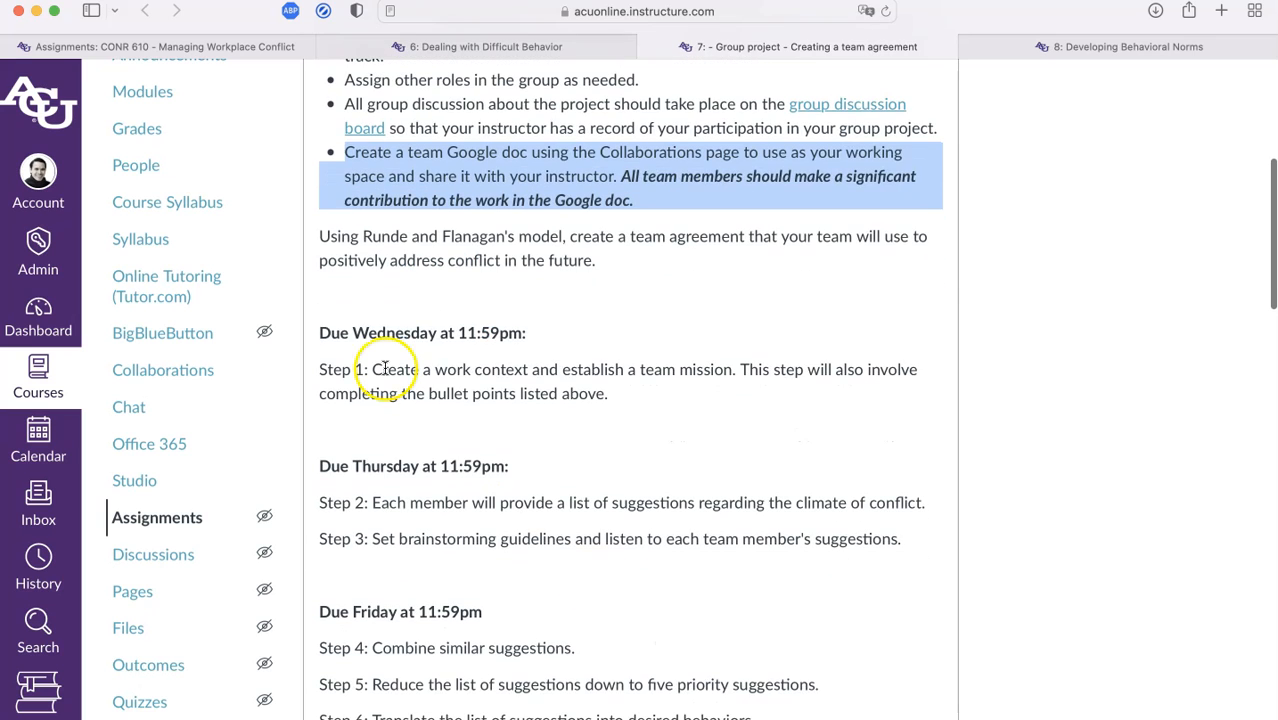
{"action": "left_click_drag", "start_coordinate": [321, 333], "coordinate": [742, 406]}
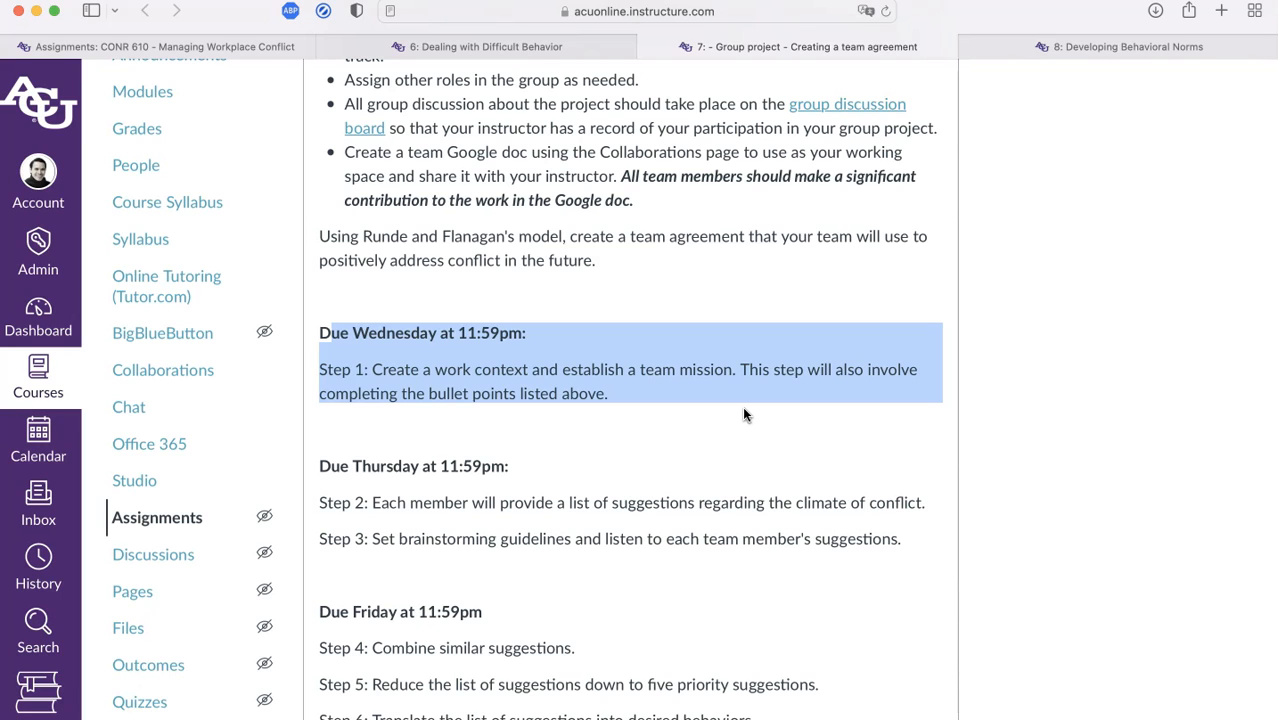
{"action": "left_click_drag", "start_coordinate": [321, 333], "coordinate": [662, 404]}
{"action": "left_click_drag", "start_coordinate": [662, 404], "coordinate": [1026, 529]}
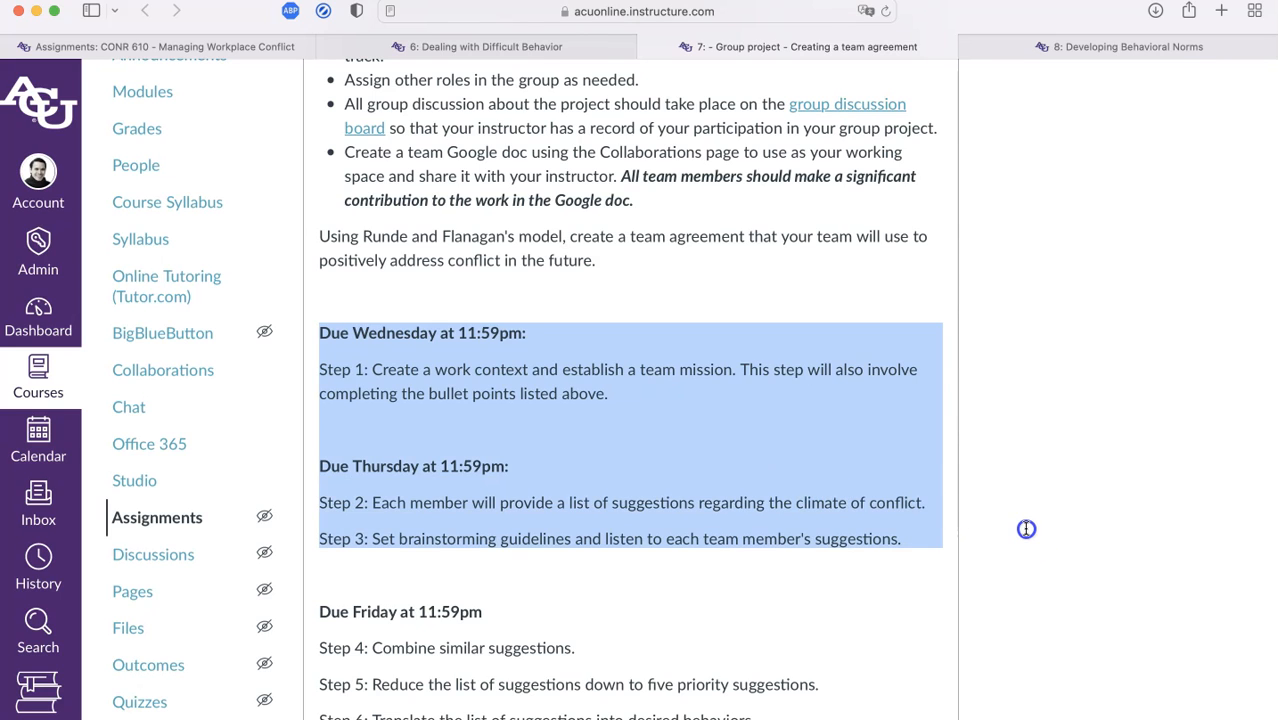
{"action": "scroll", "coordinate": [1026, 529], "scroll_direction": "down", "scroll_amount": 5}
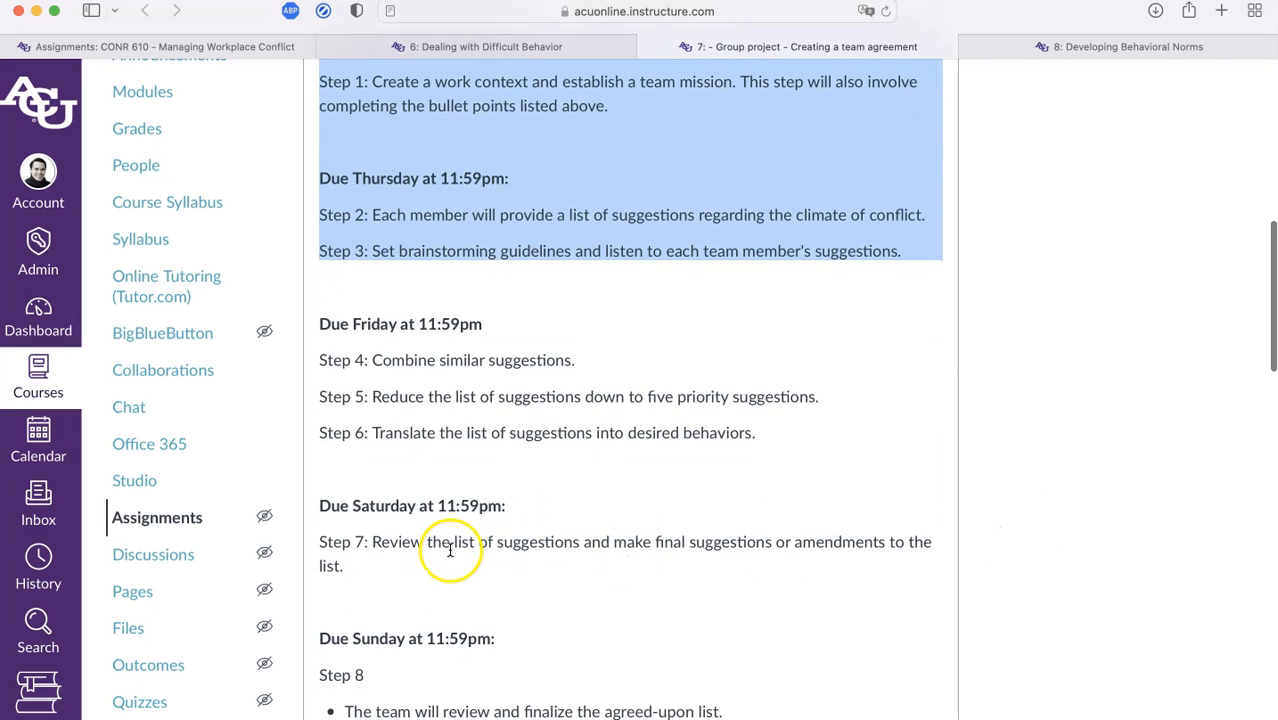
{"action": "left_click_drag", "start_coordinate": [319, 541], "coordinate": [439, 564]}
{"action": "scroll", "coordinate": [439, 564], "scroll_direction": "down", "scroll_amount": 6}
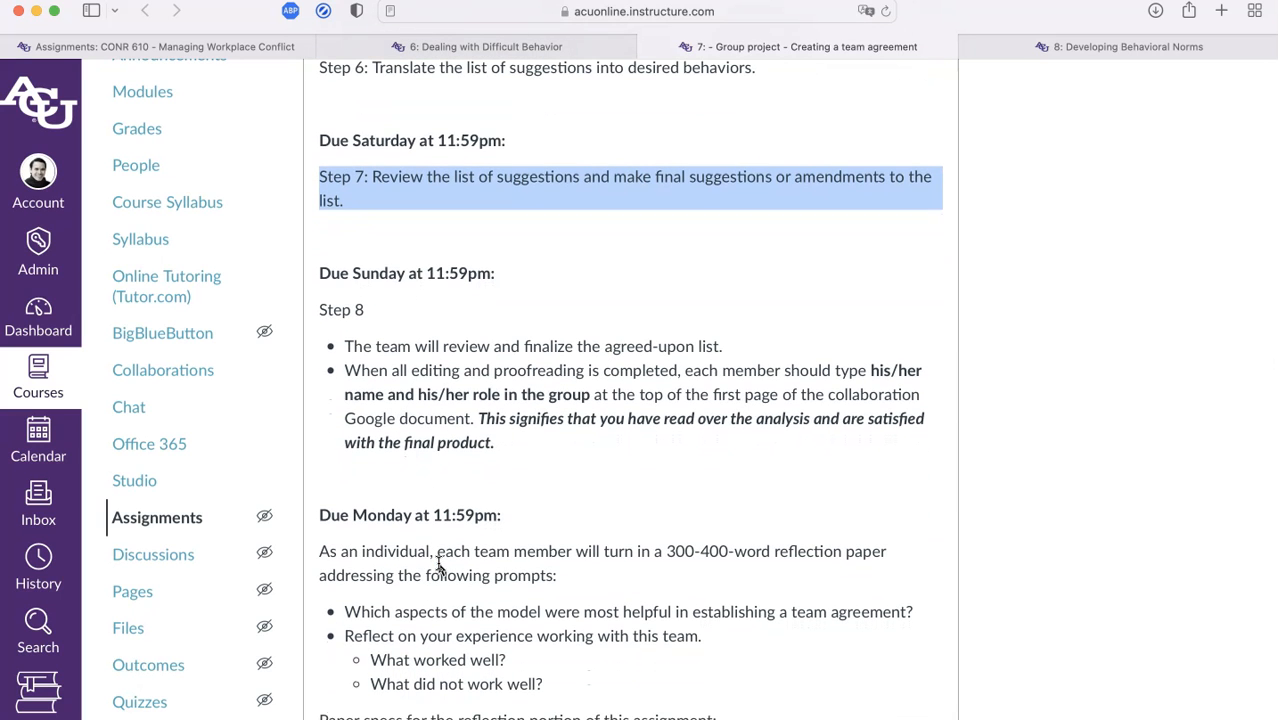
{"action": "scroll", "coordinate": [439, 566], "scroll_direction": "up", "scroll_amount": 1}
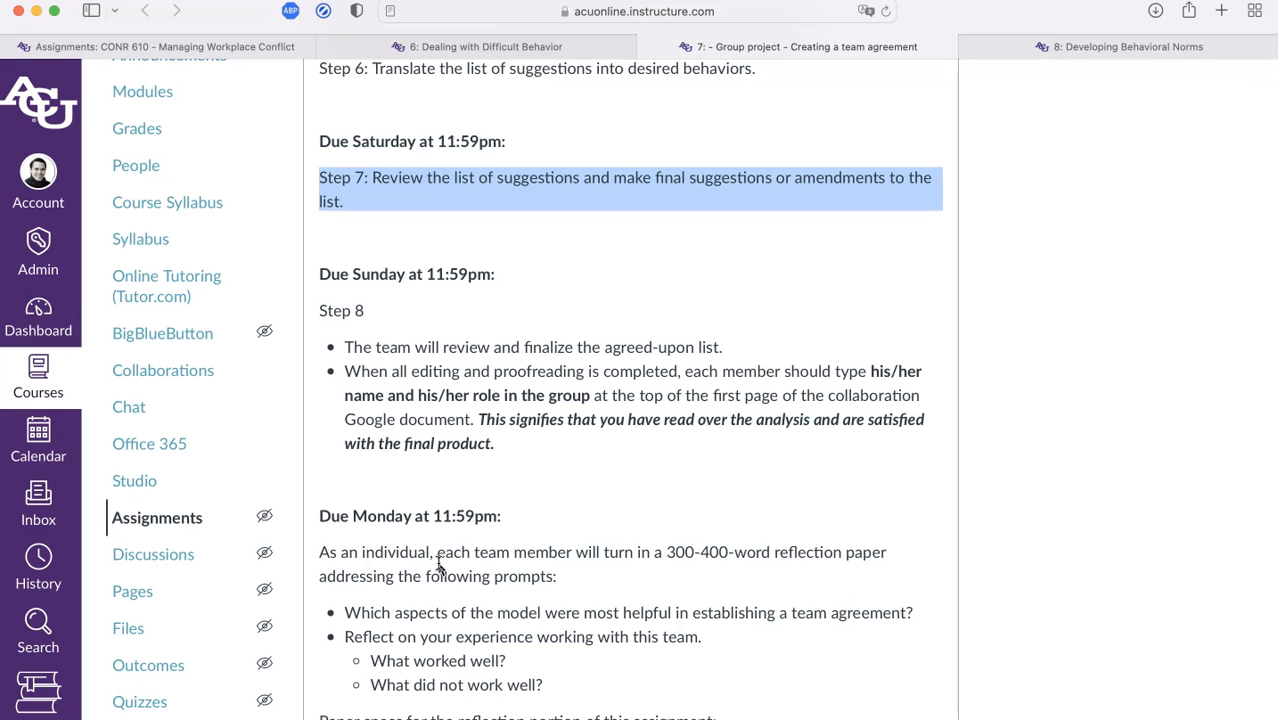
{"action": "scroll", "coordinate": [439, 566], "scroll_direction": "up", "scroll_amount": 4}
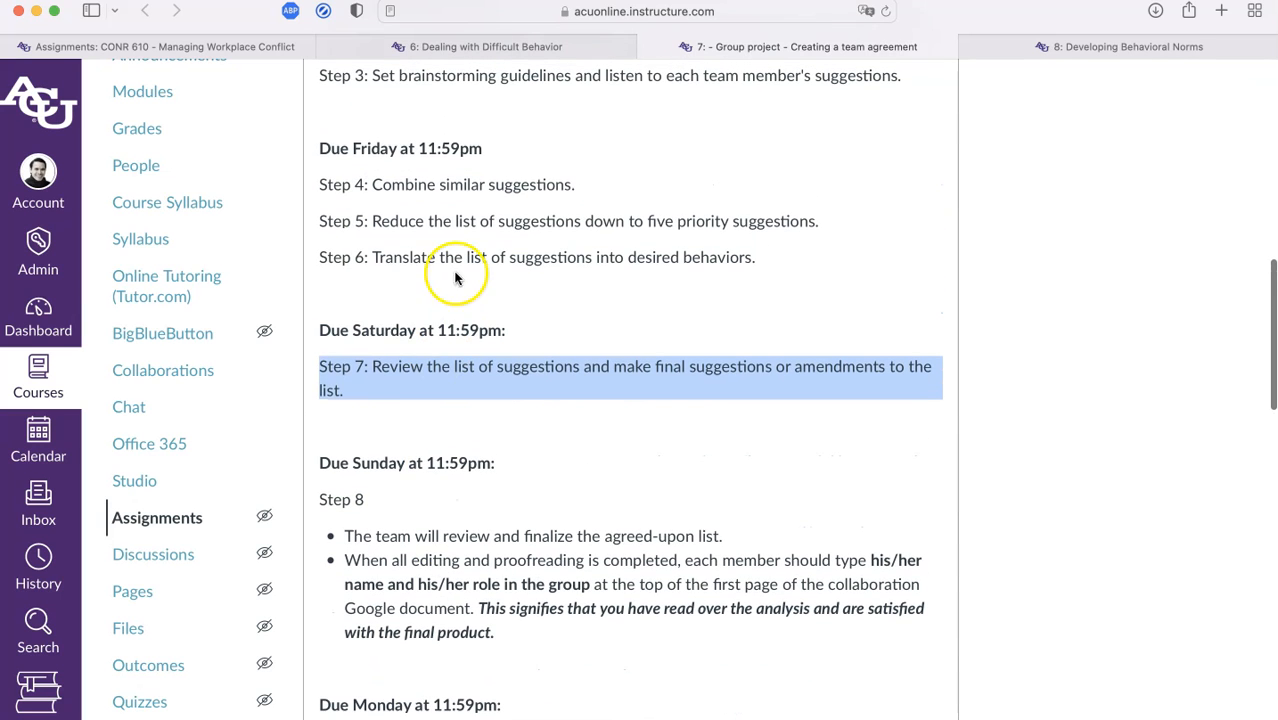
{"action": "scroll", "coordinate": [540, 257], "scroll_direction": "up", "scroll_amount": 5}
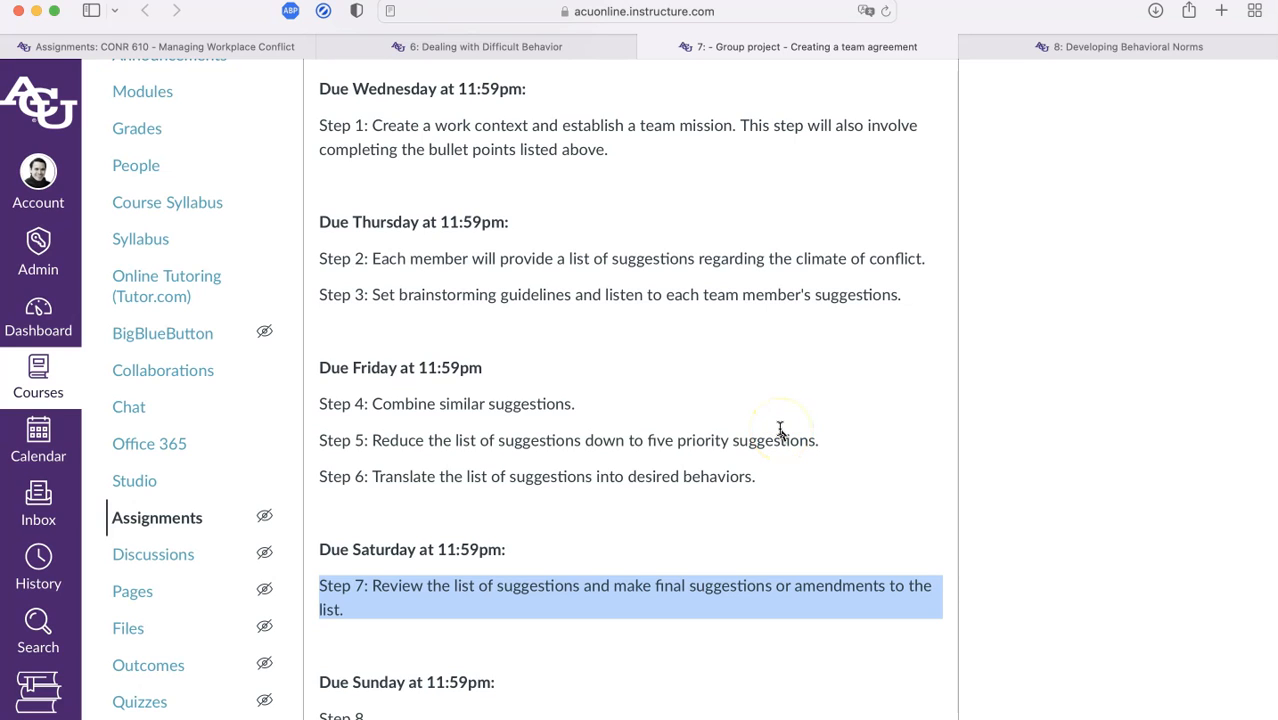
{"action": "left_click_drag", "start_coordinate": [780, 436], "coordinate": [379, 439]}
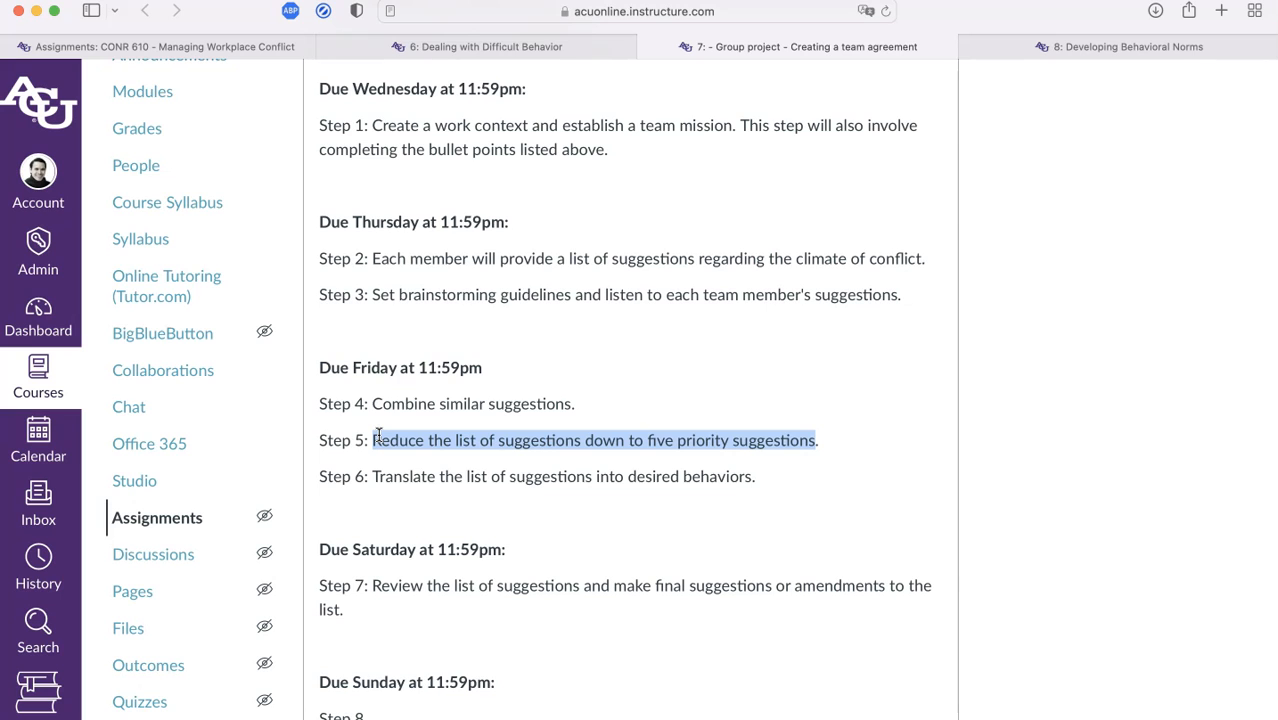
{"action": "scroll", "coordinate": [379, 437], "scroll_direction": "down", "scroll_amount": 2}
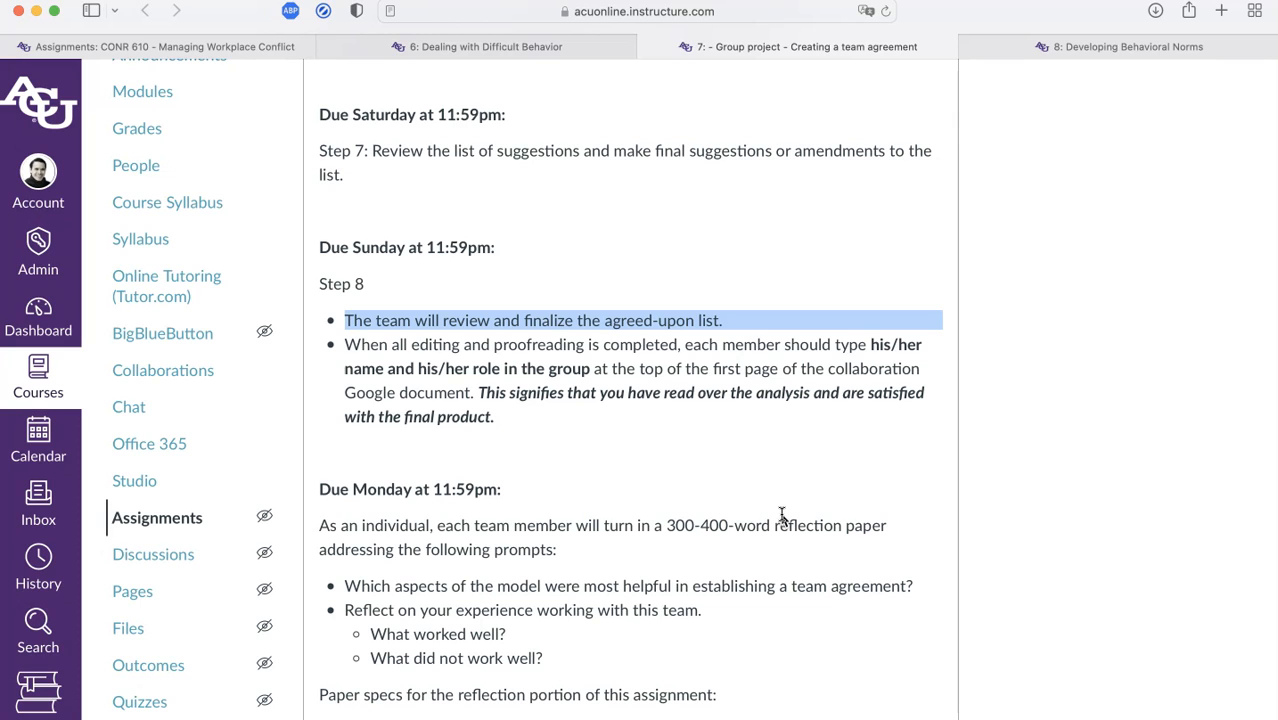
{"action": "left_click_drag", "start_coordinate": [686, 345], "coordinate": [574, 362]}
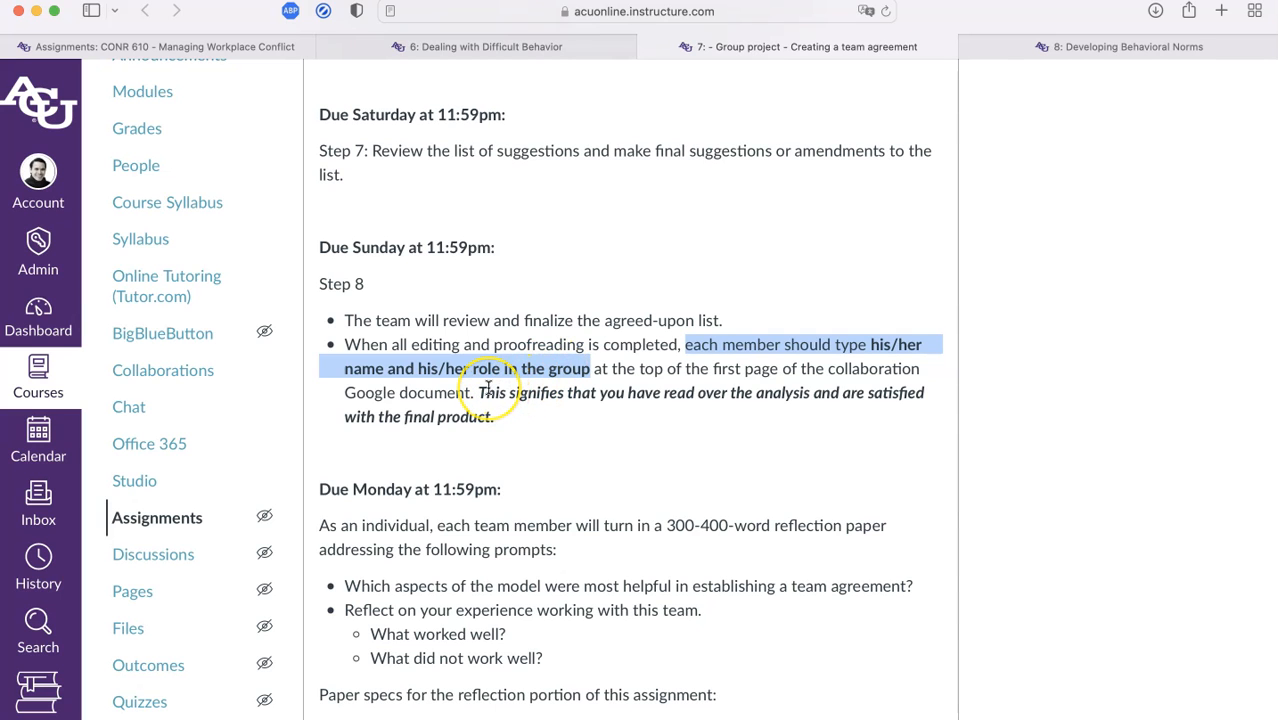
{"action": "scroll", "coordinate": [487, 388], "scroll_direction": "down", "scroll_amount": 10}
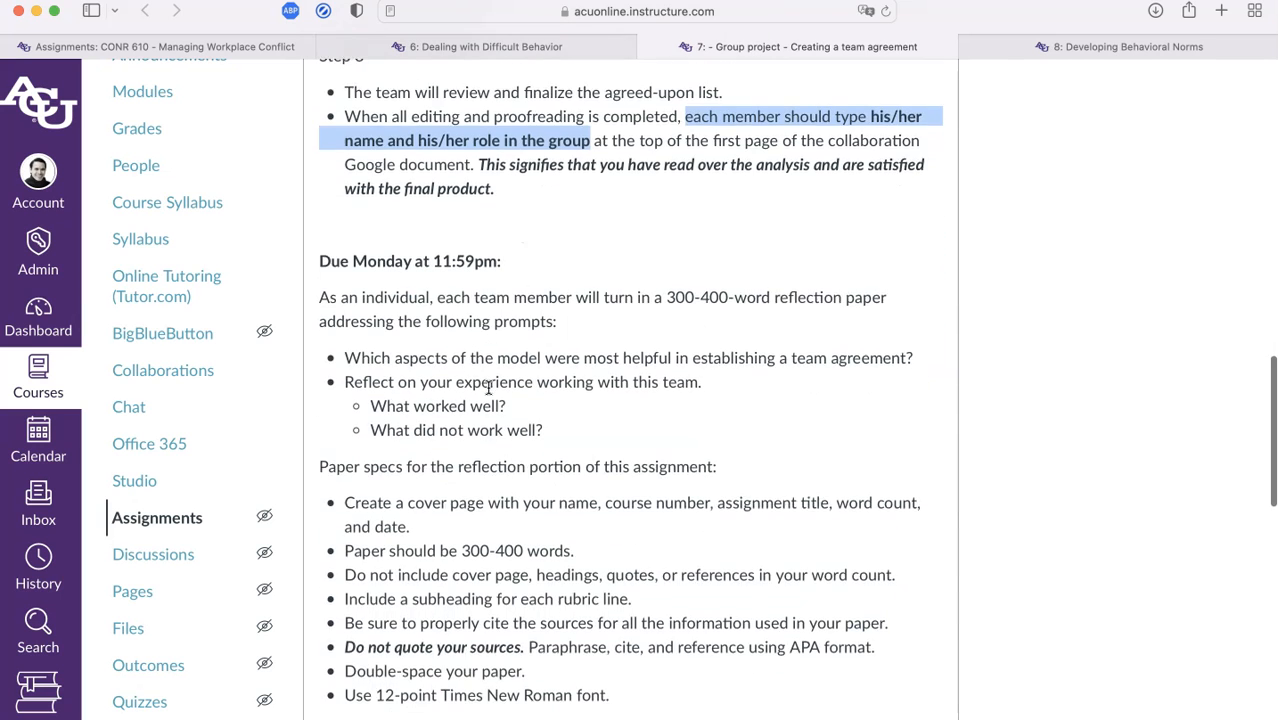
{"action": "scroll", "coordinate": [487, 388], "scroll_direction": "down", "scroll_amount": 9}
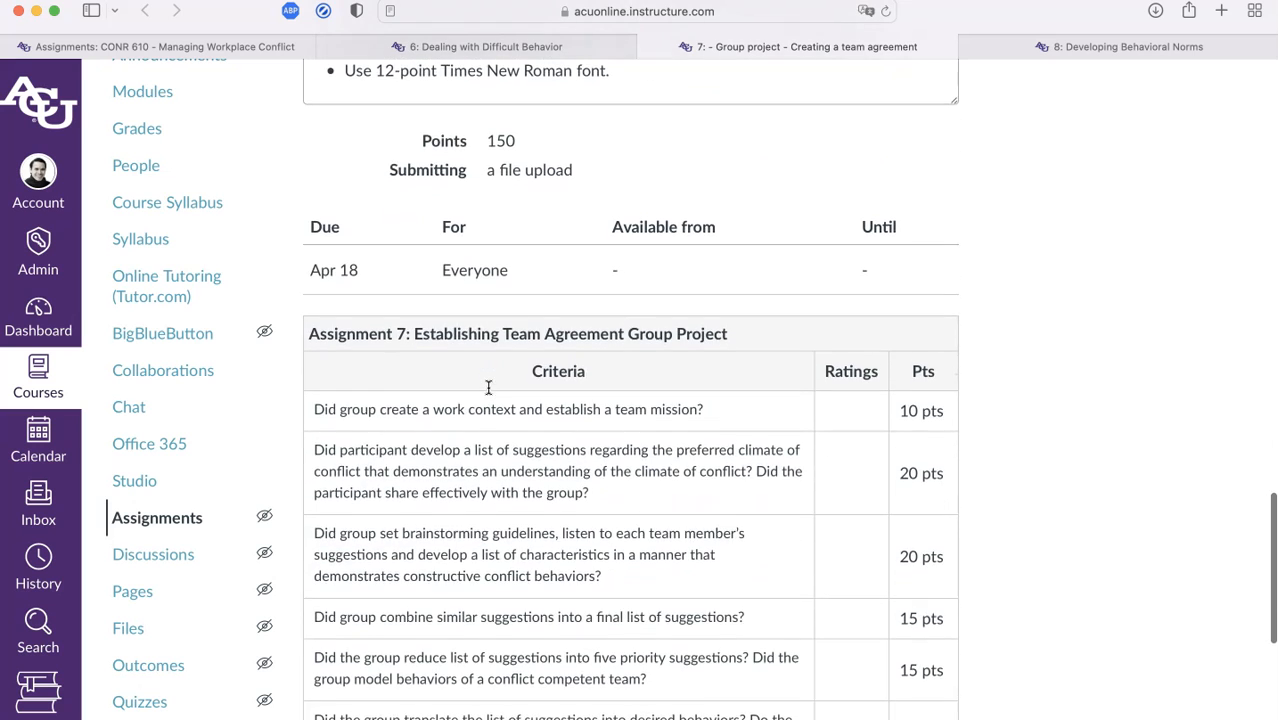
{"action": "left_click_drag", "start_coordinate": [320, 300], "coordinate": [732, 294]}
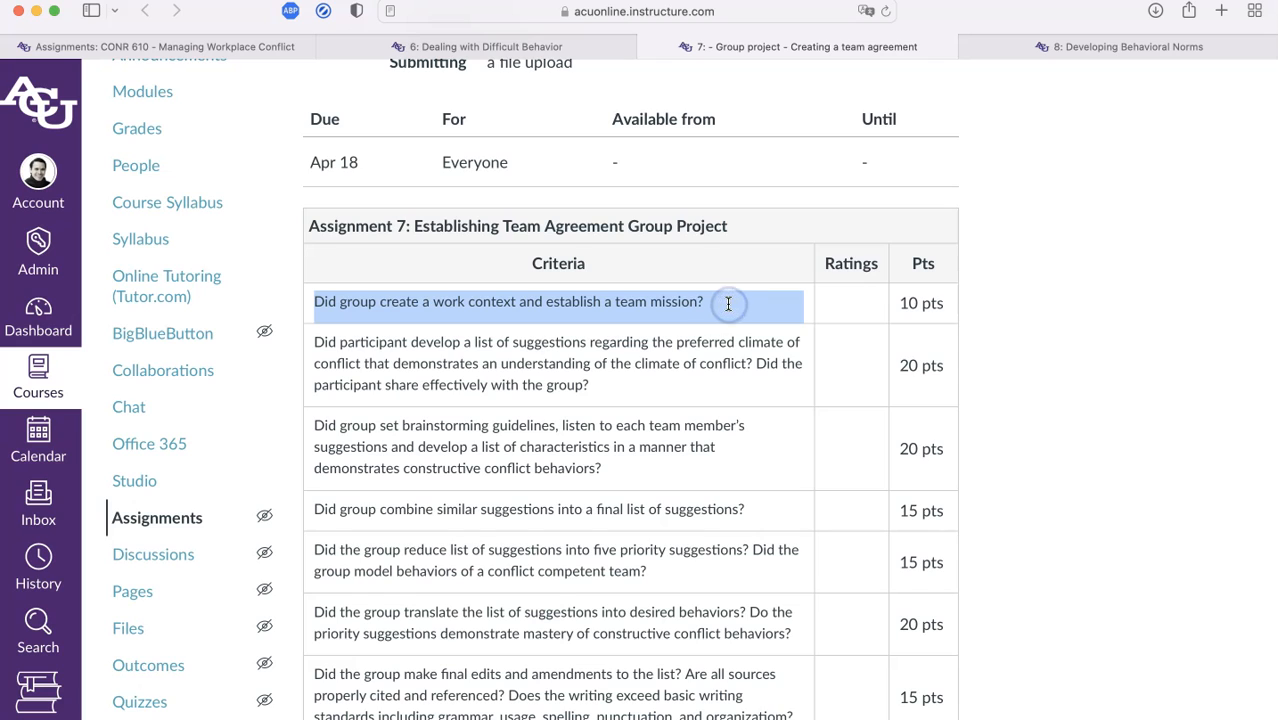
{"action": "left_click_drag", "start_coordinate": [320, 336], "coordinate": [735, 381]}
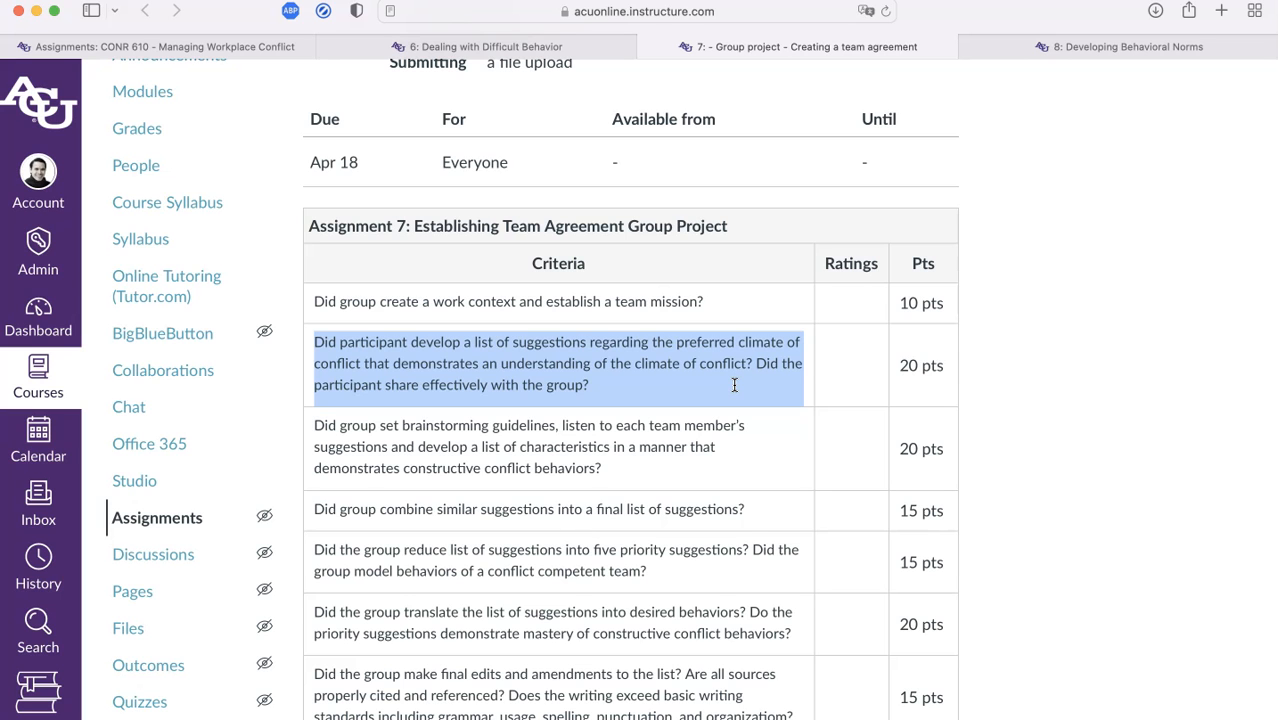
{"action": "scroll", "coordinate": [734, 385], "scroll_direction": "down", "scroll_amount": 7}
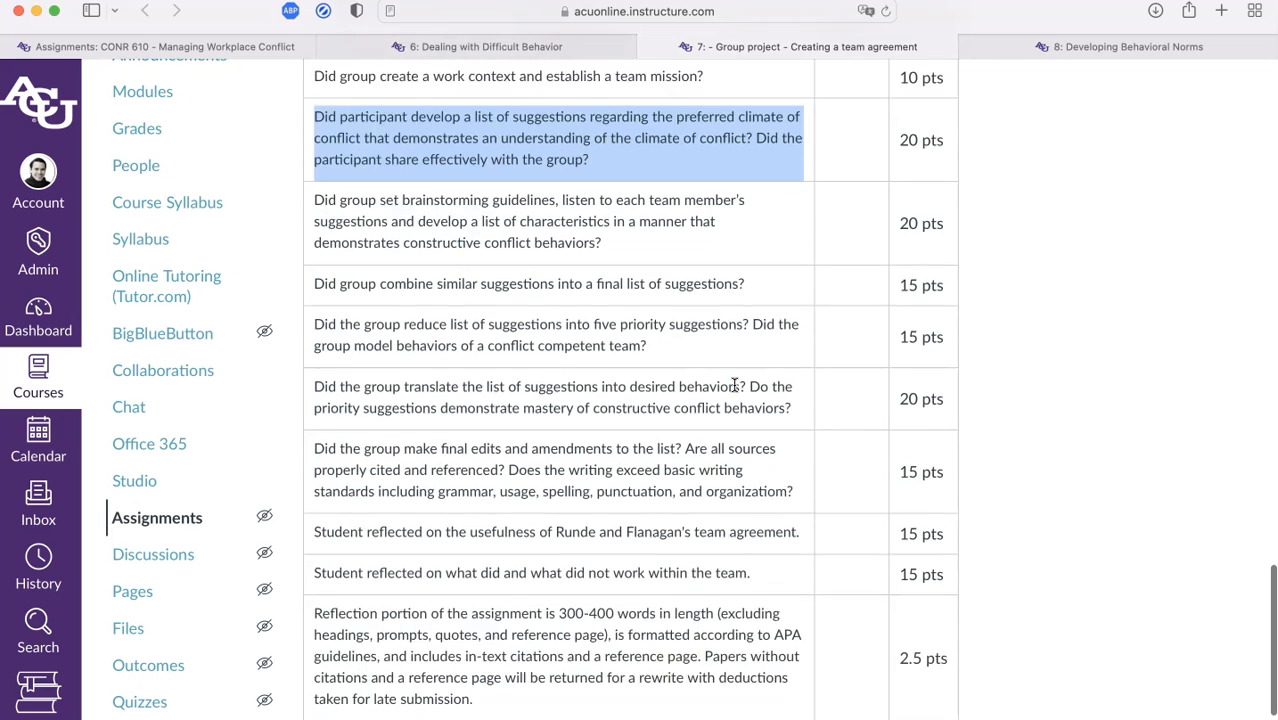
{"action": "left_click", "coordinate": [295, 343]}
{"action": "left_click_drag", "start_coordinate": [295, 343], "coordinate": [783, 368]}
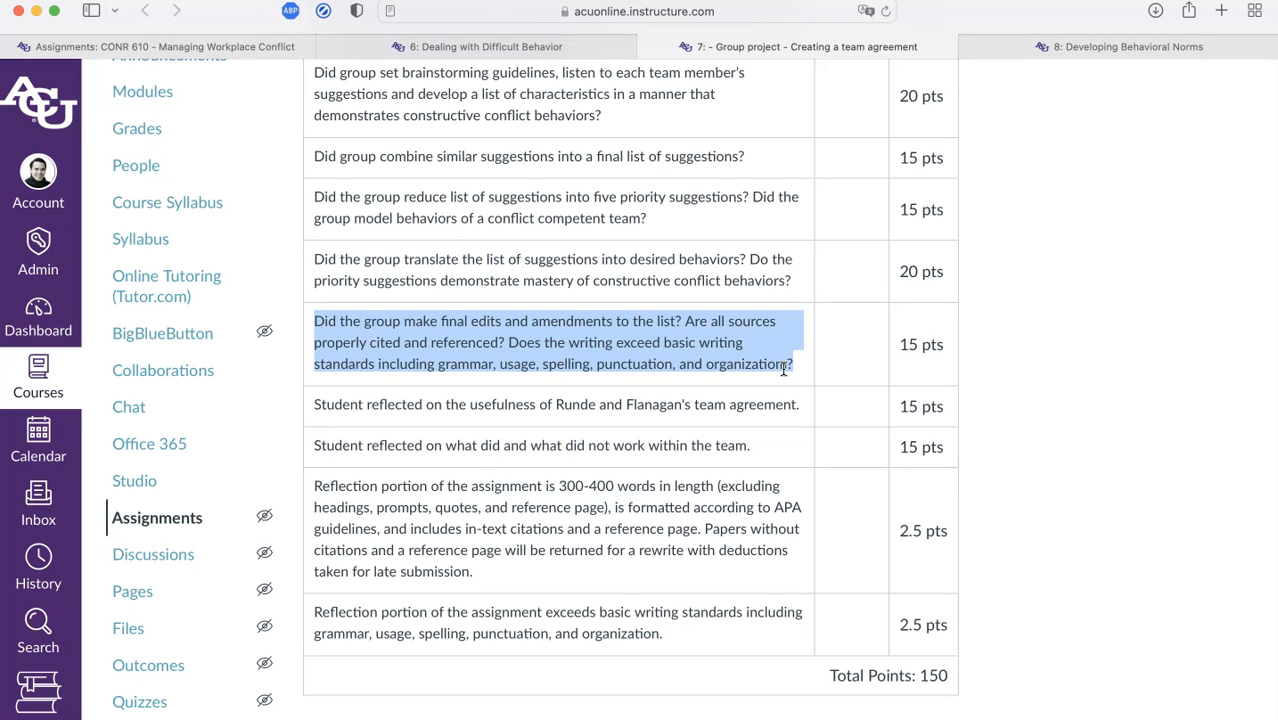
{"action": "scroll", "coordinate": [783, 368], "scroll_direction": "up", "scroll_amount": 20}
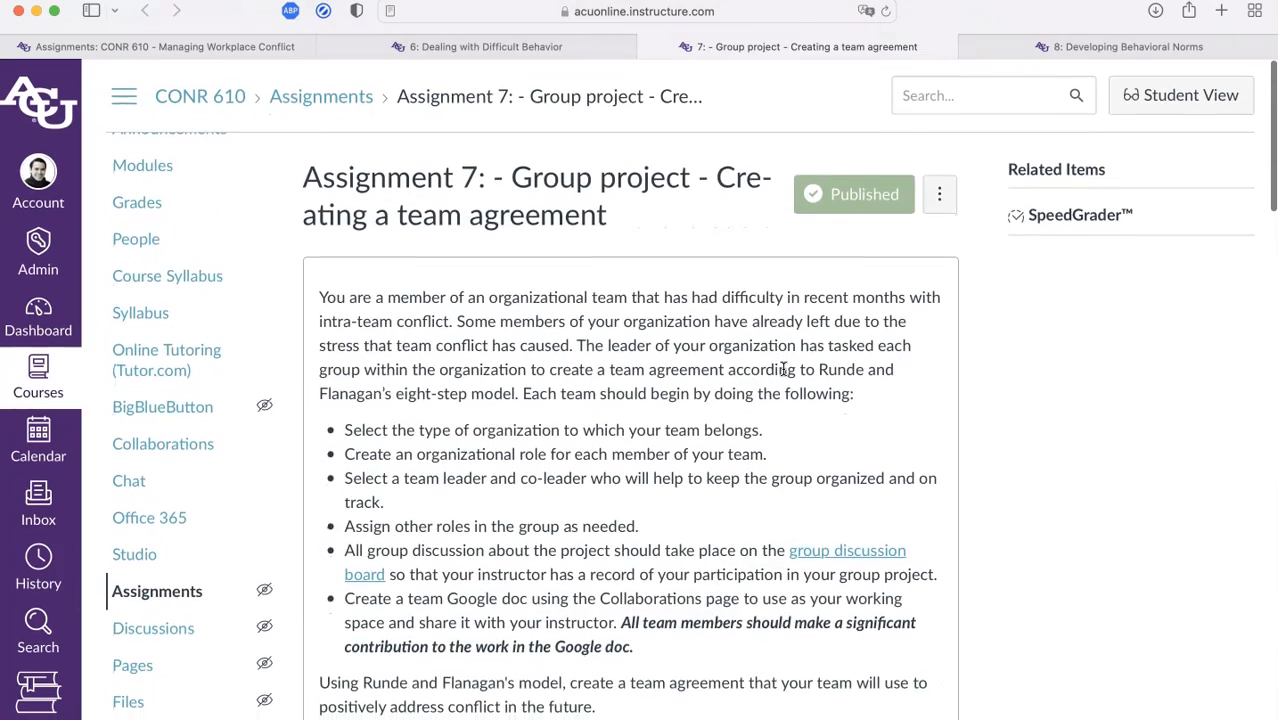
Browse the Assignment 6, 7 and 8 pages in their Canvas tabs
{"action": "key", "text": "ctrl+shift+Tab"}
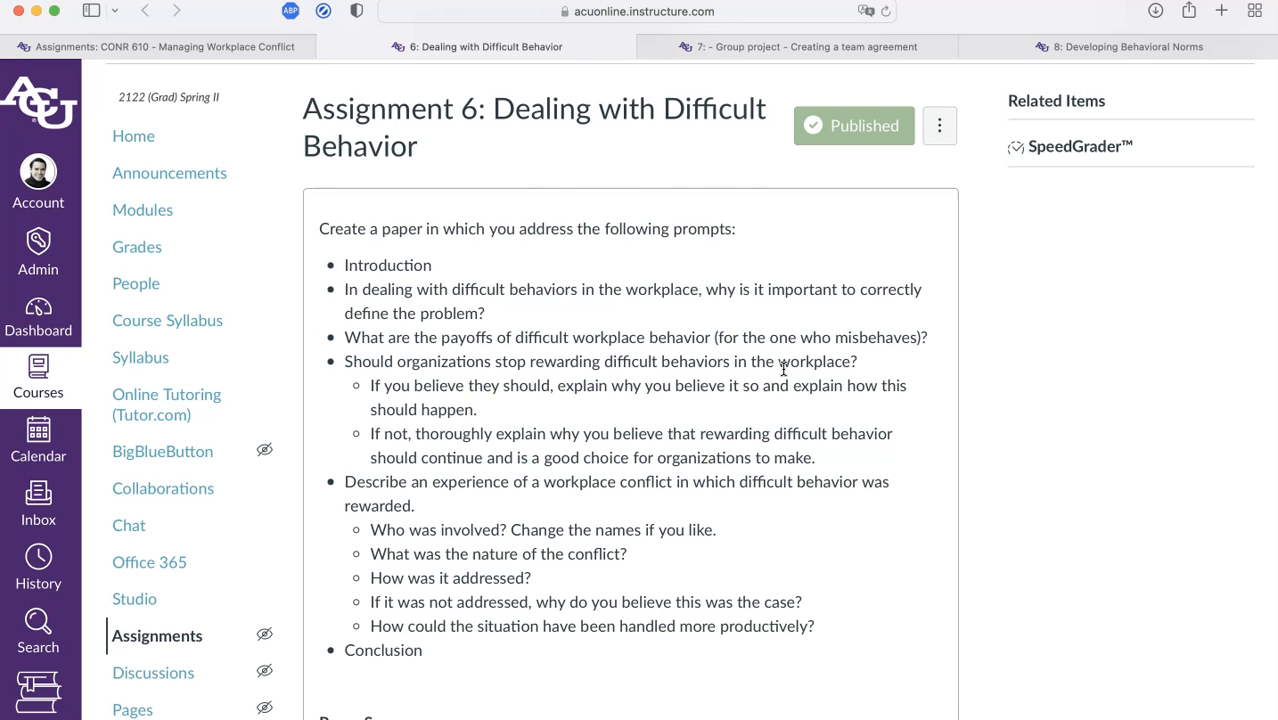
{"action": "key", "text": "ctrl+Tab"}
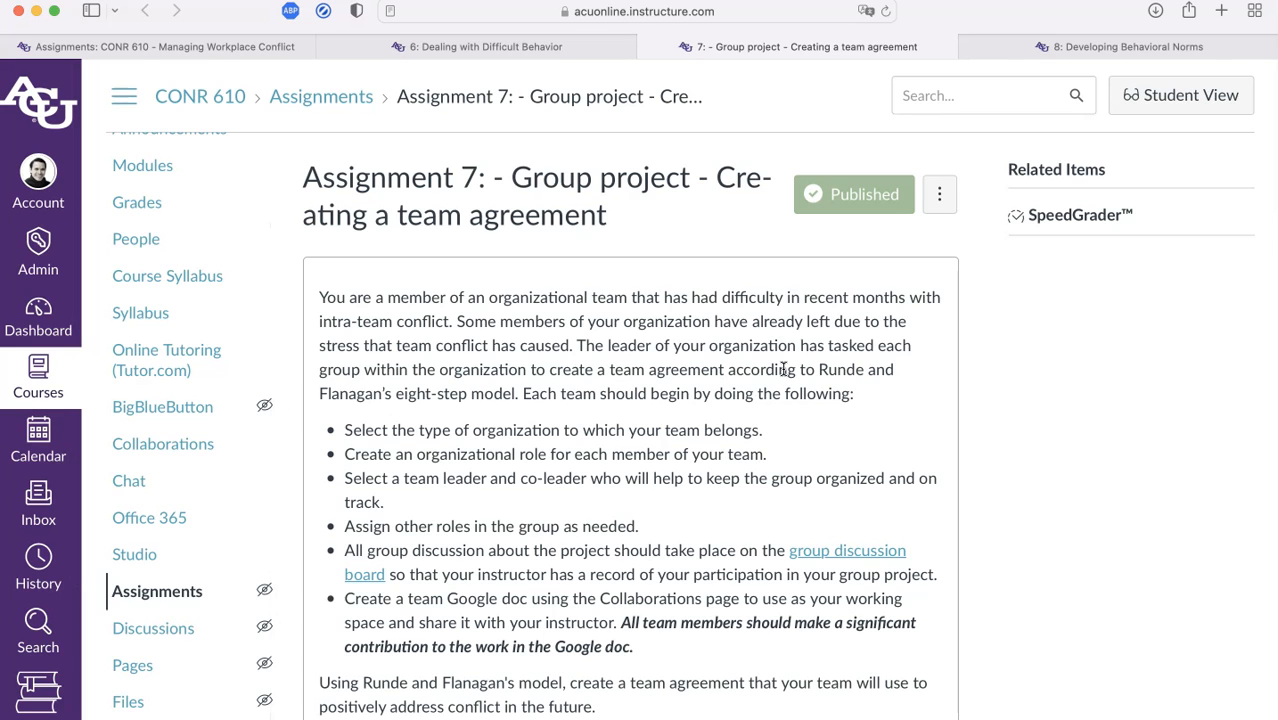
{"action": "key", "text": "ctrl+Tab"}
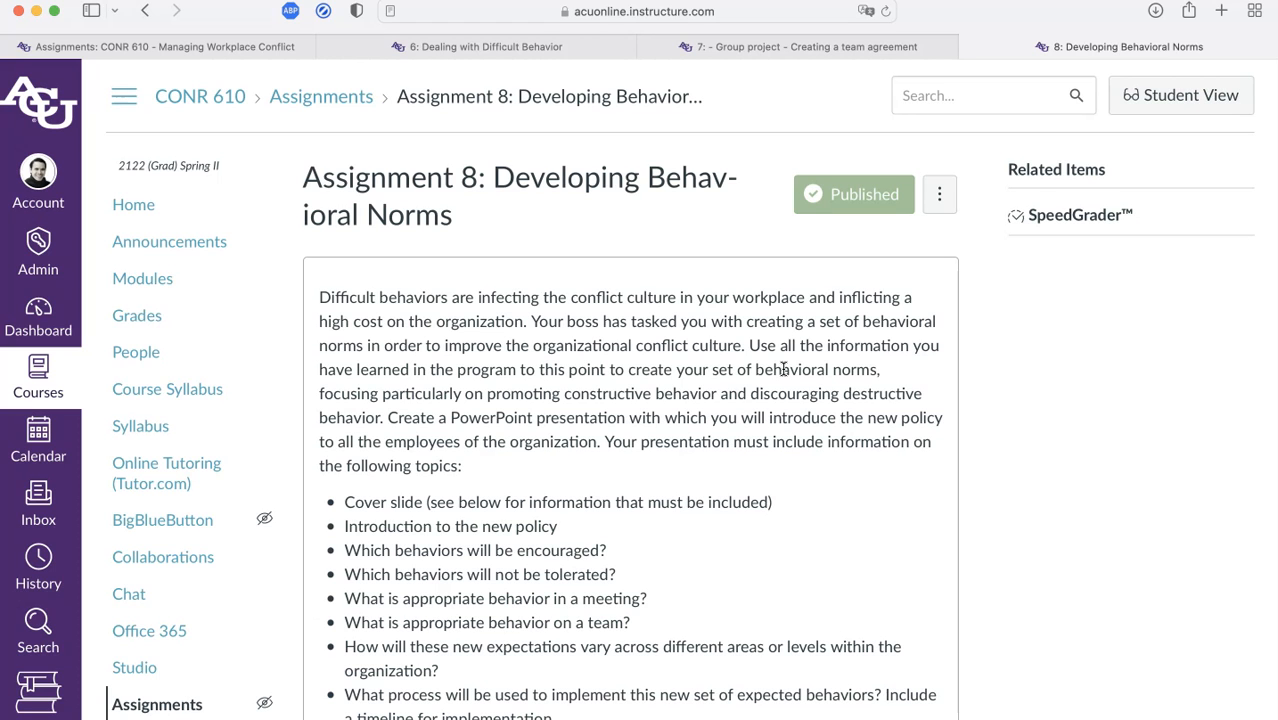
{"action": "scroll", "coordinate": [783, 369], "scroll_direction": "down", "scroll_amount": 5}
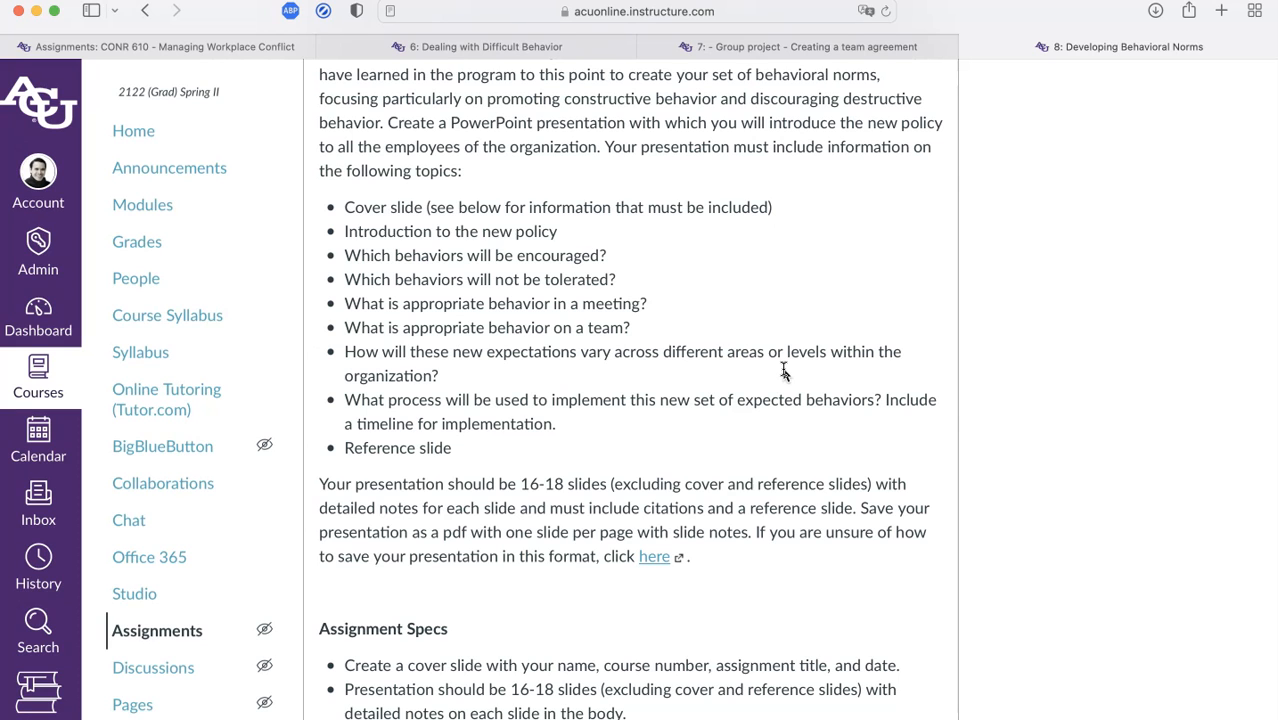
Back on Assignment 7, scroll to the rubric and highlight the team agreement criterion line
{"action": "key", "text": "ctrl+shift+Tab"}
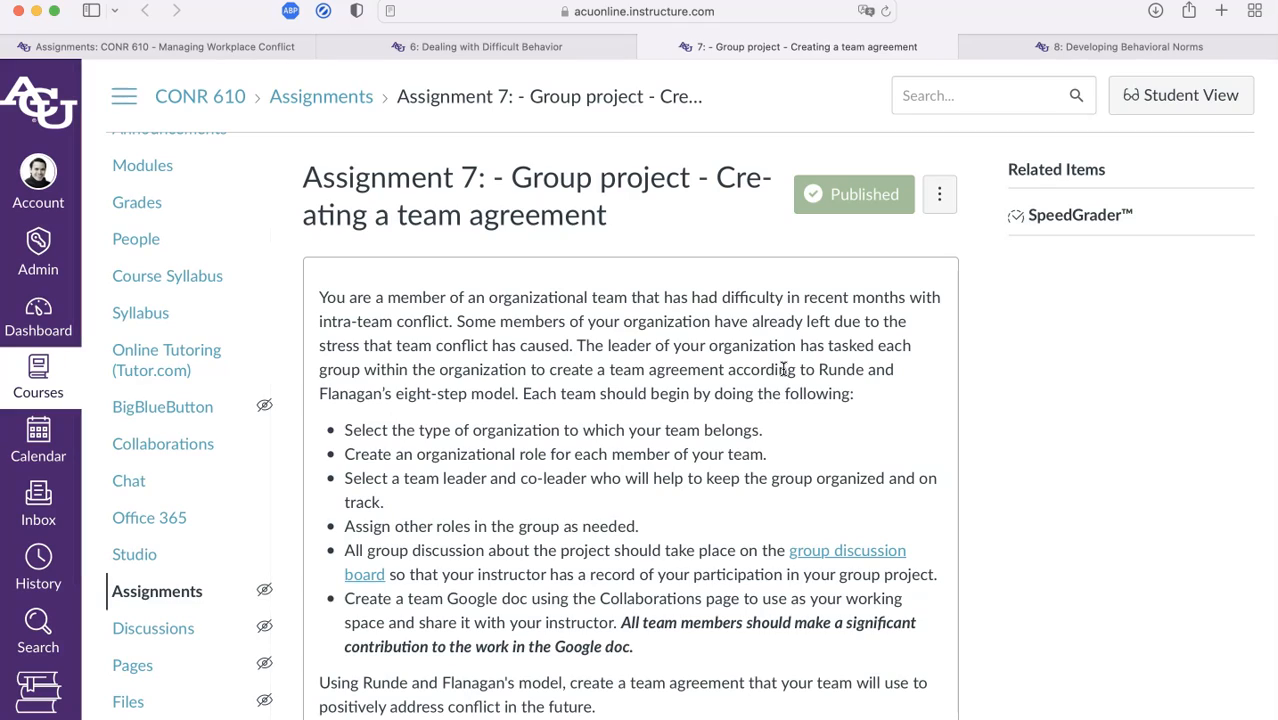
{"action": "scroll", "coordinate": [783, 369], "scroll_direction": "down", "scroll_amount": 15}
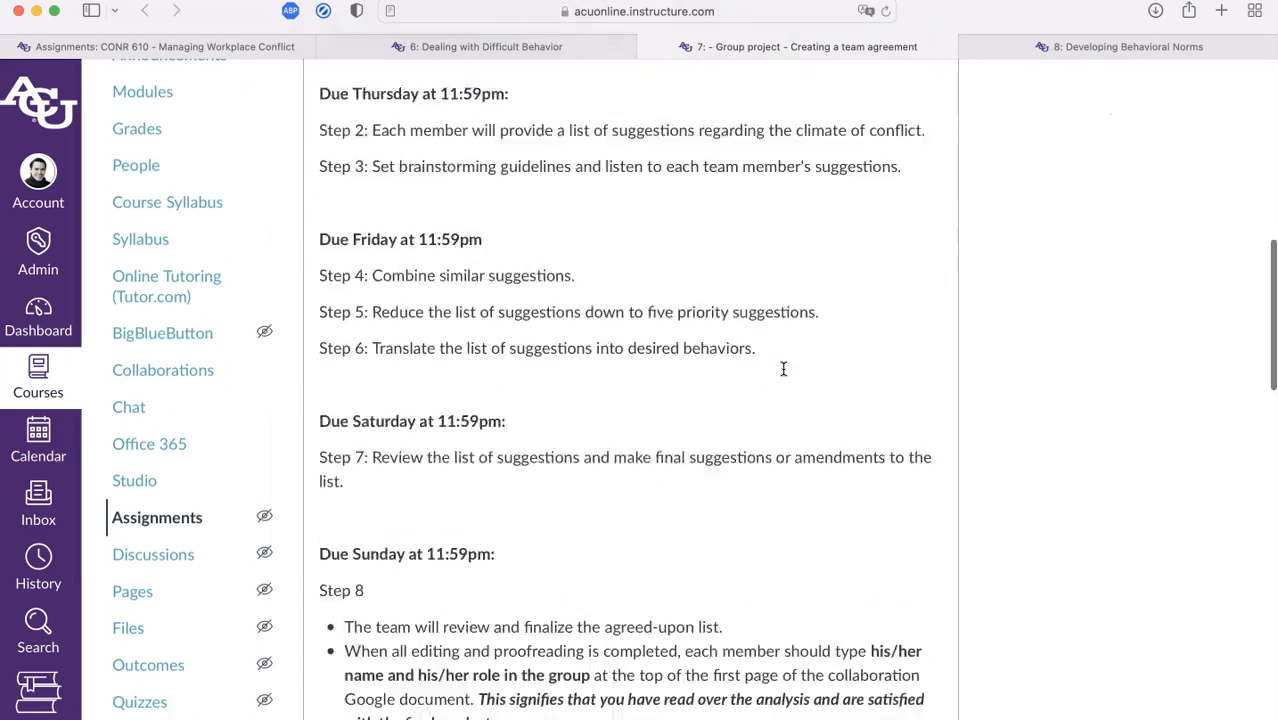
{"action": "scroll", "coordinate": [783, 369], "scroll_direction": "down", "scroll_amount": 15}
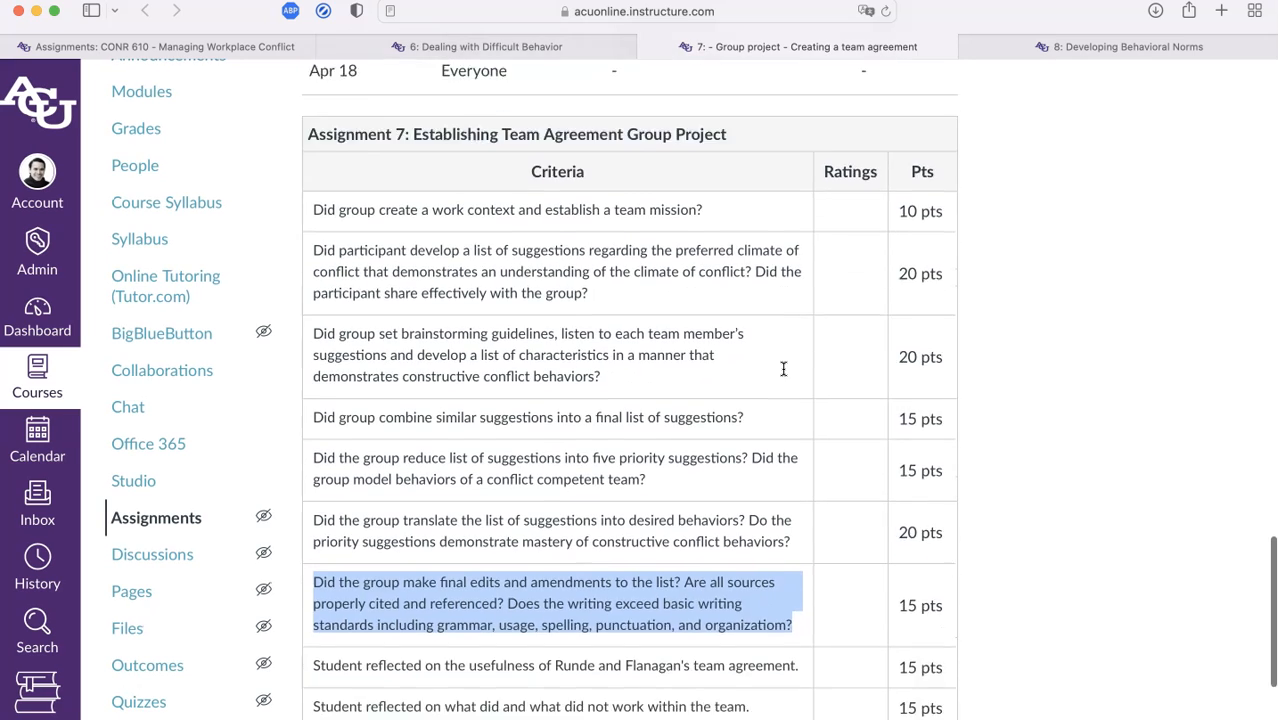
{"action": "left_click_drag", "start_coordinate": [470, 353], "coordinate": [767, 357]}
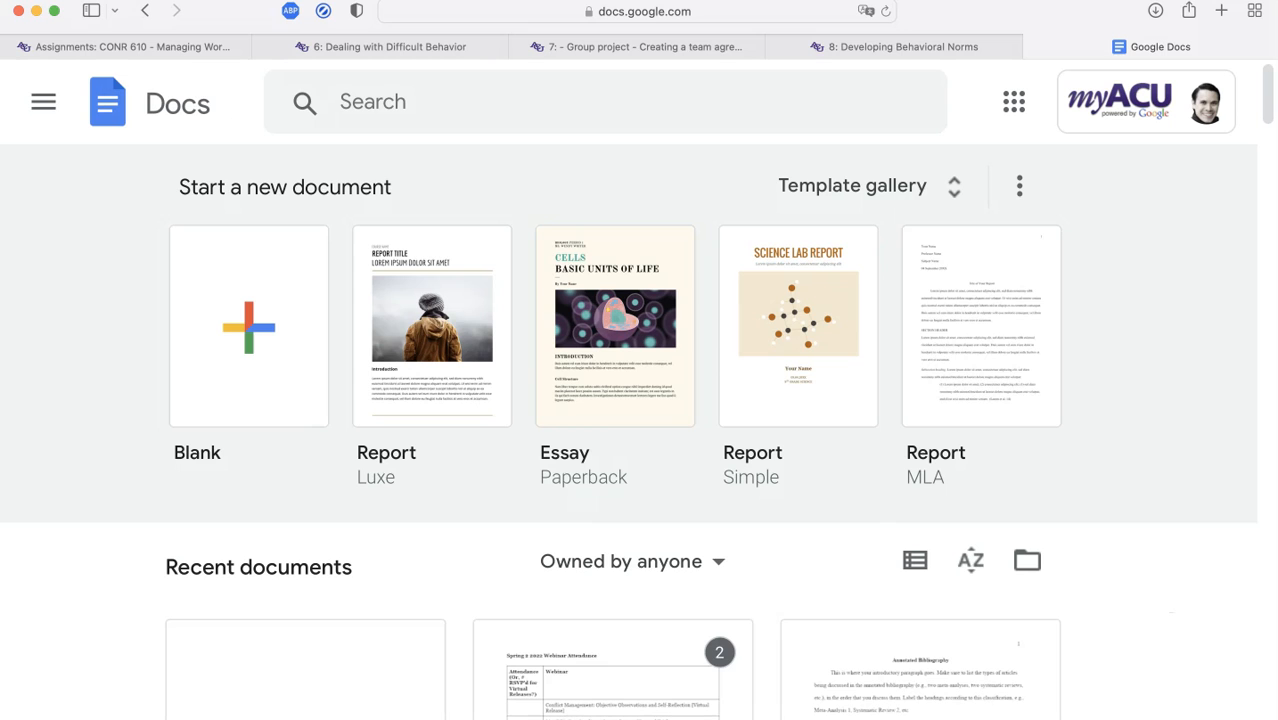
Create a blank Google Docs document and put its Untitled document title into editing
{"action": "left_click", "coordinate": [222, 364]}
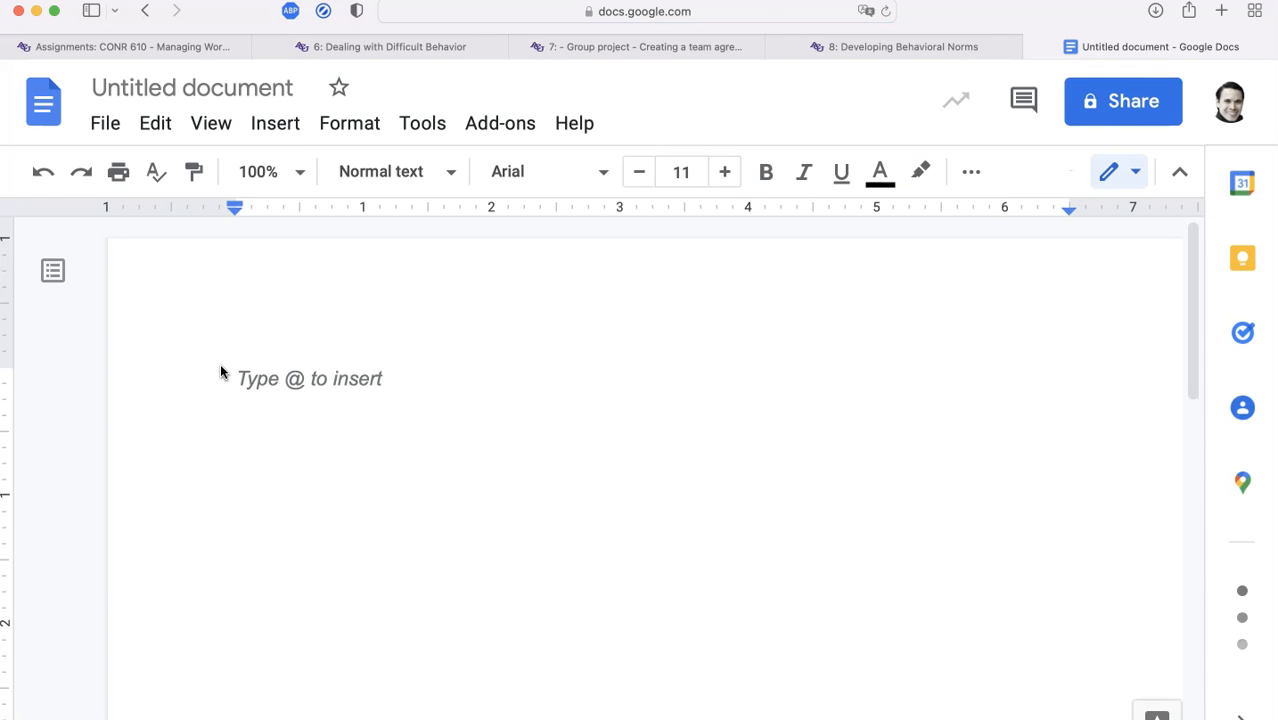
{"action": "left_click", "coordinate": [248, 88]}
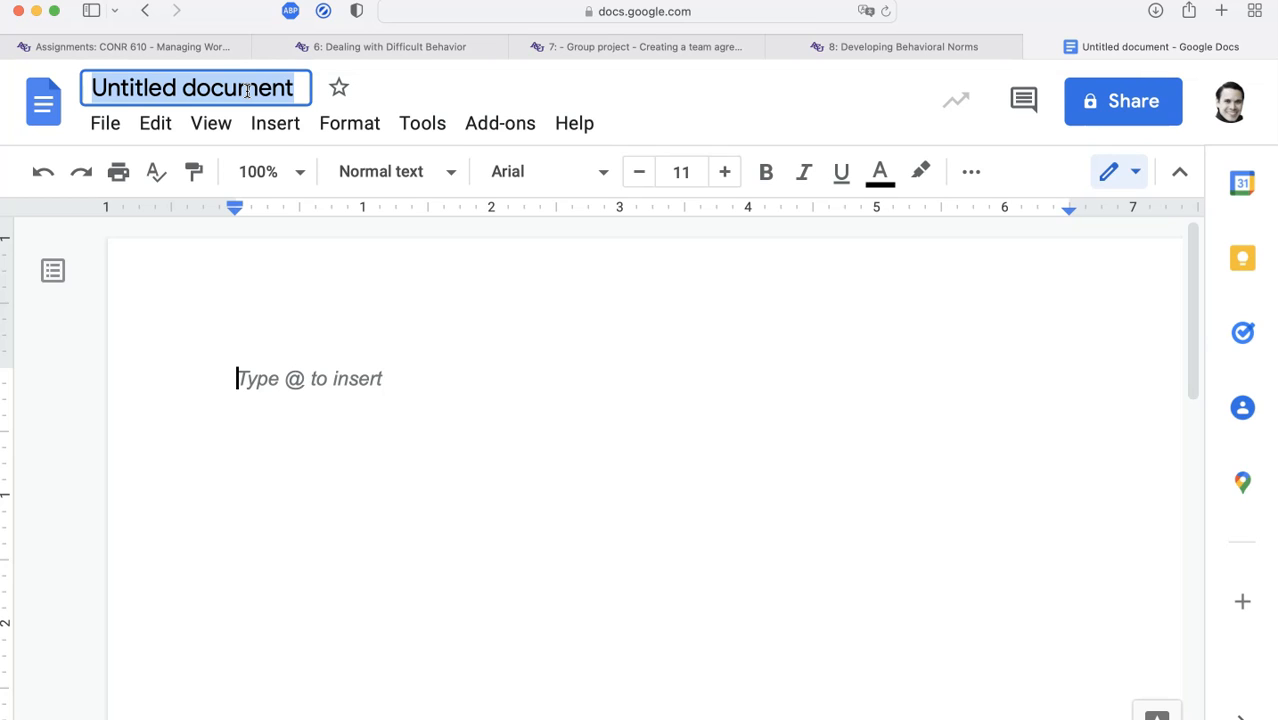
Retitle the document 'CONR 610 – Assignment 7: Group Project - Collaboration Document', fixing typos
{"action": "type", "text": "Assign"}
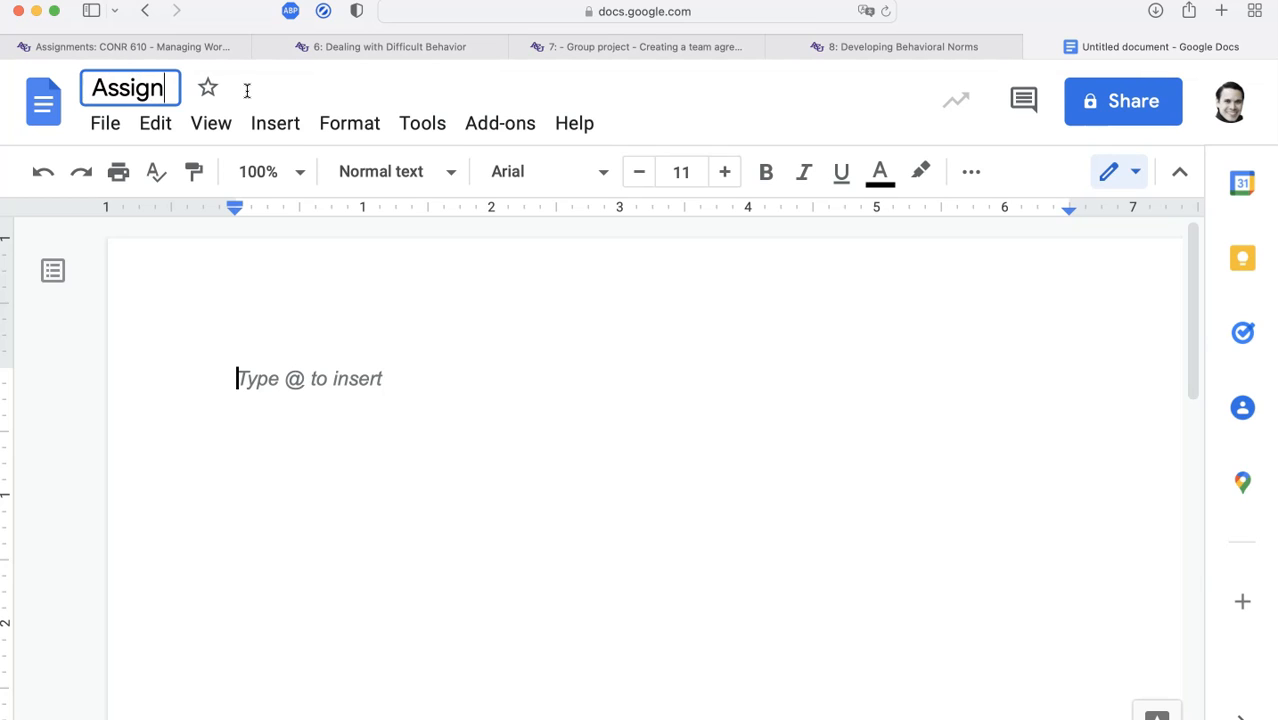
{"action": "type", "text": "ment 7:Gropu"}
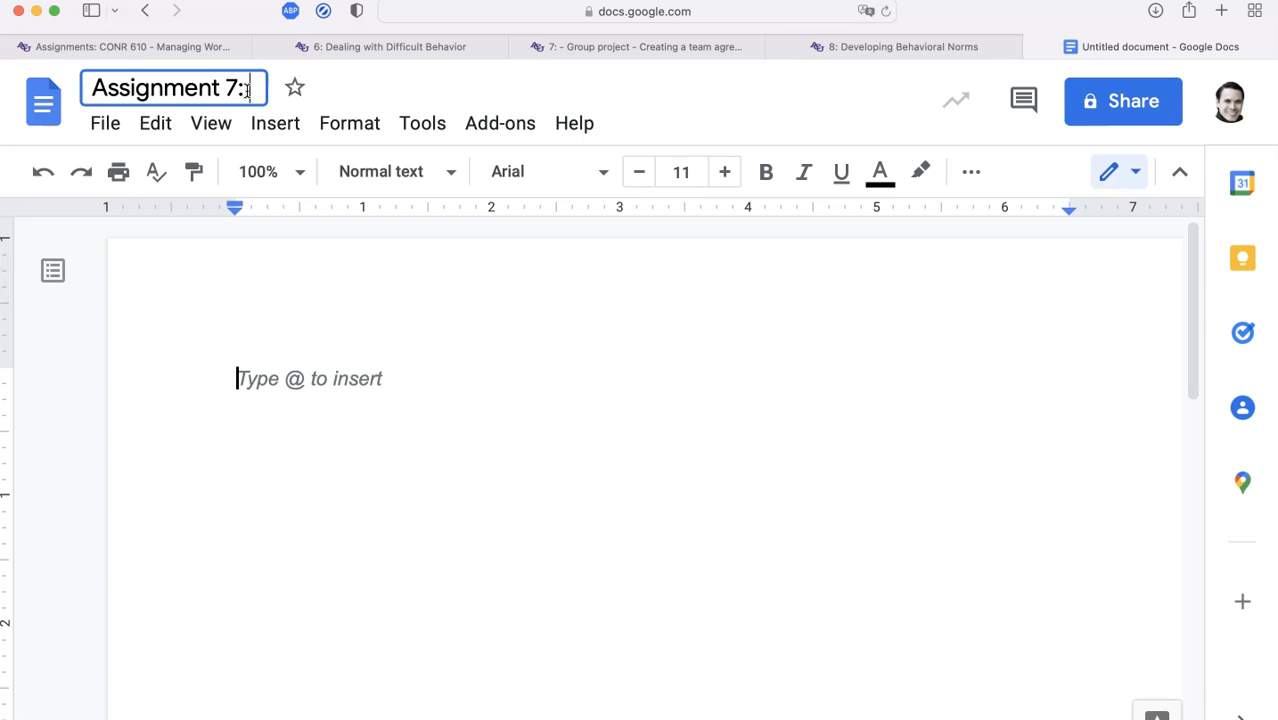
{"action": "key", "text": "BackSpace"}
{"action": "key", "text": "BackSpace"}
{"action": "type", "text": "up Project - Collaboration Document"}
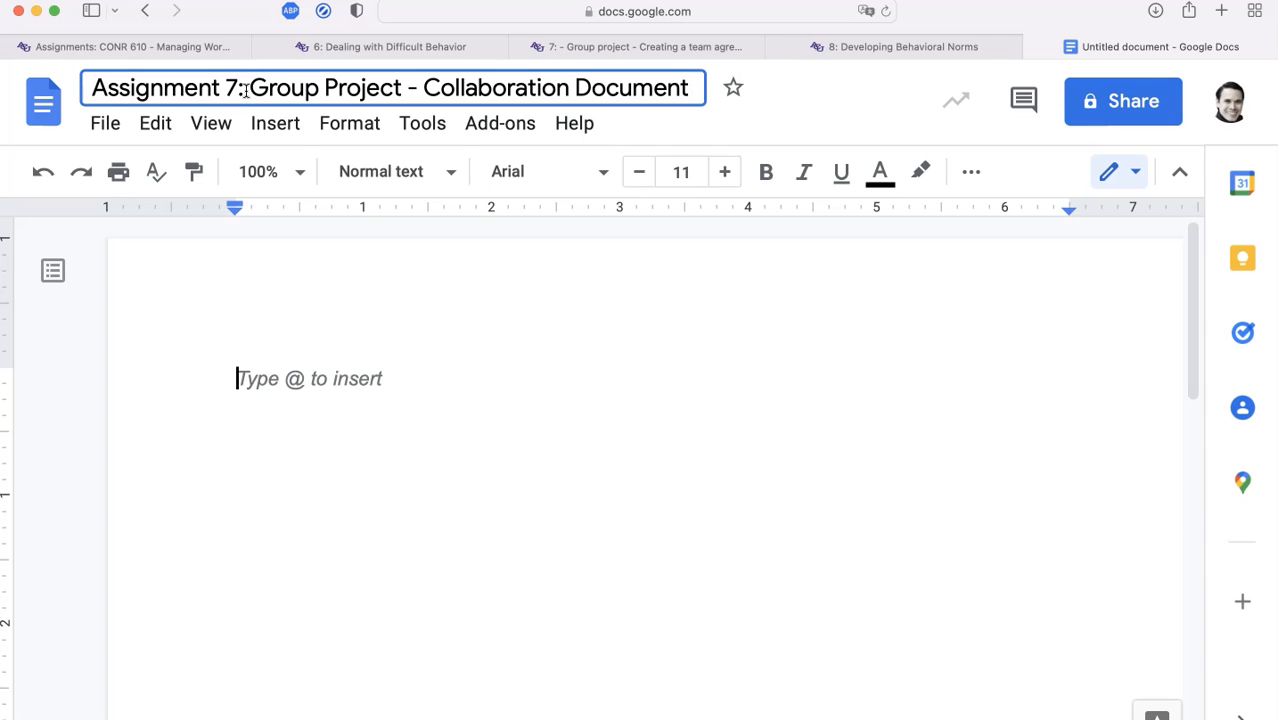
{"action": "left_click", "coordinate": [245, 88]}
{"action": "key", "text": "super+Left"}
{"action": "type", "text": "Co"}
{"action": "key", "text": "BackSpace"}
{"action": "type", "text": "ONR 610 –"}
{"action": "key", "text": "Return"}
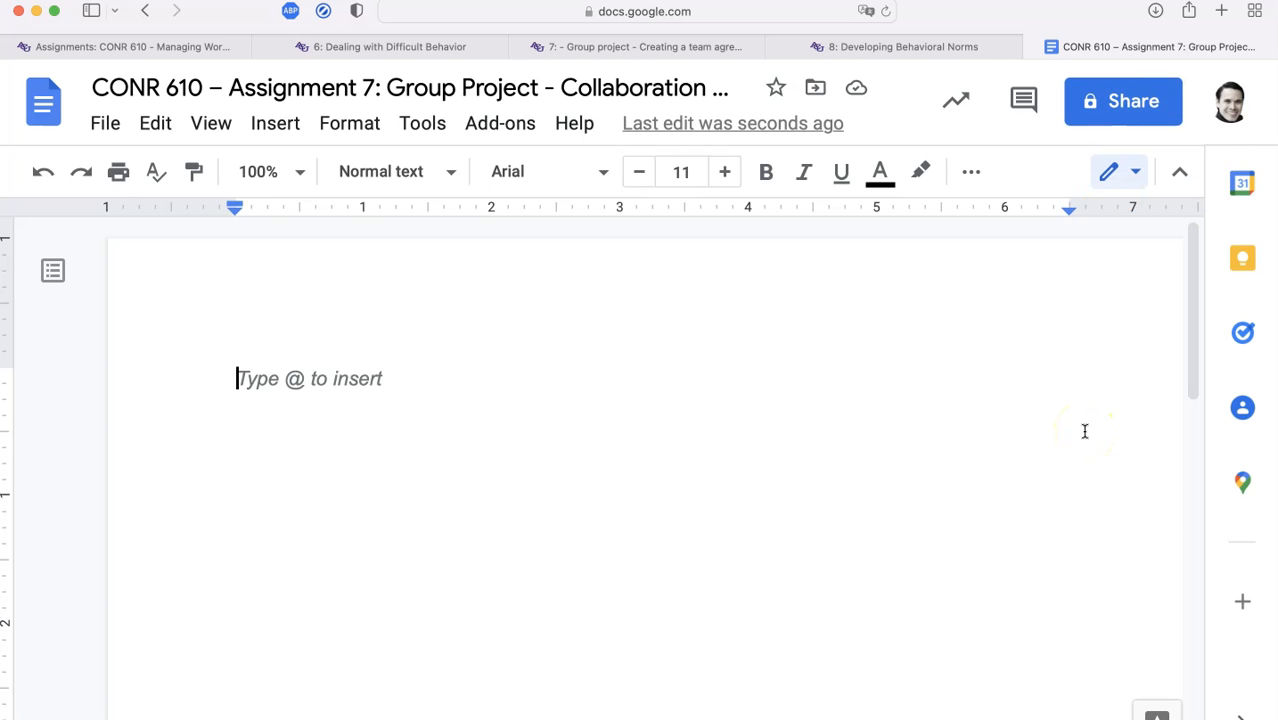
Share the document as Editor with the external collaborator, adding a 'Here's' note, confirming outside sharing
{"action": "left_click", "coordinate": [1110, 112]}
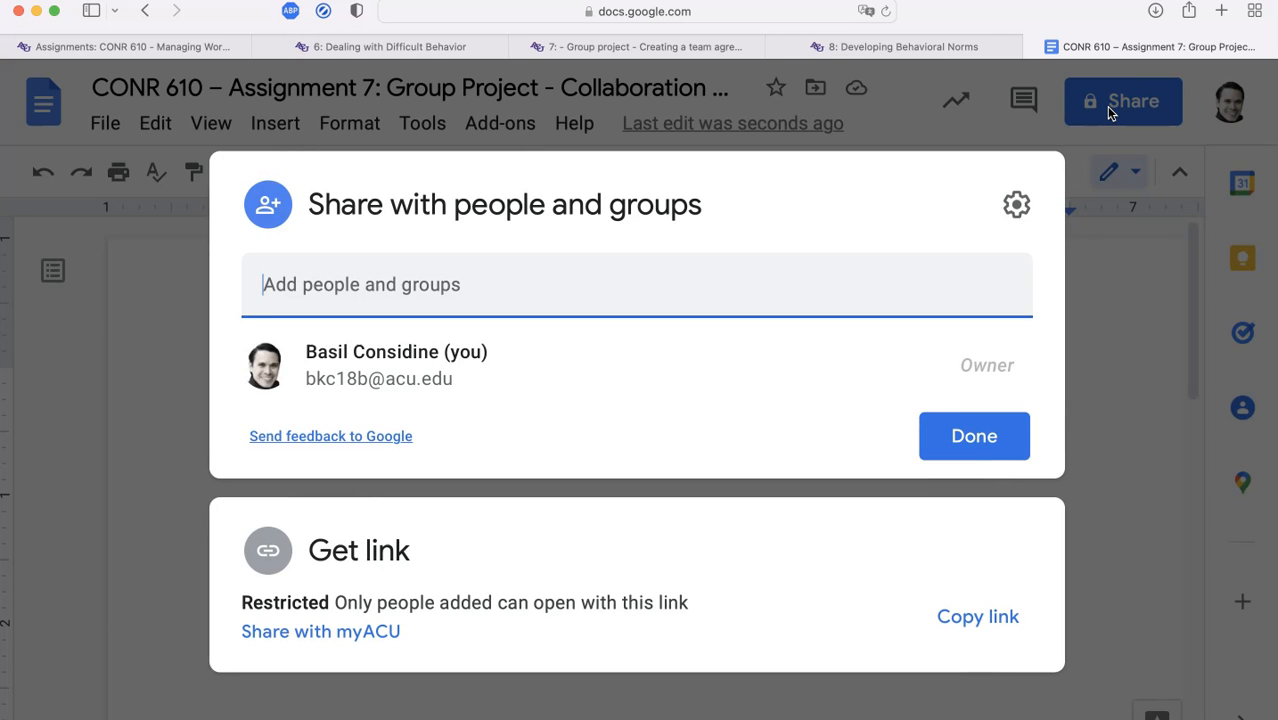
{"action": "type", "text": "basilus"}
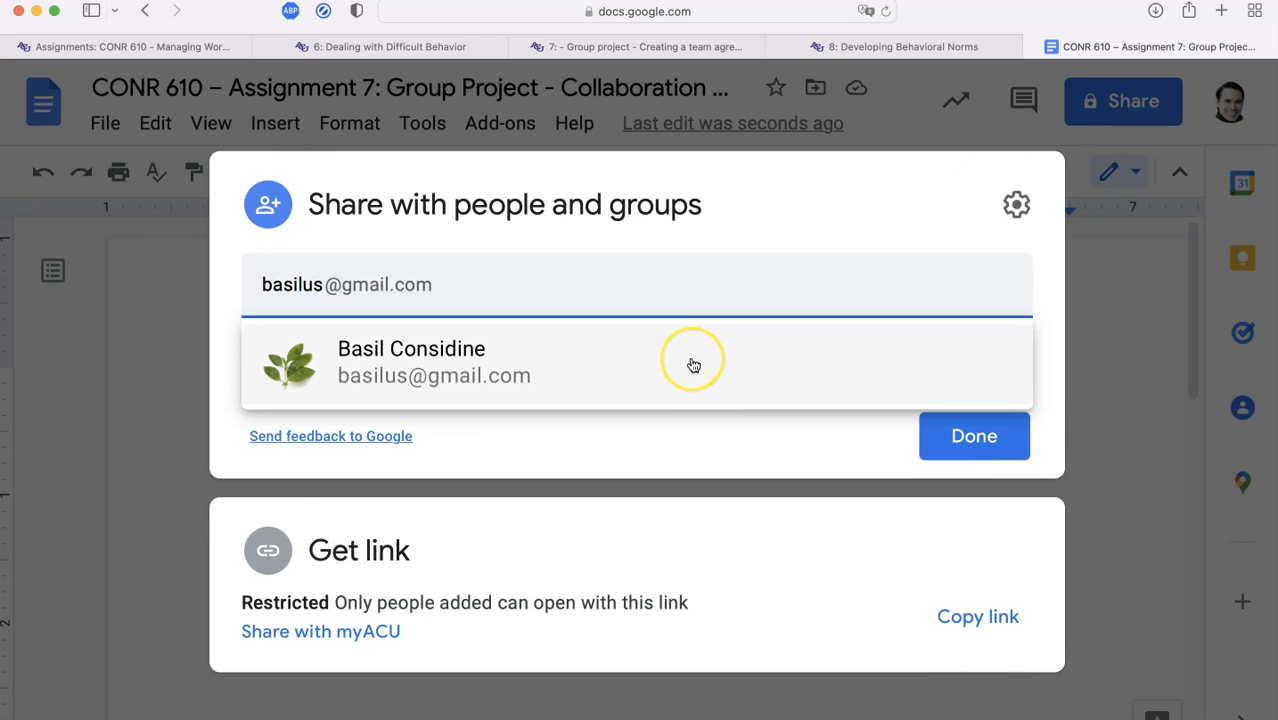
{"action": "mouse_move", "coordinate": [693, 365]}
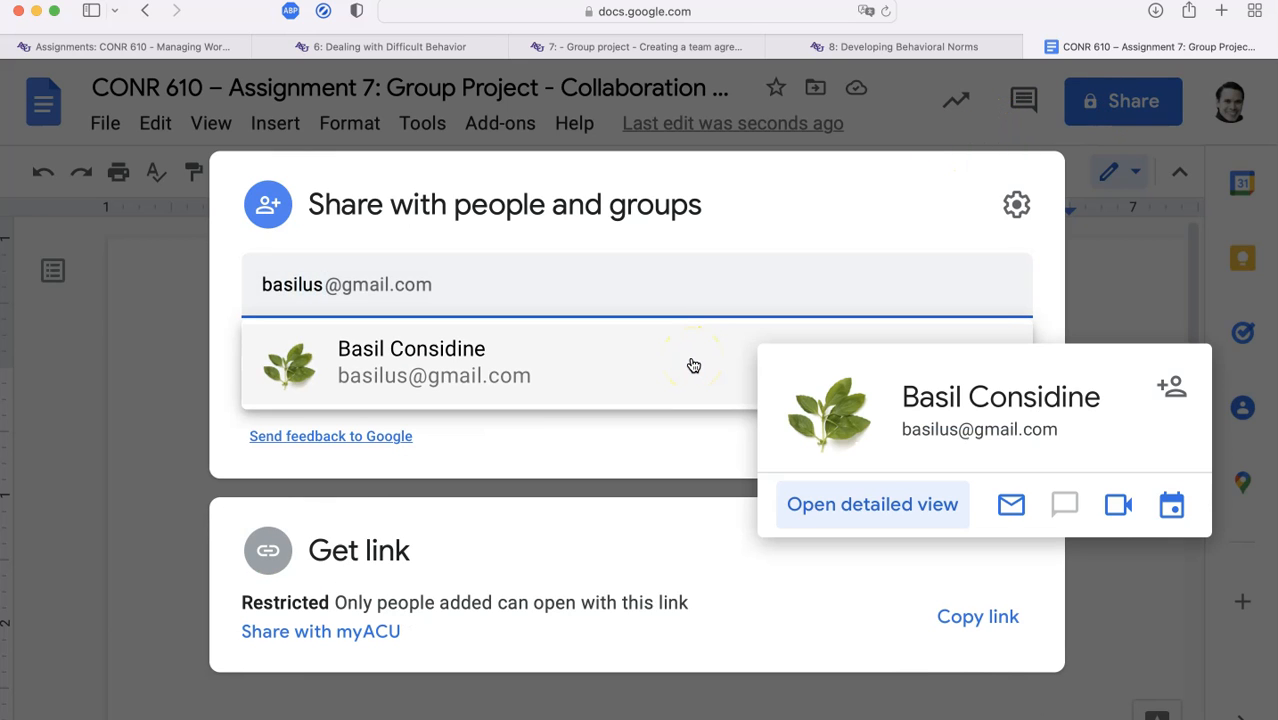
{"action": "left_click", "coordinate": [691, 362]}
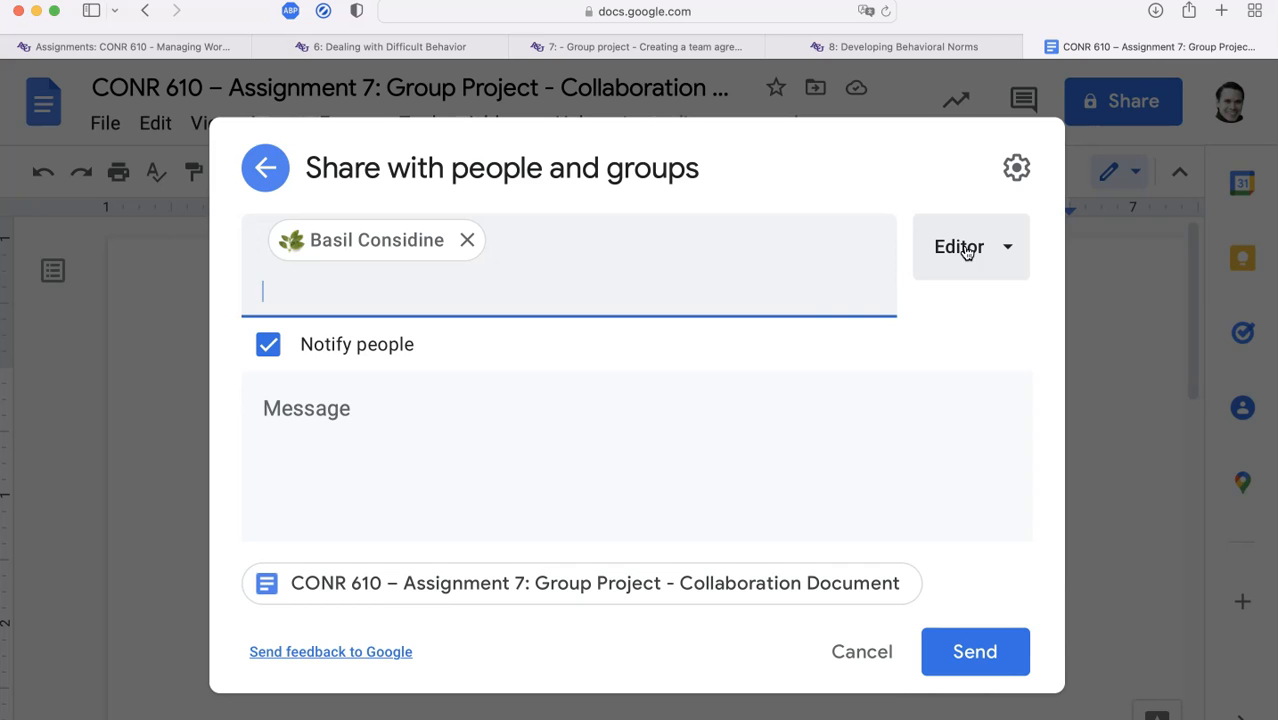
{"action": "left_click", "coordinate": [713, 395]}
{"action": "type", "text": "Here's our collaboration document! Looking forward to working with you!"}
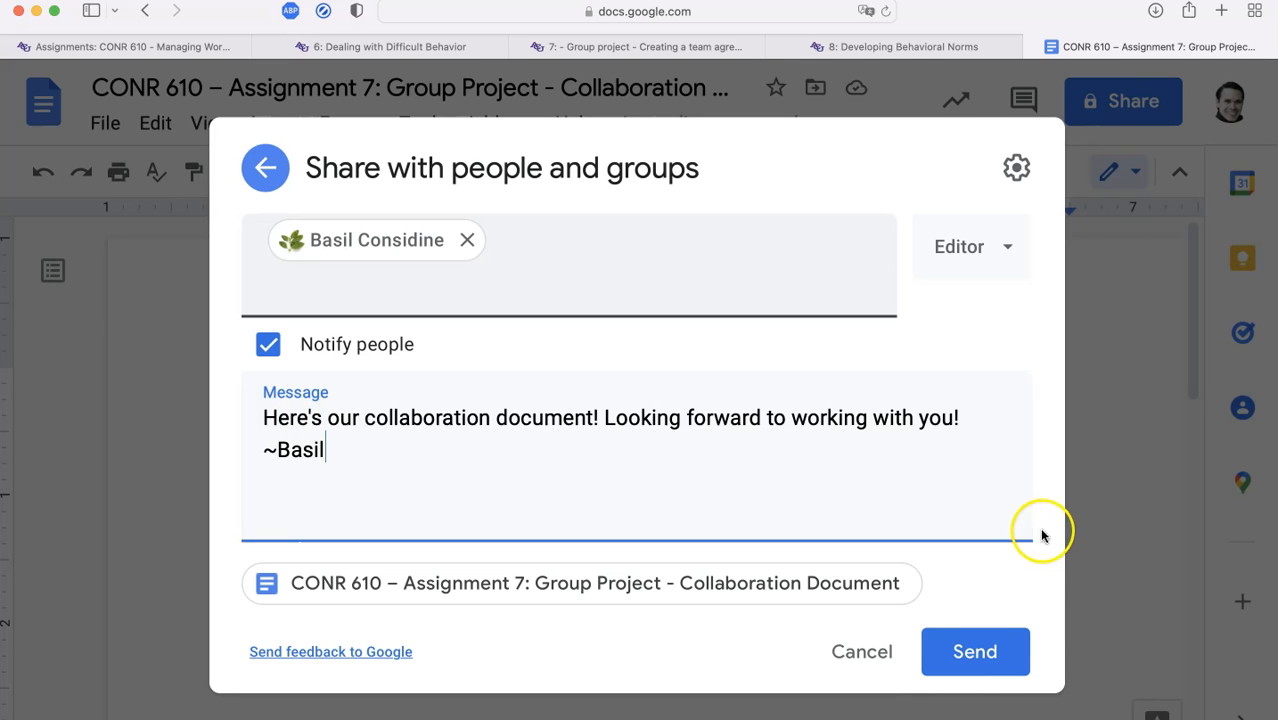
{"action": "left_click", "coordinate": [985, 636]}
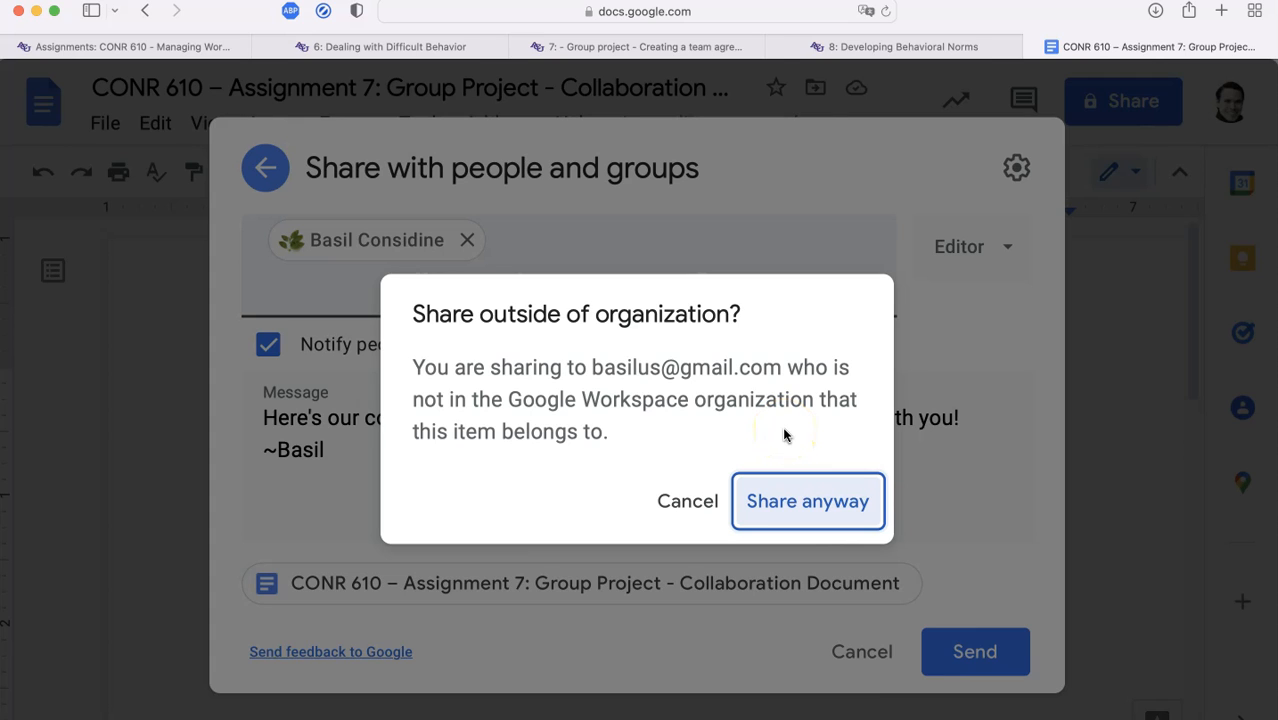
{"action": "left_click", "coordinate": [787, 492]}
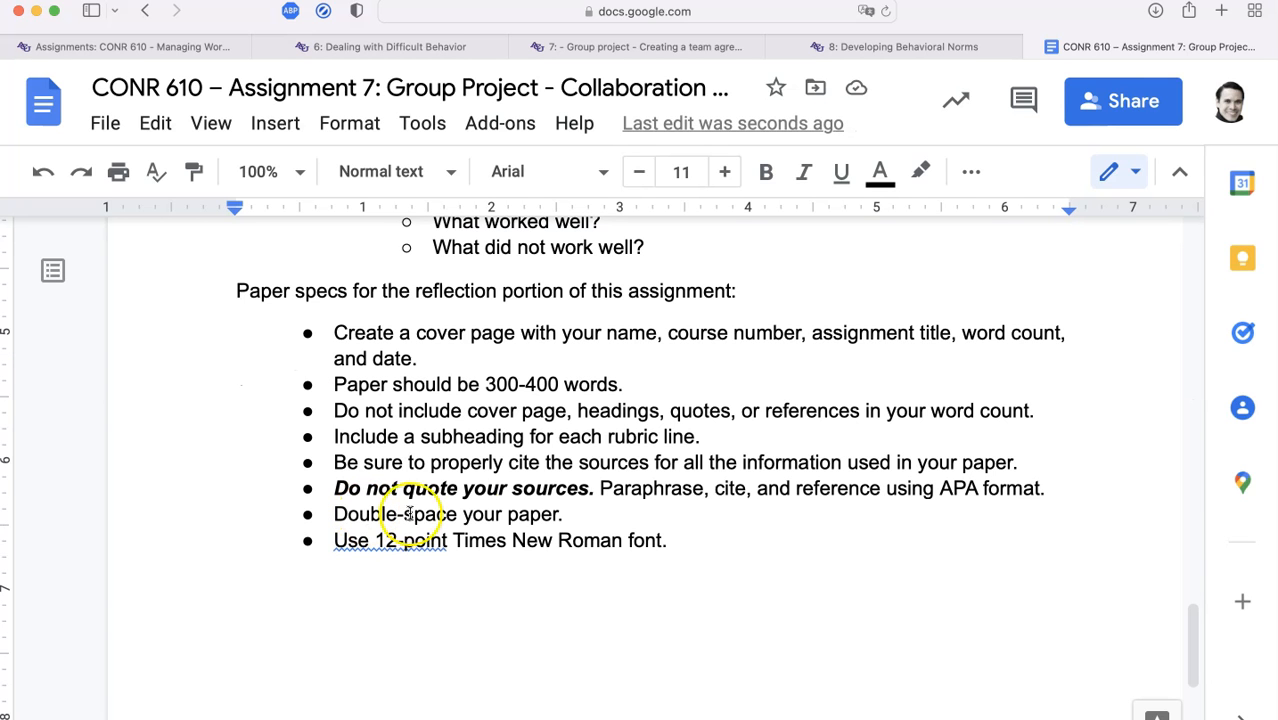
Set all the document text to Times New Roman, size 12
{"action": "scroll", "coordinate": [507, 541], "scroll_direction": "up", "scroll_amount": 1}
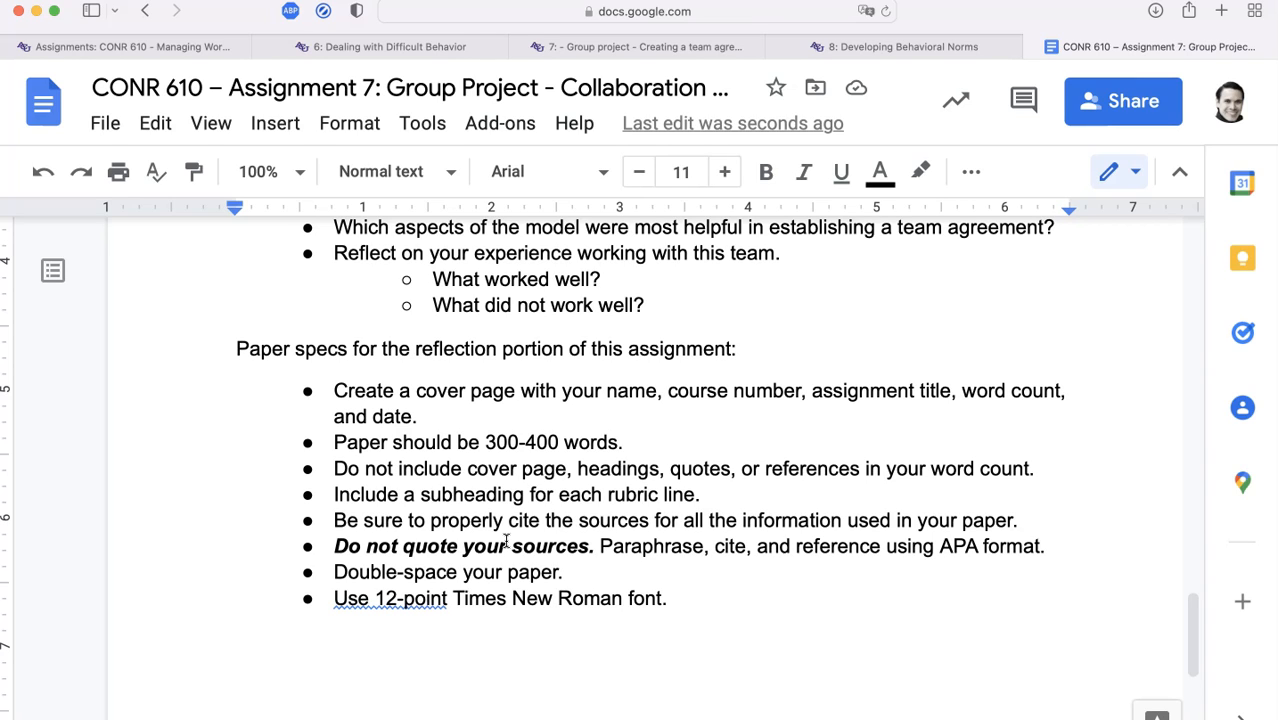
{"action": "left_click", "coordinate": [473, 550]}
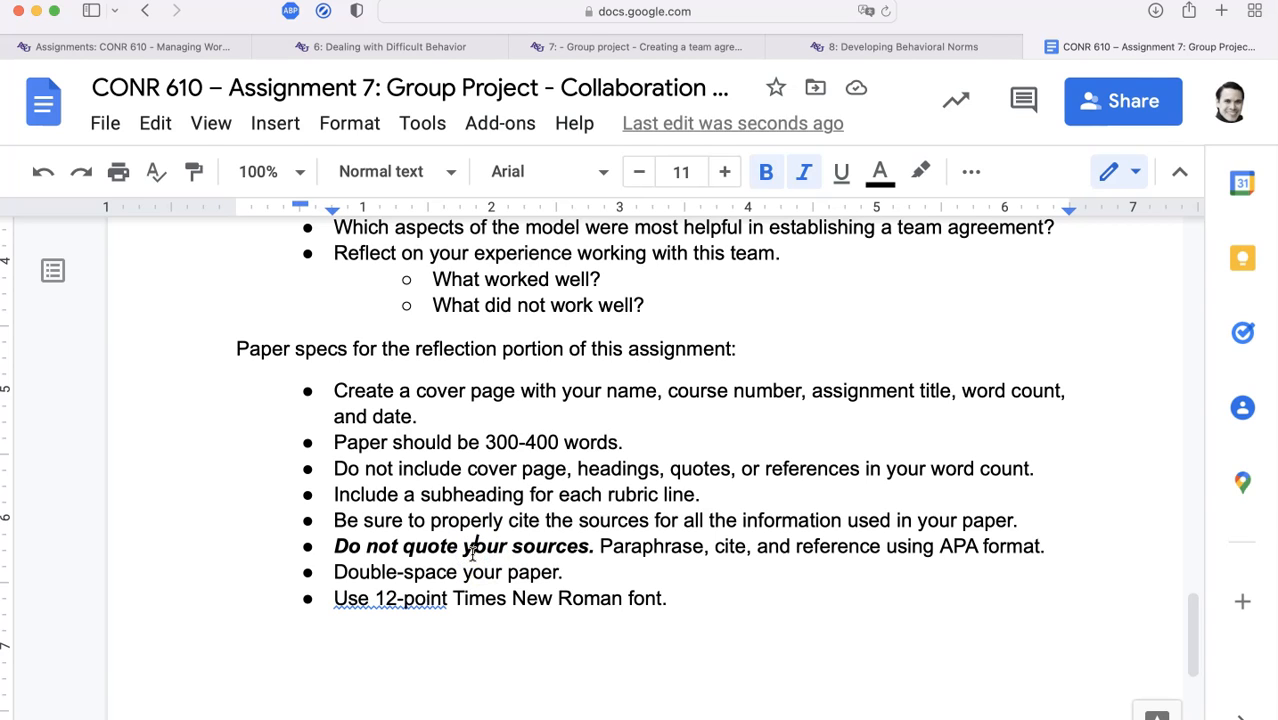
{"action": "left_click", "coordinate": [680, 602]}
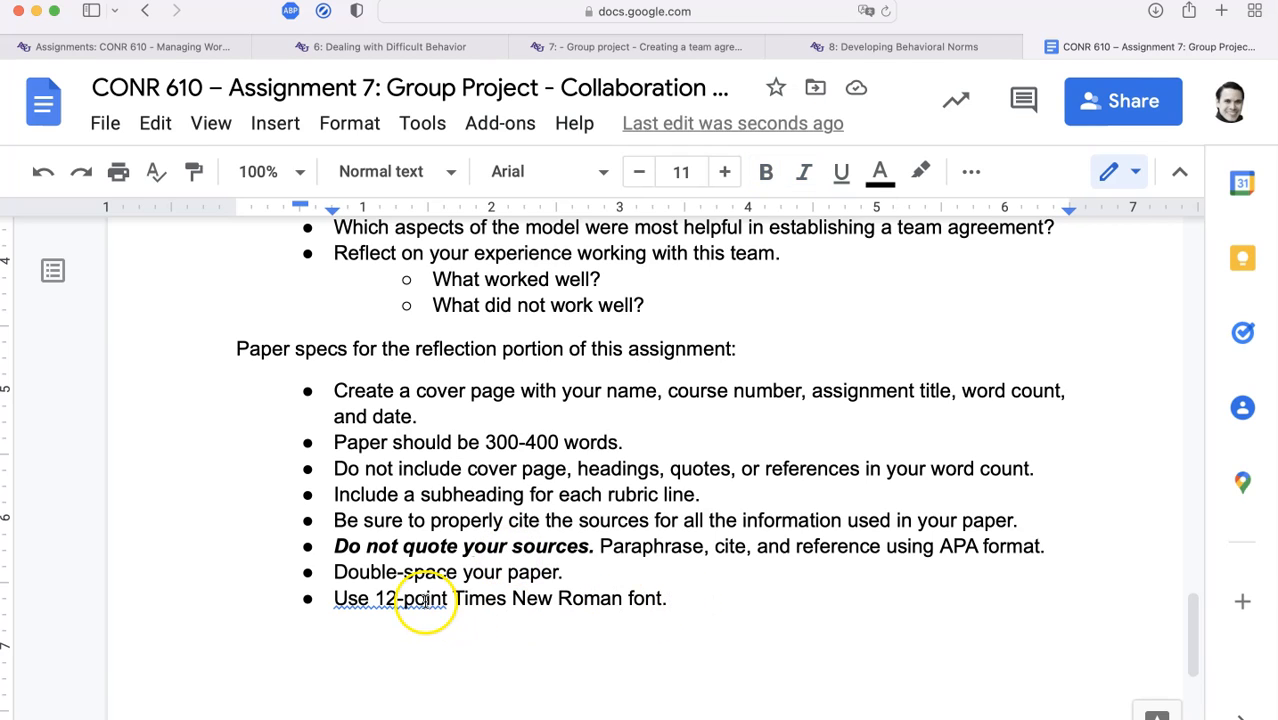
{"action": "left_click", "coordinate": [335, 600], "text": "shift"}
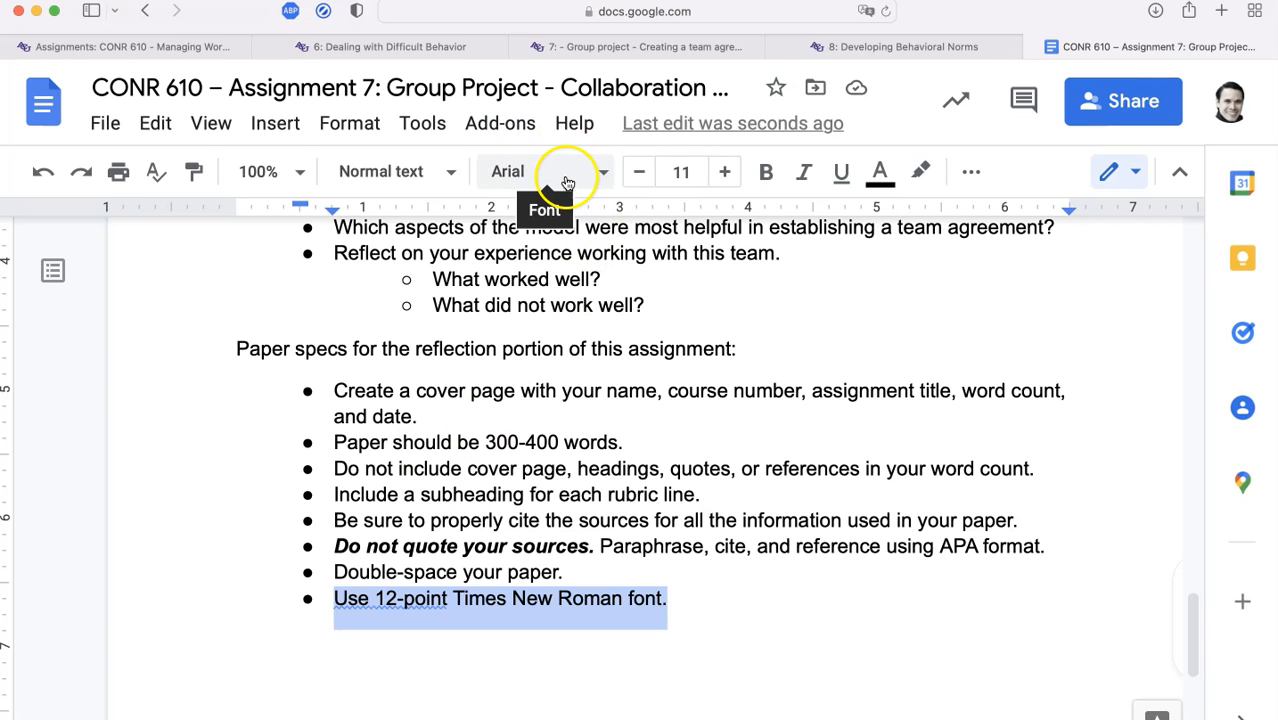
{"action": "left_click", "coordinate": [616, 294]}
{"action": "key", "text": "super+a"}
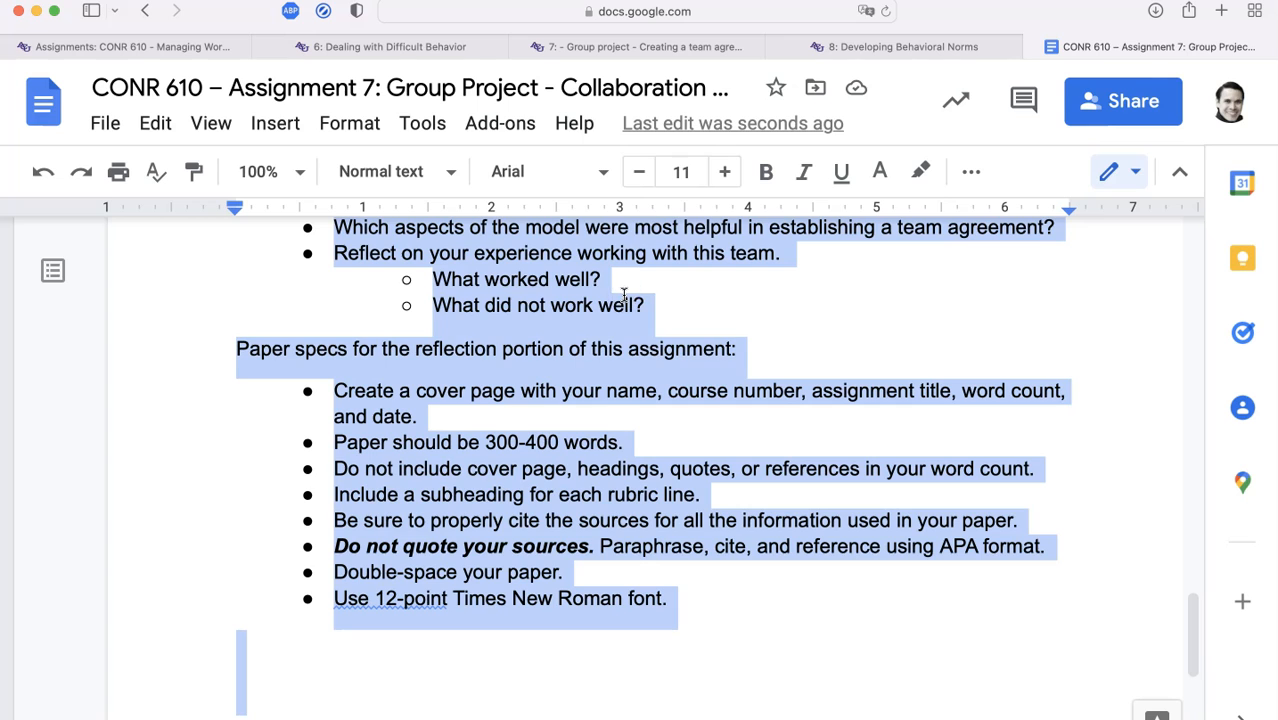
{"action": "left_click", "coordinate": [600, 178]}
{"action": "left_click", "coordinate": [563, 329]}
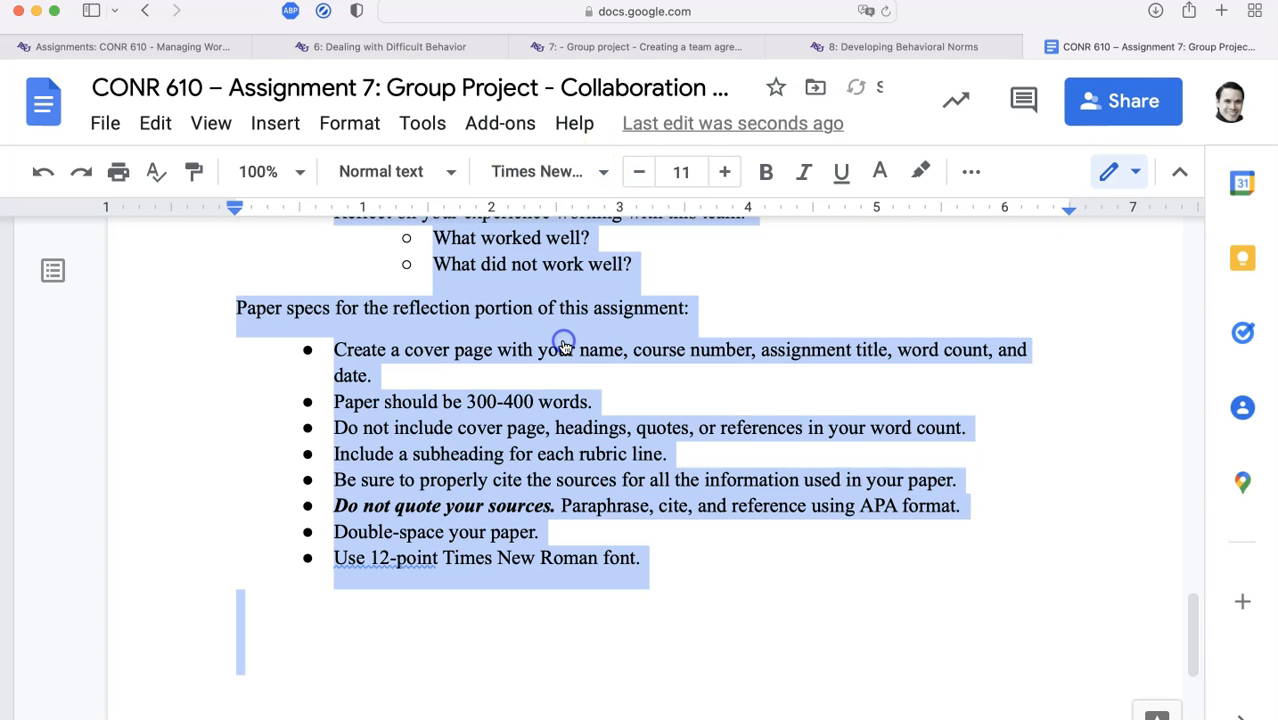
{"action": "left_click", "coordinate": [681, 171]}
{"action": "type", "text": "12"}
{"action": "key", "text": "Return"}
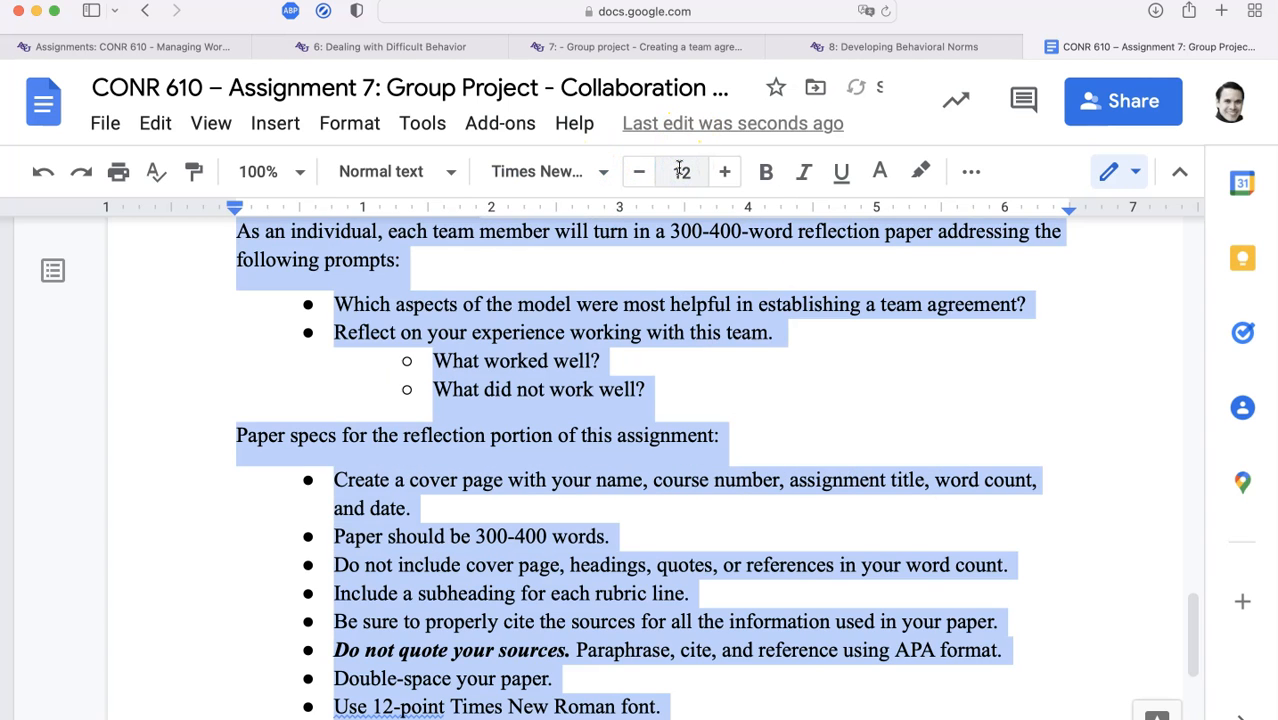
Strike through the bullet 'Use 12-point Times New Roman font.'
{"action": "scroll", "coordinate": [590, 368], "scroll_direction": "down", "scroll_amount": 5}
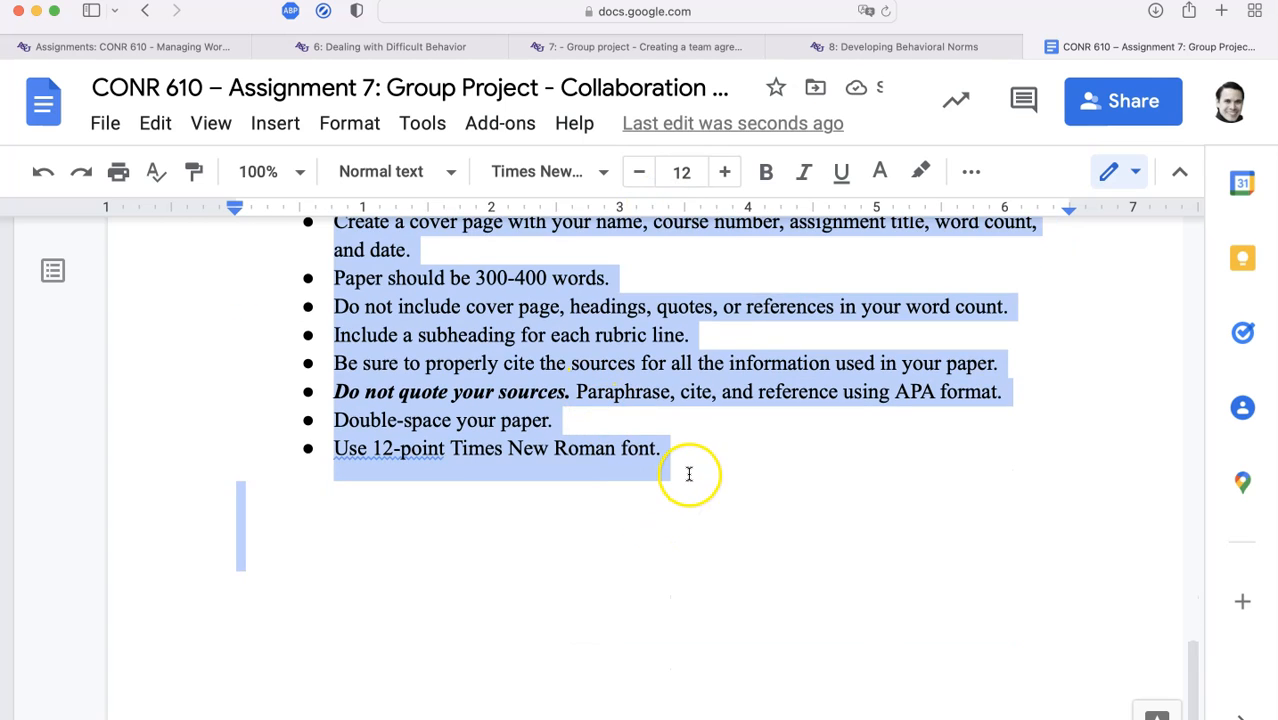
{"action": "left_click", "coordinate": [689, 474]}
{"action": "triple_click", "coordinate": [688, 474]}
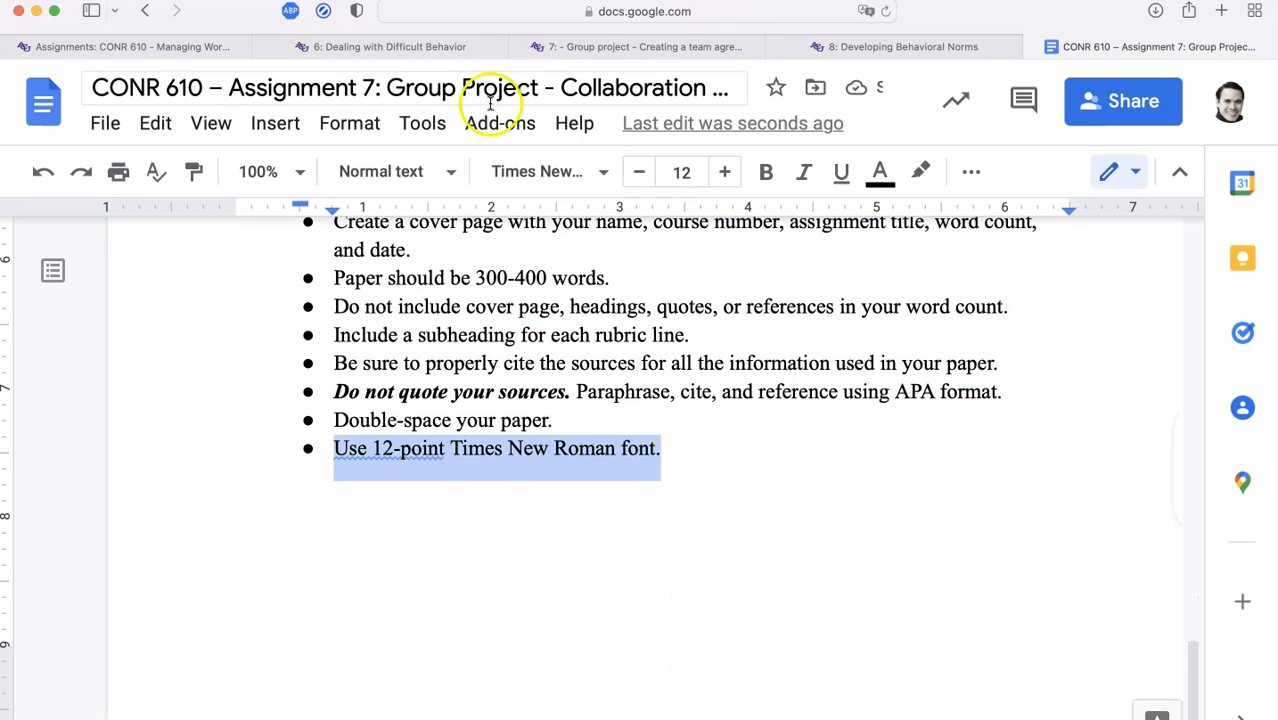
{"action": "left_click", "coordinate": [349, 123]}
{"action": "mouse_move", "coordinate": [383, 172]}
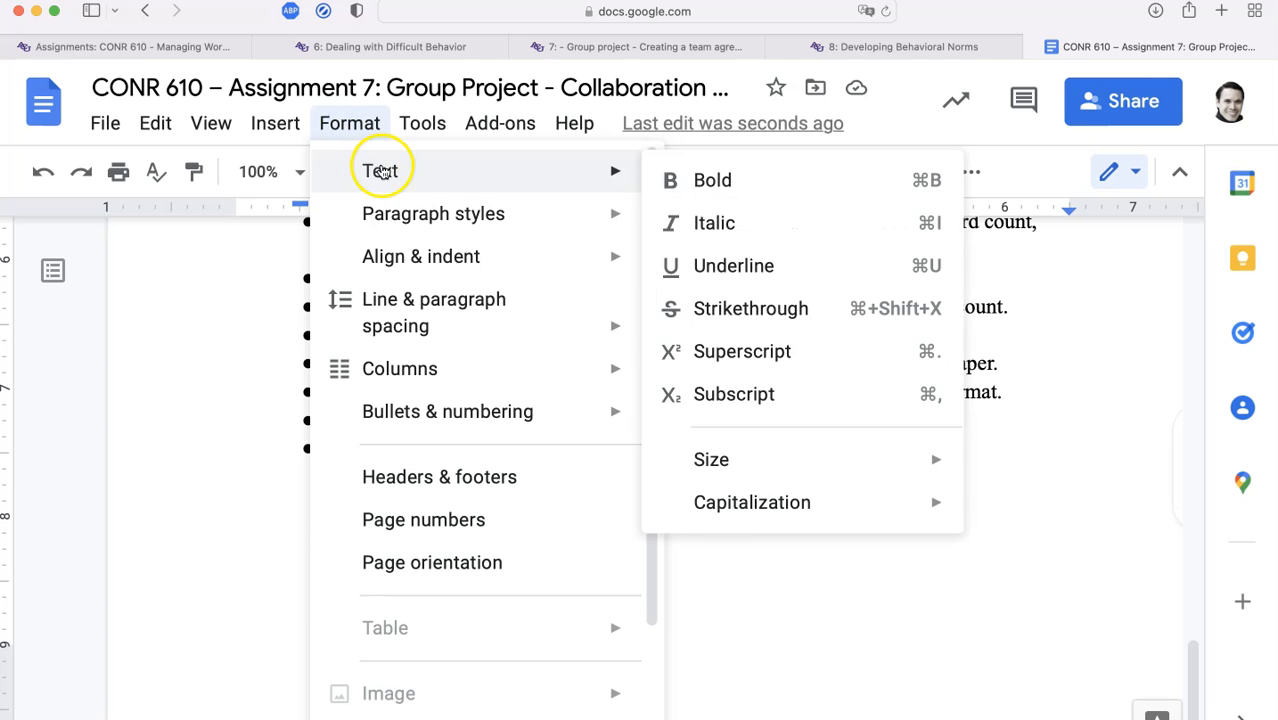
{"action": "left_click", "coordinate": [748, 308]}
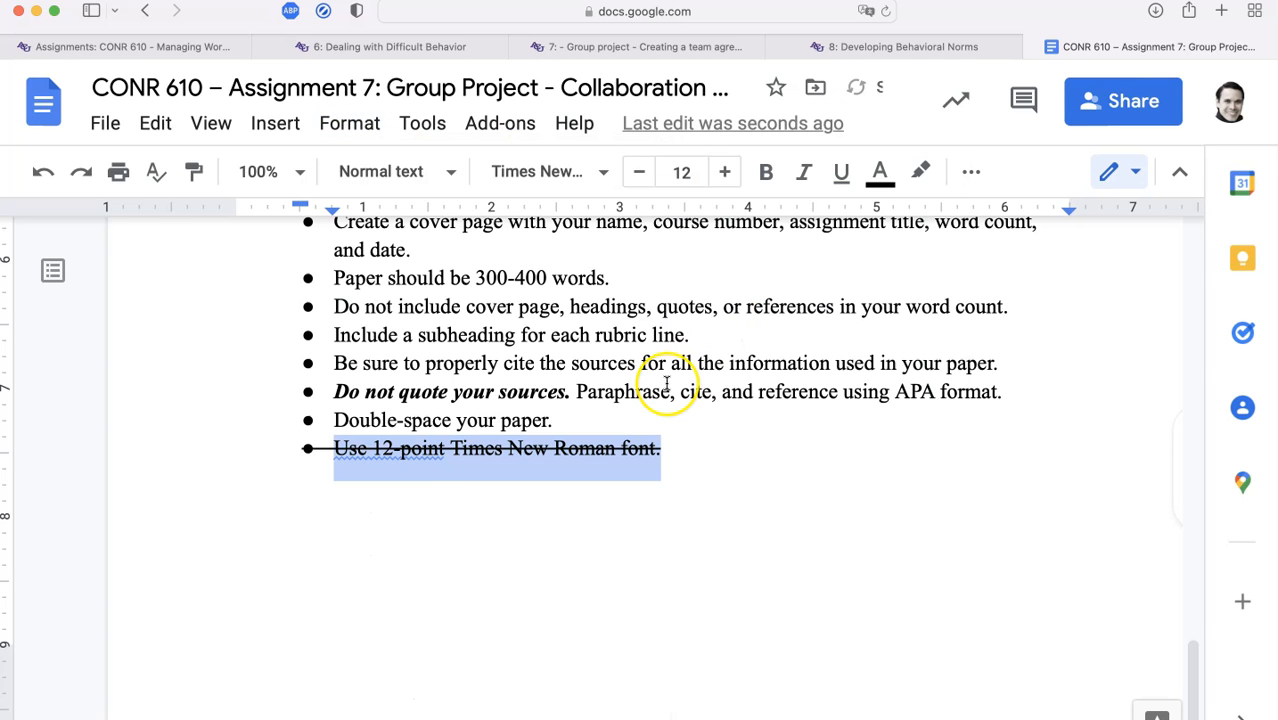
Below Step 1, @-mention the teammate: 'You haven't posted yet – please do this ASAP and let us know!'
{"action": "scroll", "coordinate": [667, 383], "scroll_direction": "up", "scroll_amount": 5}
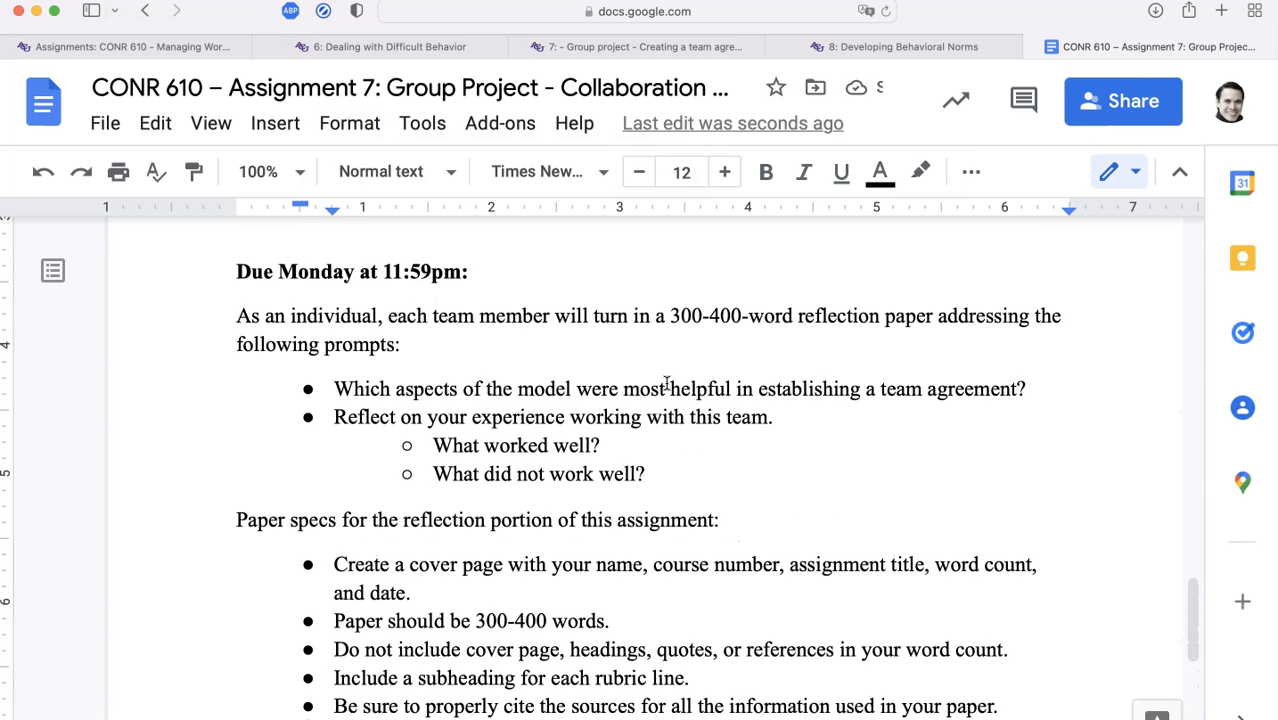
{"action": "scroll", "coordinate": [665, 382], "scroll_direction": "down", "scroll_amount": 2}
{"action": "scroll", "coordinate": [658, 451], "scroll_direction": "up", "scroll_amount": 20}
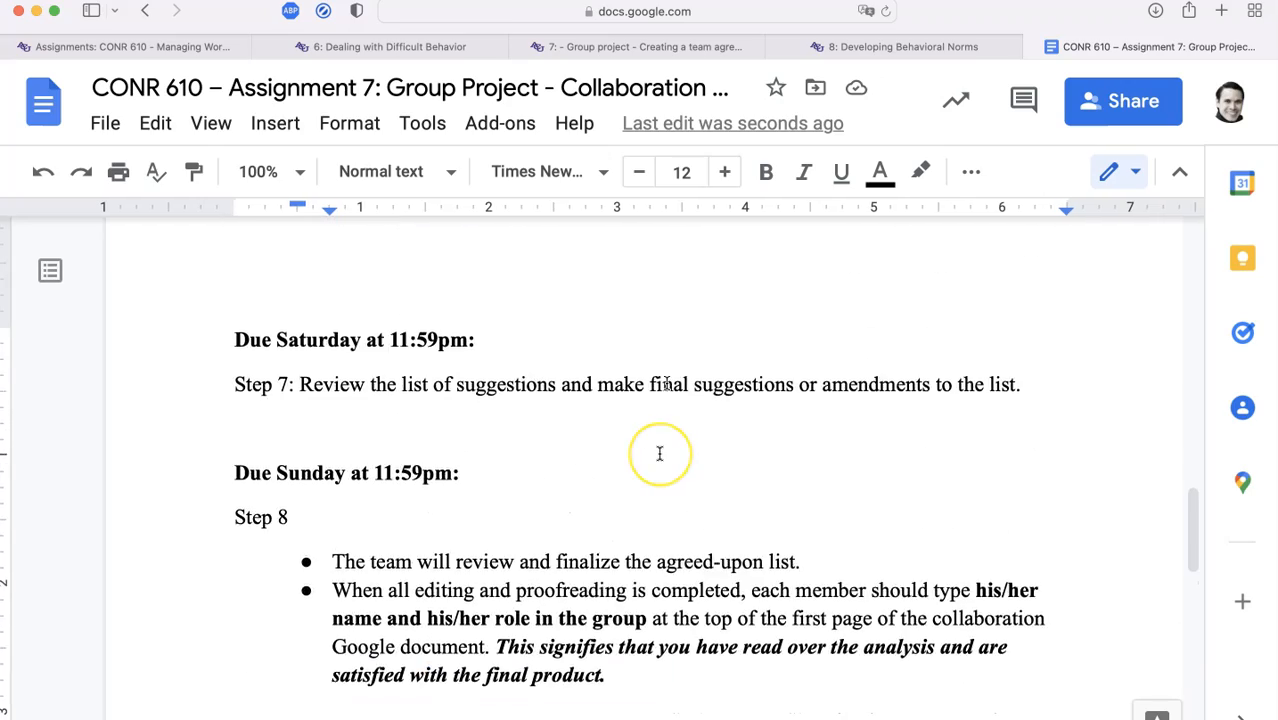
{"action": "scroll", "coordinate": [660, 455], "scroll_direction": "up", "scroll_amount": 5}
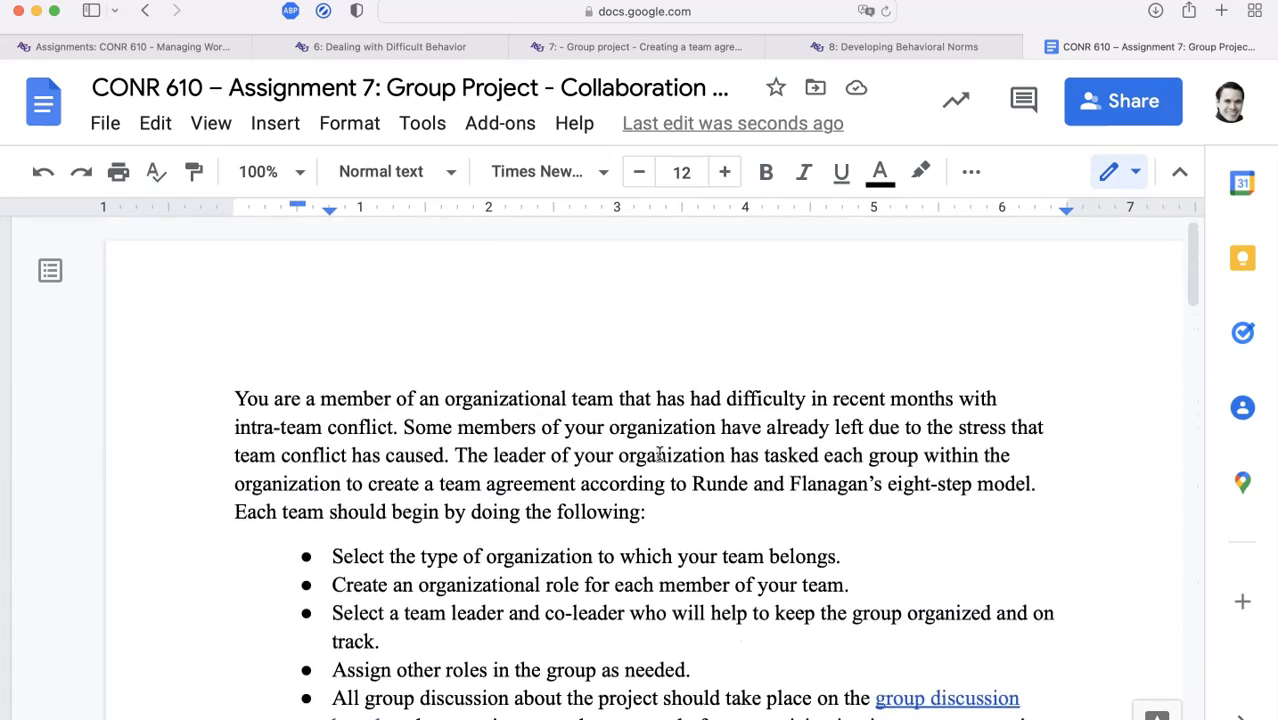
{"action": "scroll", "coordinate": [660, 455], "scroll_direction": "down", "scroll_amount": 3}
{"action": "scroll", "coordinate": [659, 455], "scroll_direction": "down", "scroll_amount": 6}
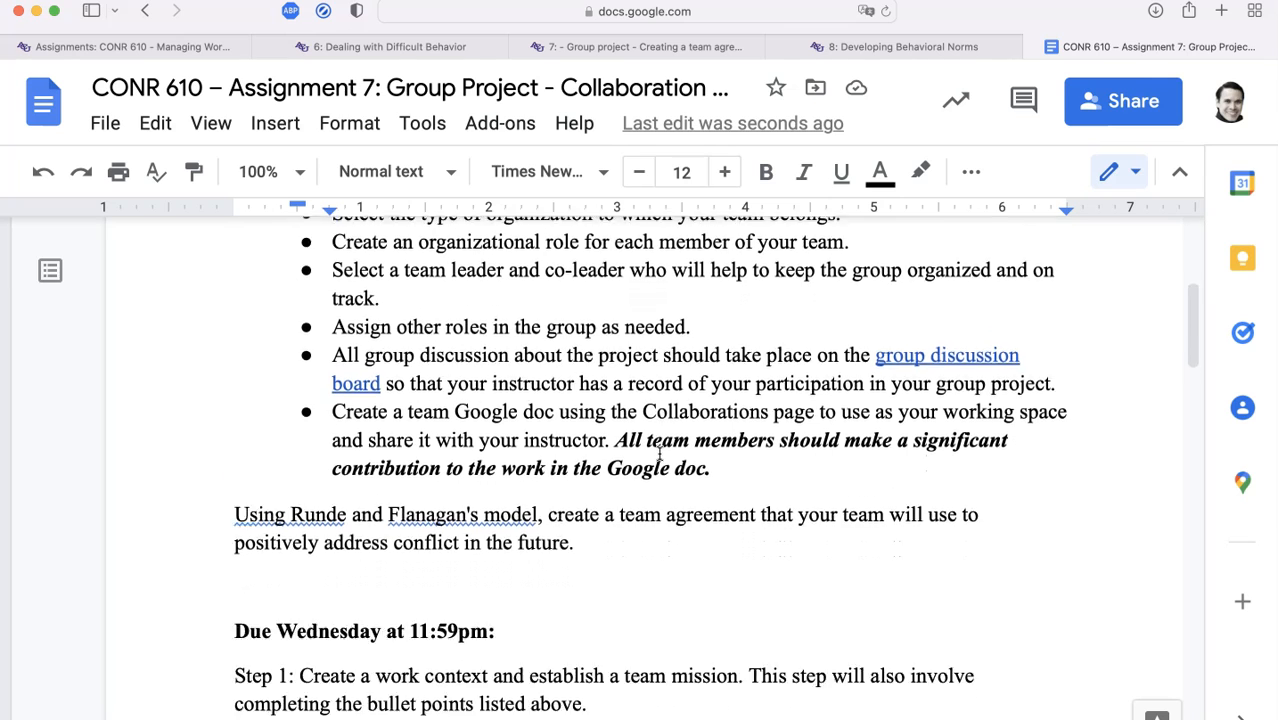
{"action": "left_click_drag", "start_coordinate": [624, 497], "coordinate": [210, 480]}
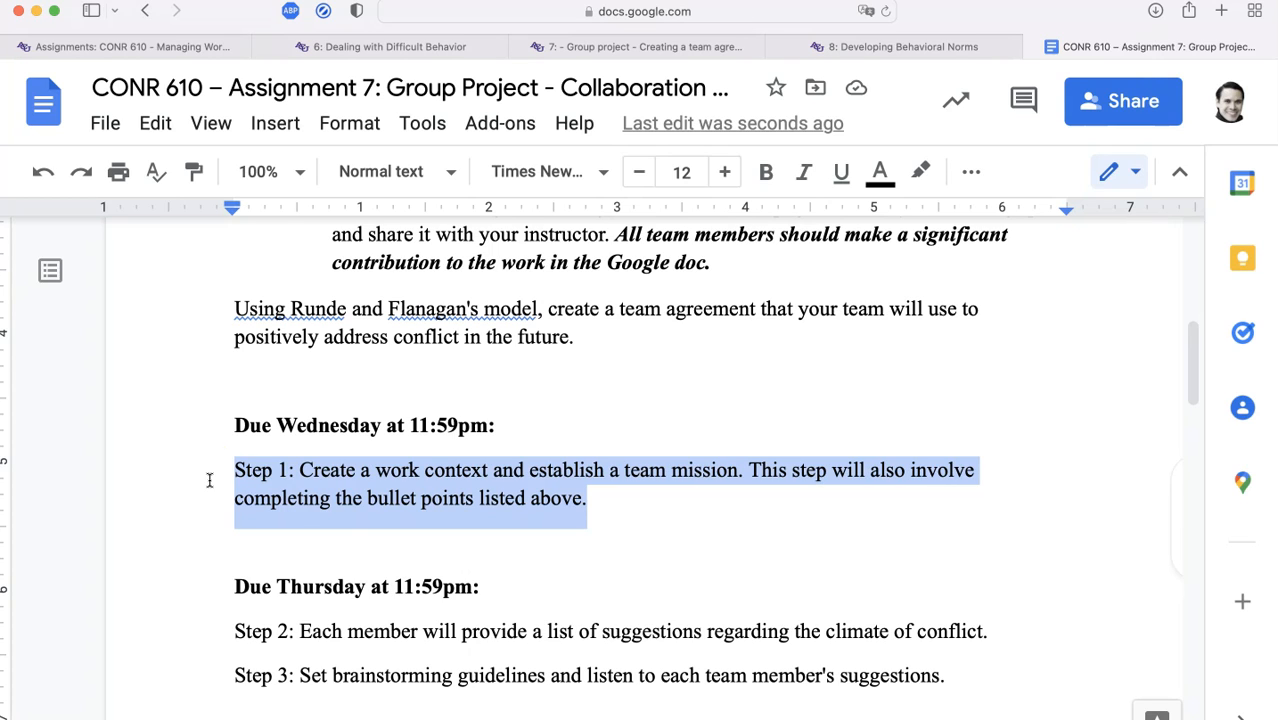
{"action": "left_click", "coordinate": [337, 531]}
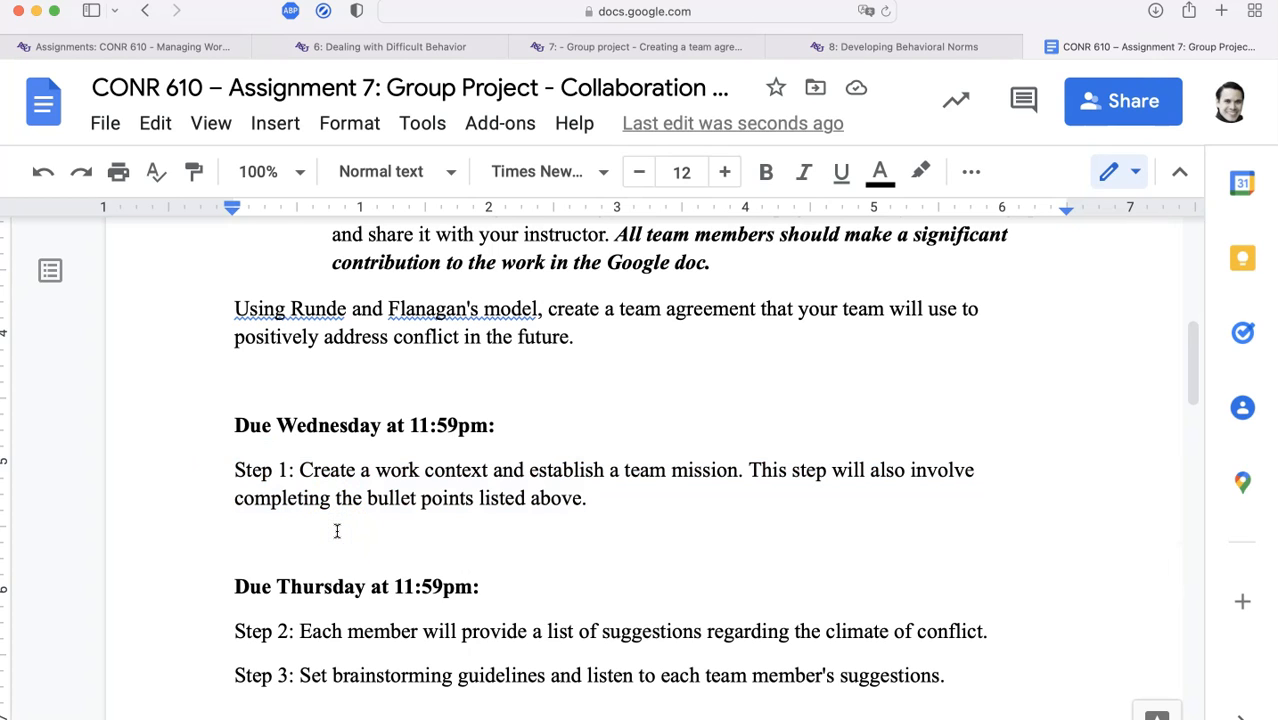
{"action": "type", "text": "@basil"}
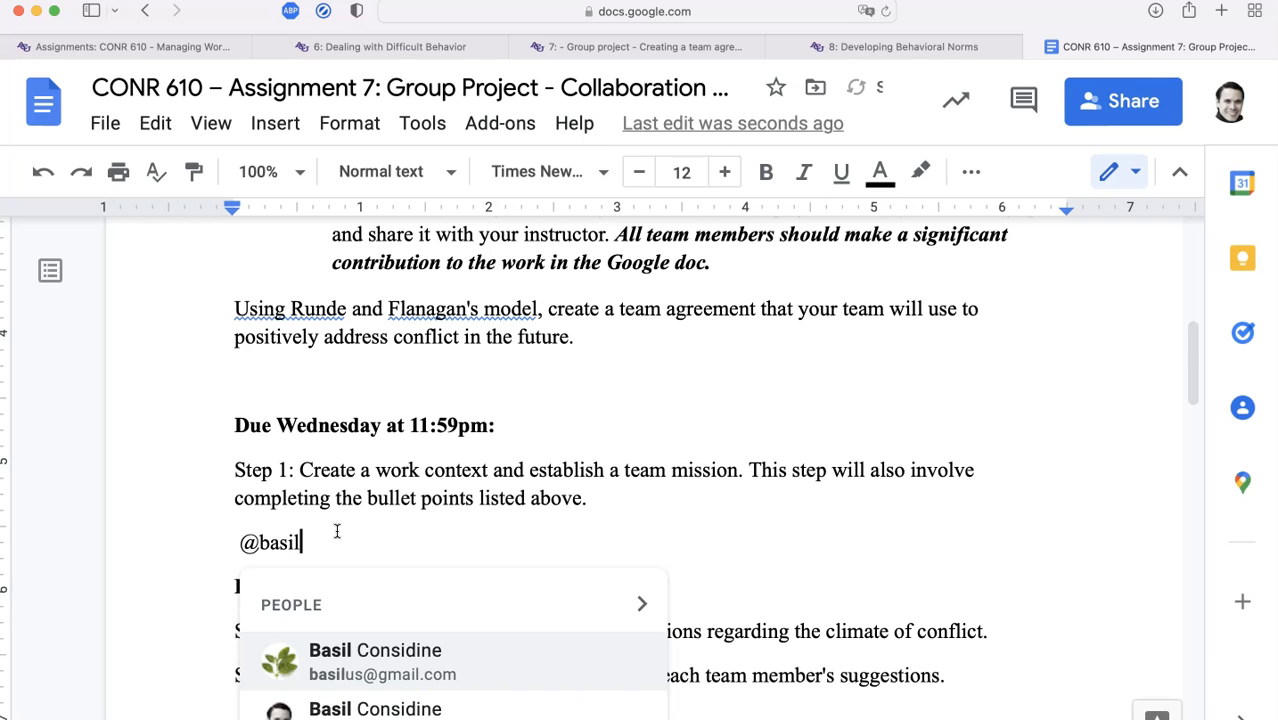
{"action": "scroll", "coordinate": [350, 510], "scroll_direction": "down", "scroll_amount": 4}
{"action": "left_click", "coordinate": [368, 478]}
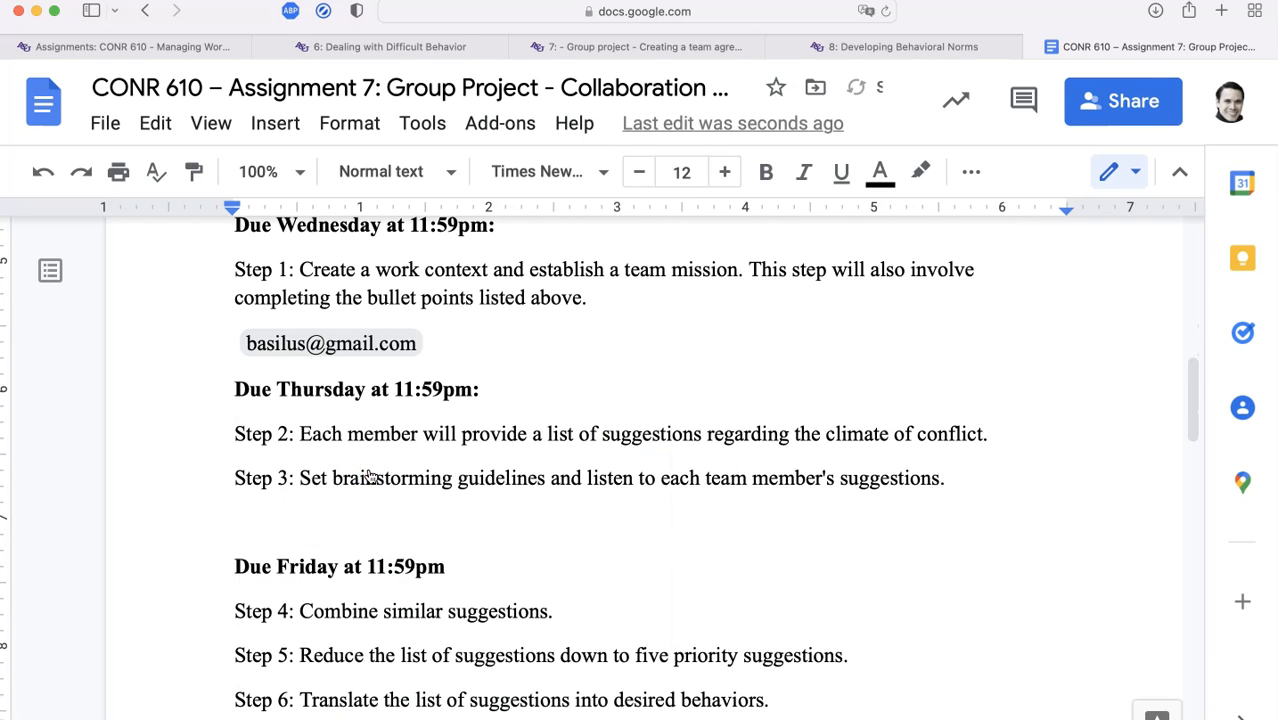
{"action": "type", "text": "You haven't posted yet – pl"}
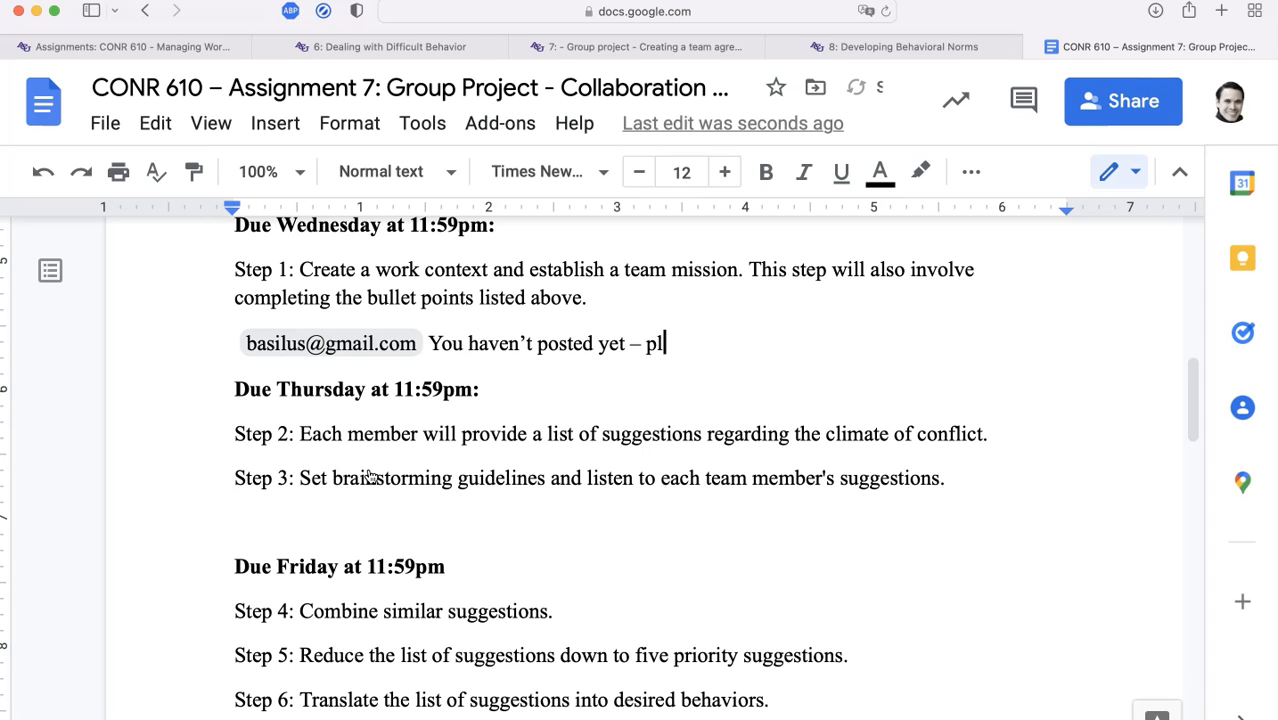
{"action": "type", "text": "ease do this ASAP and let us know!"}
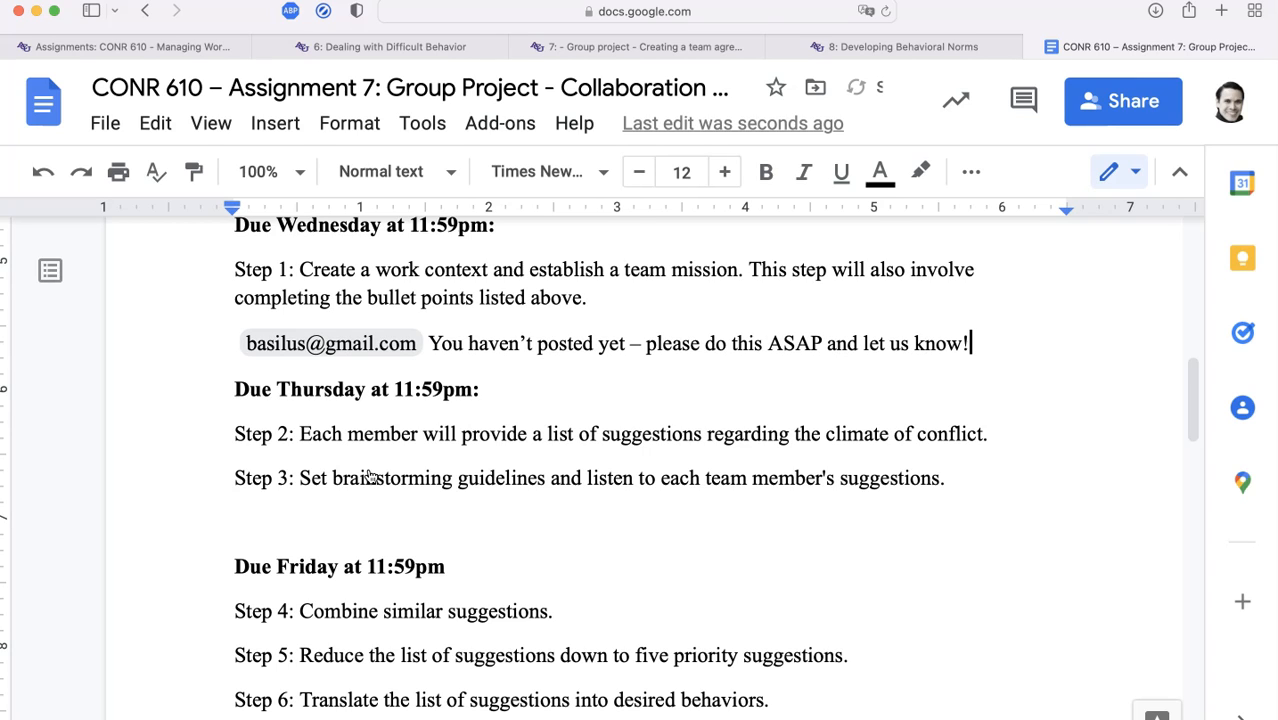
{"action": "key", "text": "Return"}
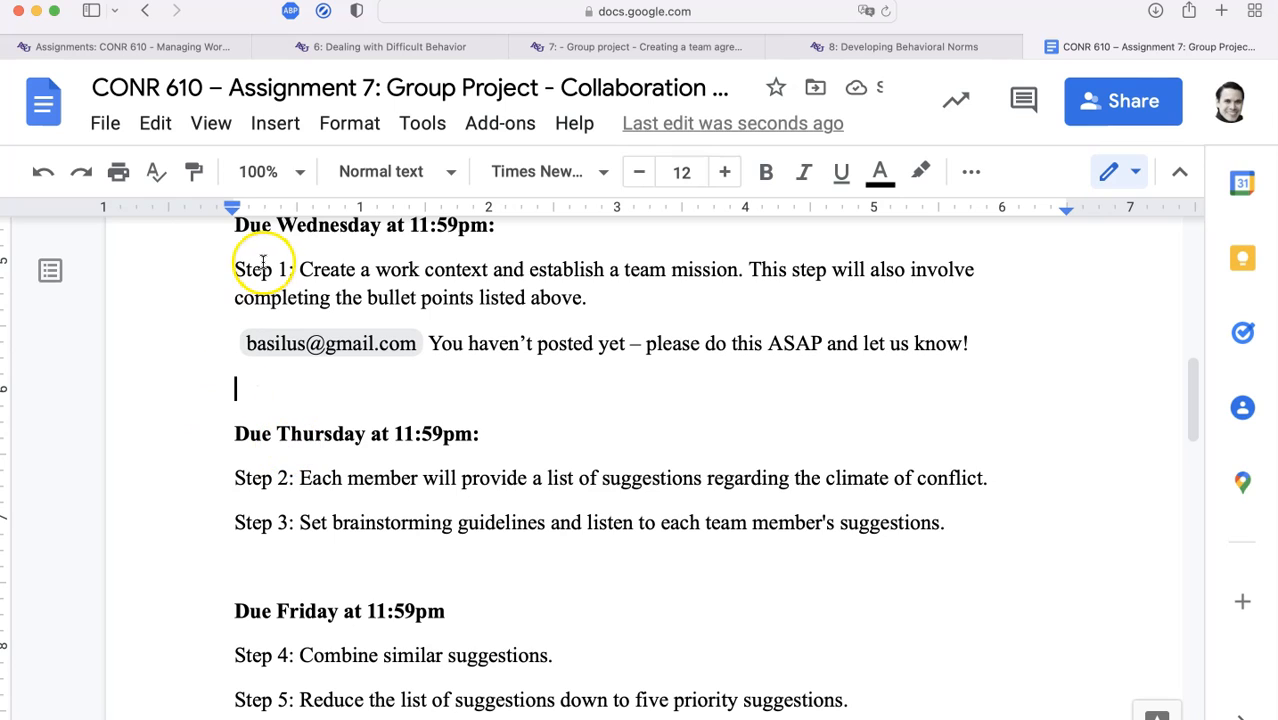
Comment on 'Step 1:' with 'Please remember to check-in here when you are done with this step'
{"action": "left_click_drag", "start_coordinate": [234, 268], "coordinate": [291, 262]}
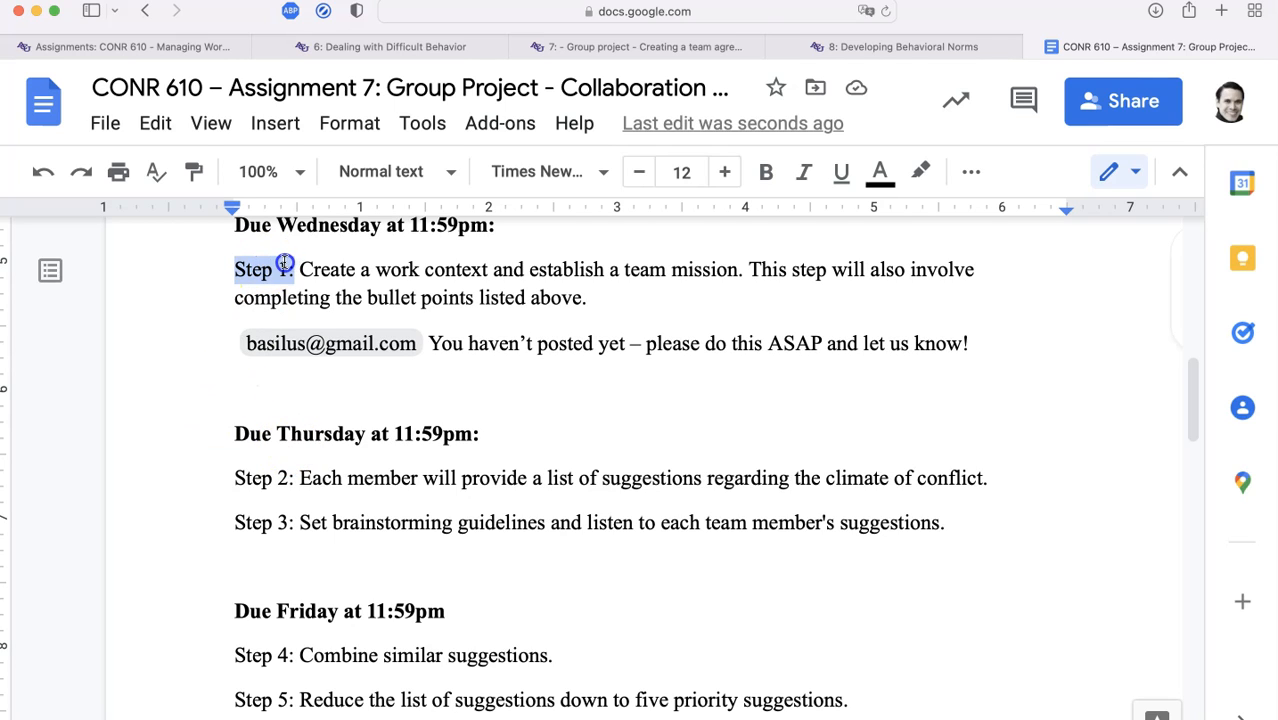
{"action": "left_click", "coordinate": [290, 127]}
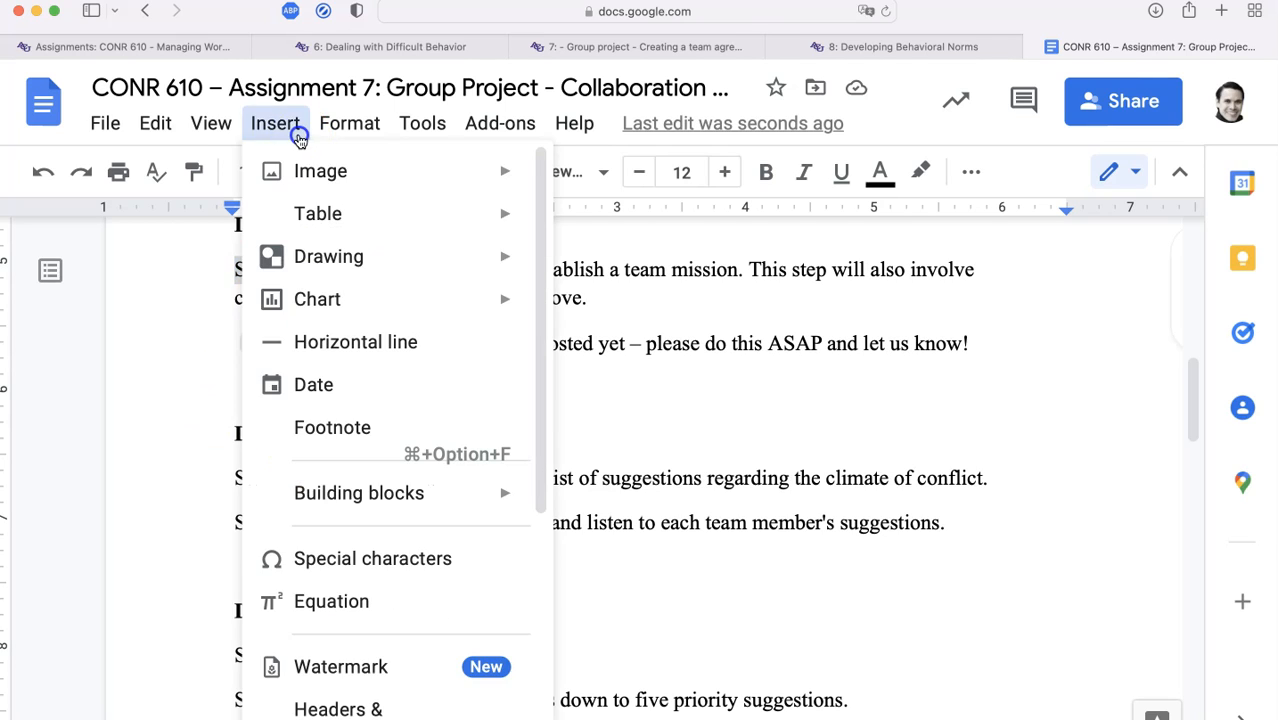
{"action": "scroll", "coordinate": [335, 497], "scroll_direction": "down", "scroll_amount": 5}
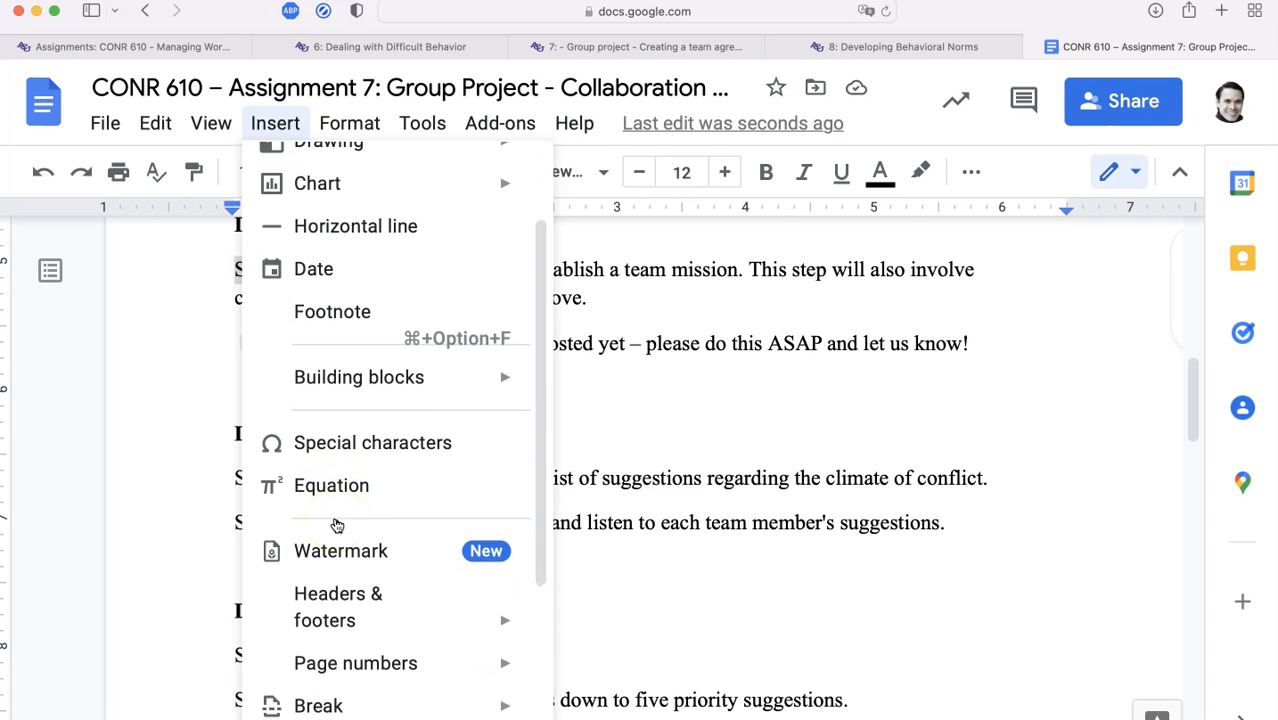
{"action": "left_click", "coordinate": [340, 592]}
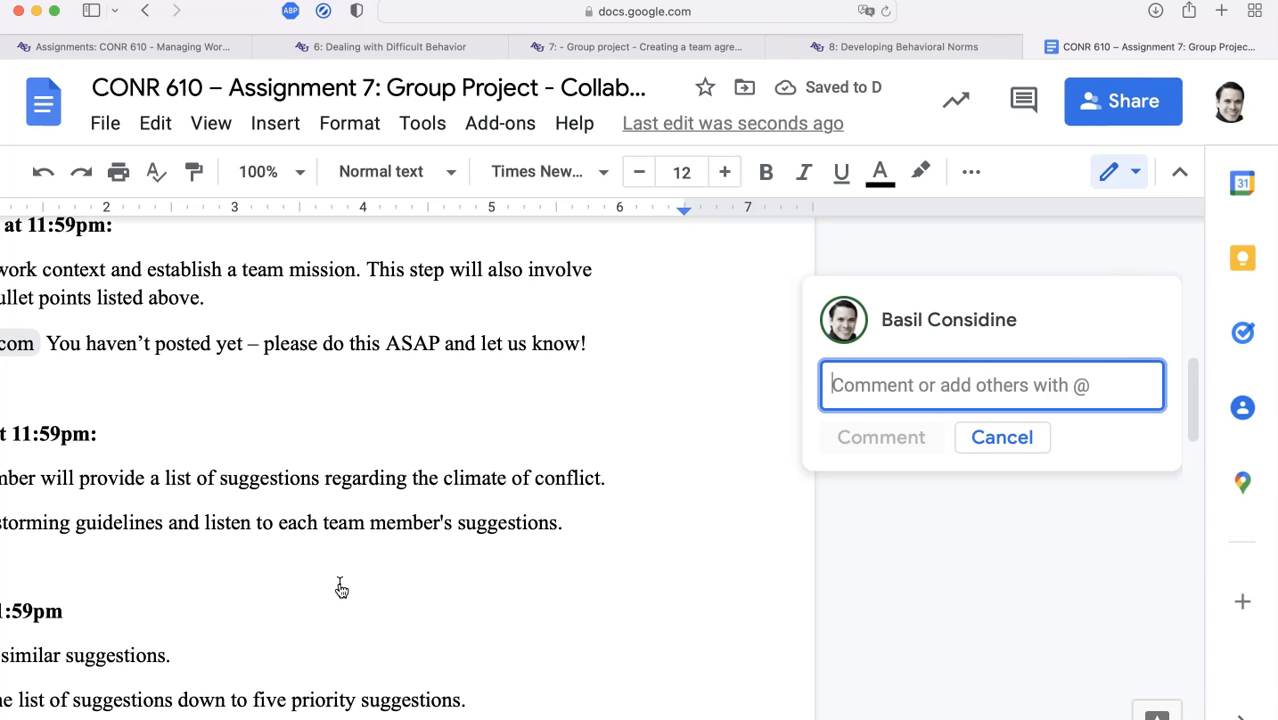
{"action": "type", "text": "Please remem"}
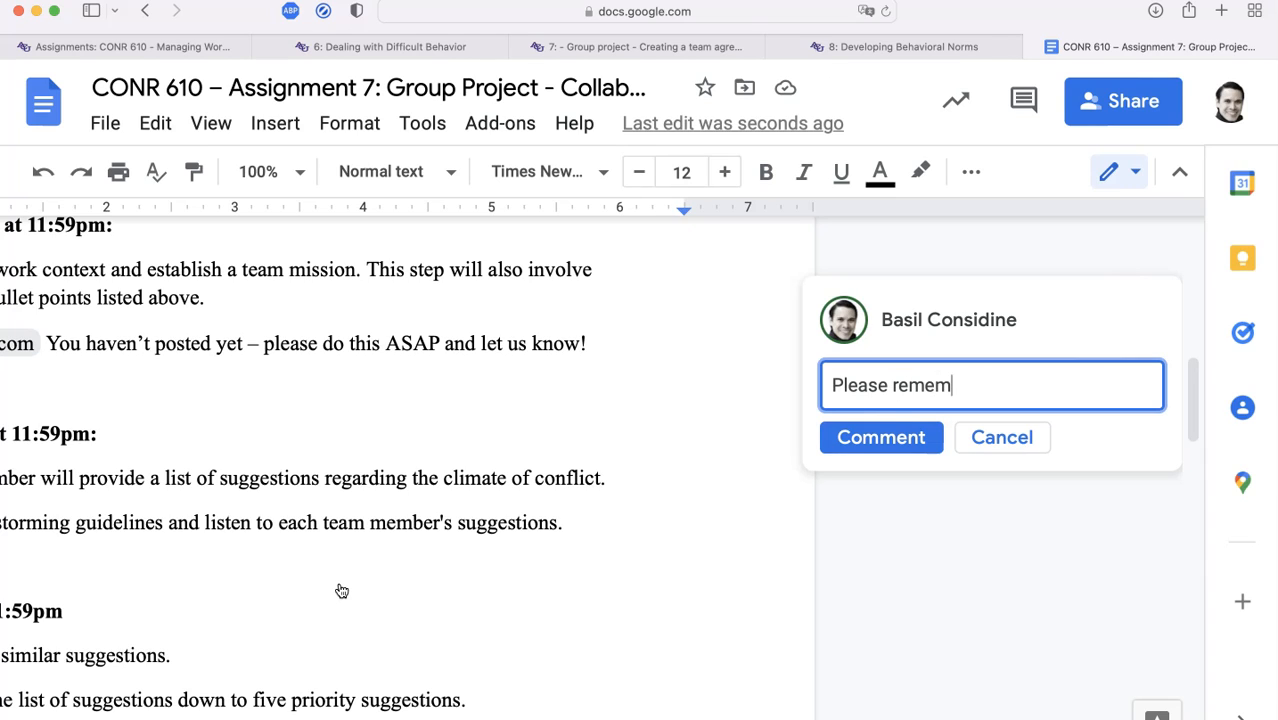
{"action": "type", "text": "ber to check-in here when you are done with this step!"}
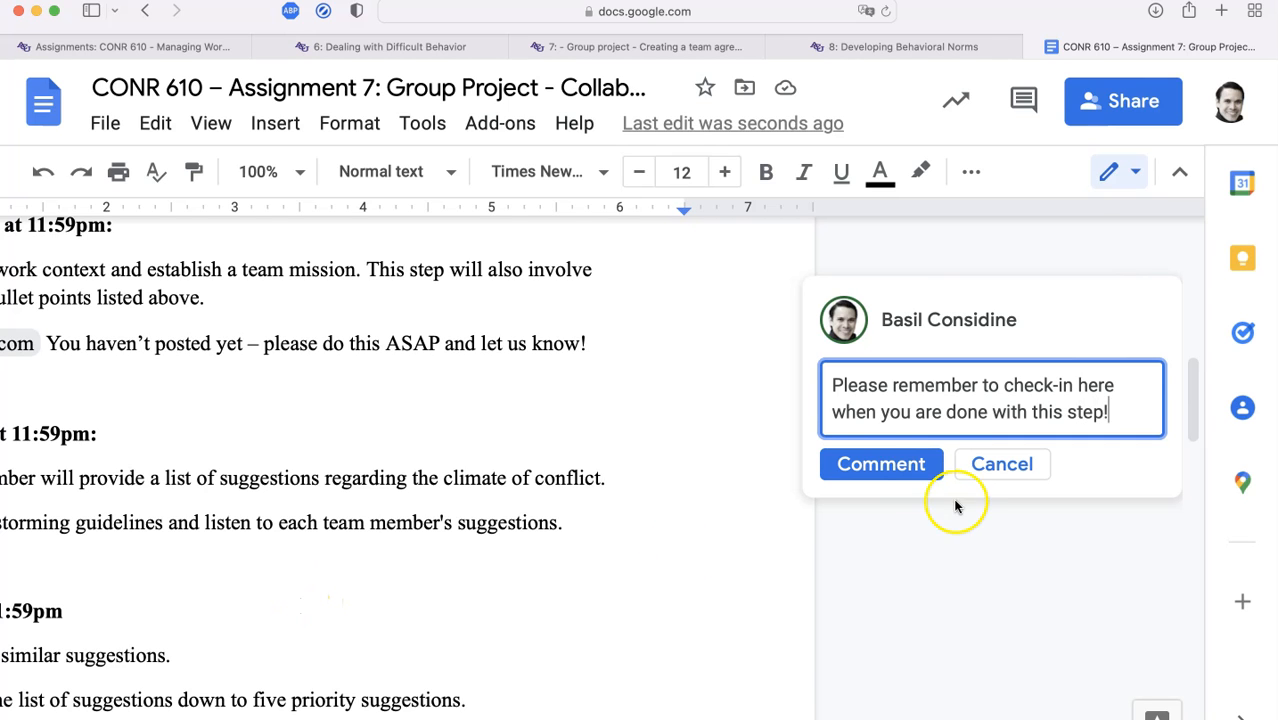
{"action": "left_click", "coordinate": [919, 463]}
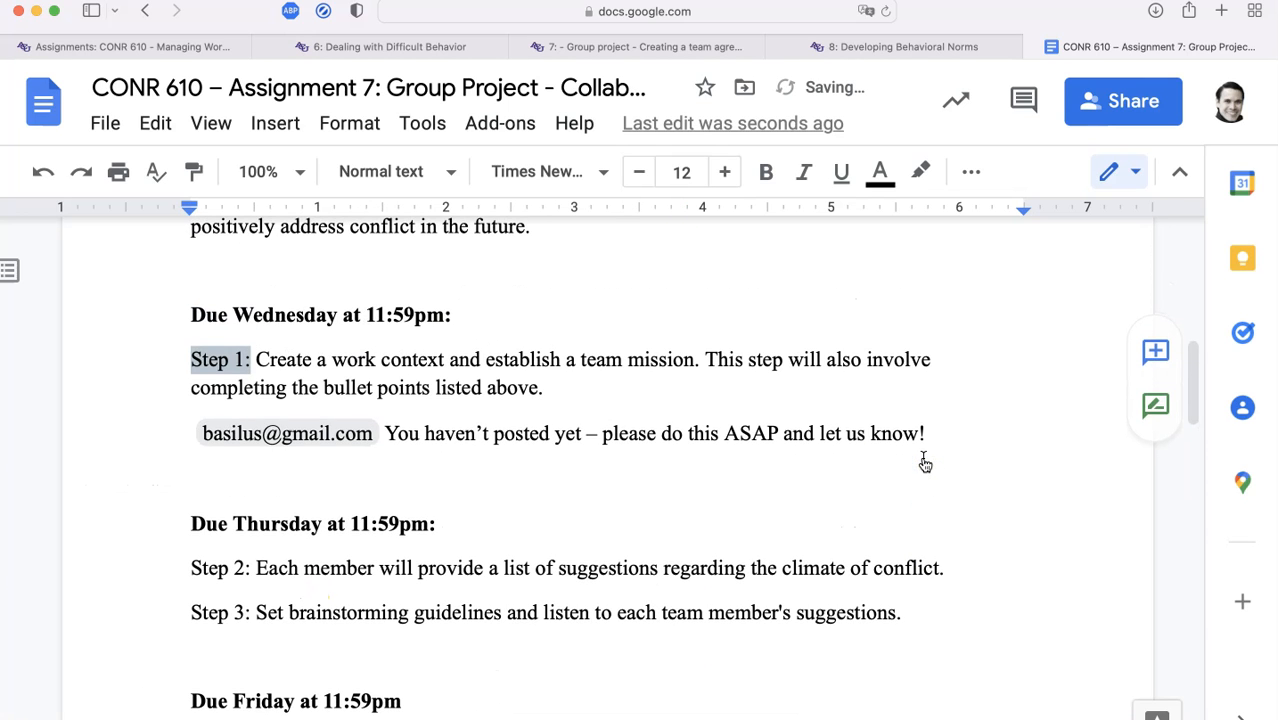
{"action": "key", "text": "super+minus"}
{"action": "key", "text": "super+minus"}
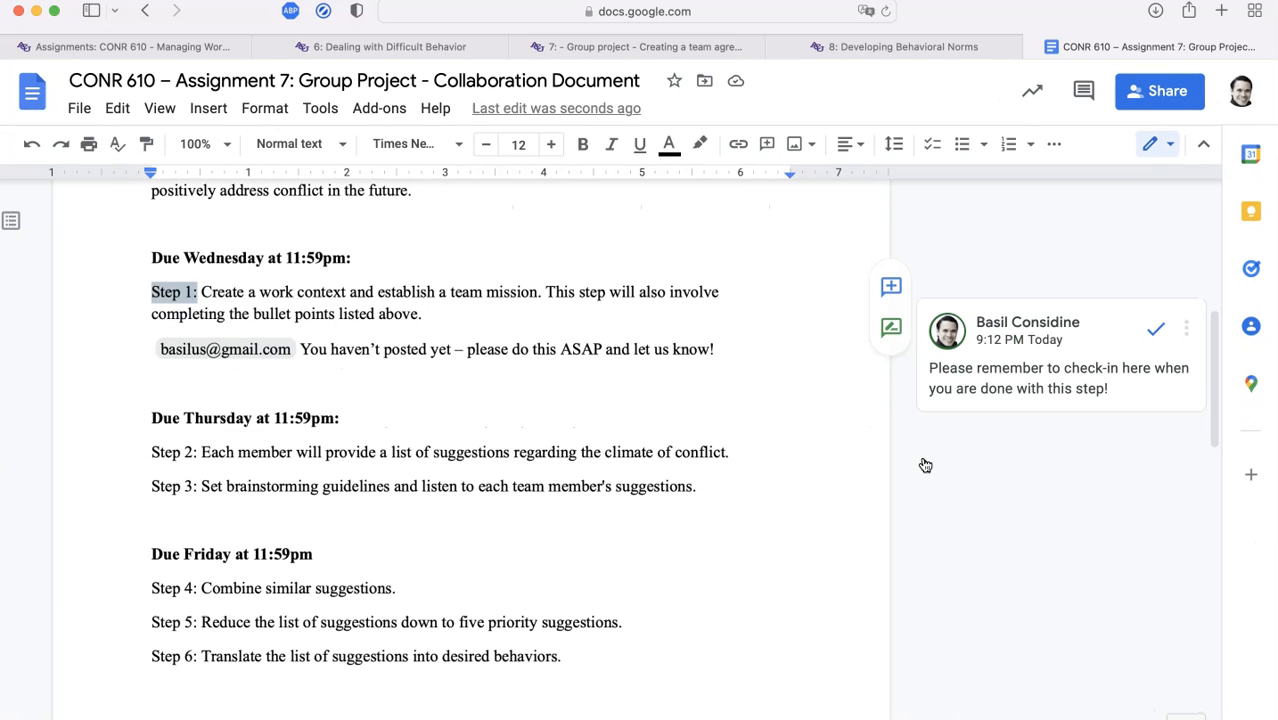
Look over the later steps, selecting the Due Sunday heading, a Step 8 bullet and Steps 4–6
{"action": "scroll", "coordinate": [810, 571], "scroll_direction": "down", "scroll_amount": 5}
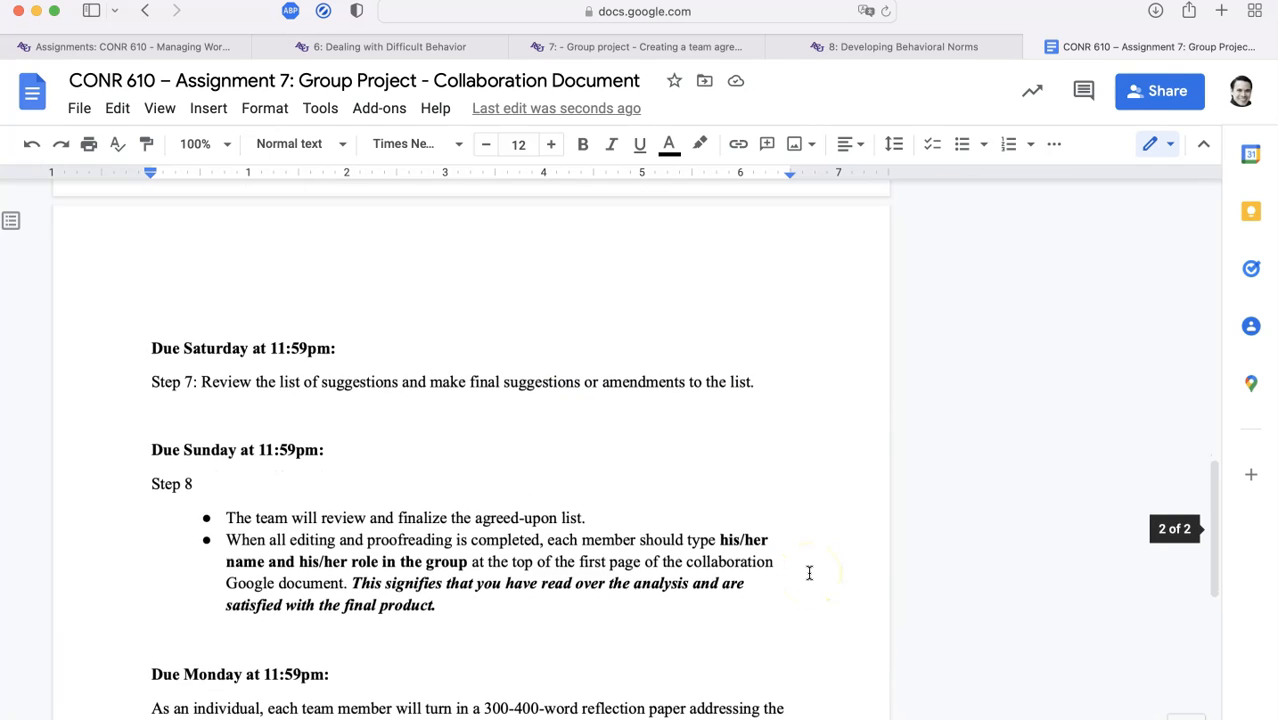
{"action": "scroll", "coordinate": [809, 572], "scroll_direction": "down", "scroll_amount": 1}
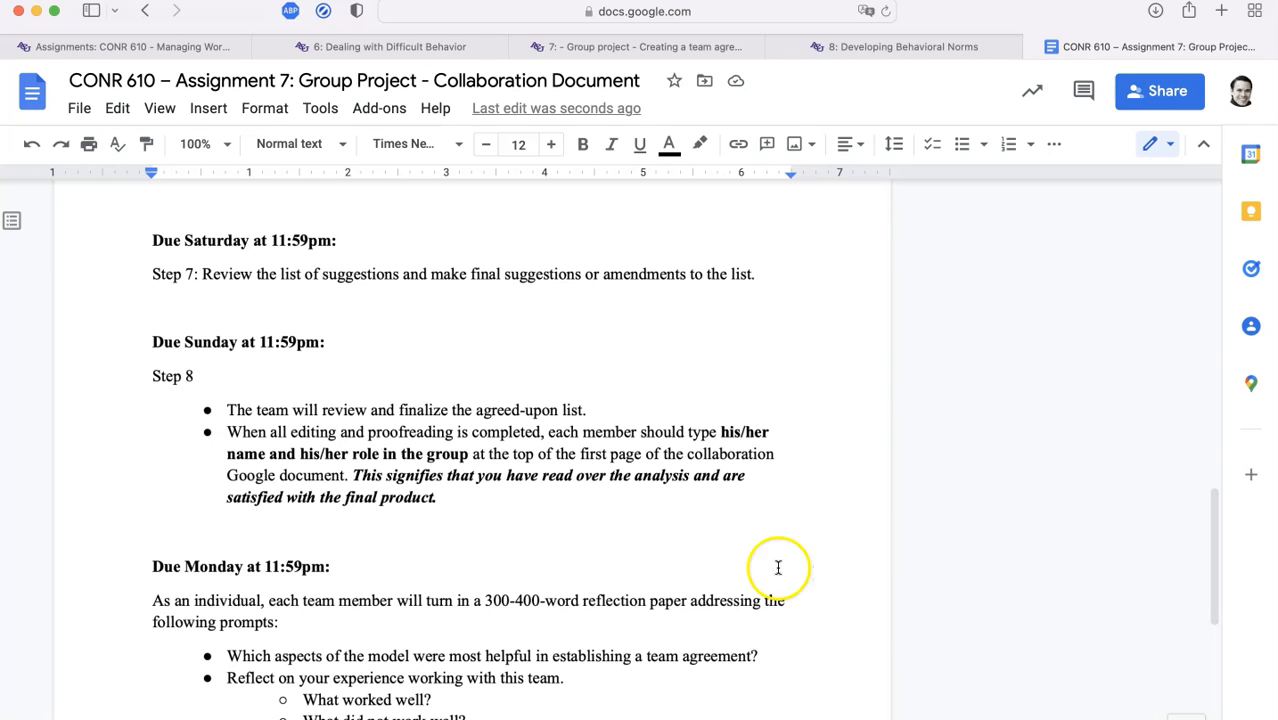
{"action": "left_click_drag", "start_coordinate": [152, 347], "coordinate": [322, 344]}
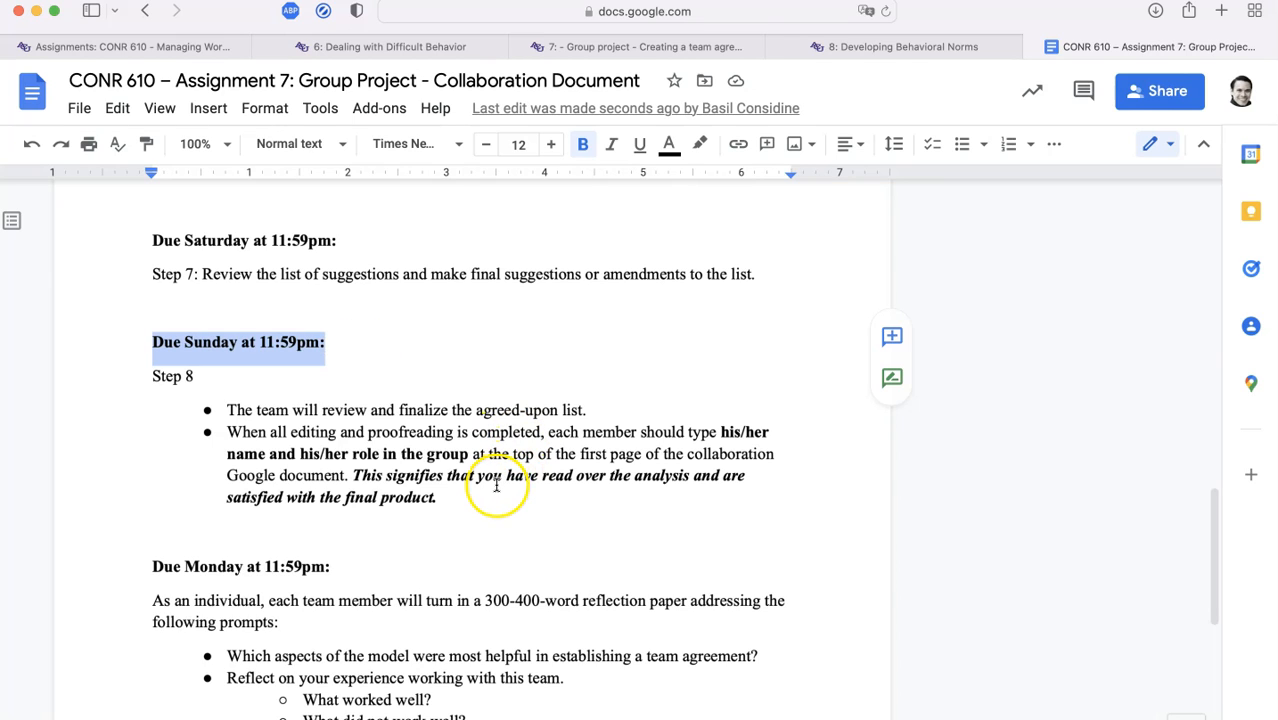
{"action": "left_click_drag", "start_coordinate": [531, 500], "coordinate": [222, 430]}
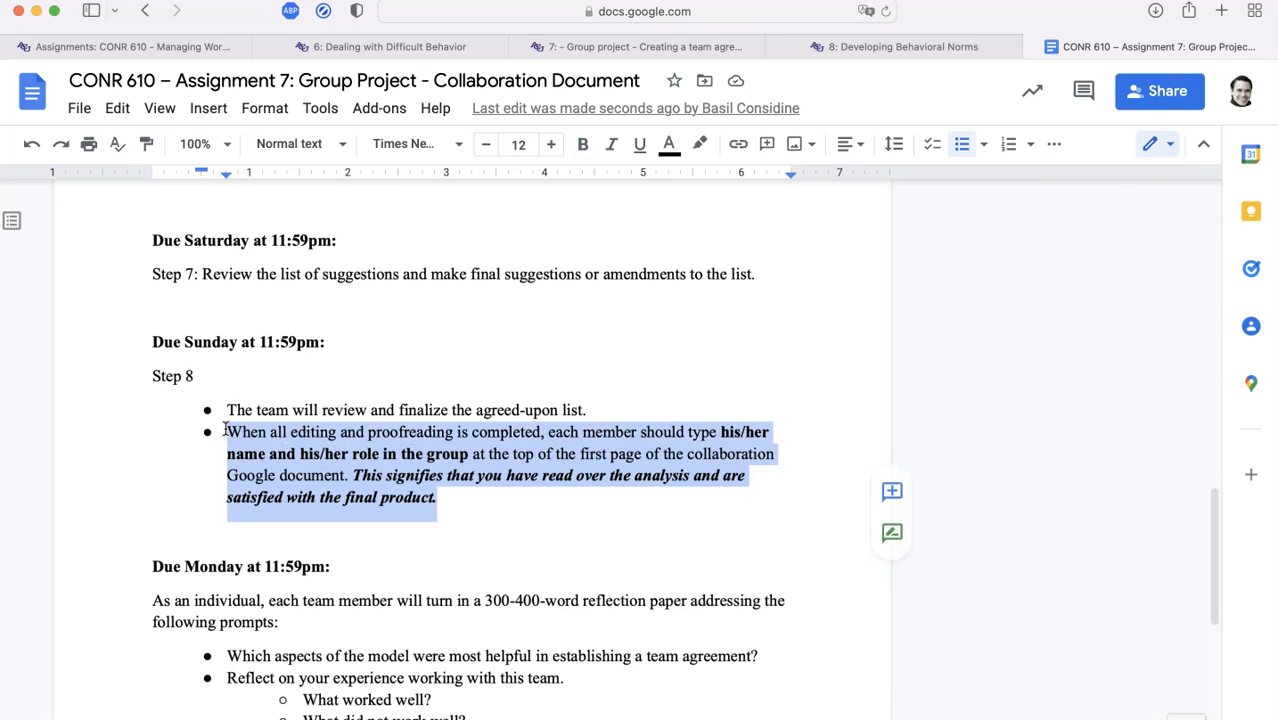
{"action": "scroll", "coordinate": [222, 428], "scroll_direction": "up", "scroll_amount": 5}
{"action": "left_click", "coordinate": [171, 312]}
{"action": "left_click_drag", "start_coordinate": [152, 333], "coordinate": [560, 393]}
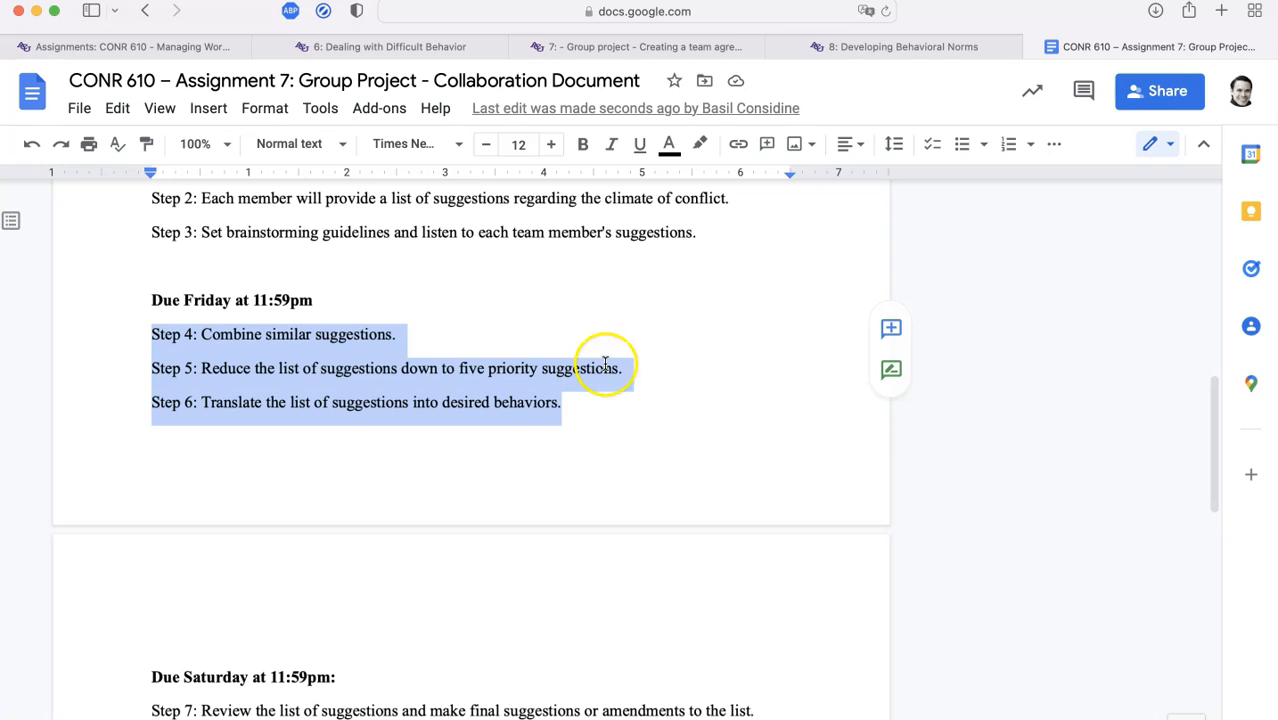
{"action": "left_click_drag", "start_coordinate": [624, 366], "coordinate": [259, 378]}
Add an empty italic line after Step 6, just above the Due Saturday heading
{"action": "scroll", "coordinate": [259, 377], "scroll_direction": "down", "scroll_amount": 3}
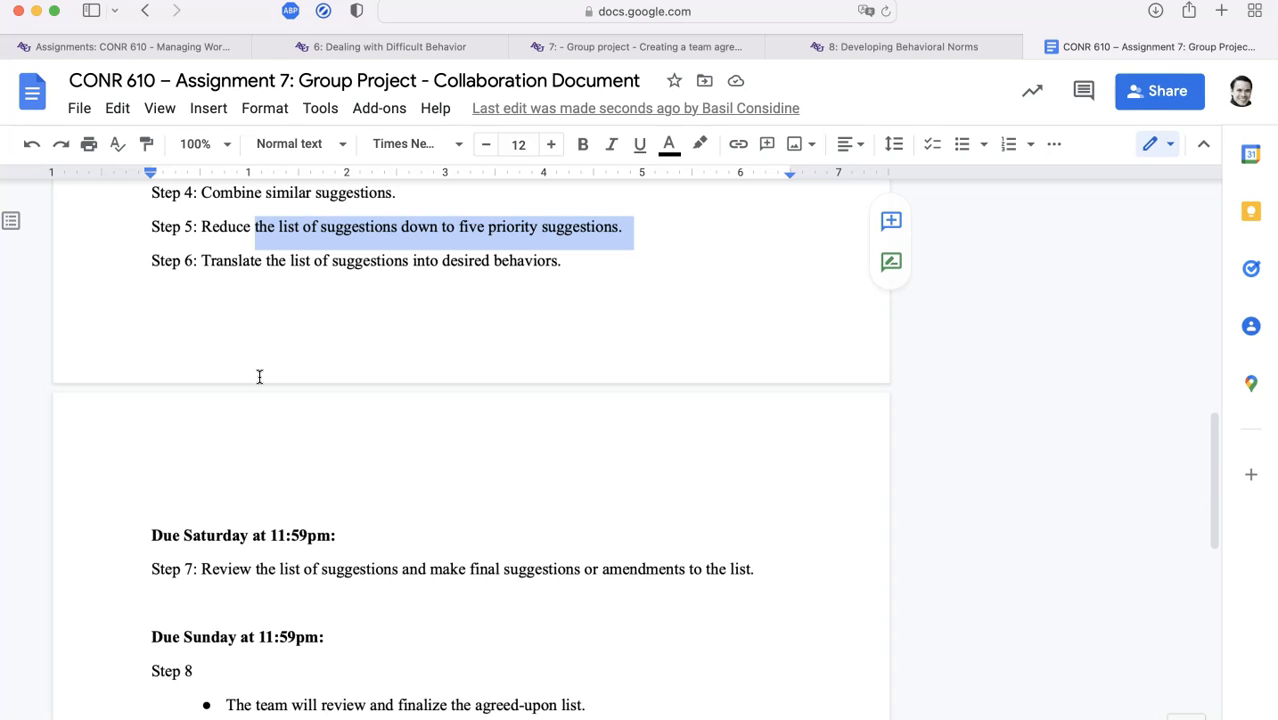
{"action": "scroll", "coordinate": [285, 574], "scroll_direction": "down", "scroll_amount": 1}
{"action": "scroll", "coordinate": [284, 590], "scroll_direction": "up", "scroll_amount": 1}
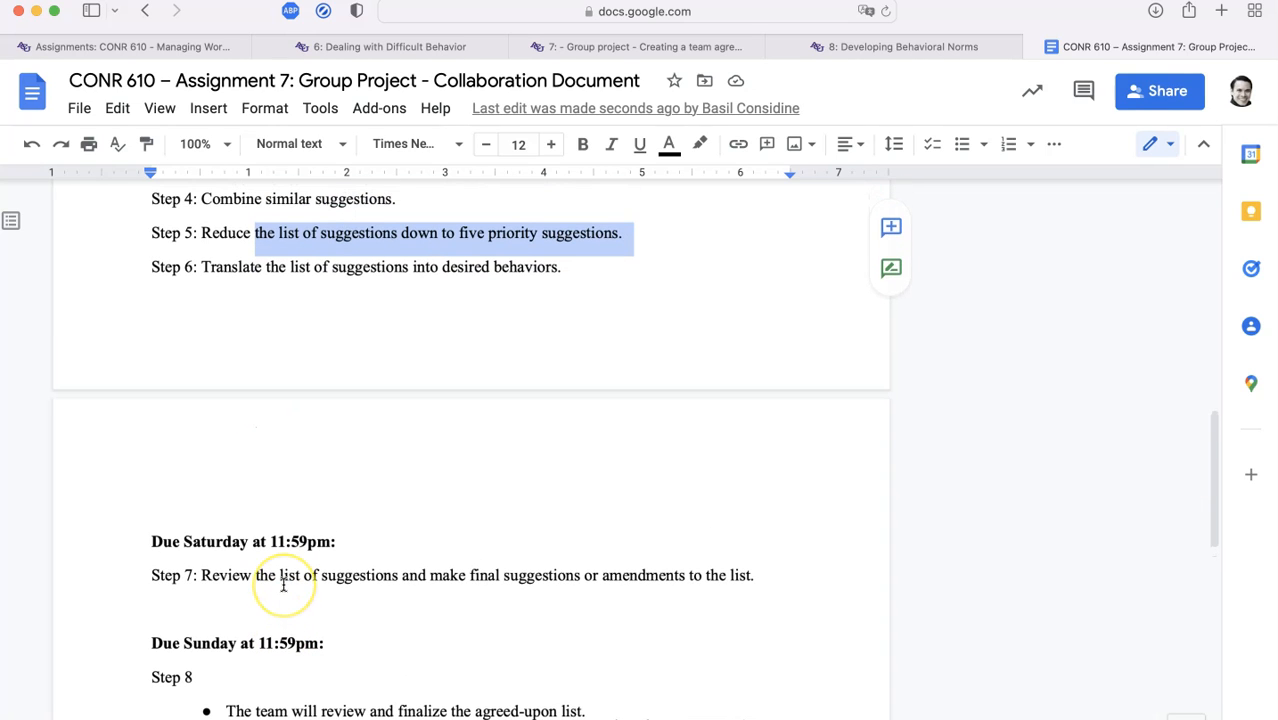
{"action": "scroll", "coordinate": [240, 340], "scroll_direction": "up", "scroll_amount": 2}
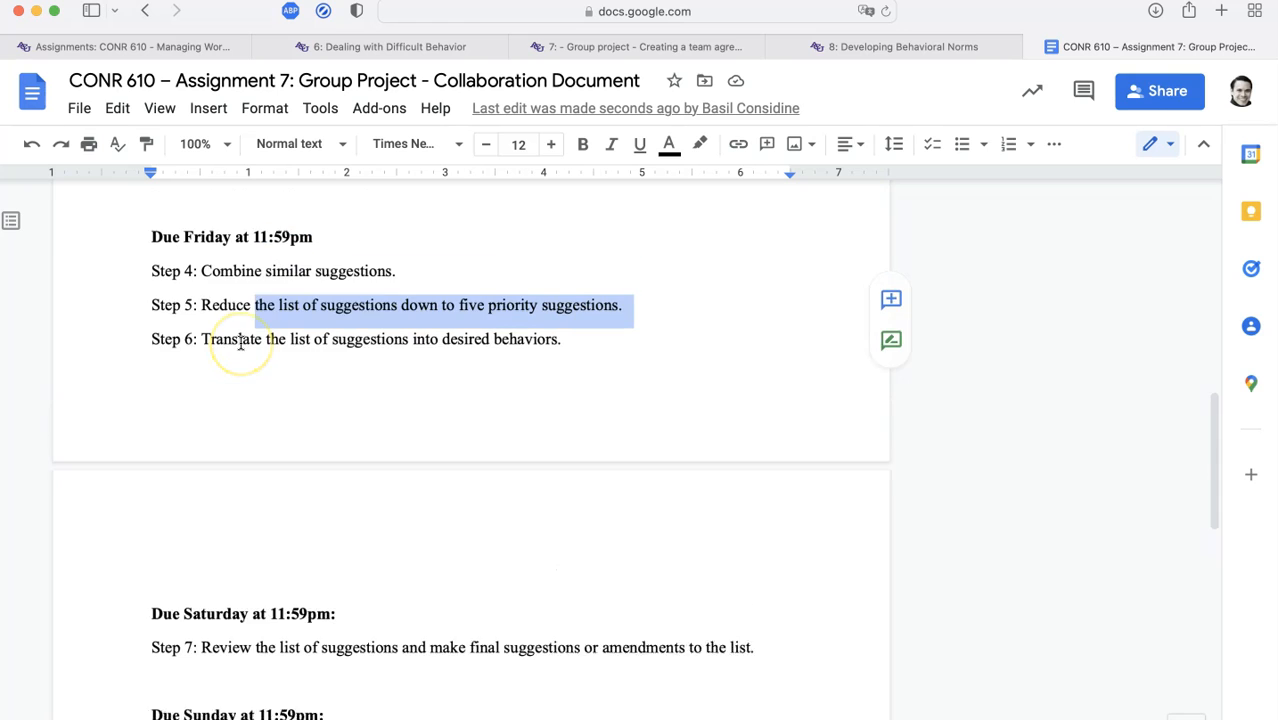
{"action": "scroll", "coordinate": [240, 338], "scroll_direction": "down", "scroll_amount": 2}
{"action": "left_click_drag", "start_coordinate": [152, 546], "coordinate": [343, 667]}
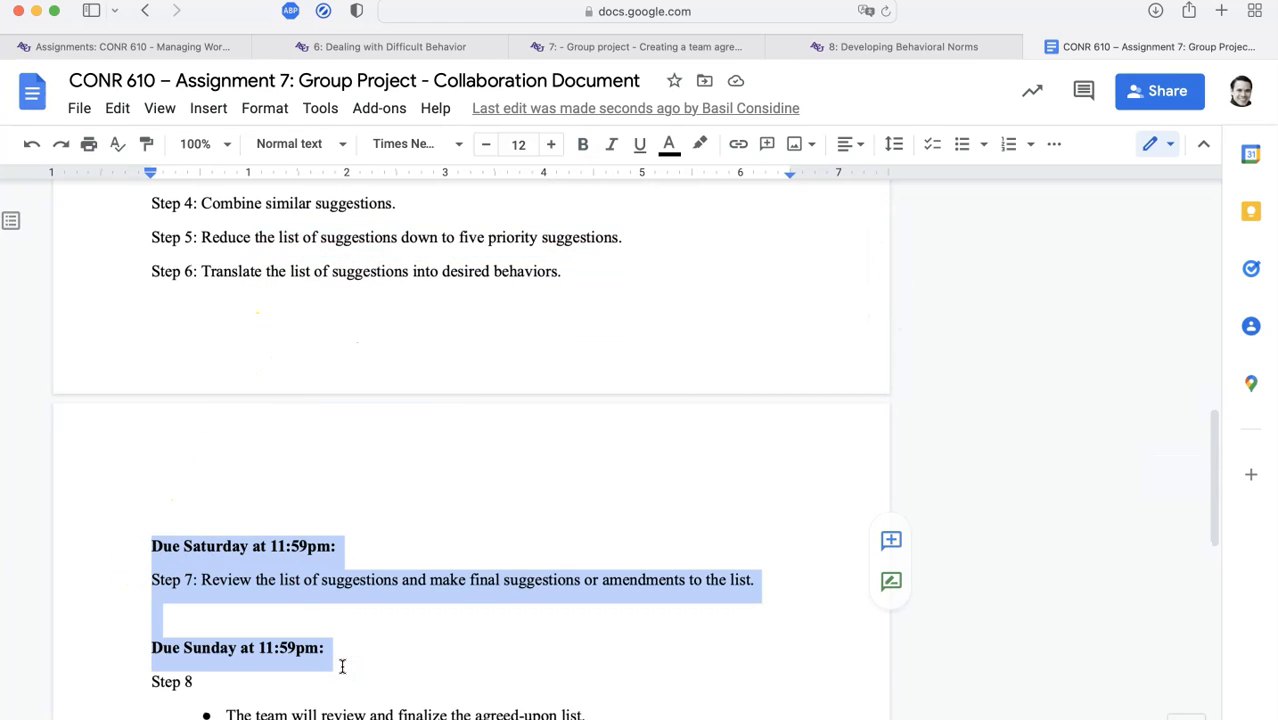
{"action": "scroll", "coordinate": [342, 666], "scroll_direction": "down", "scroll_amount": 5}
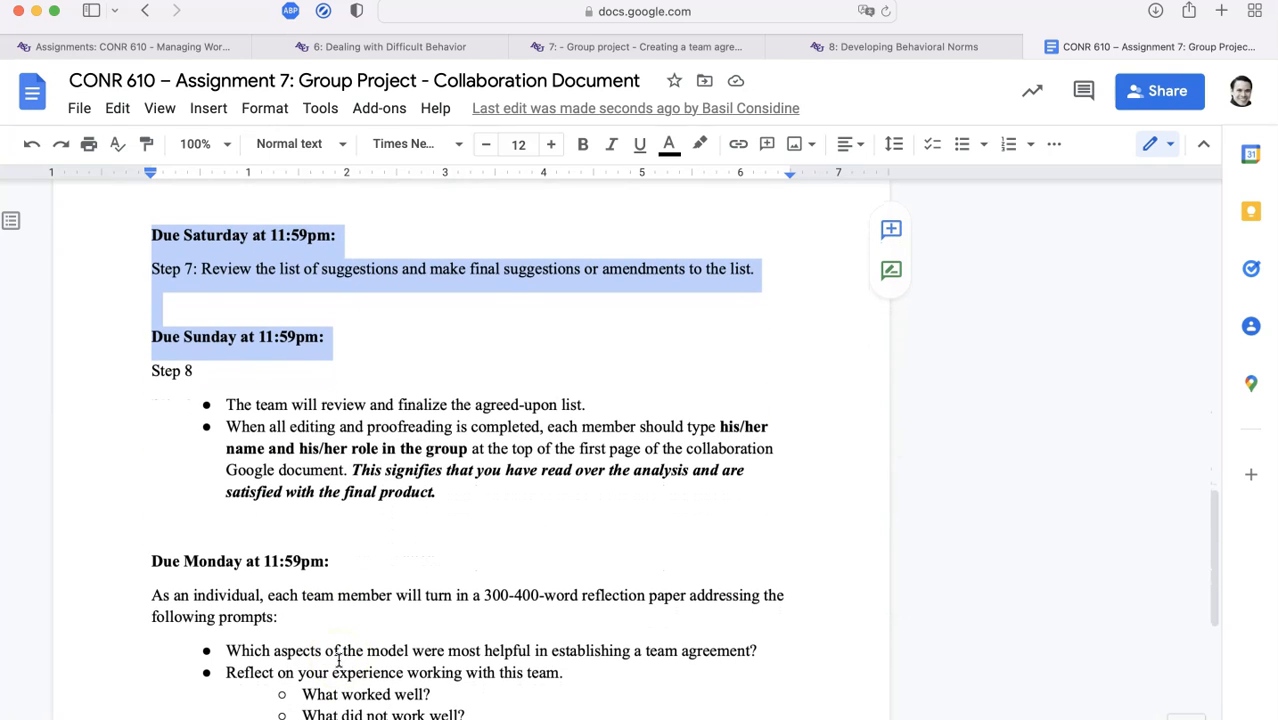
{"action": "scroll", "coordinate": [339, 660], "scroll_direction": "up", "scroll_amount": 6}
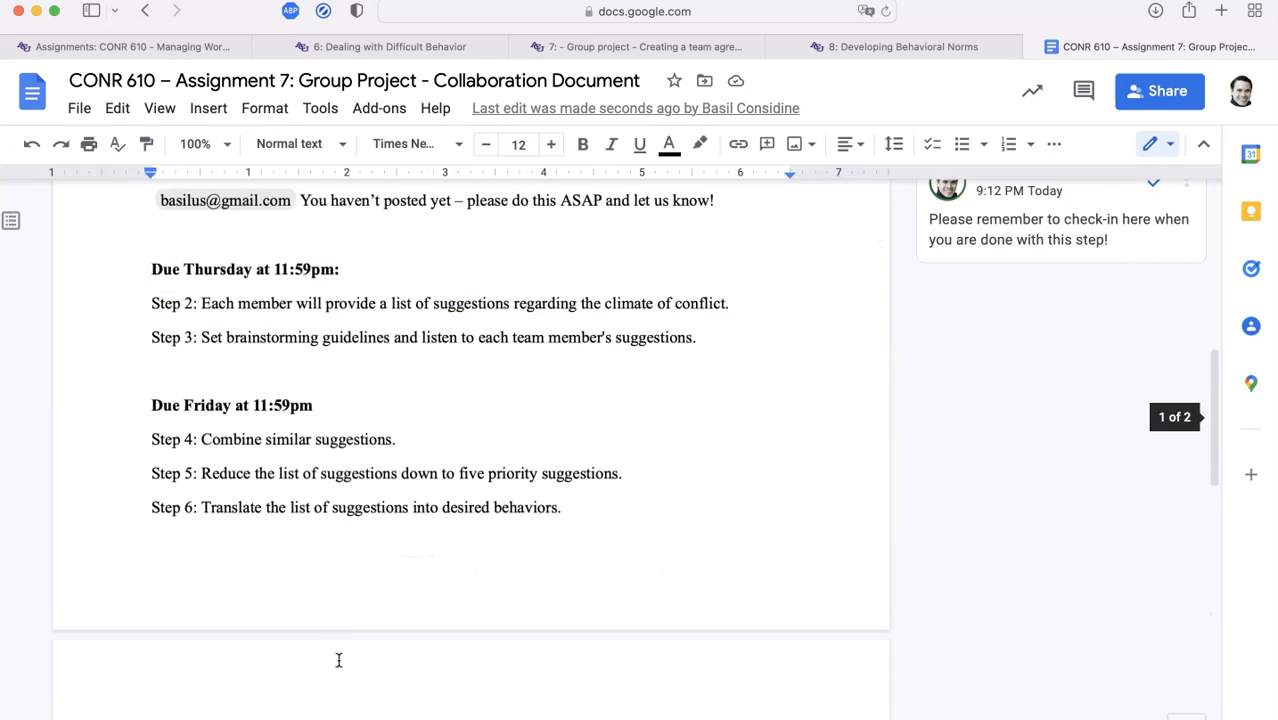
{"action": "scroll", "coordinate": [339, 660], "scroll_direction": "down", "scroll_amount": 2}
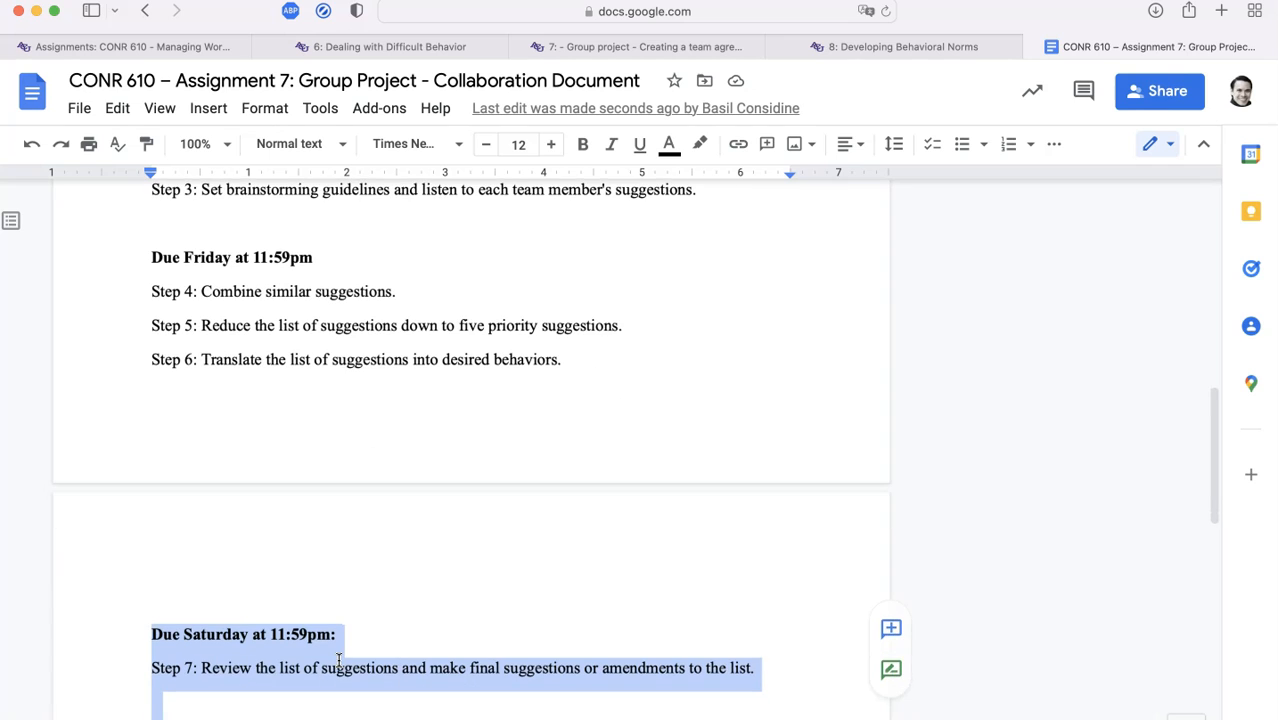
{"action": "left_click", "coordinate": [646, 356]}
{"action": "key", "text": "Return"}
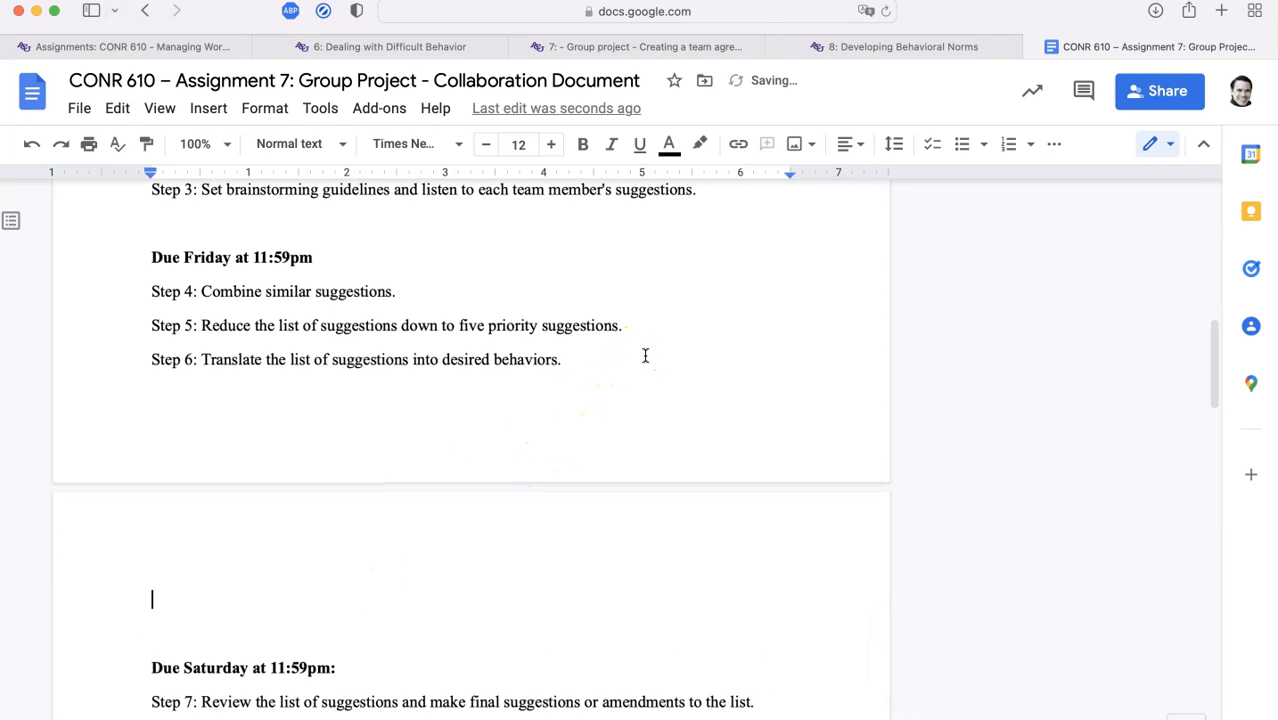
{"action": "key", "text": "super+i"}
Type the Suggestion 1: to Suggestion 4: lines, each on its own line, starting a fifth
{"action": "type", "text": "Sugges"}
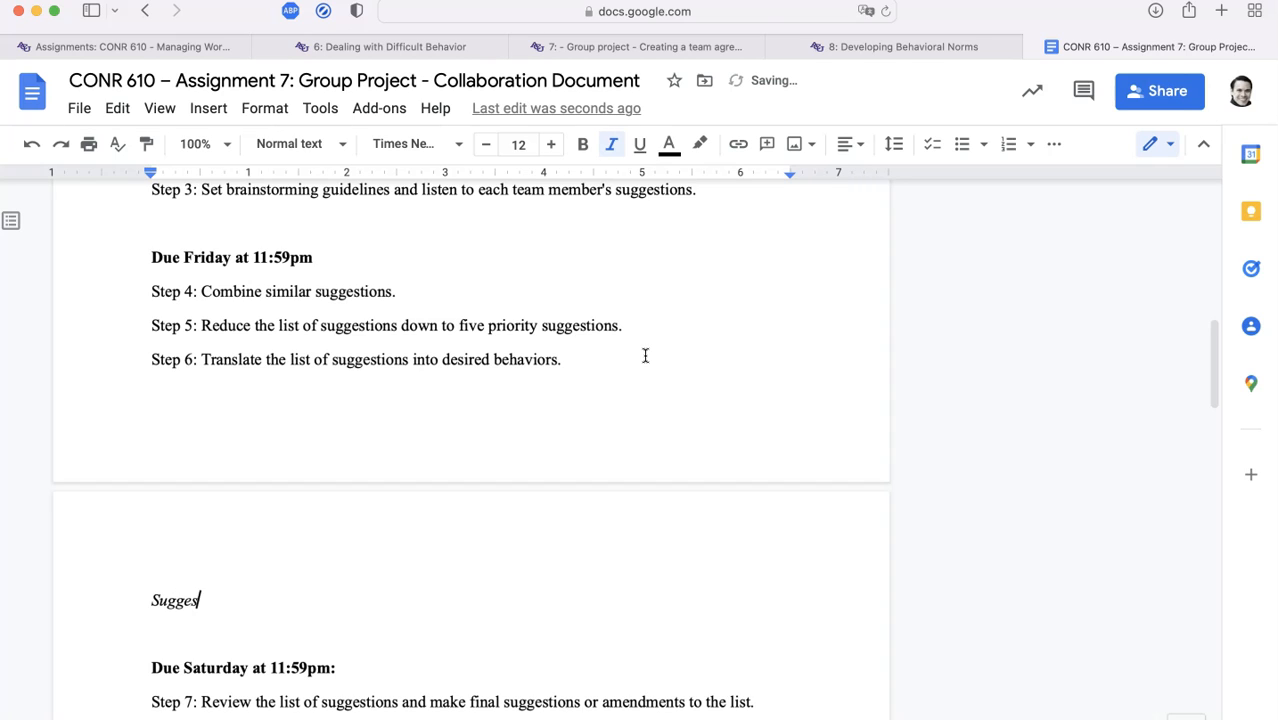
{"action": "type", "text": "tion 1:"}
{"action": "key", "text": "Return"}
{"action": "type", "text": "Suggestion 2"}
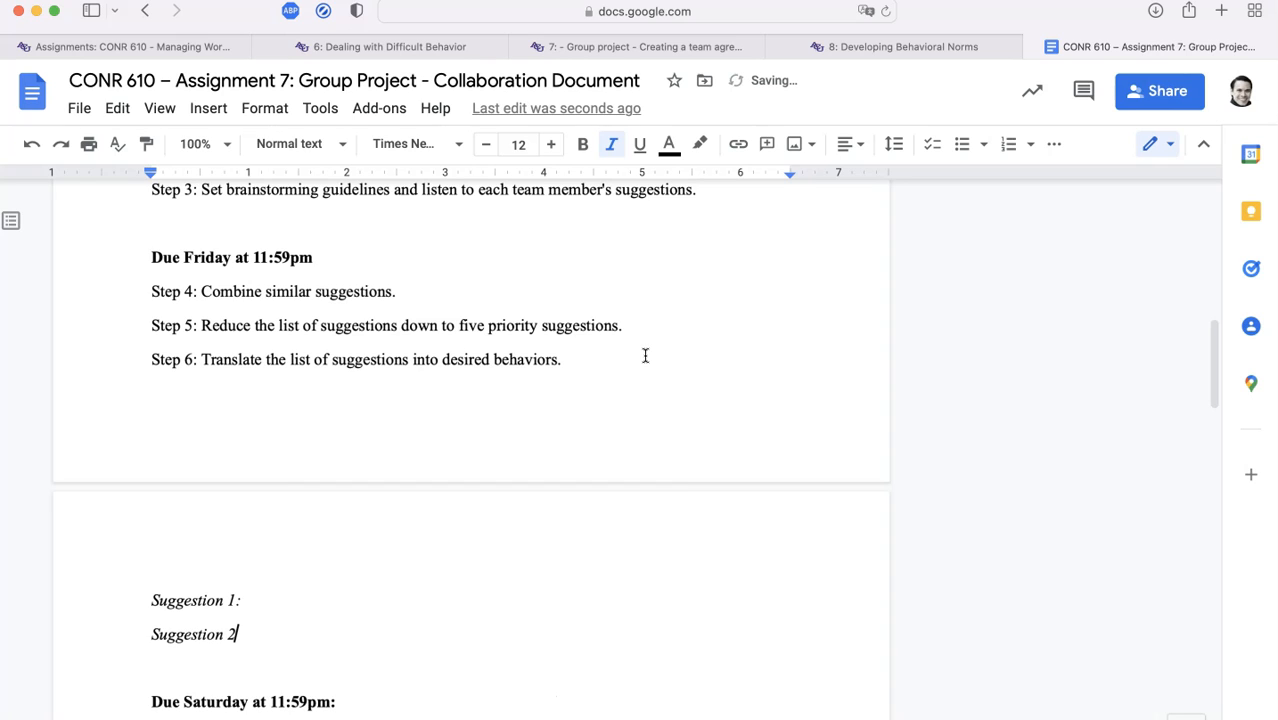
{"action": "type", "text": ":"}
{"action": "key", "text": "Return"}
{"action": "type", "text": "Suggestion 3:"}
{"action": "key", "text": "Return"}
{"action": "type", "text": "Suggestion 4:"}
{"action": "key", "text": "Return"}
{"action": "type", "text": "Suggestion"}
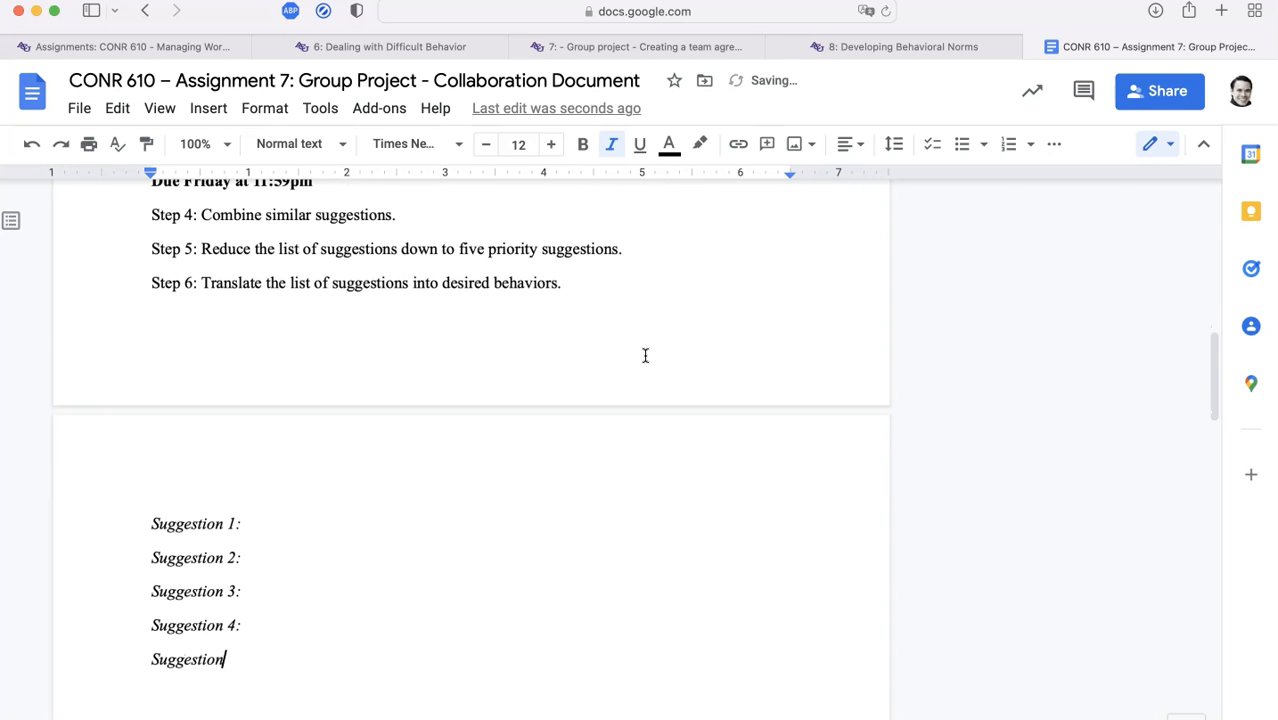
Turn the five Suggestion lines into a double-spaced numbered list
{"action": "left_click", "coordinate": [152, 520], "text": "shift"}
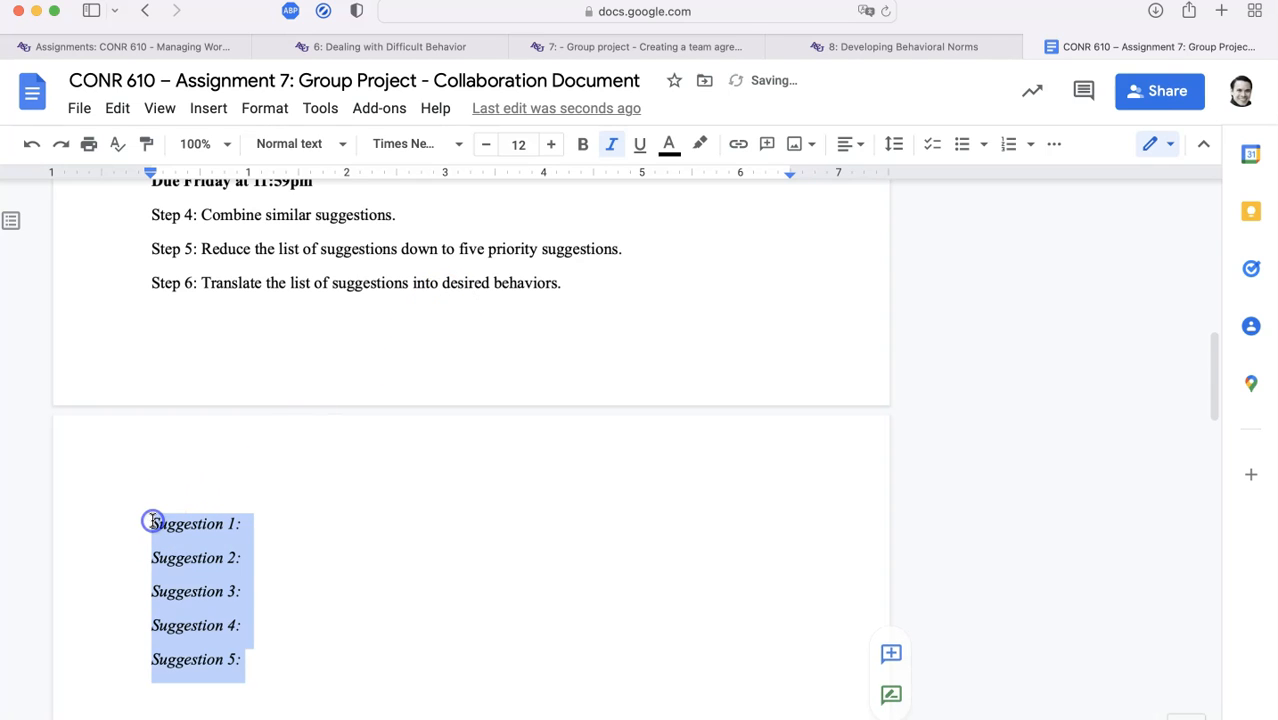
{"action": "double_click", "coordinate": [595, 247]}
{"action": "left_click_drag", "start_coordinate": [595, 247], "coordinate": [428, 248]}
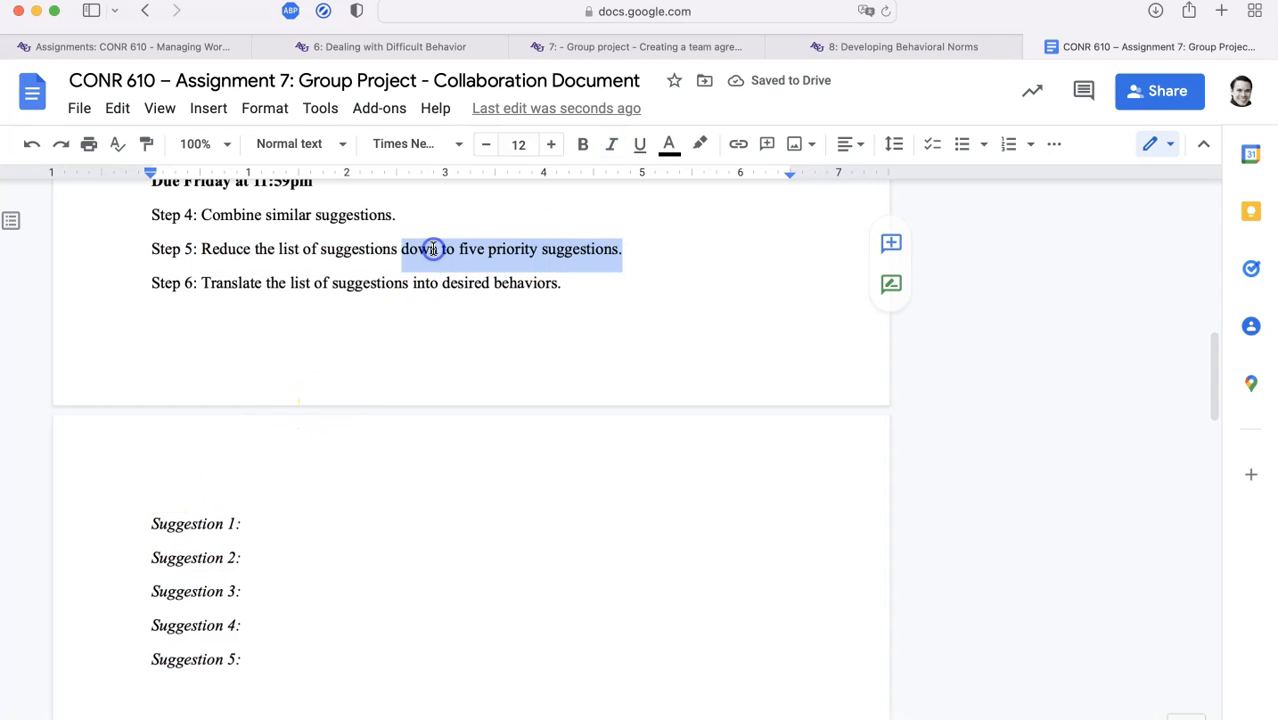
{"action": "left_click_drag", "start_coordinate": [245, 660], "coordinate": [120, 535]}
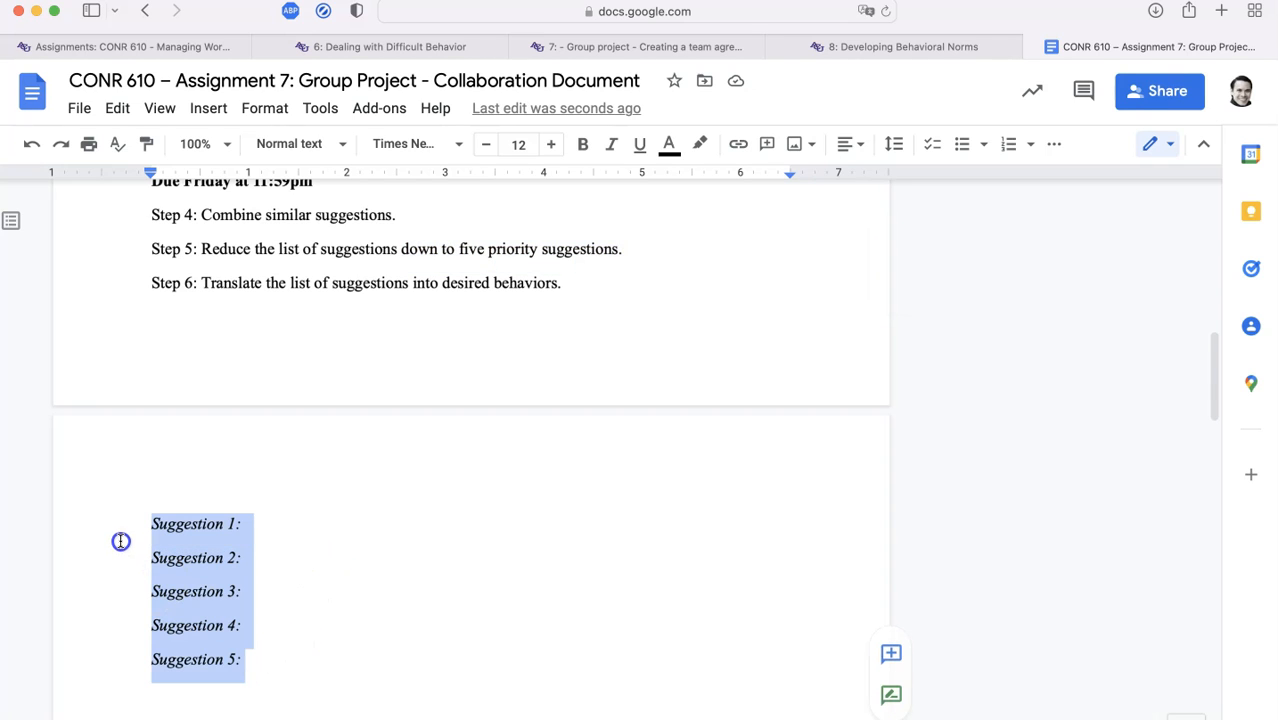
{"action": "left_click", "coordinate": [964, 150]}
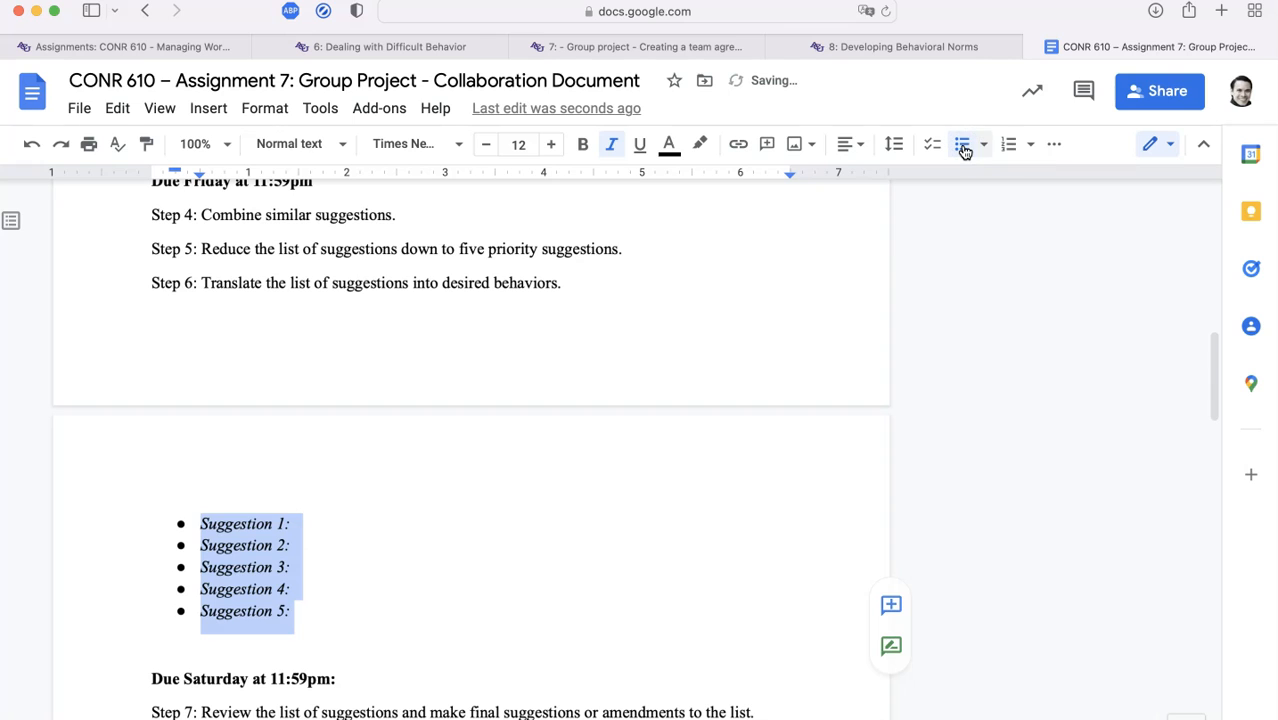
{"action": "left_click", "coordinate": [1007, 144]}
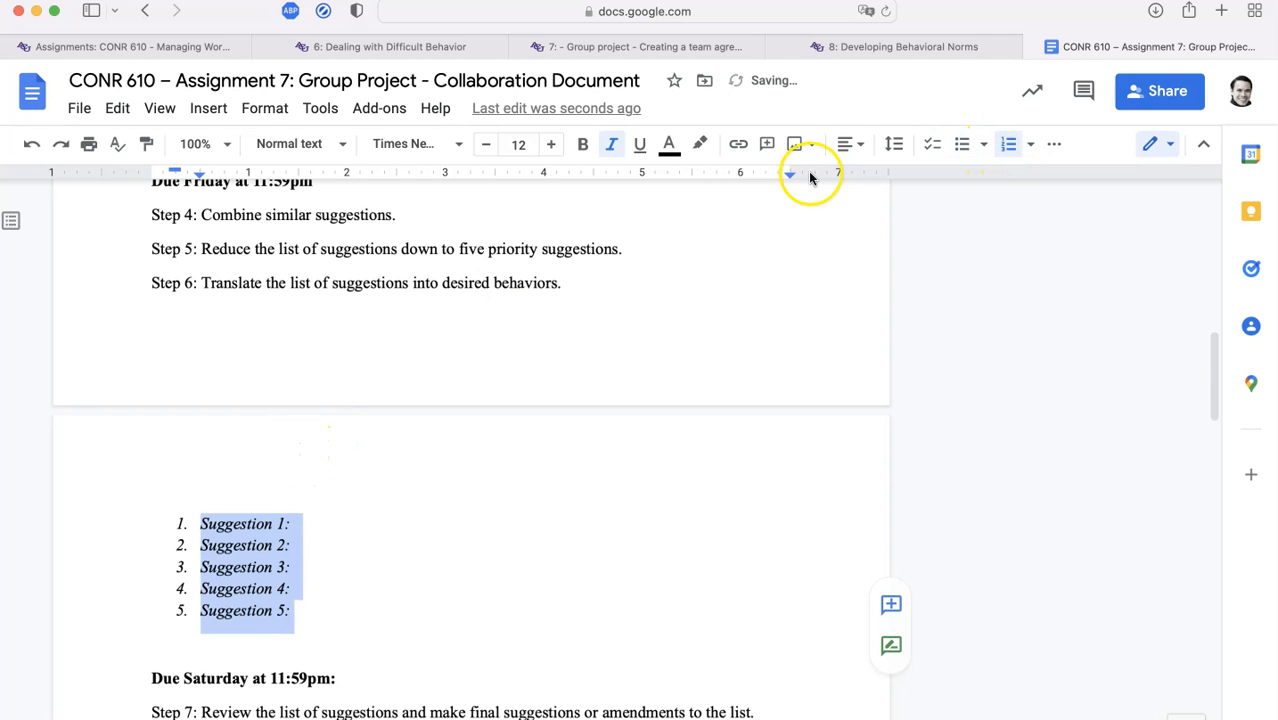
{"action": "left_click", "coordinate": [891, 147]}
{"action": "left_click", "coordinate": [920, 279]}
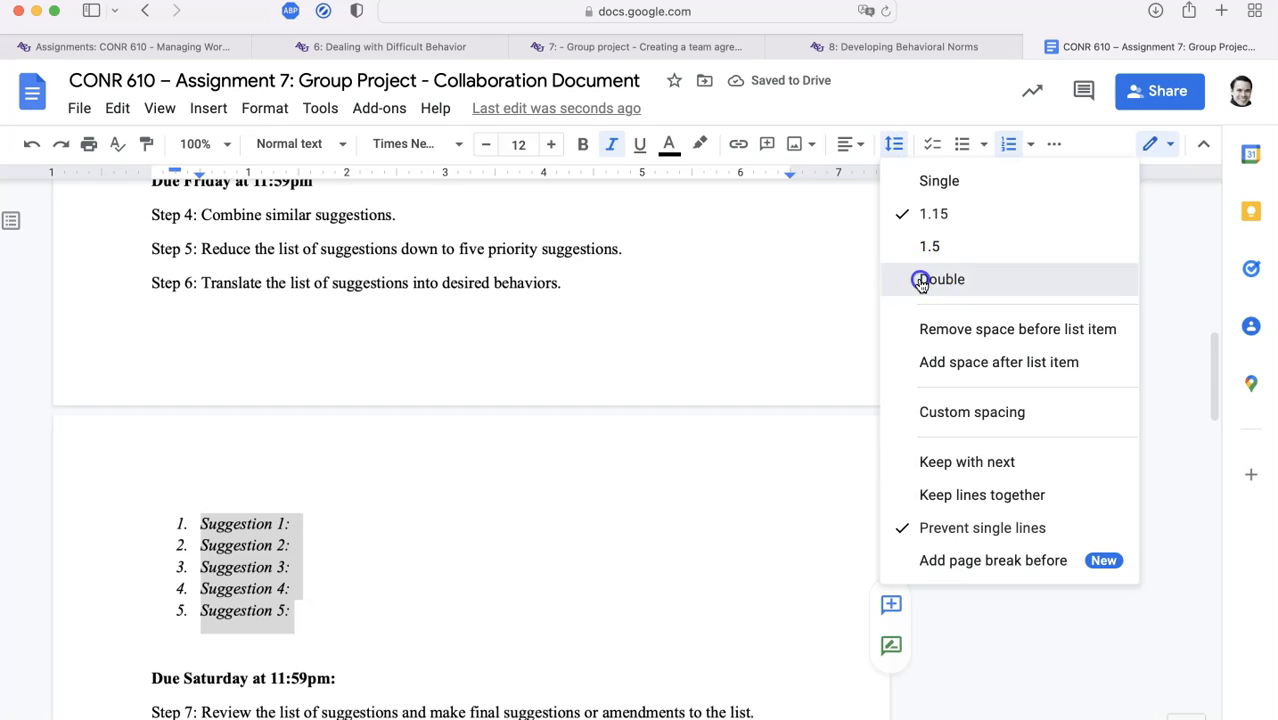
Prefix Suggestion 1 with 'Priority', then paste 'Priority' before Suggestions 2–5
{"action": "left_click", "coordinate": [200, 524]}
{"action": "type", "text": "Priority"}
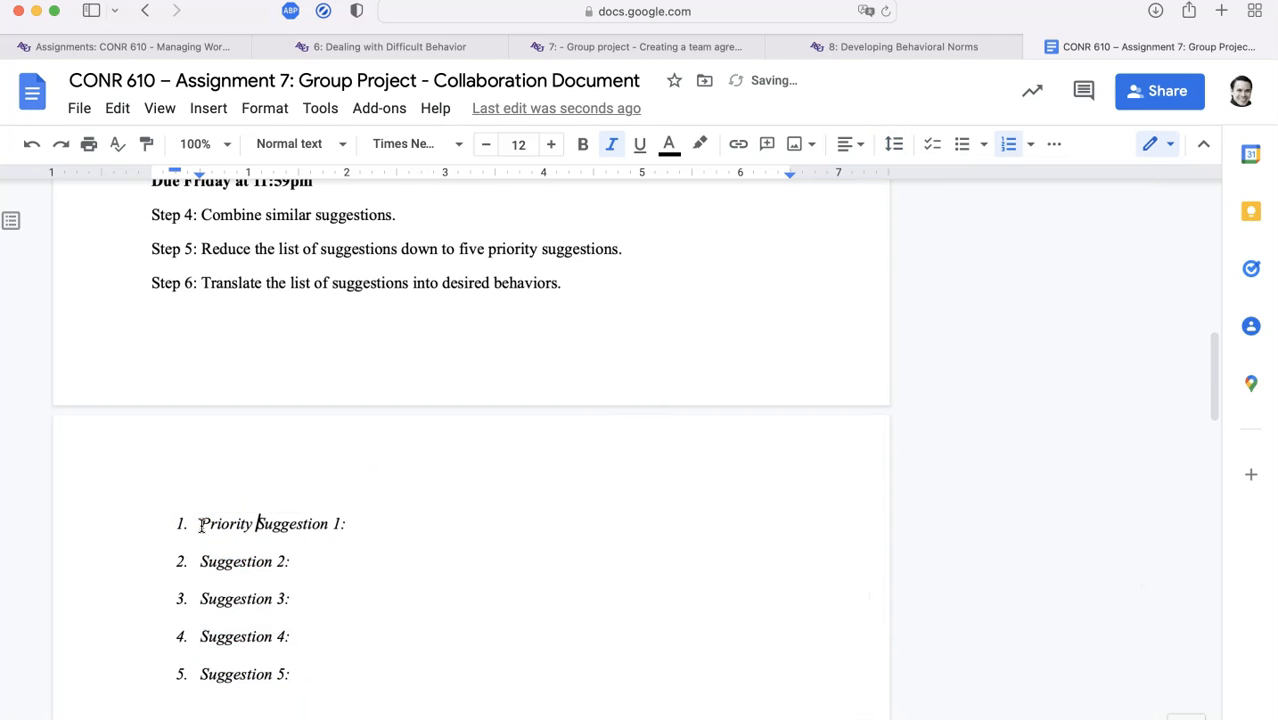
{"action": "left_click", "coordinate": [201, 524], "text": "shift"}
{"action": "key", "text": "super+c"}
{"action": "key", "text": "Down"}
{"action": "key", "text": "super+v"}
{"action": "key", "text": "Left"}
{"action": "key", "text": "Down"}
{"action": "key", "text": "Left"}
{"action": "key", "text": "Left"}
{"action": "key", "text": "Left"}
{"action": "key", "text": "Left"}
{"action": "key", "text": "Left"}
{"action": "key", "text": "Left"}
{"action": "key", "text": "Left"}
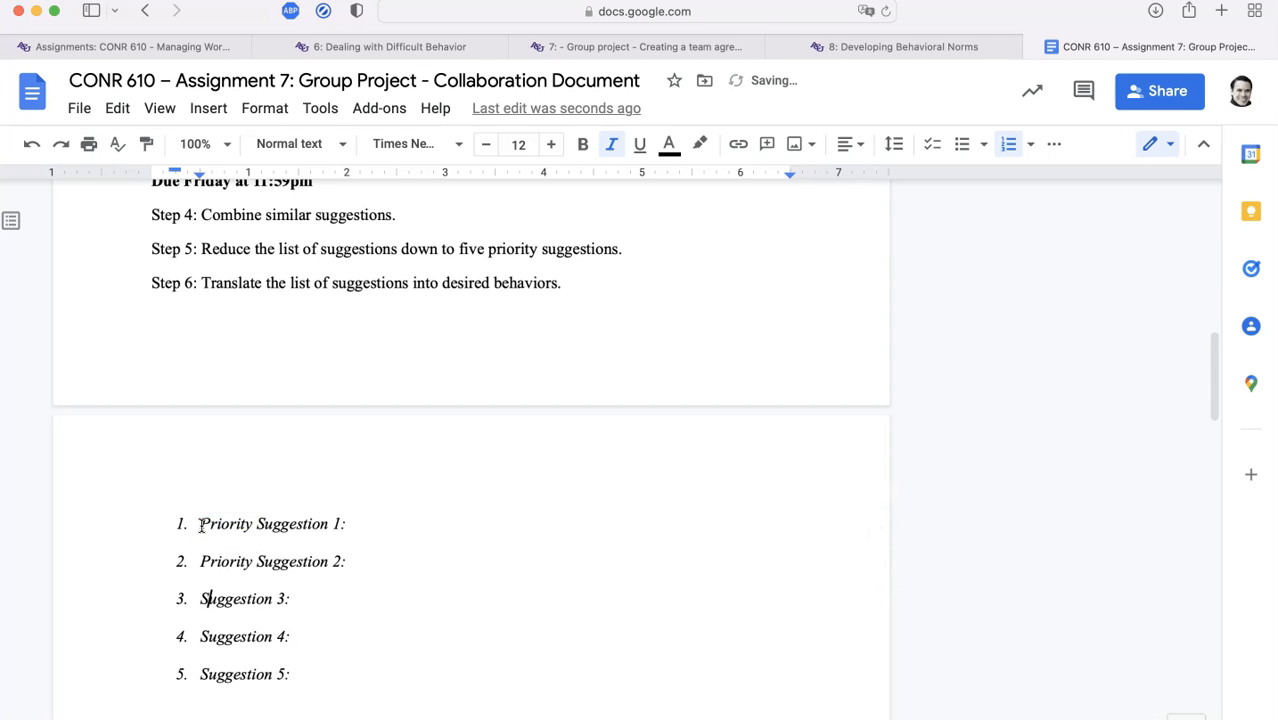
{"action": "key", "text": "super+v"}
{"action": "key", "text": "Down"}
{"action": "key", "text": "Left"}
{"action": "key", "text": "Left"}
{"action": "key", "text": "Left"}
{"action": "key", "text": "Left"}
{"action": "key", "text": "Left"}
{"action": "key", "text": "Left"}
{"action": "key", "text": "Left"}
{"action": "key", "text": "Left"}
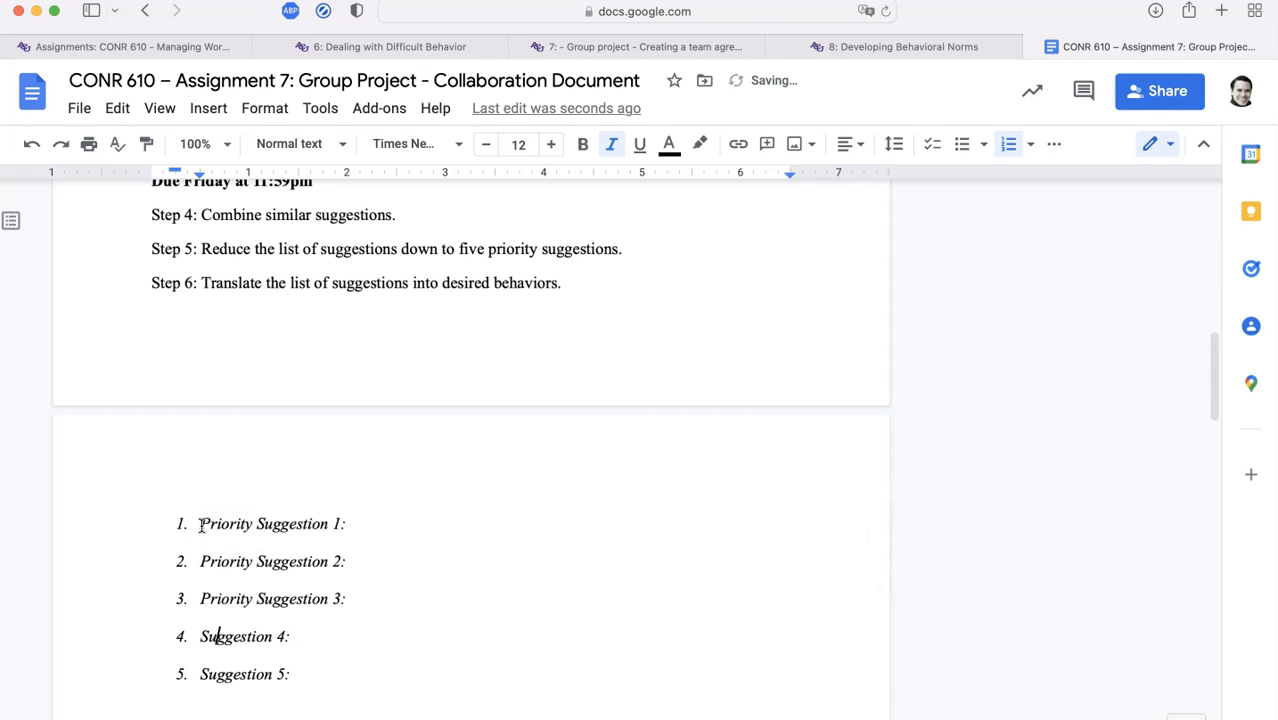
{"action": "key", "text": "super+v"}
{"action": "key", "text": "Down"}
{"action": "key", "text": "Left"}
{"action": "key", "text": "Left"}
{"action": "key", "text": "Left"}
{"action": "key", "text": "Left"}
{"action": "key", "text": "Left"}
{"action": "key", "text": "Left"}
{"action": "key", "text": "Left"}
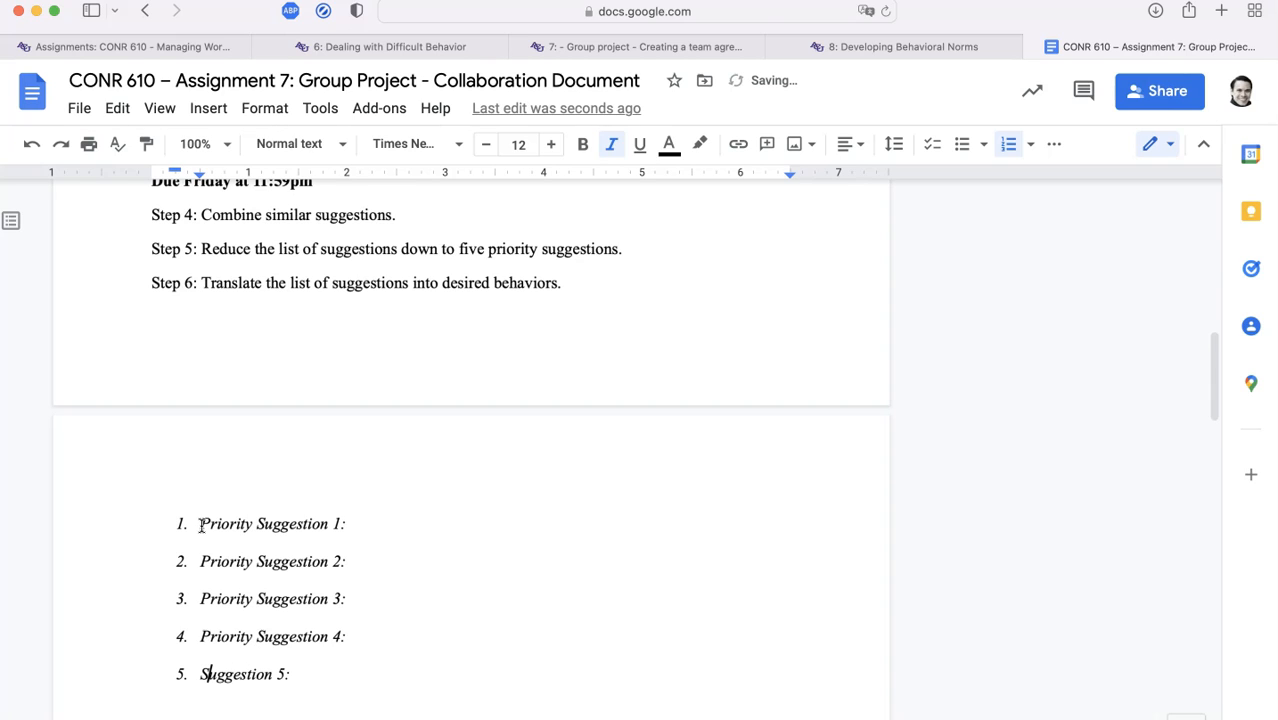
{"action": "key", "text": "super+v"}
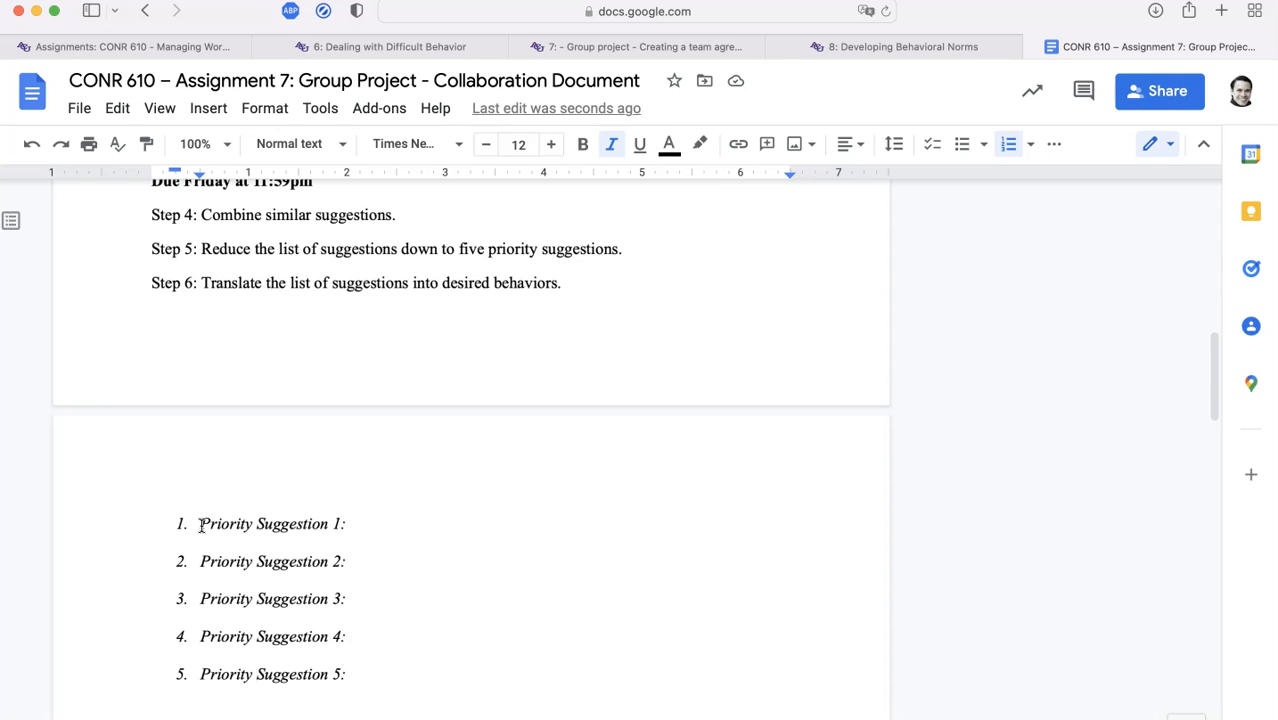
{"action": "scroll", "coordinate": [201, 526], "scroll_direction": "up", "scroll_amount": 5}
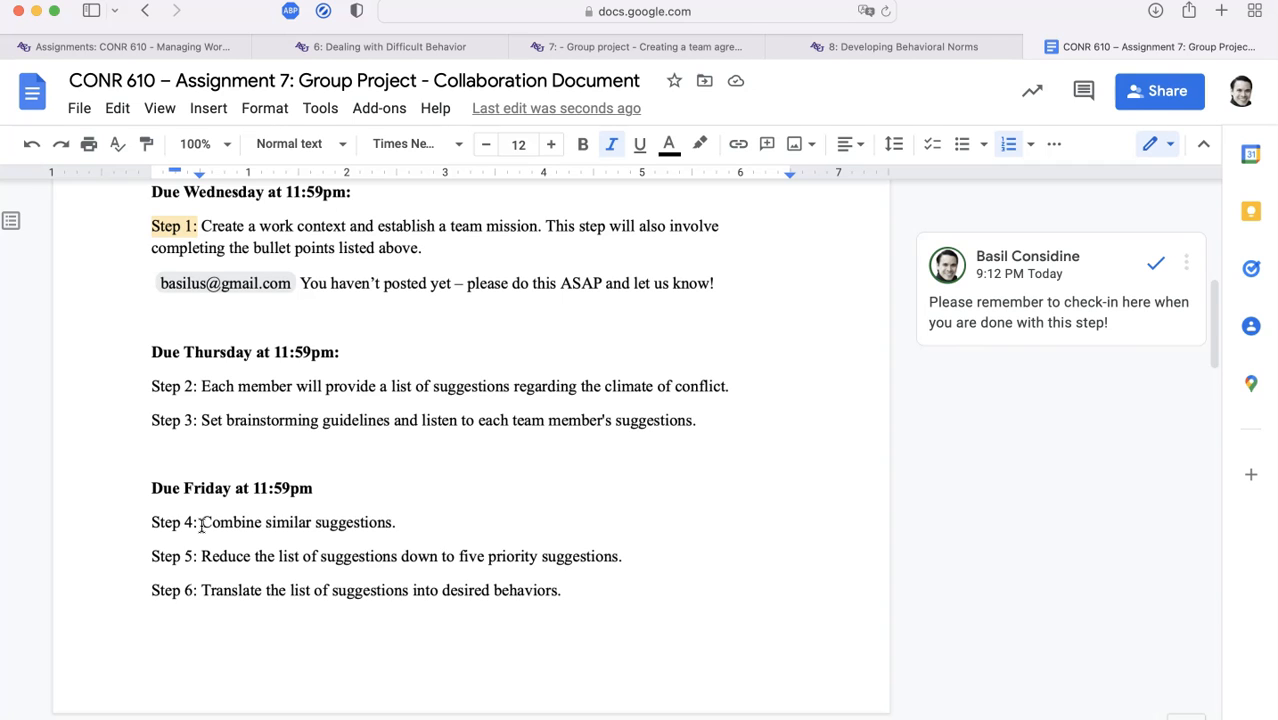
{"action": "scroll", "coordinate": [201, 524], "scroll_direction": "down", "scroll_amount": 7}
{"action": "left_click", "coordinate": [241, 418]}
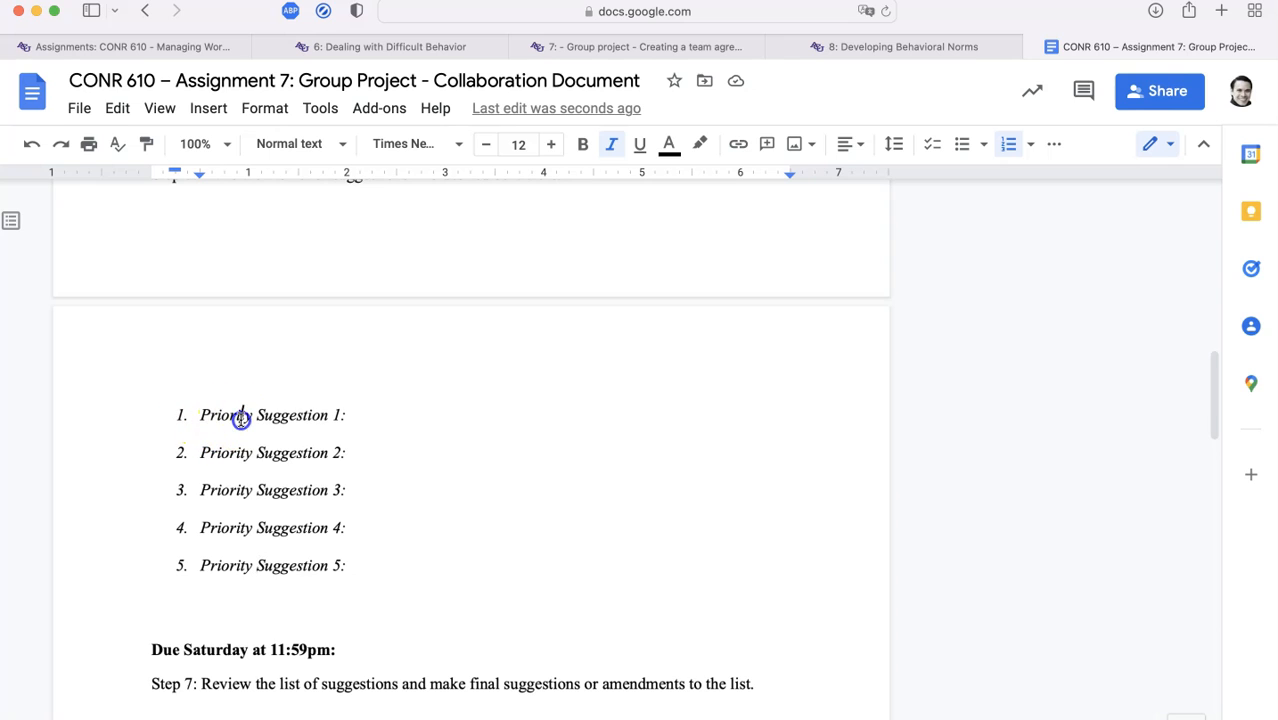
{"action": "left_click_drag", "start_coordinate": [241, 418], "coordinate": [408, 425]}
{"action": "scroll", "coordinate": [408, 425], "scroll_direction": "down", "scroll_amount": 1}
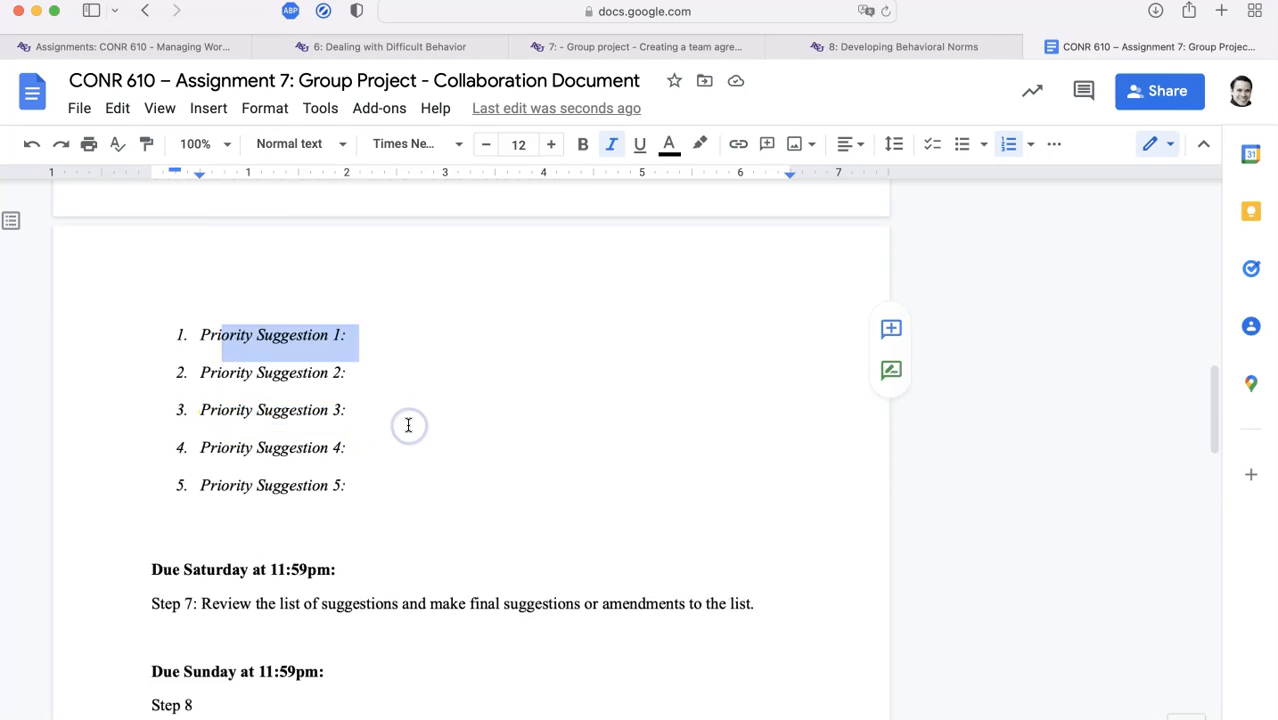
{"action": "scroll", "coordinate": [408, 425], "scroll_direction": "down", "scroll_amount": 5}
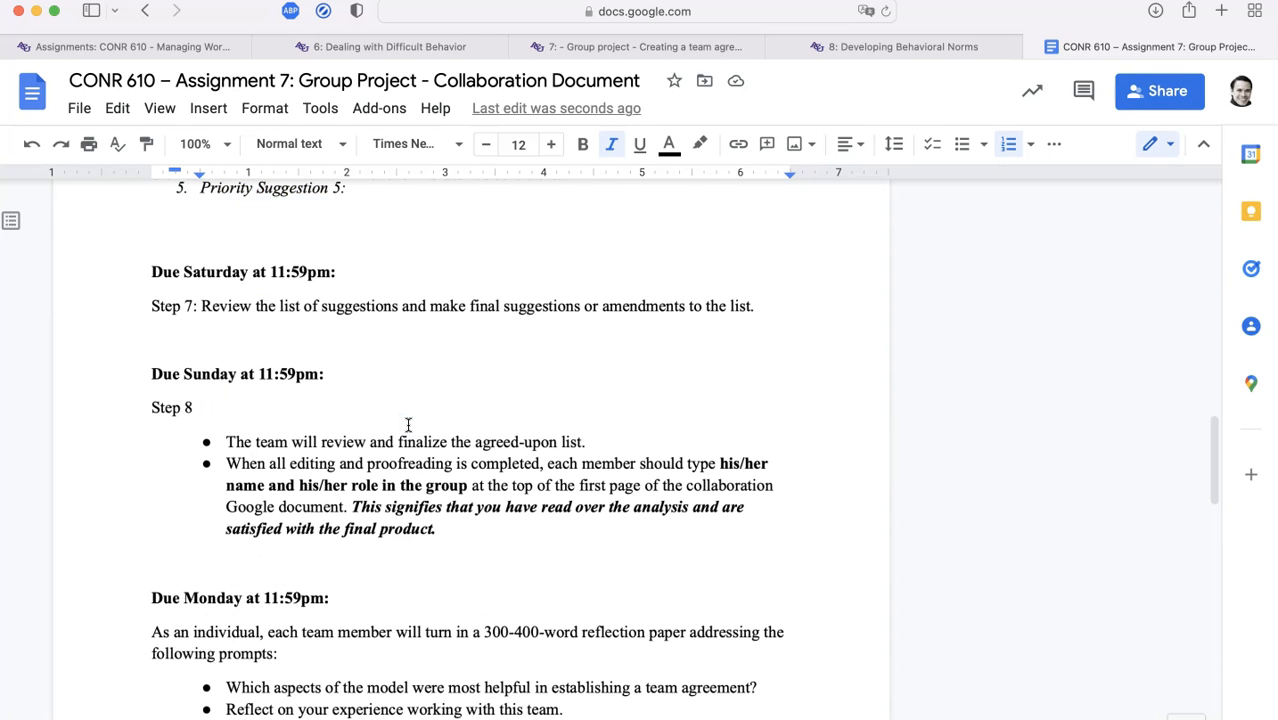
{"action": "scroll", "coordinate": [408, 425], "scroll_direction": "up", "scroll_amount": 10}
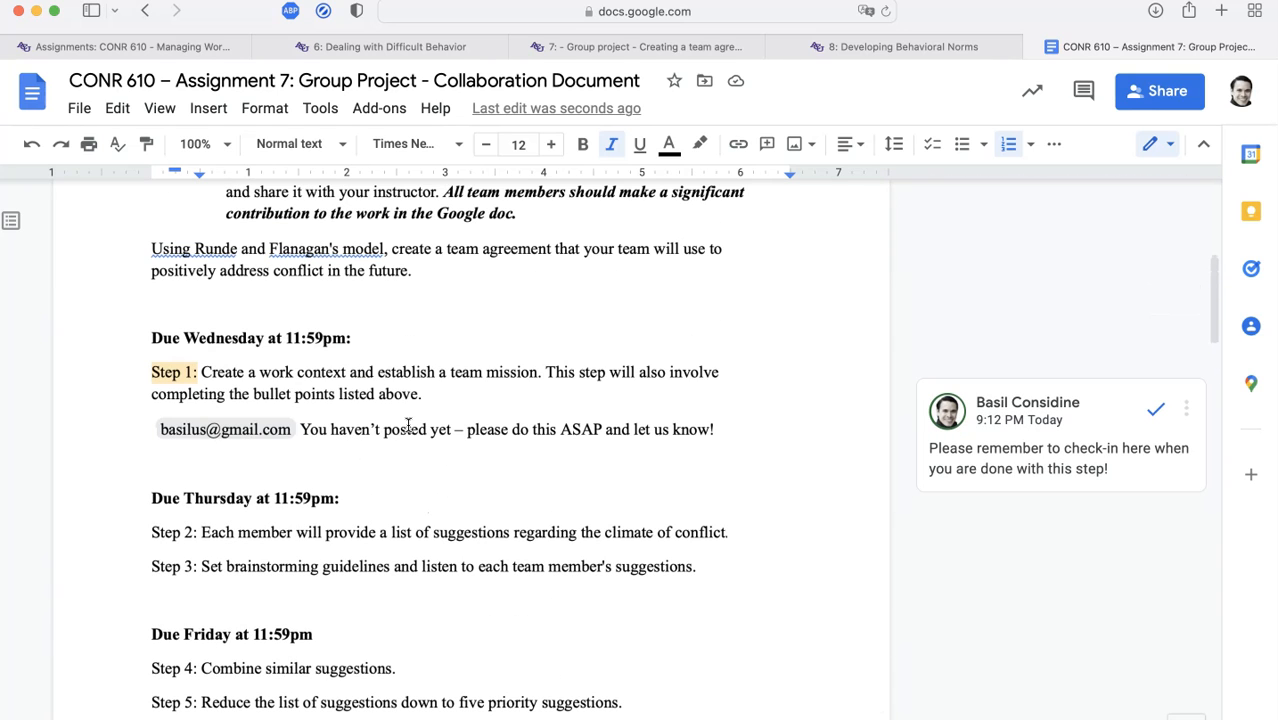
{"action": "double_click", "coordinate": [248, 532]}
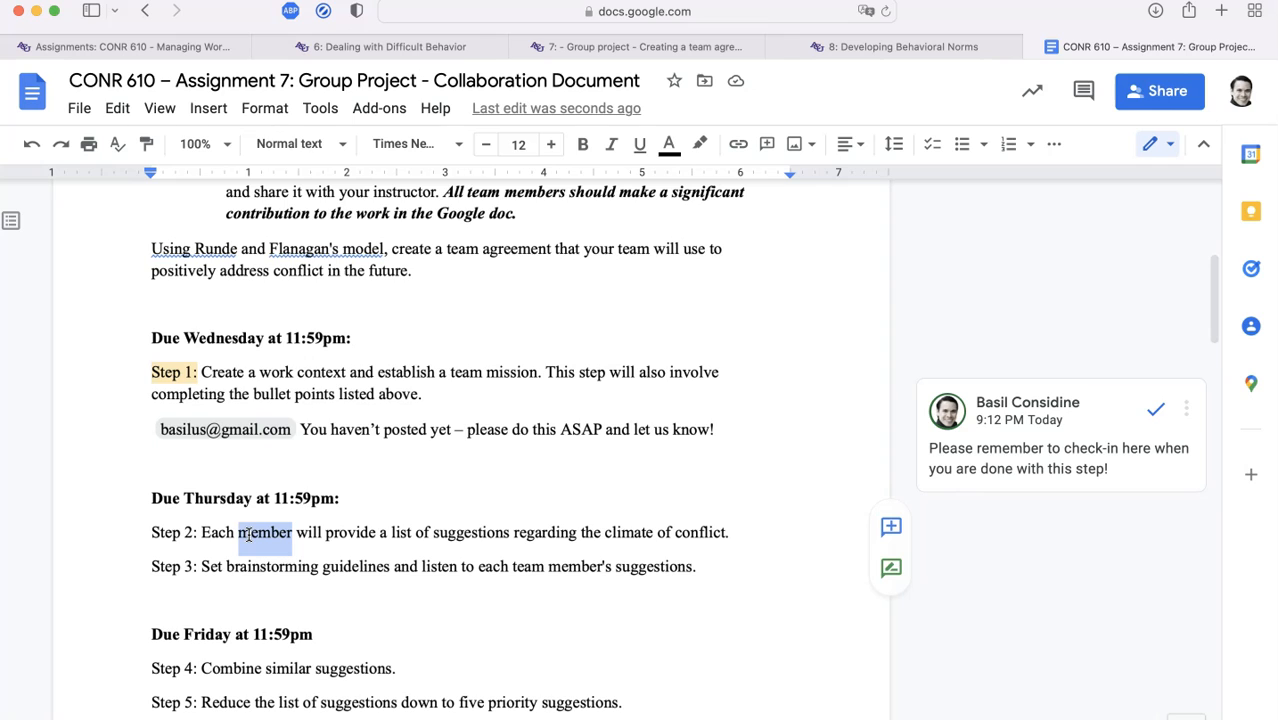
{"action": "left_click", "coordinate": [742, 535]}
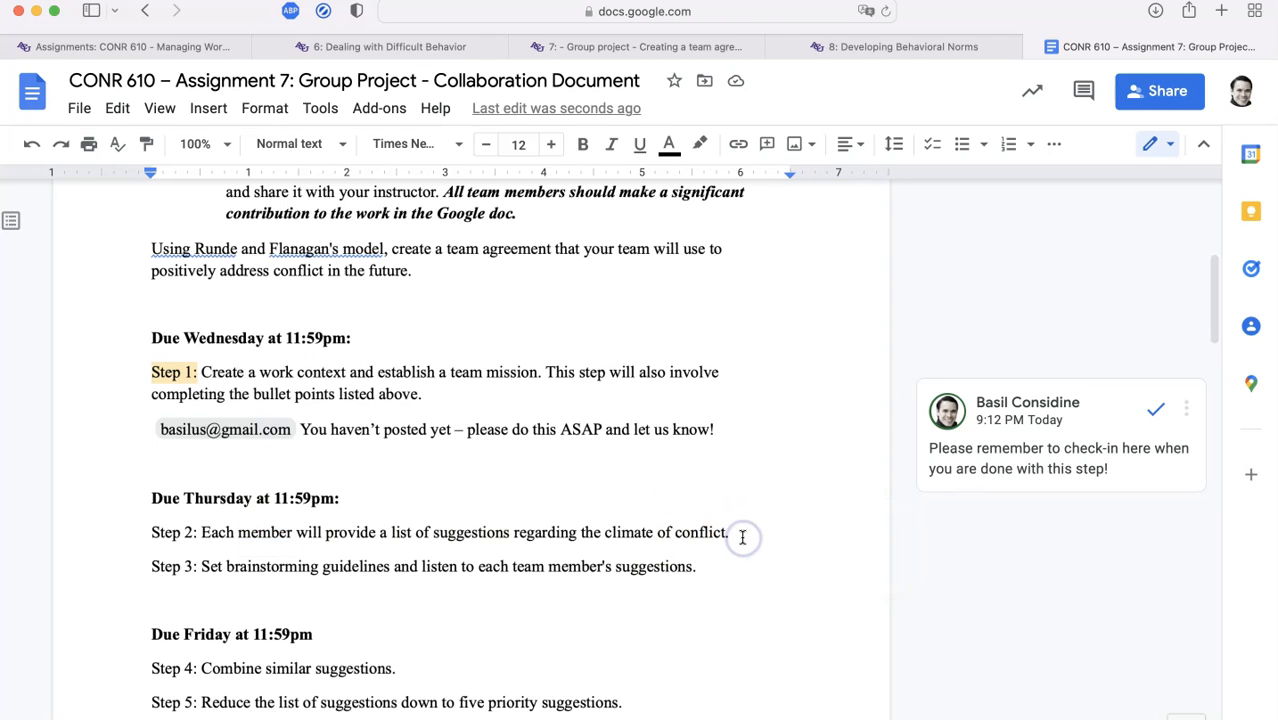
Add bullets under Step 2: 'Team Member 1: Done', 'Team Member 2:', 'Team Member 3:'
{"action": "key", "text": "Return"}
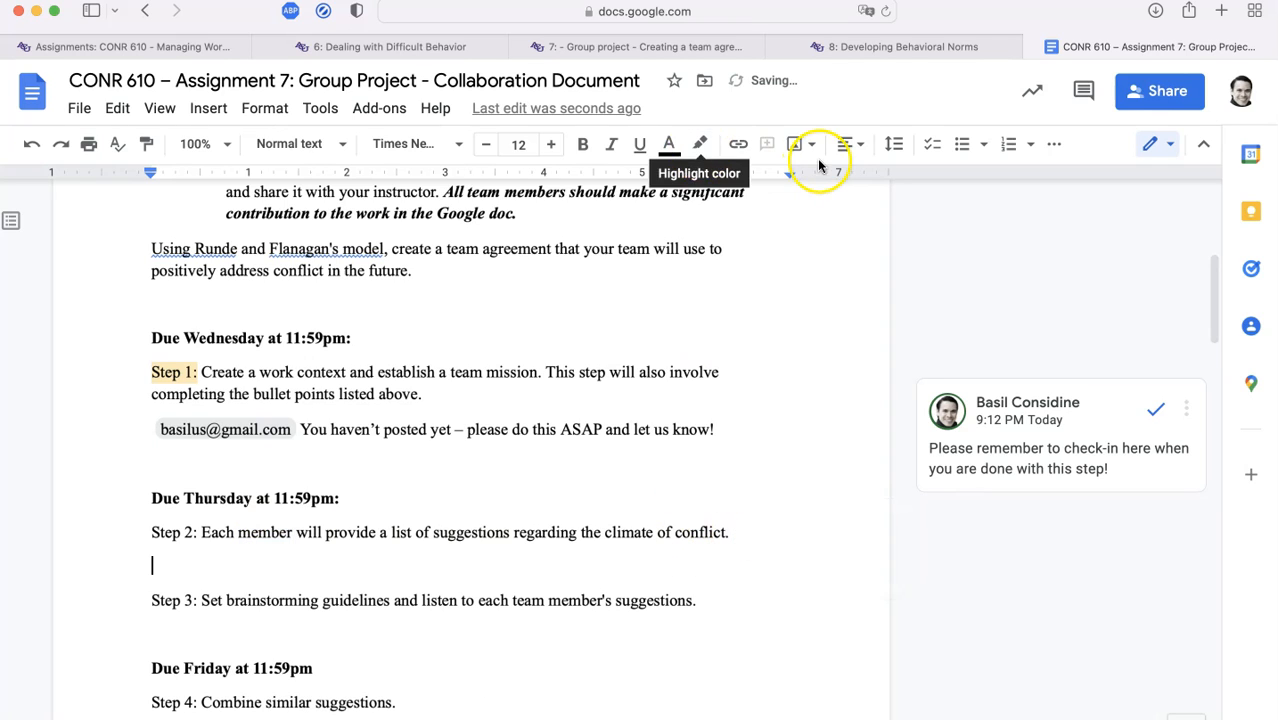
{"action": "left_click", "coordinate": [958, 145]}
{"action": "type", "text": "Team Member 1: Done"}
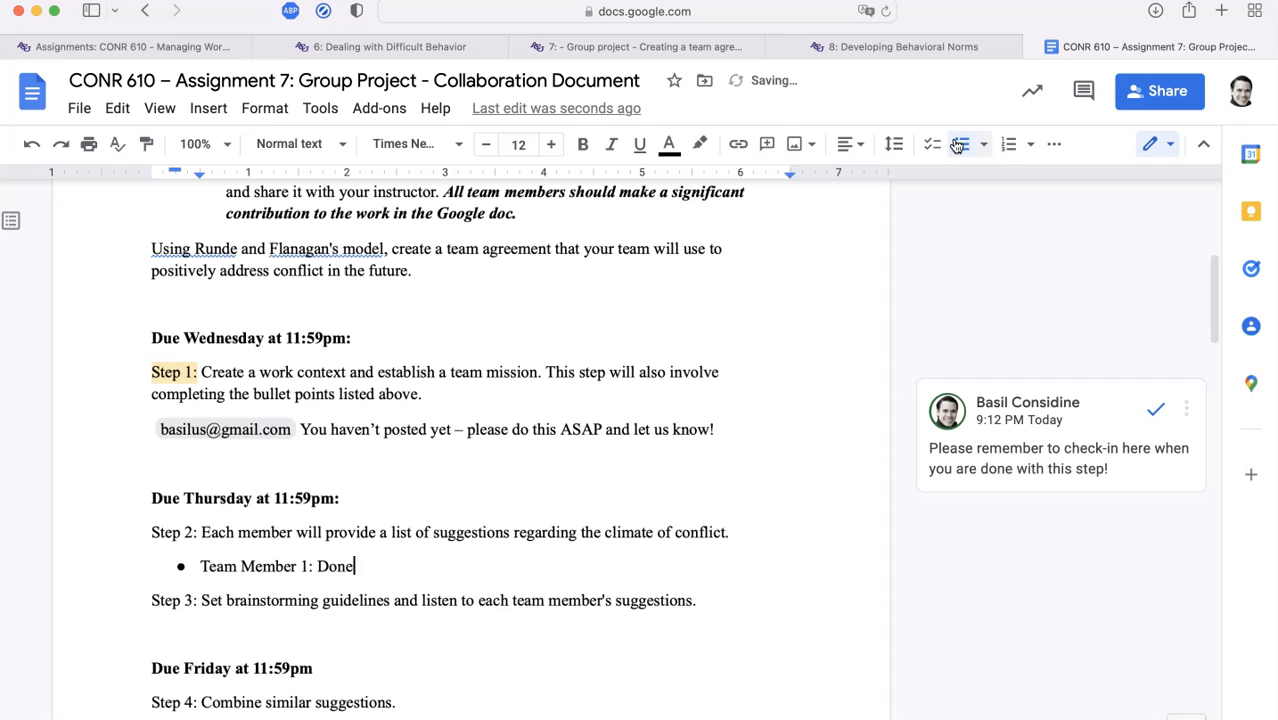
{"action": "key", "text": "Return"}
{"action": "type", "text": "Team Member 2:"}
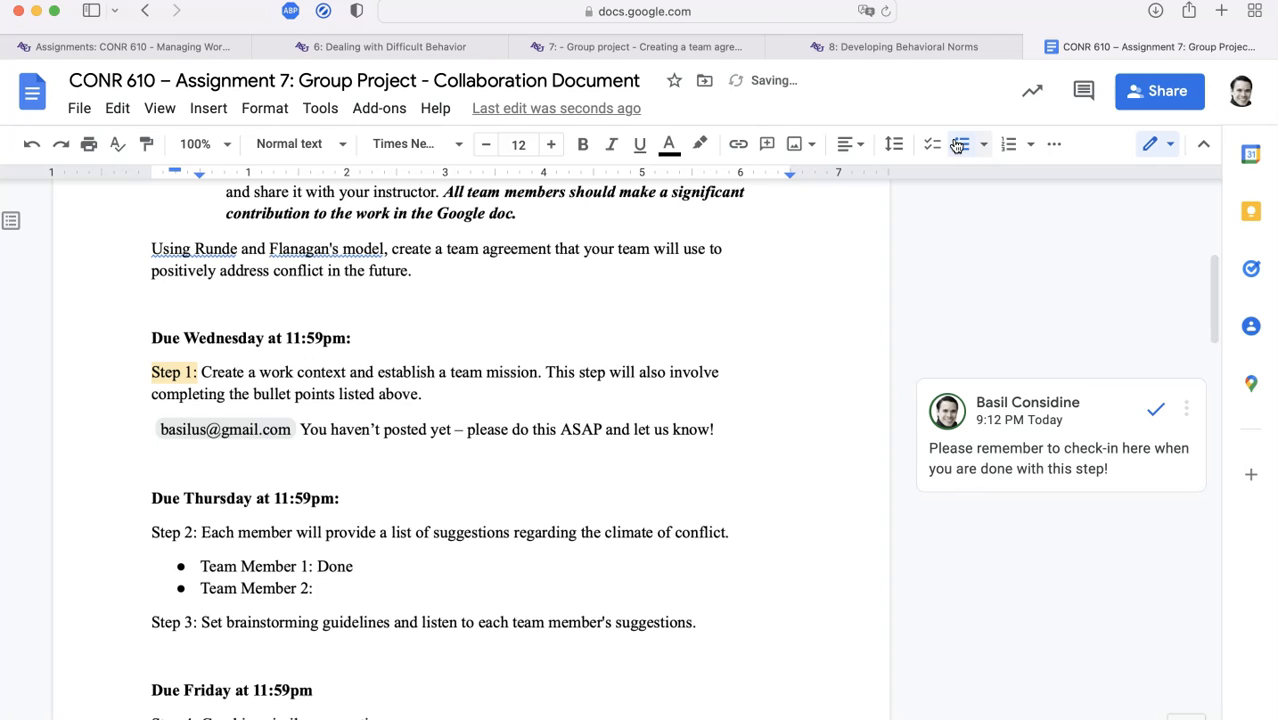
{"action": "key", "text": "Return"}
{"action": "type", "text": "Team "}
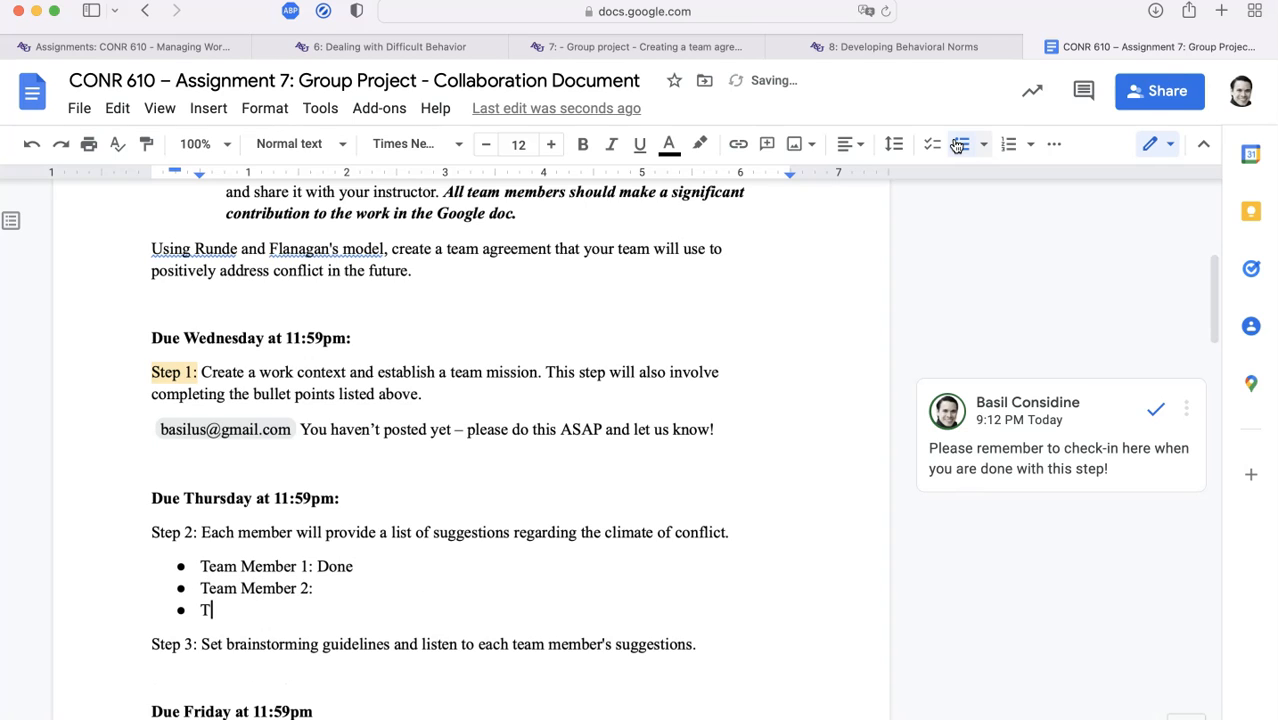
{"action": "type", "text": "Member 3:"}
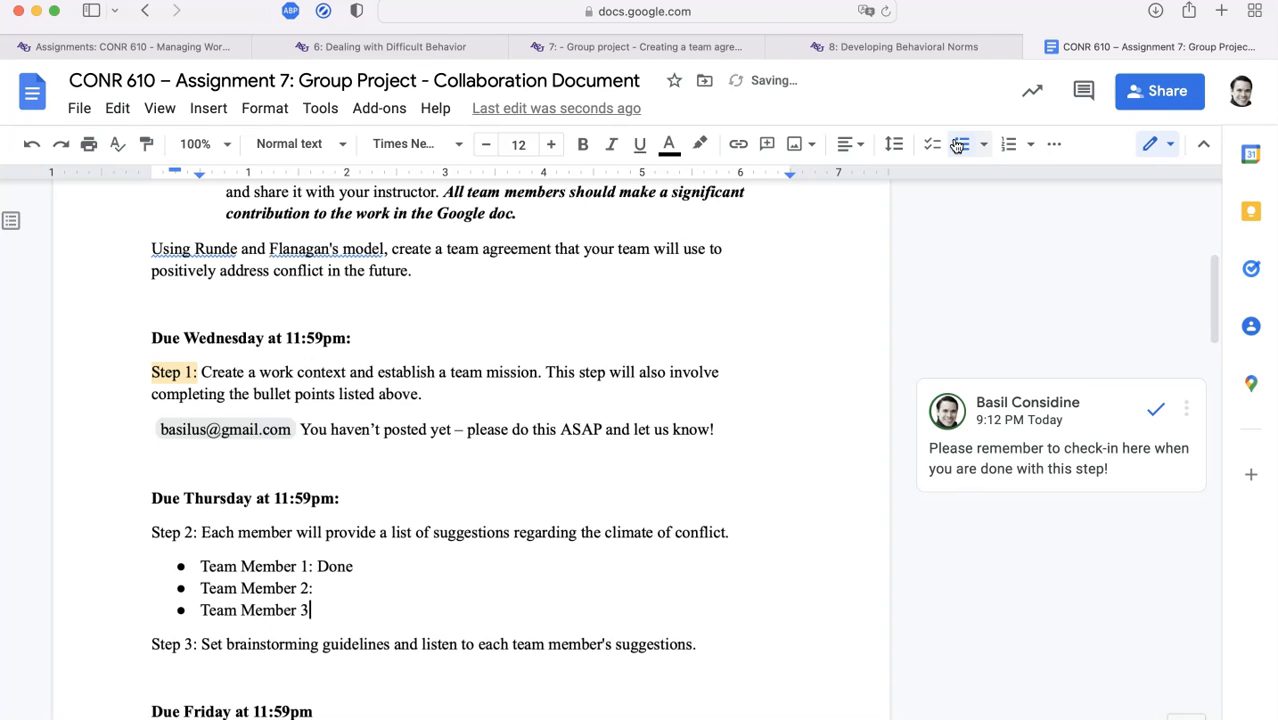
Select the word 'Done' on the Team Member 1 line
{"action": "key", "text": "Up"}
{"action": "key", "text": "Up"}
{"action": "key", "text": "End"}
{"action": "key", "text": "shift+Left"}
{"action": "key", "text": "shift+Left"}
{"action": "key", "text": "shift+Left"}
{"action": "key", "text": "shift+Left"}
{"action": "key", "text": "shift+Left"}
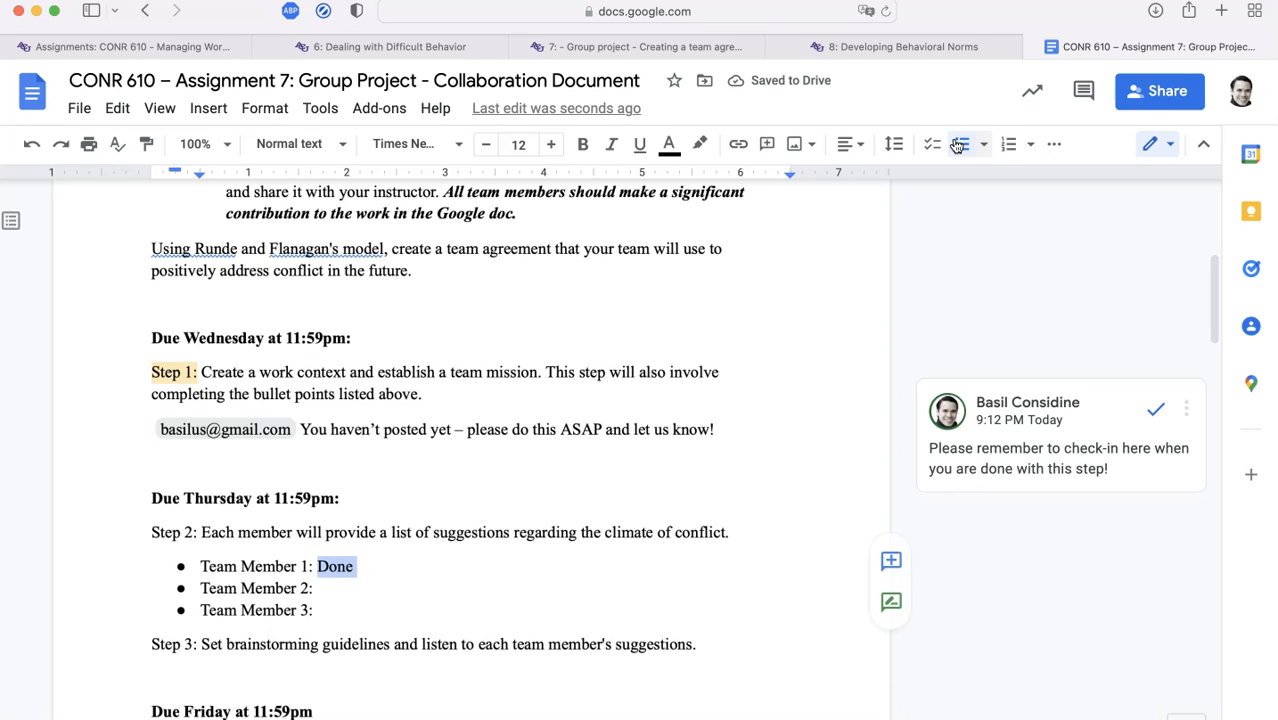
{"action": "left_click", "coordinate": [208, 108]}
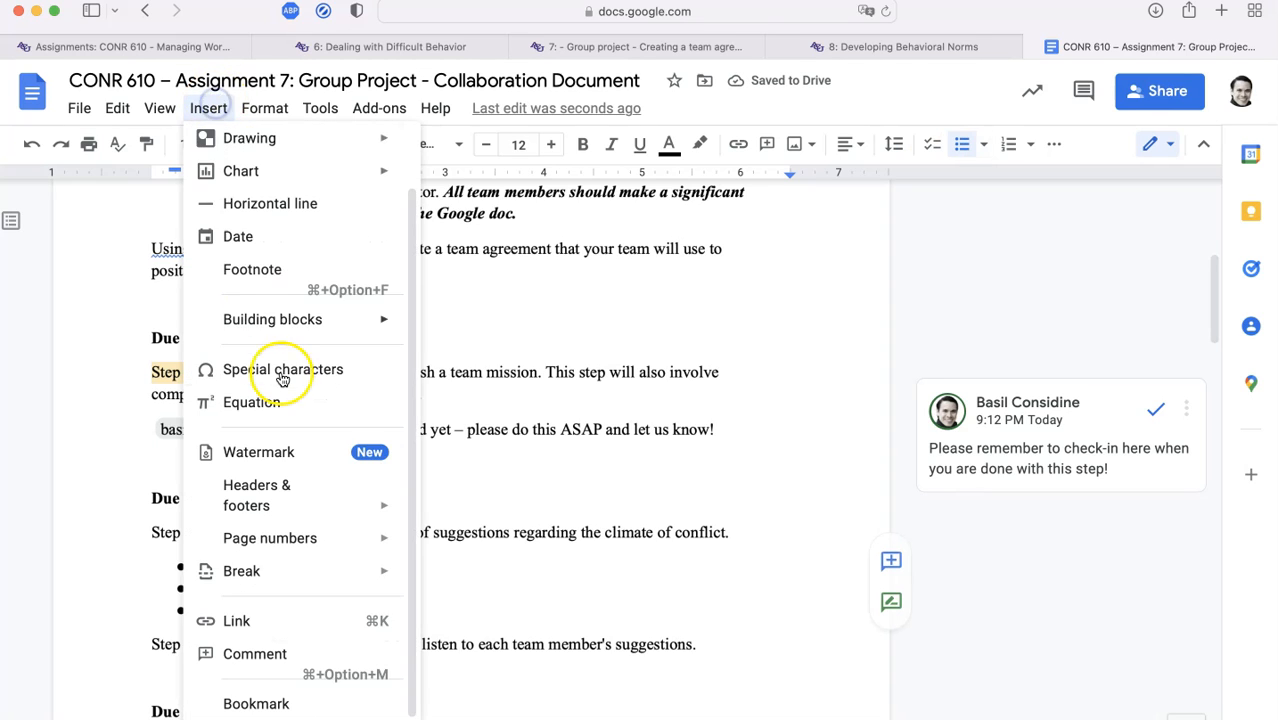
Post the comment 'I finished this step!' on 'Done' beside Team Member 1
{"action": "left_click", "coordinate": [296, 654]}
{"action": "type", "text": "I fini"}
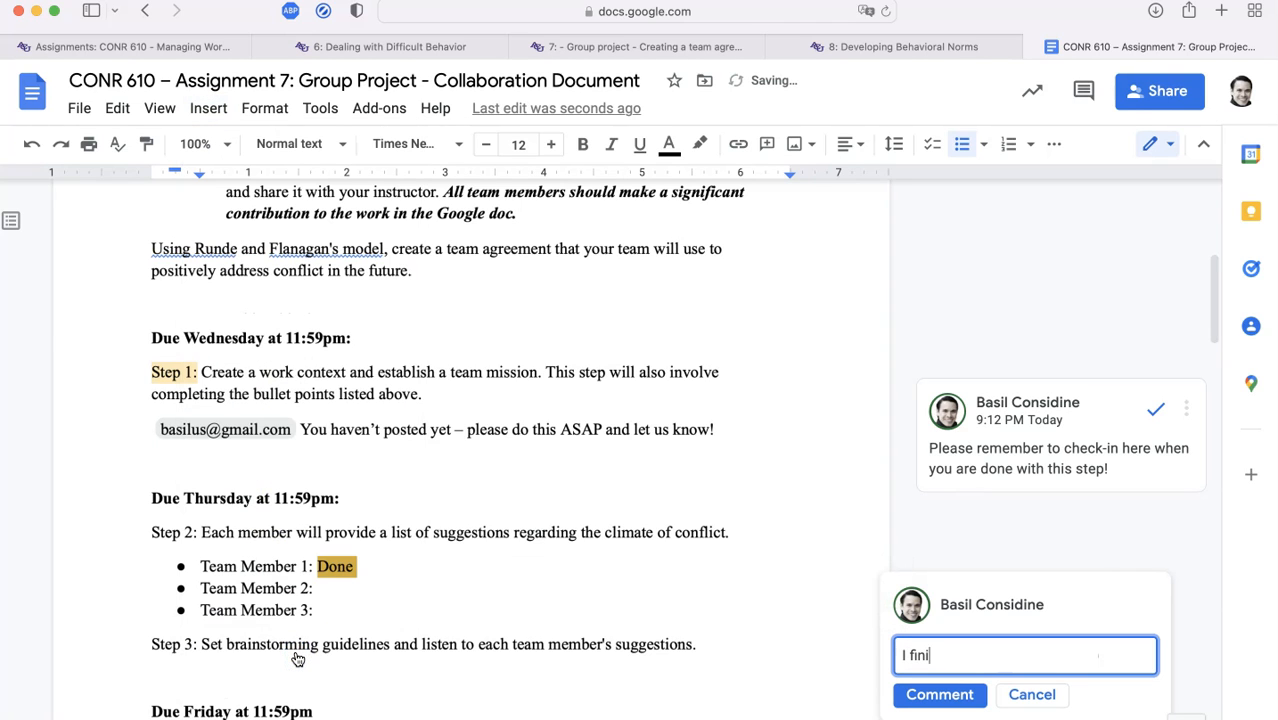
{"action": "type", "text": "shed this step!"}
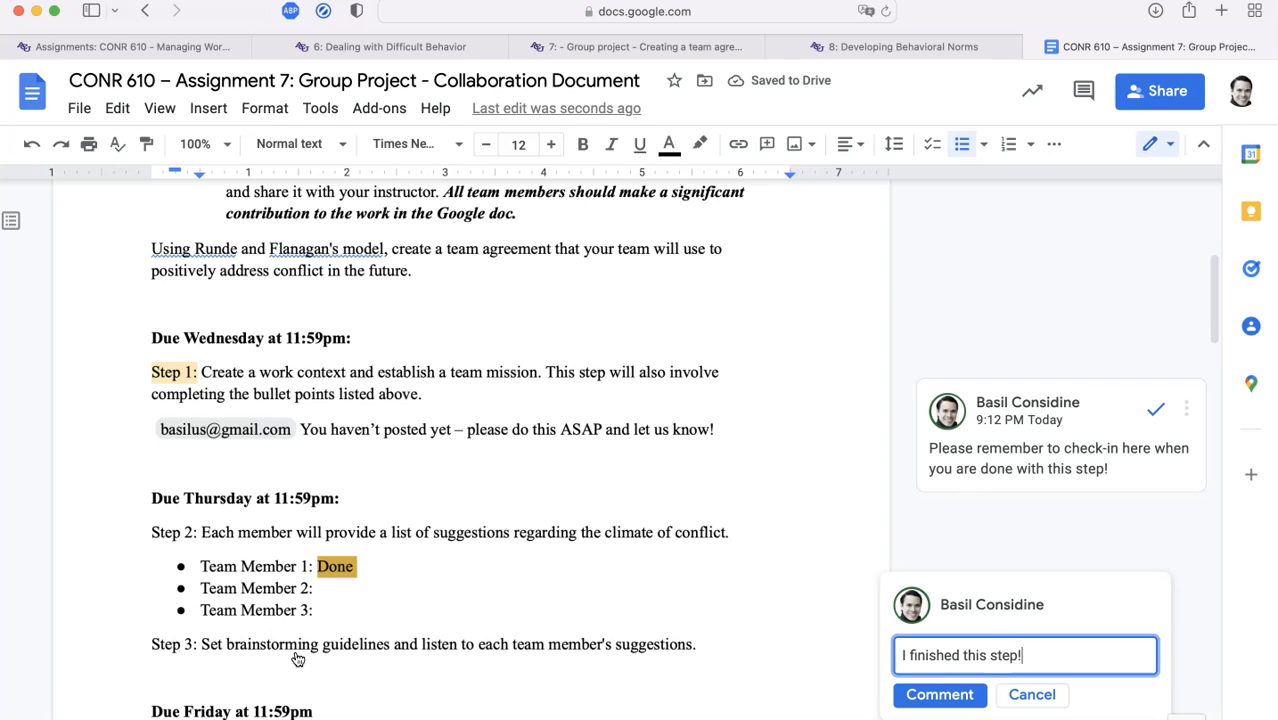
{"action": "key", "text": "super+Return"}
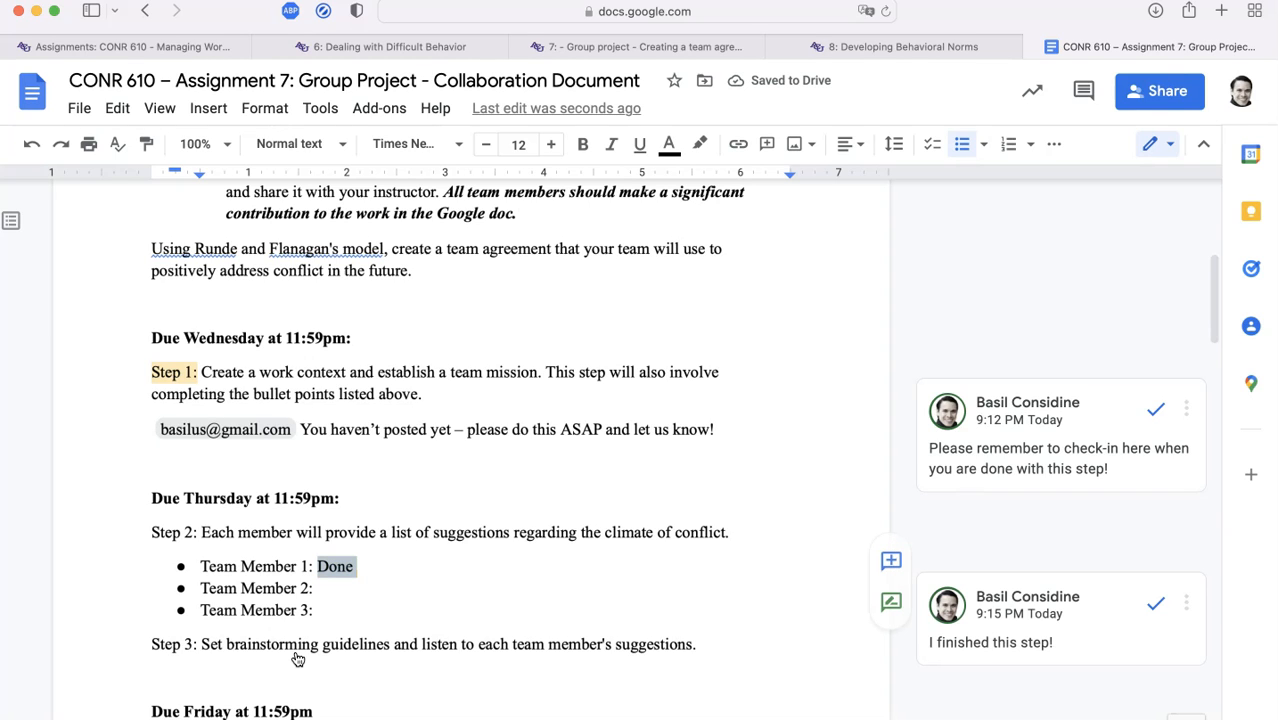
{"action": "left_click", "coordinate": [997, 630]}
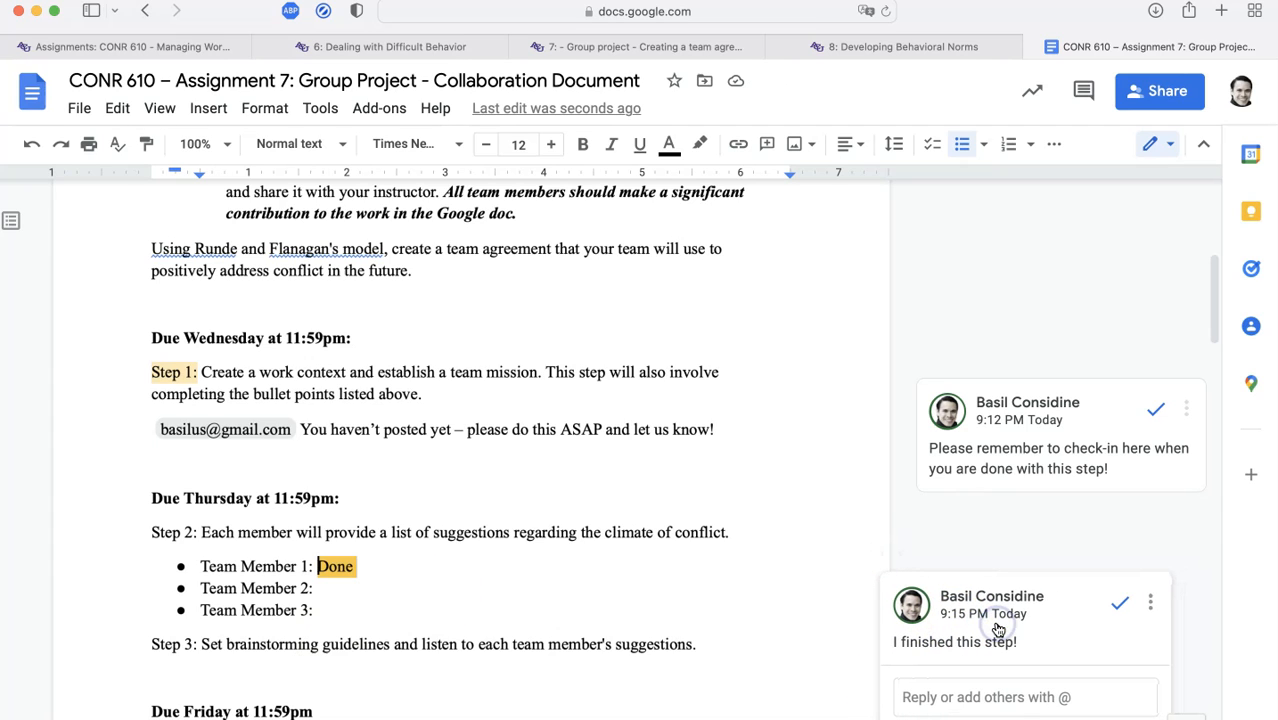
{"action": "left_click", "coordinate": [707, 307]}
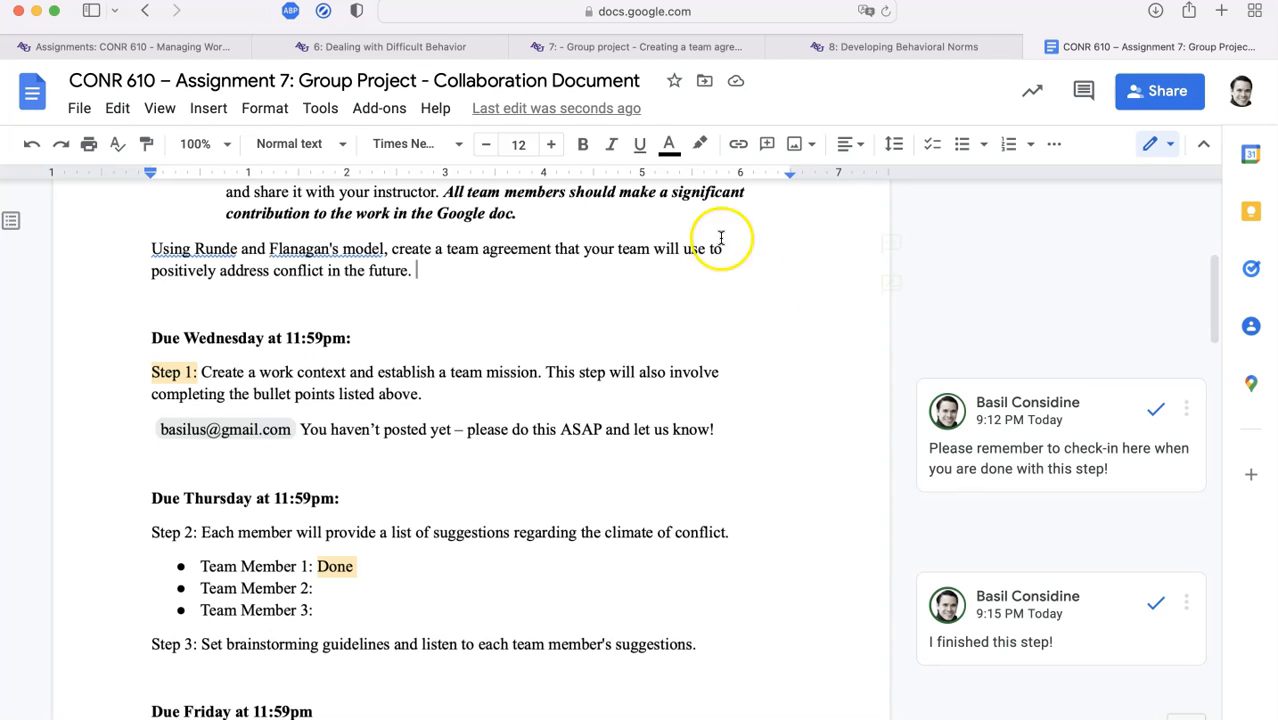
View the earlier 9:07 PM version in Version history, then return to the current document
{"action": "left_click", "coordinate": [80, 108]}
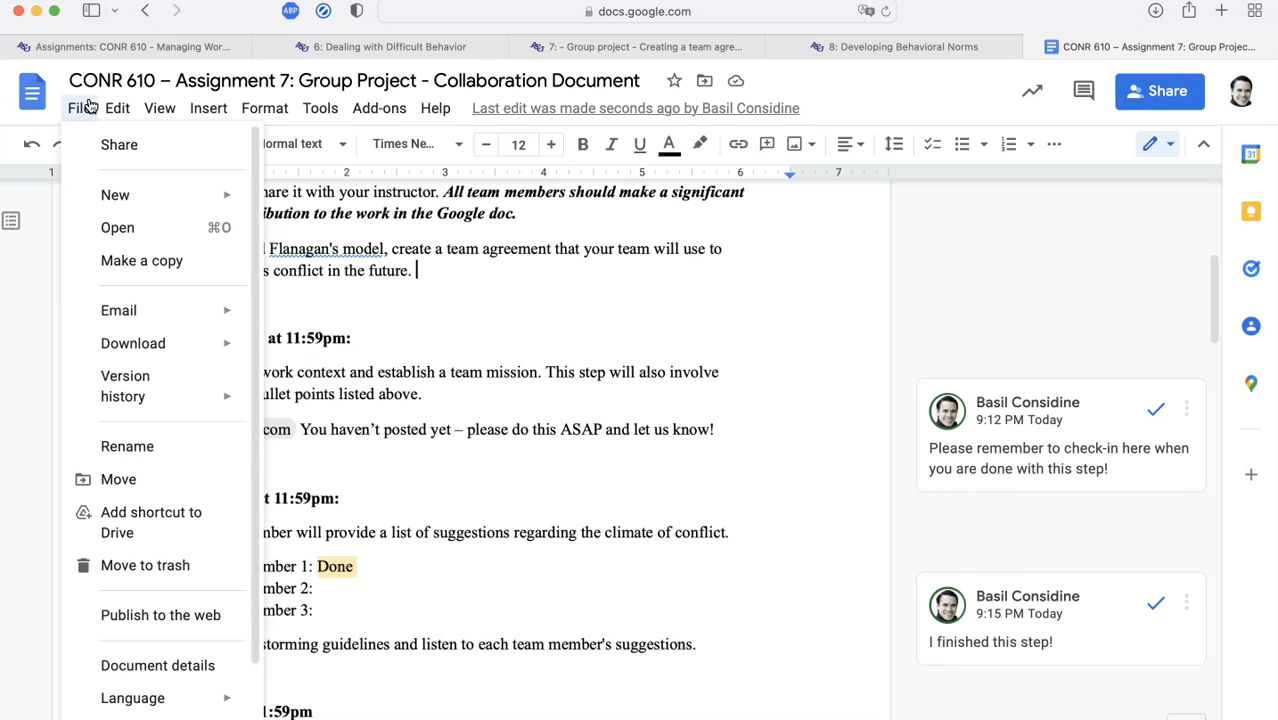
{"action": "mouse_move", "coordinate": [170, 390]}
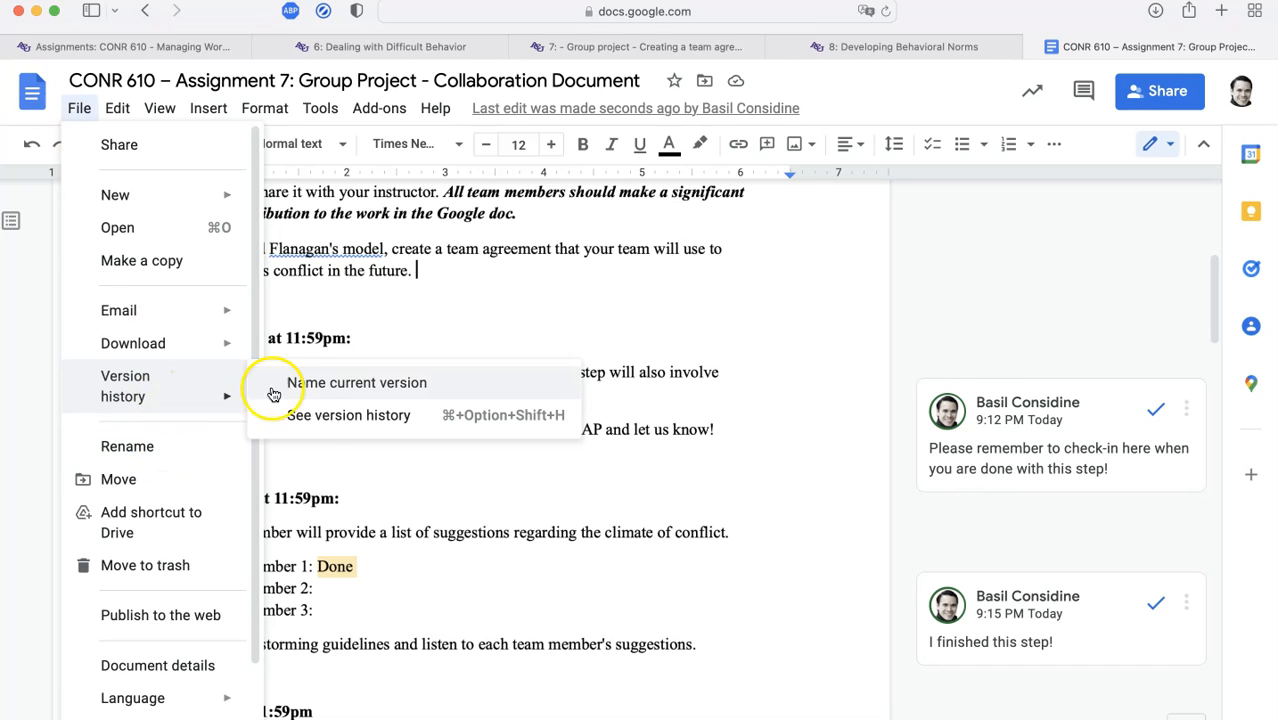
{"action": "left_click", "coordinate": [327, 412]}
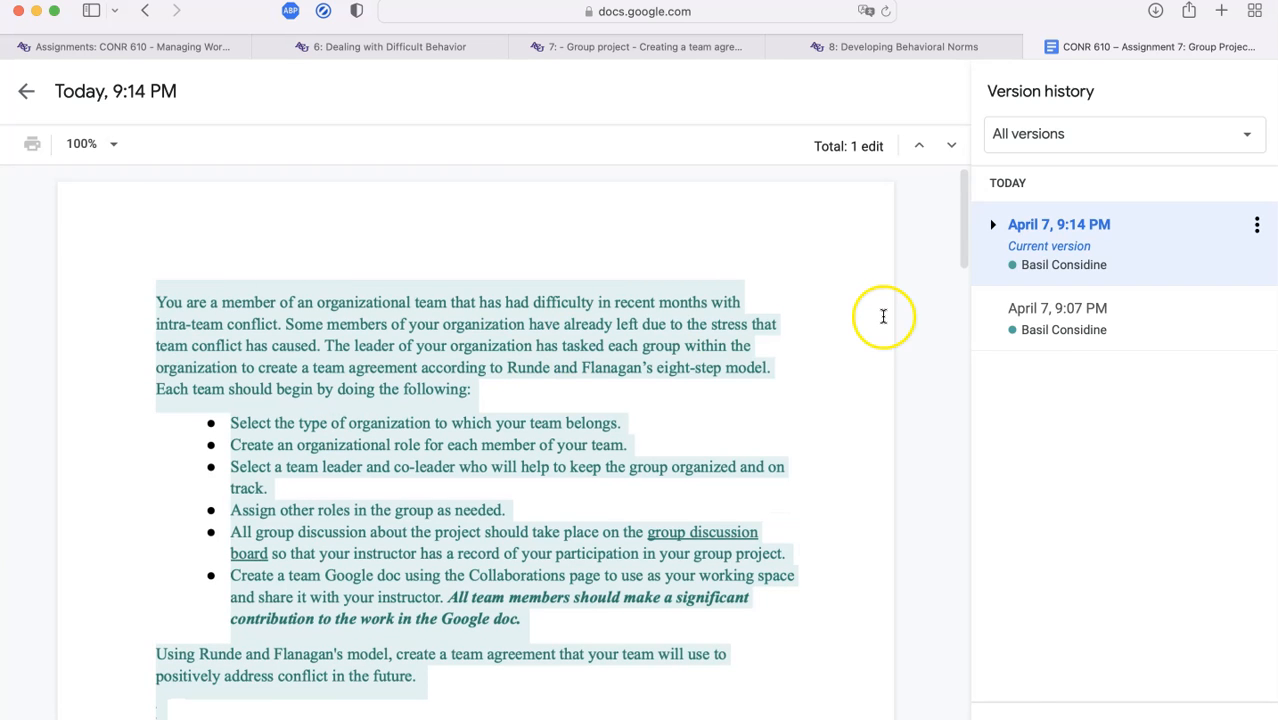
{"action": "left_click", "coordinate": [1052, 320]}
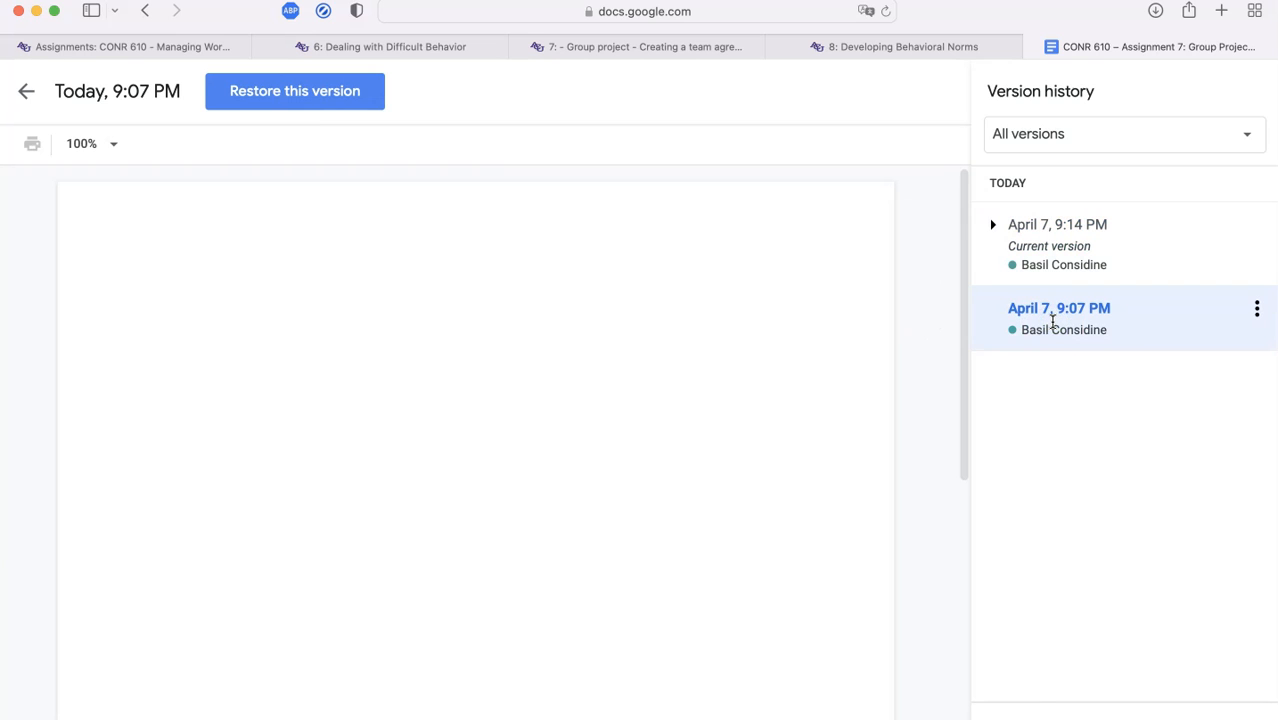
{"action": "left_click", "coordinate": [1080, 318]}
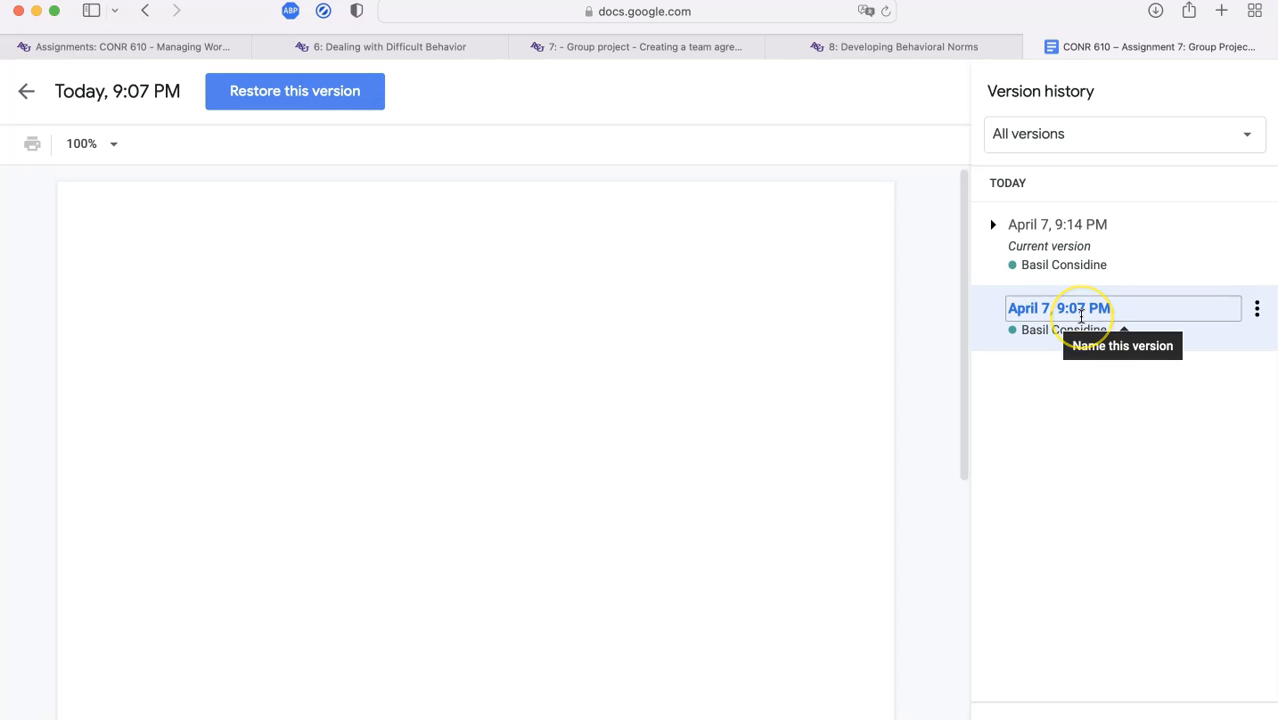
{"action": "left_click", "coordinate": [1078, 222]}
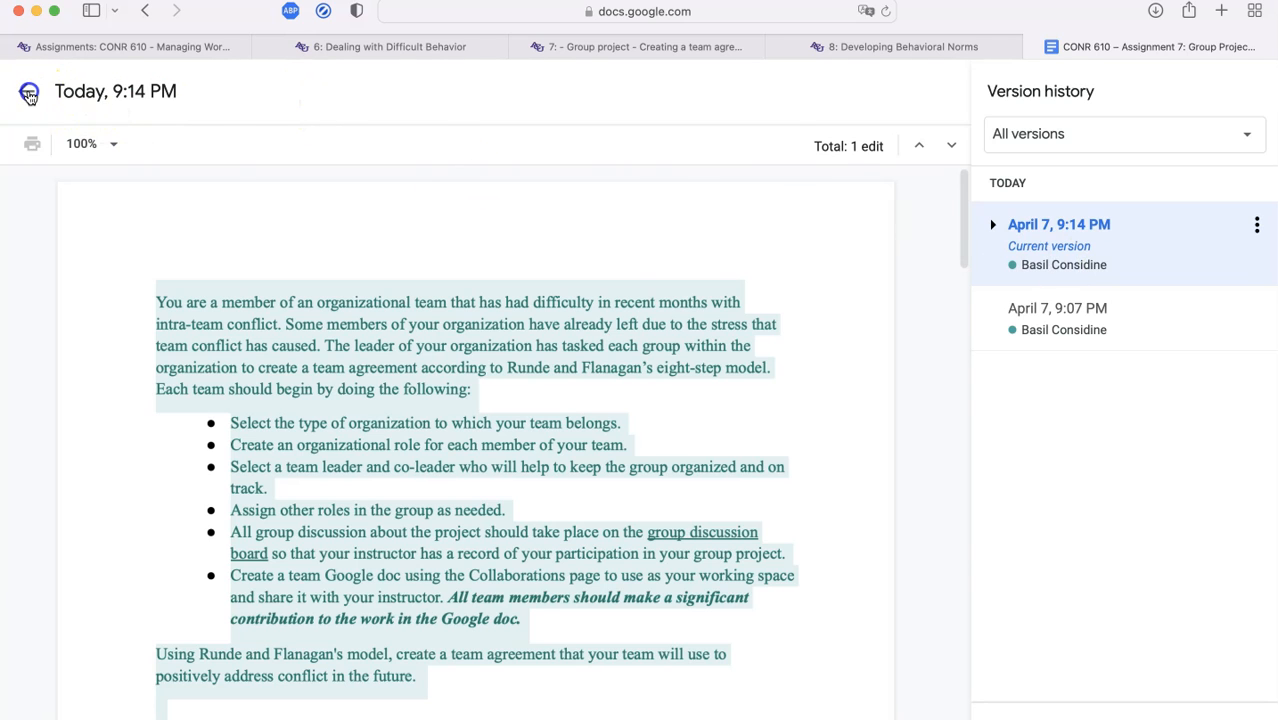
{"action": "left_click", "coordinate": [26, 91]}
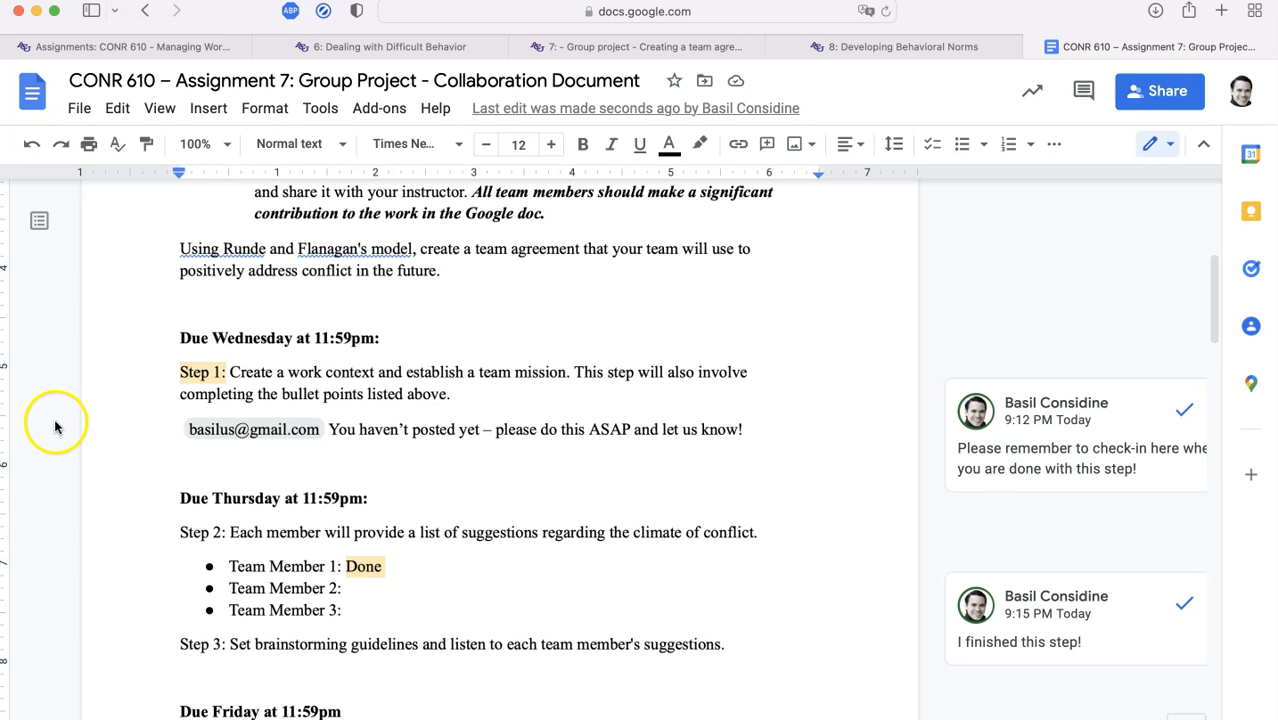
{"action": "scroll", "coordinate": [248, 444], "scroll_direction": "up", "scroll_amount": 1}
{"action": "scroll", "coordinate": [248, 444], "scroll_direction": "up", "scroll_amount": 6}
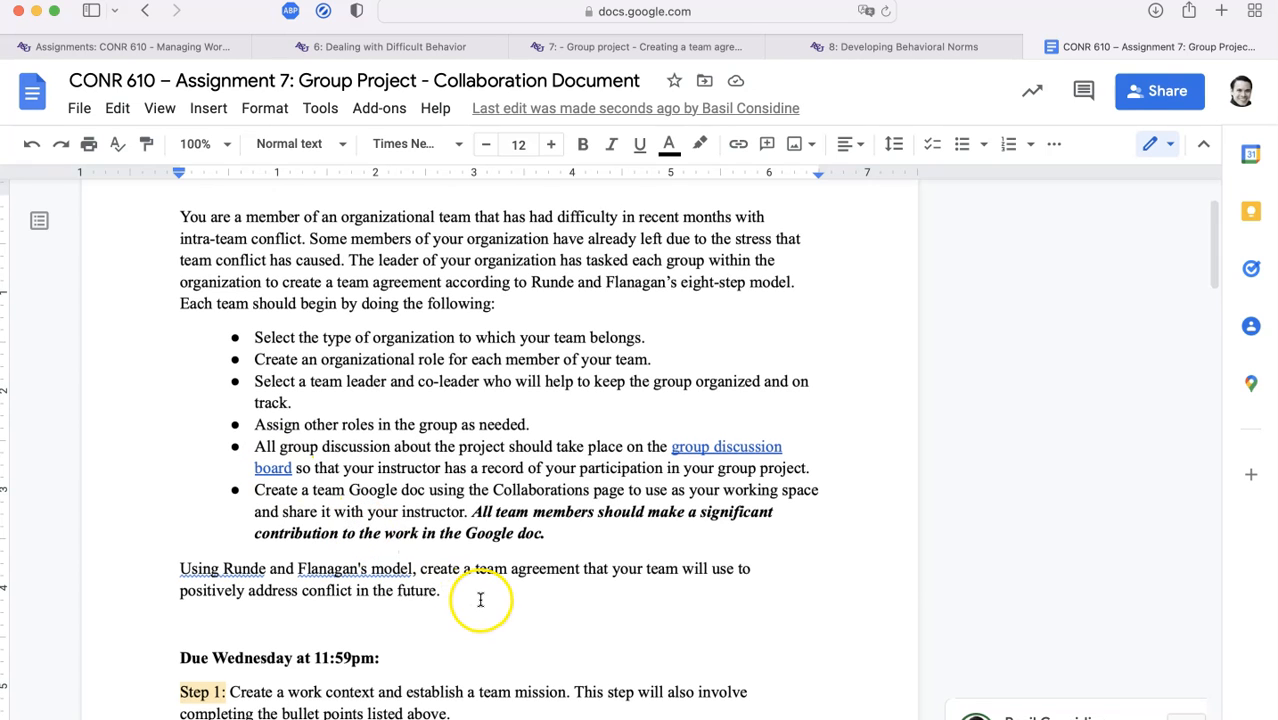
{"action": "left_click_drag", "start_coordinate": [479, 593], "coordinate": [304, 426]}
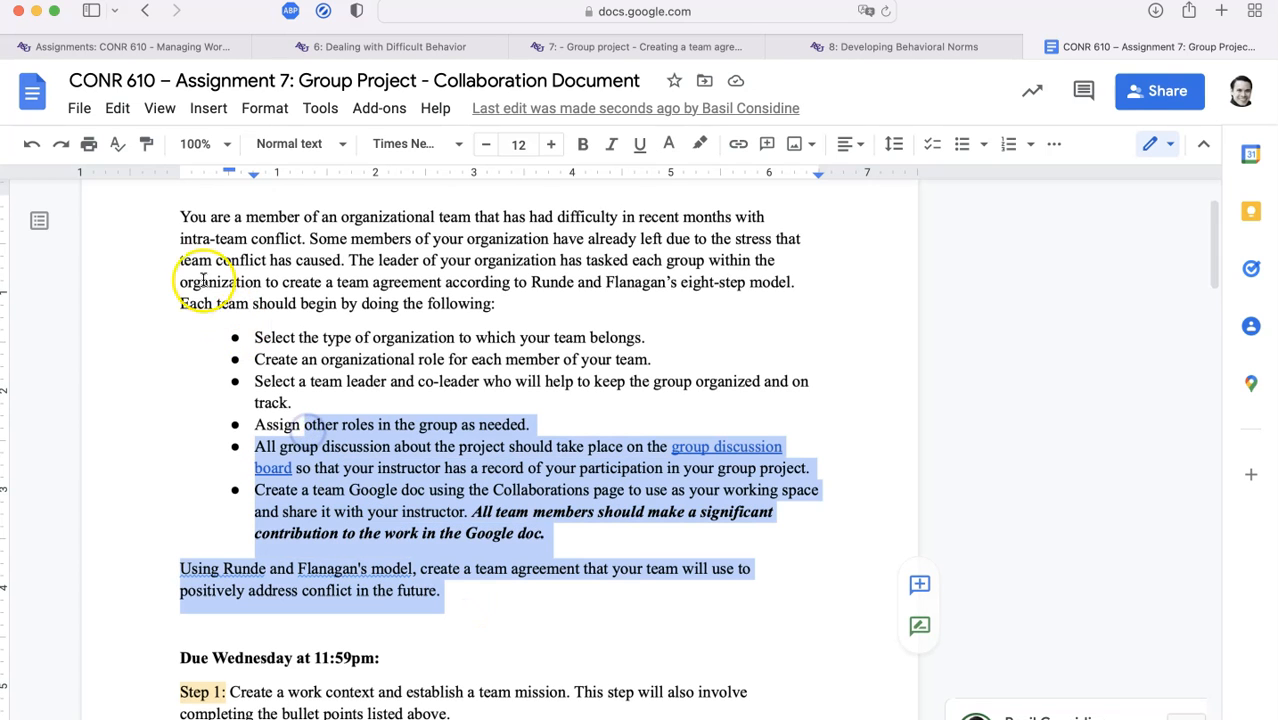
{"action": "scroll", "coordinate": [199, 267], "scroll_direction": "up", "scroll_amount": 2}
{"action": "scroll", "coordinate": [199, 267], "scroll_direction": "down", "scroll_amount": 10}
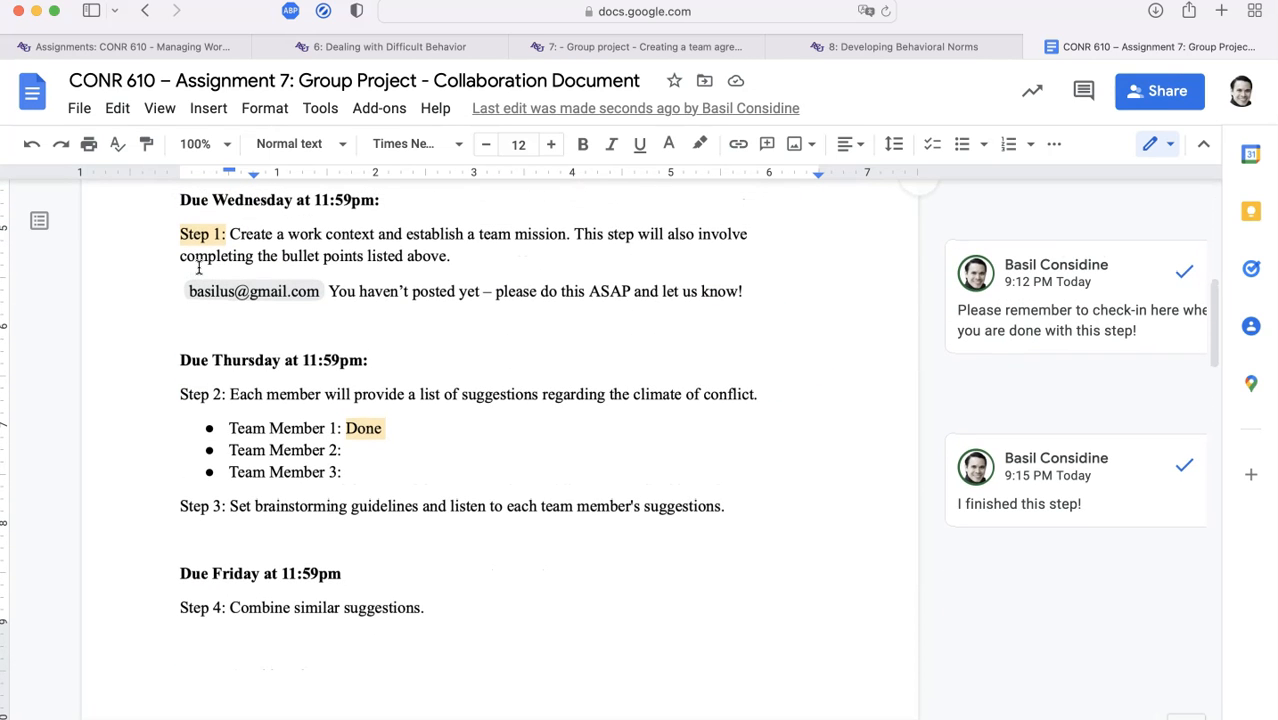
{"action": "scroll", "coordinate": [199, 267], "scroll_direction": "down", "scroll_amount": 10}
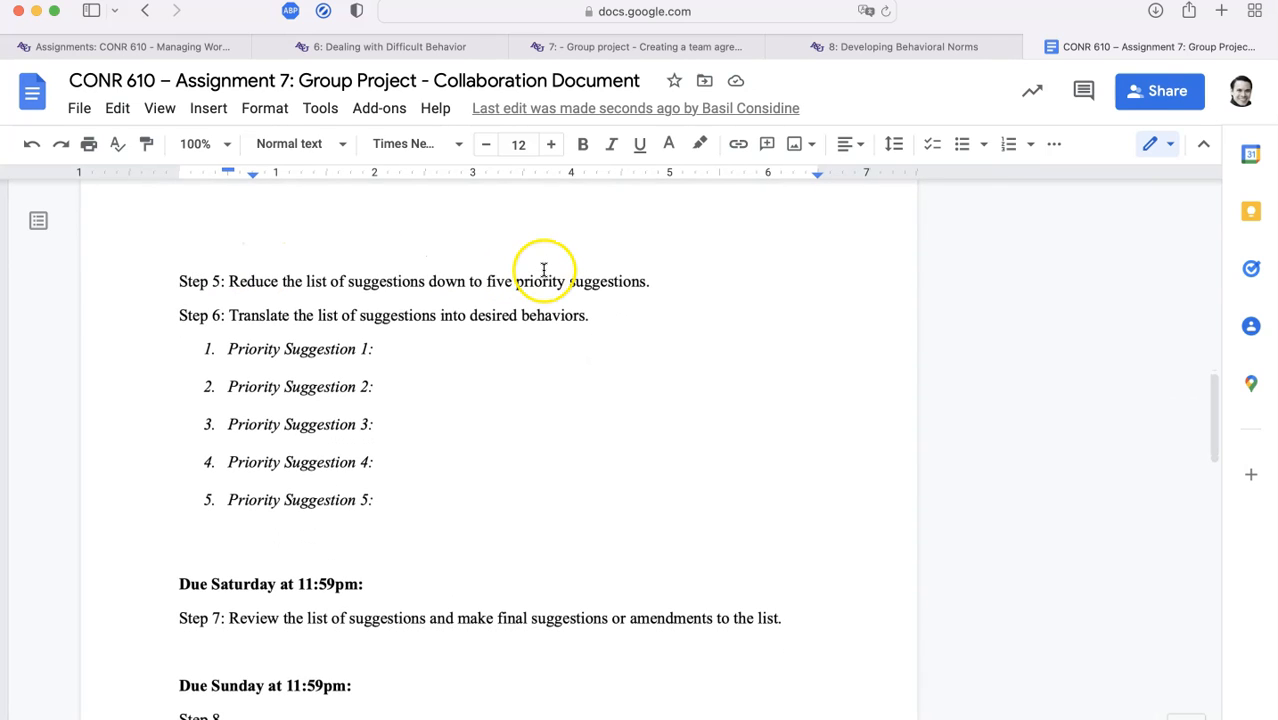
{"action": "left_click", "coordinate": [656, 286]}
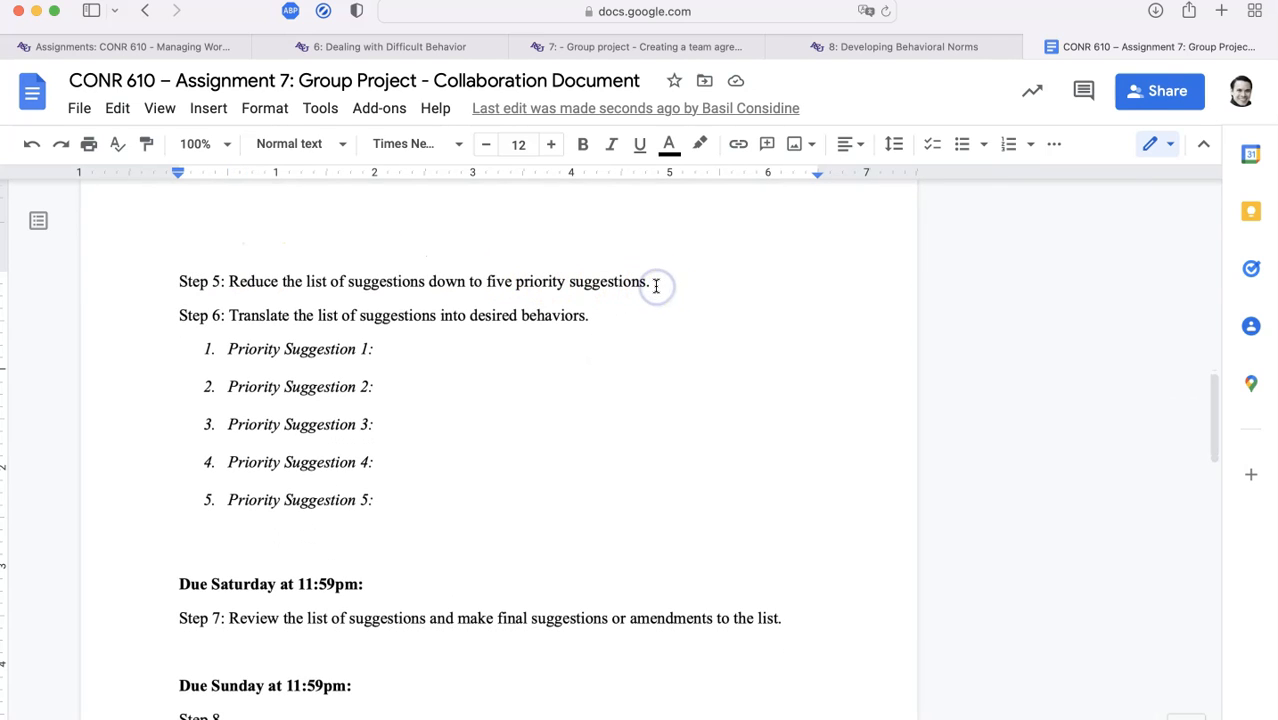
{"action": "scroll", "coordinate": [656, 286], "scroll_direction": "up", "scroll_amount": 8}
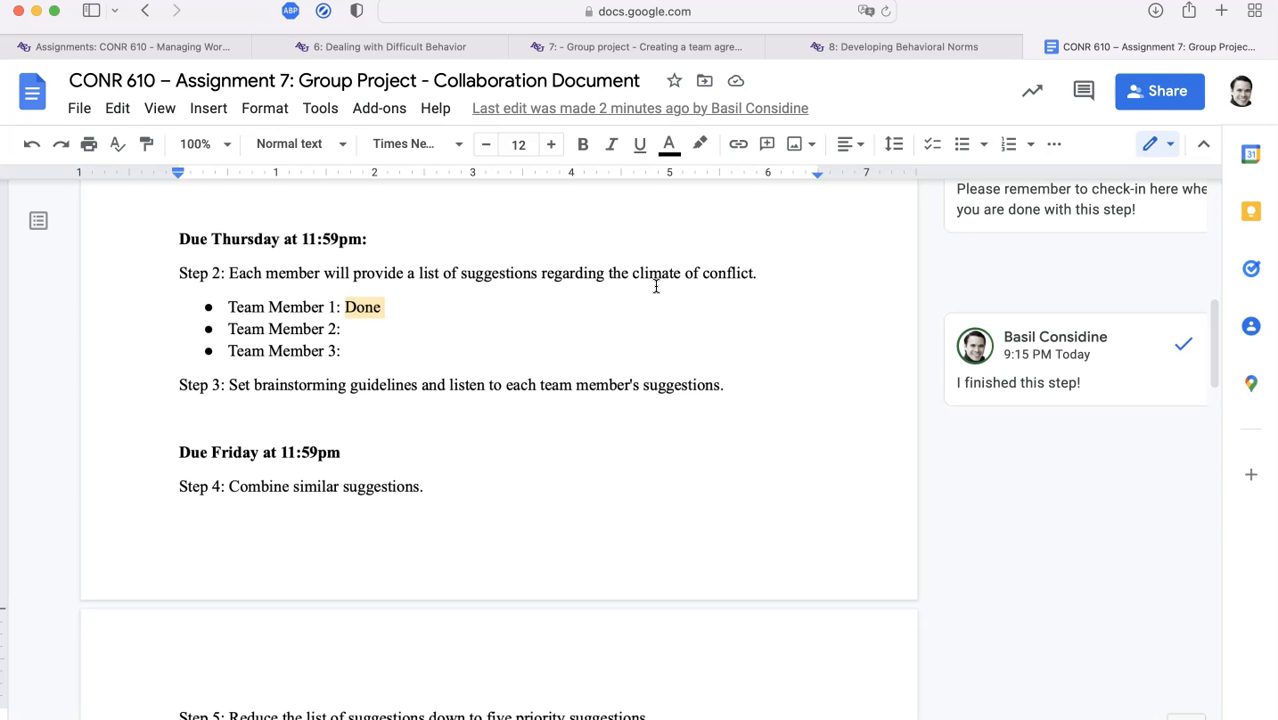
{"action": "scroll", "coordinate": [656, 286], "scroll_direction": "up", "scroll_amount": 15}
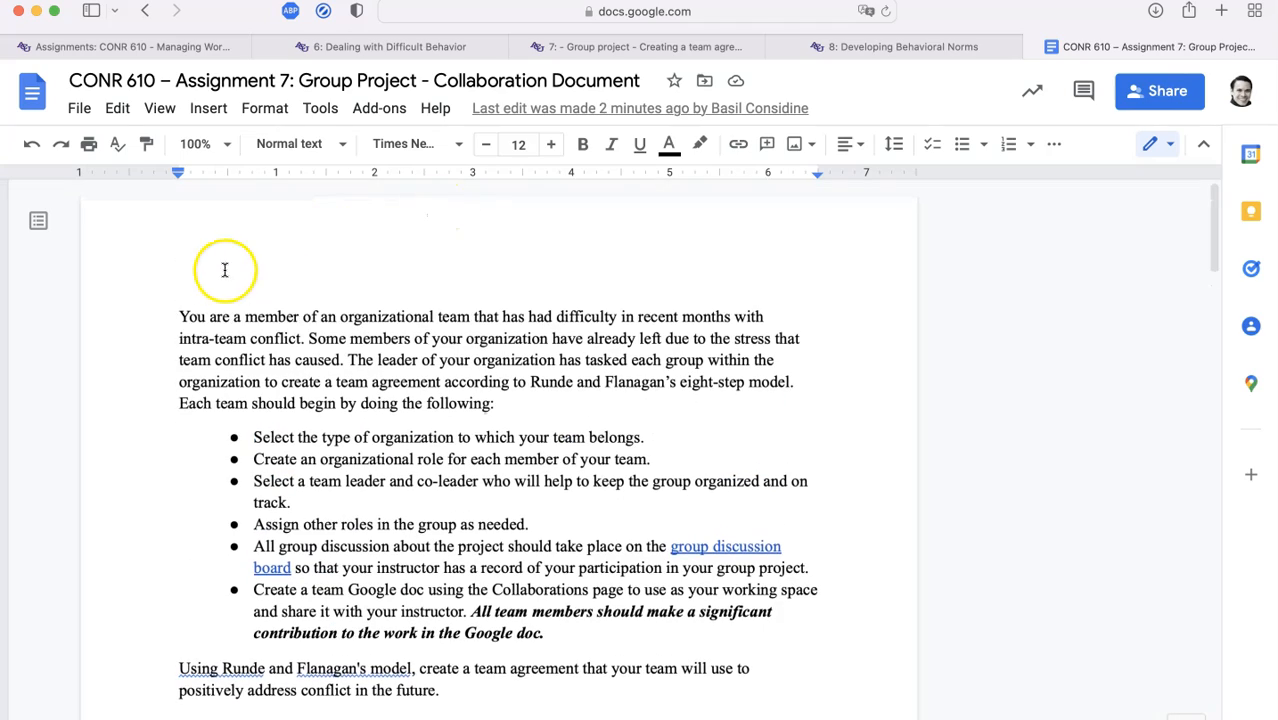
{"action": "left_click_drag", "start_coordinate": [172, 316], "coordinate": [689, 698]}
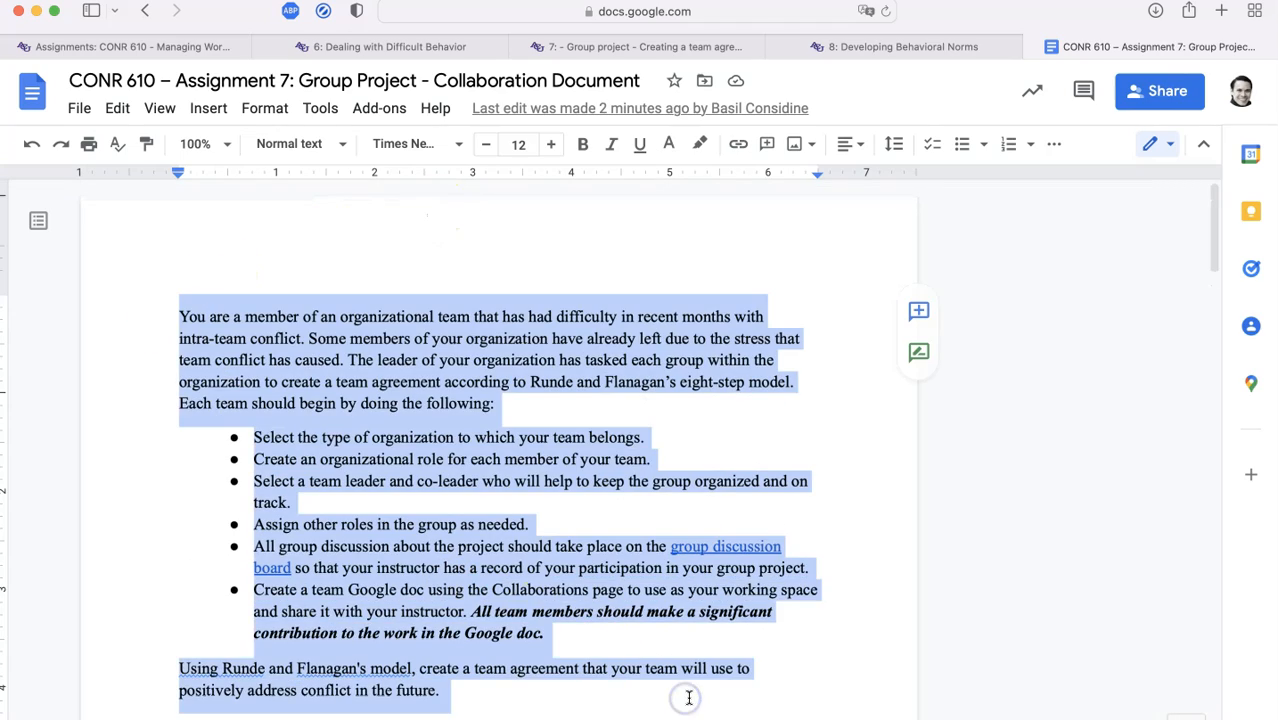
{"action": "scroll", "coordinate": [689, 698], "scroll_direction": "down", "scroll_amount": 10}
{"action": "scroll", "coordinate": [689, 698], "scroll_direction": "up", "scroll_amount": 8}
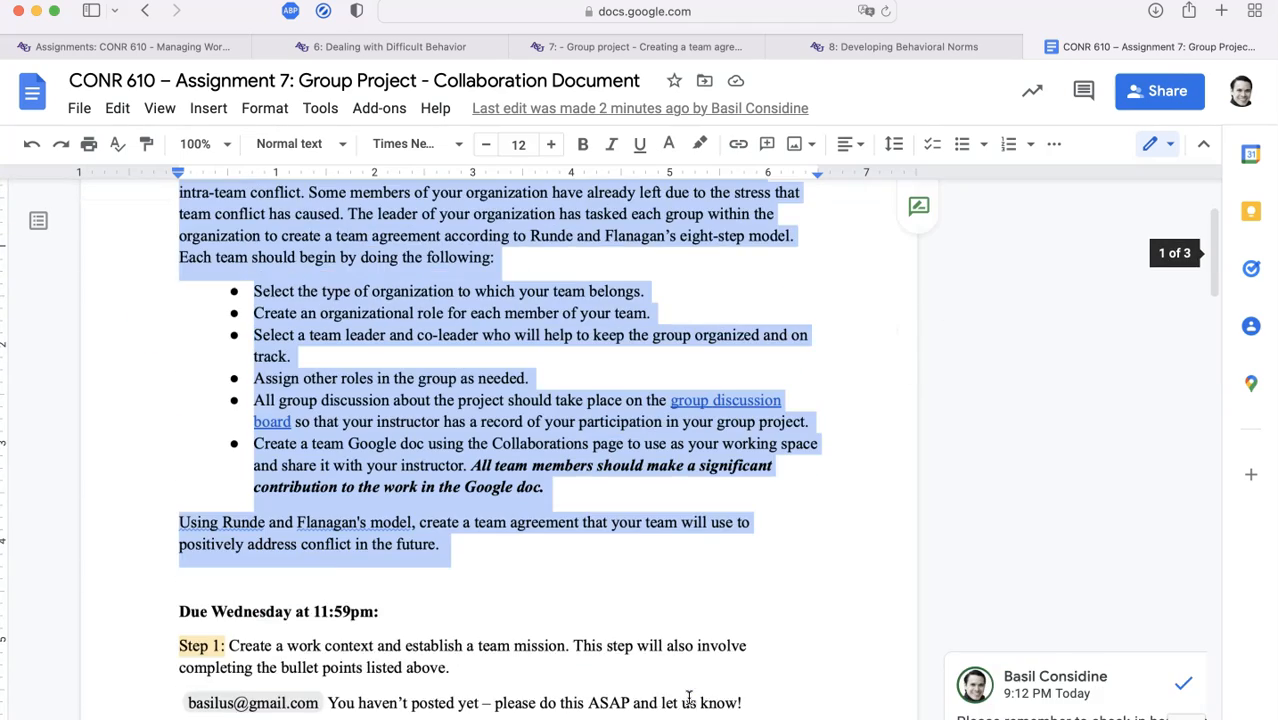
{"action": "scroll", "coordinate": [689, 698], "scroll_direction": "down", "scroll_amount": 15}
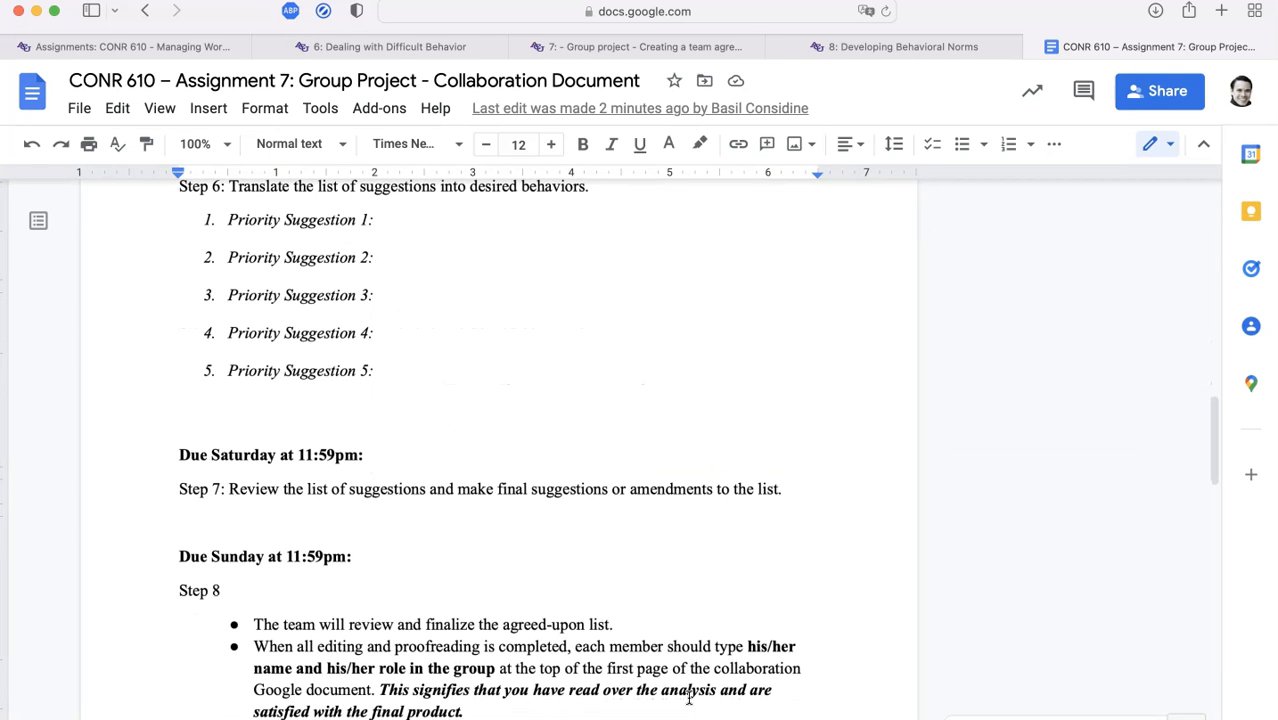
{"action": "scroll", "coordinate": [689, 698], "scroll_direction": "down", "scroll_amount": 2}
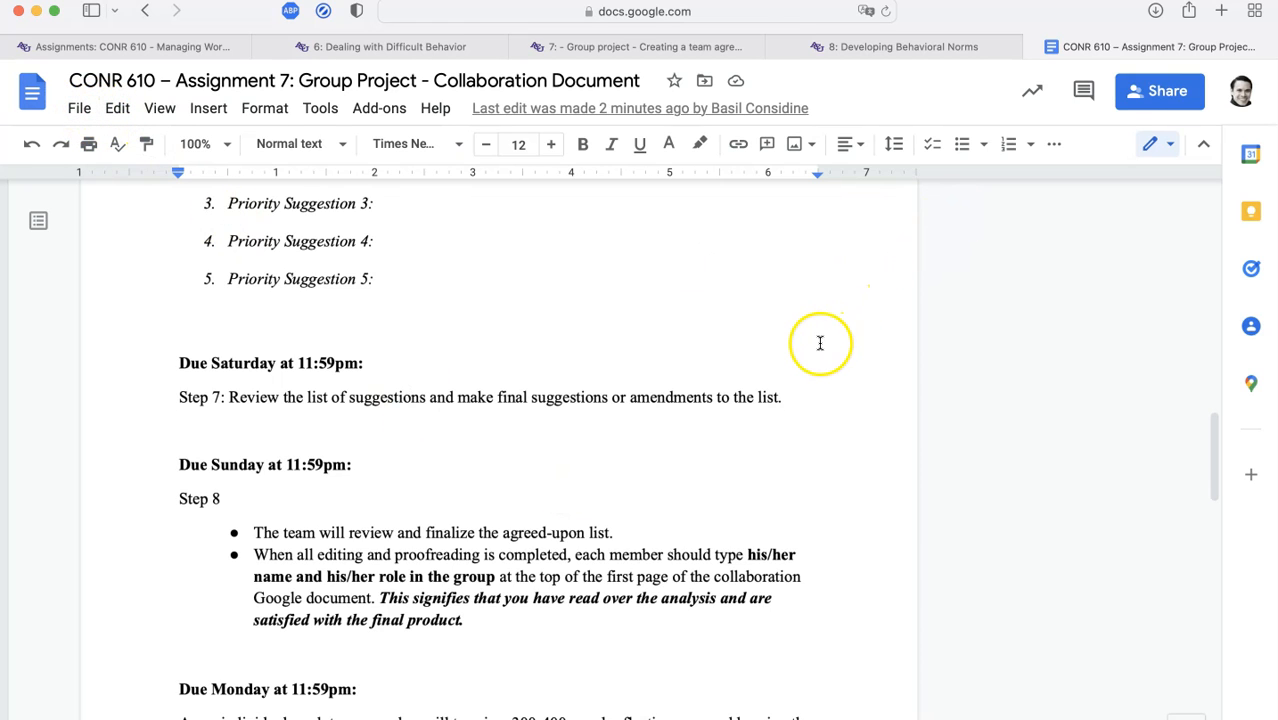
{"action": "scroll", "coordinate": [822, 344], "scroll_direction": "up", "scroll_amount": 5}
Re-insert the five Priority Suggestion lines as a tracked change in Suggesting mode
{"action": "left_click_drag", "start_coordinate": [422, 523], "coordinate": [176, 380]}
{"action": "key", "text": "super+c"}
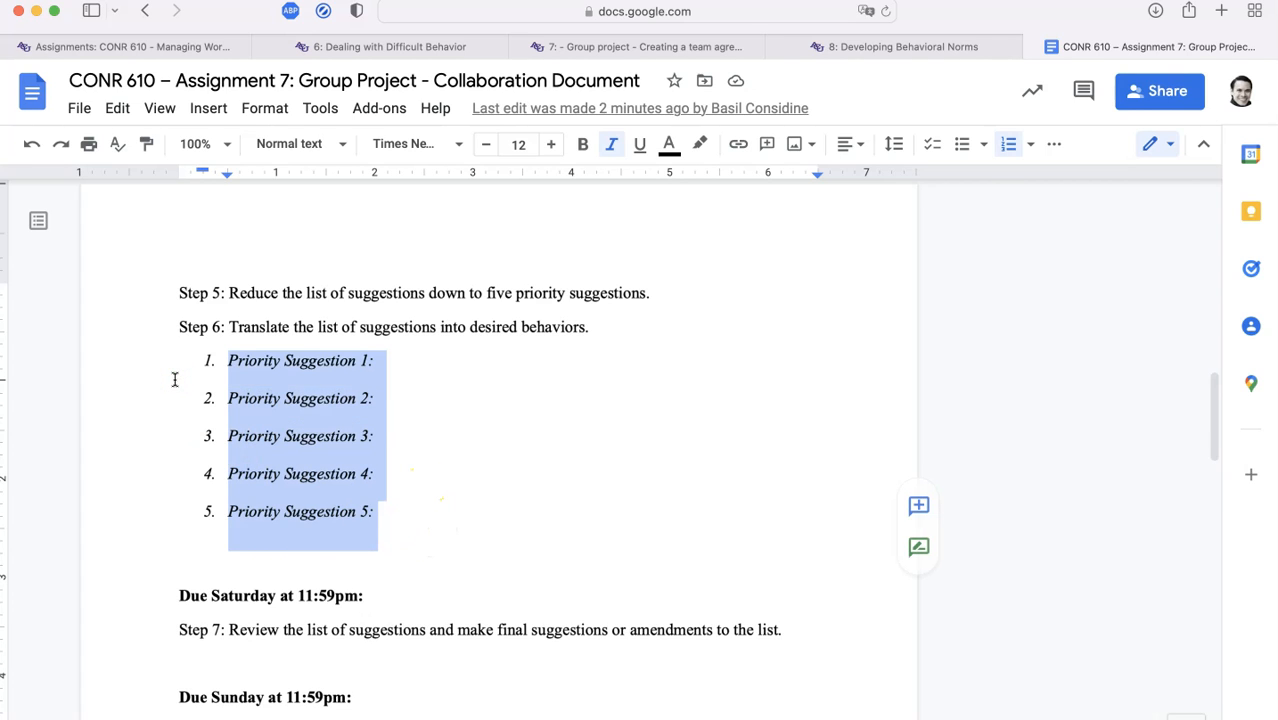
{"action": "key", "text": "BackSpace"}
{"action": "key", "text": "BackSpace"}
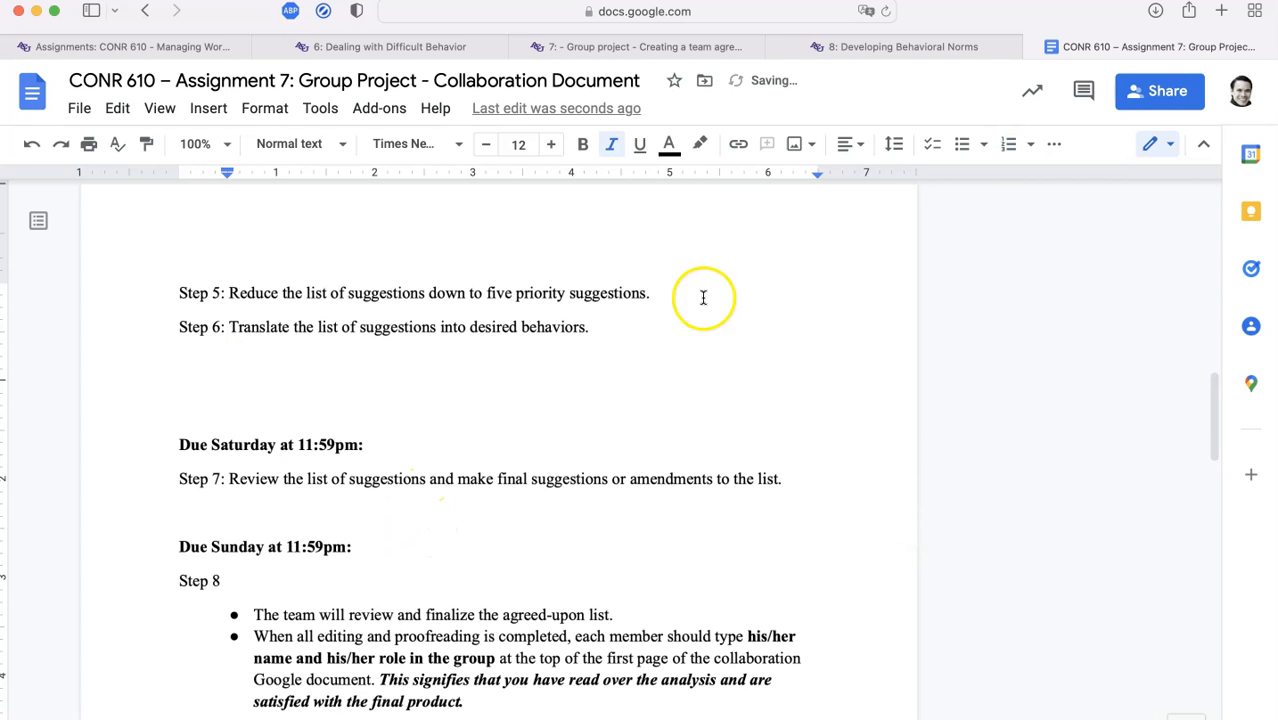
{"action": "left_click", "coordinate": [1153, 146]}
{"action": "left_click", "coordinate": [1113, 236]}
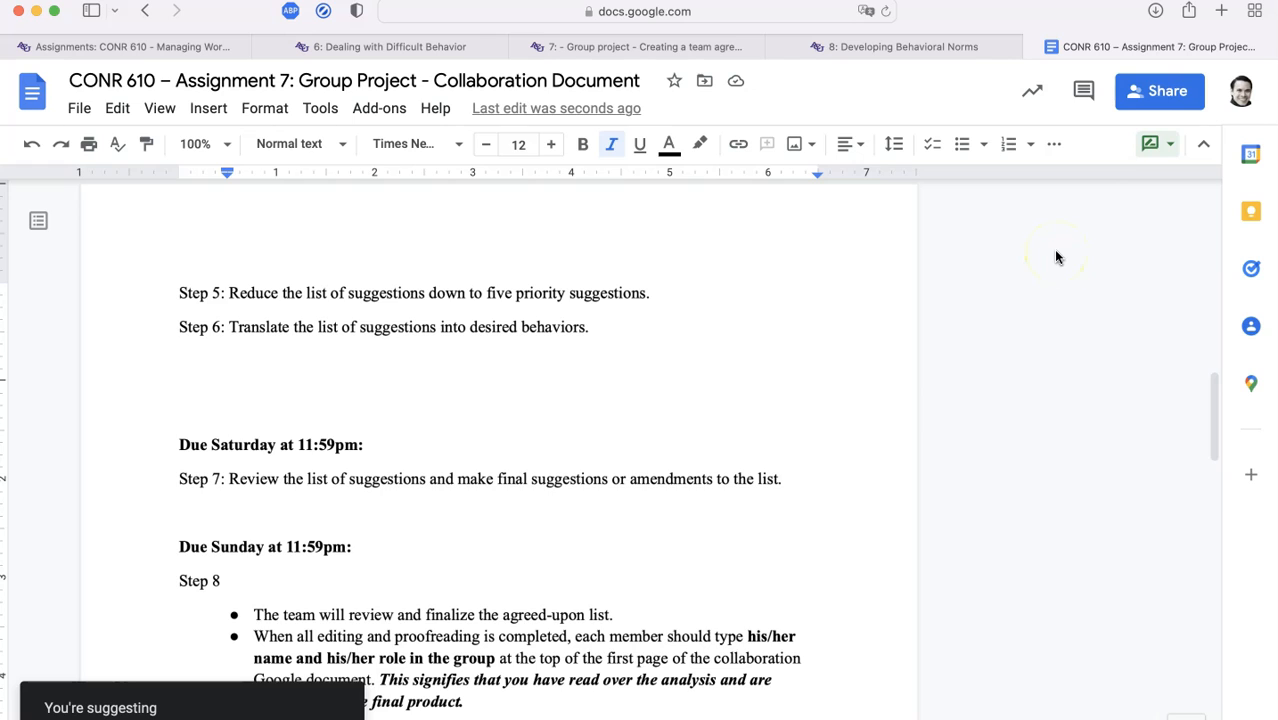
{"action": "key", "text": "super+v"}
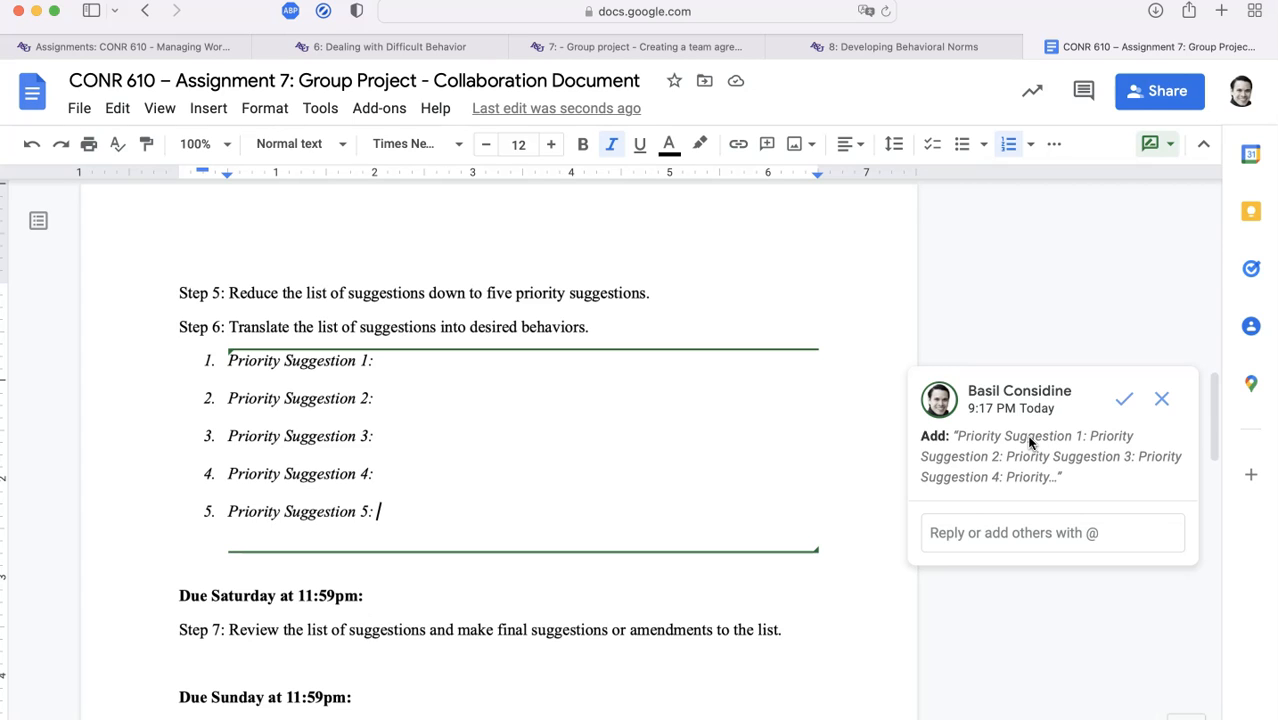
Reply 'This is great! Thank you!' on the Priority Suggestion suggestion card
{"action": "left_click", "coordinate": [1022, 533]}
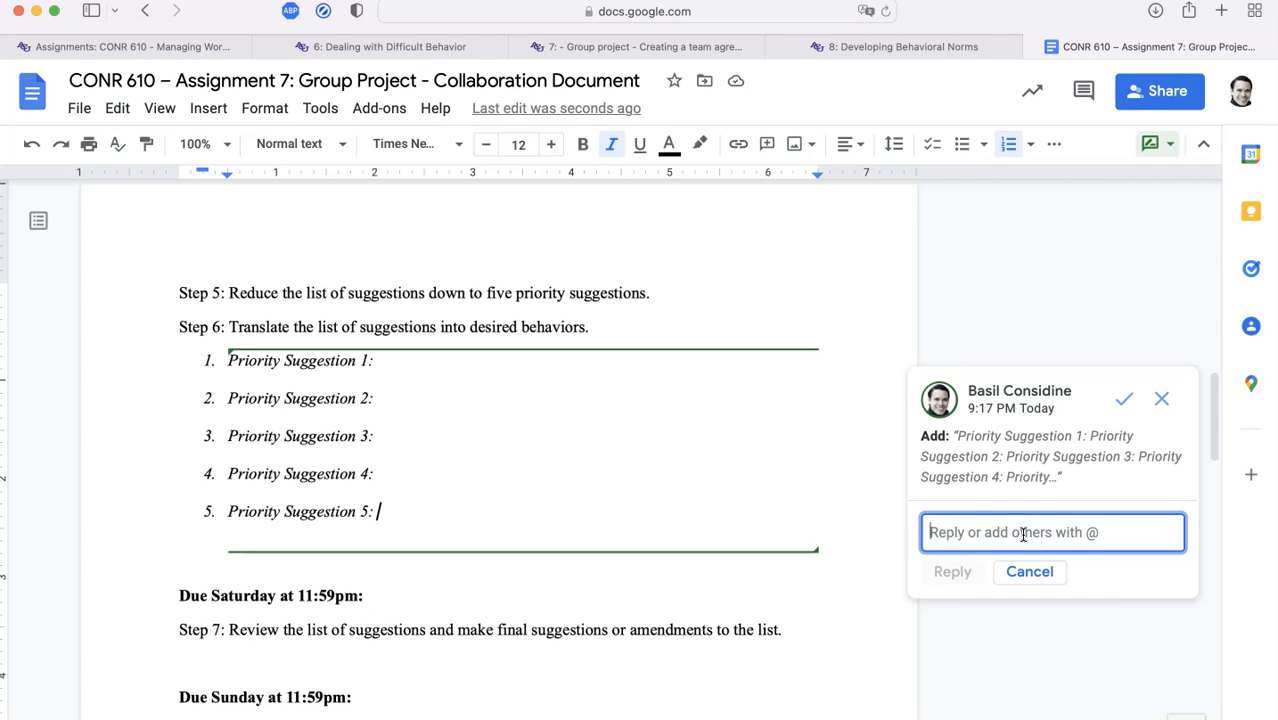
{"action": "type", "text": "This is great! Thank you!"}
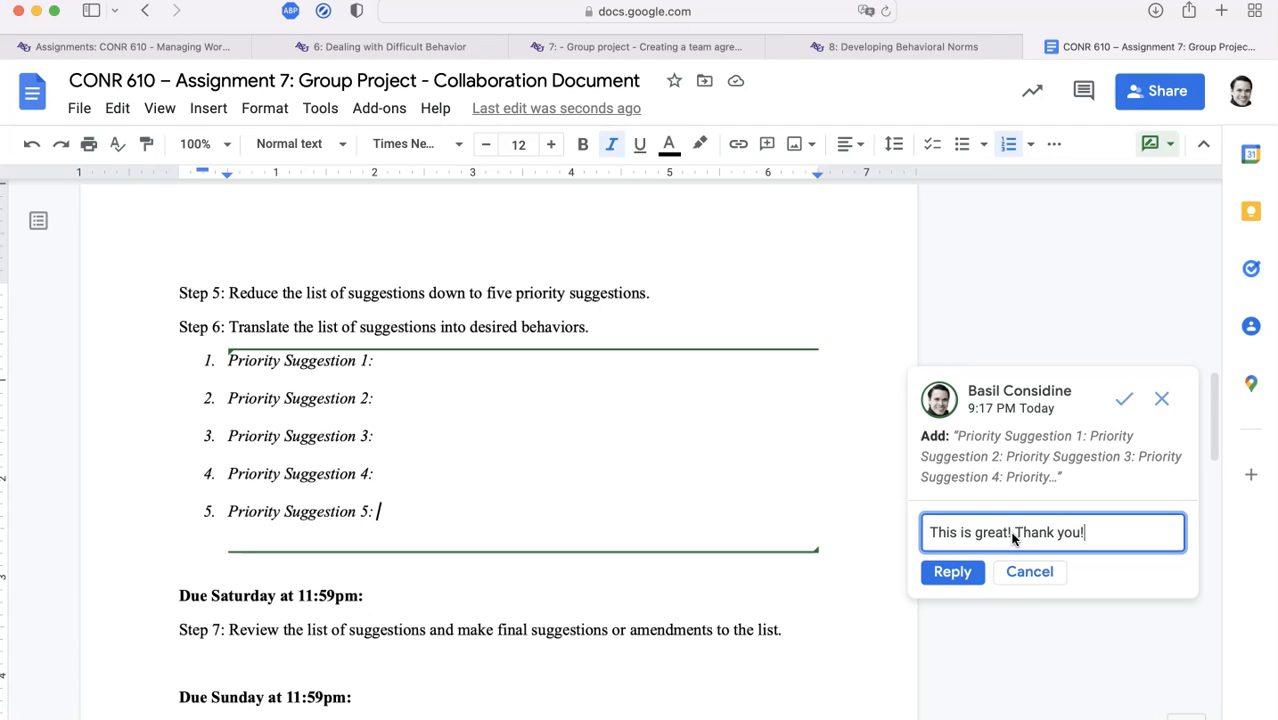
{"action": "key", "text": "super+Return"}
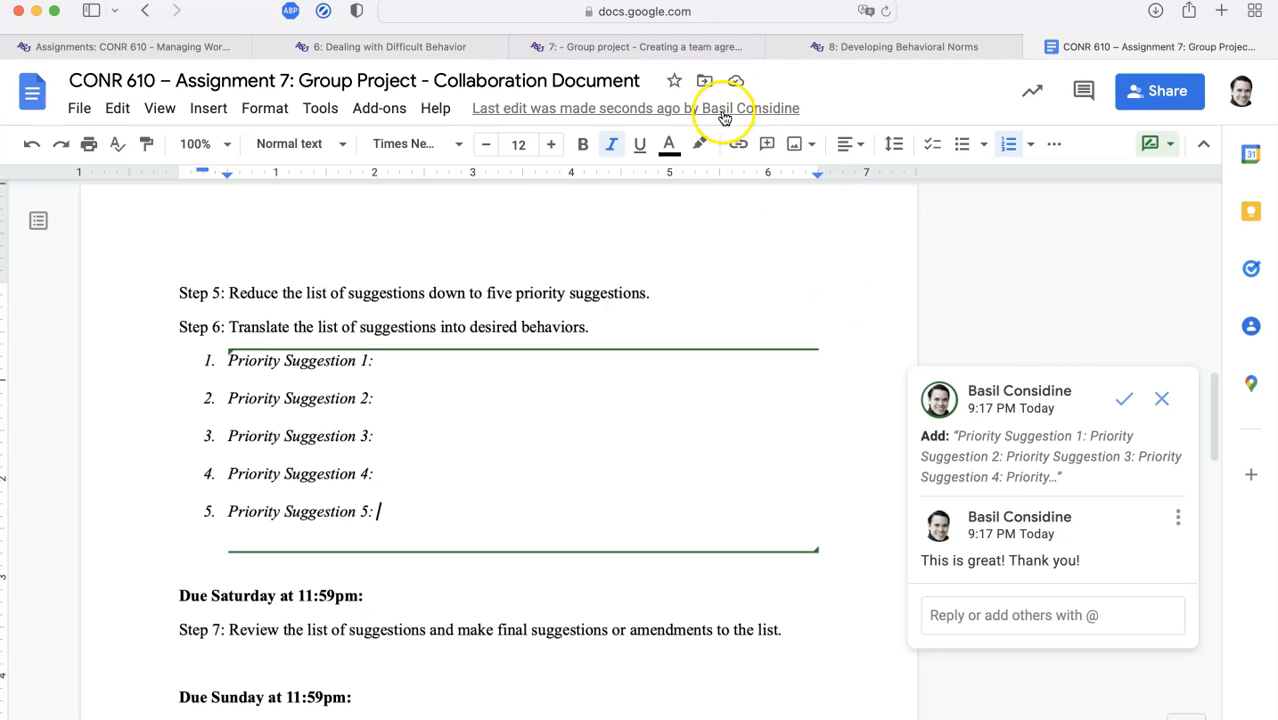
{"action": "scroll", "coordinate": [643, 408], "scroll_direction": "down", "scroll_amount": 5}
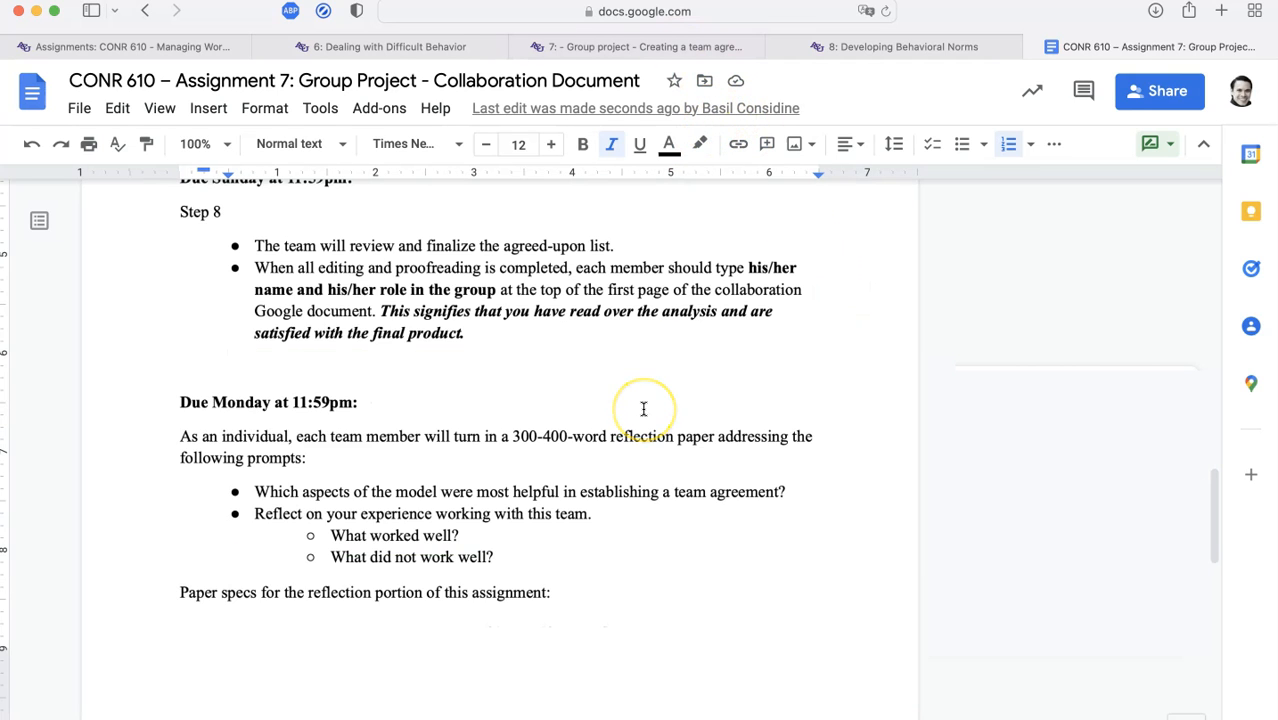
{"action": "scroll", "coordinate": [643, 408], "scroll_direction": "up", "scroll_amount": 2}
{"action": "scroll", "coordinate": [643, 408], "scroll_direction": "up", "scroll_amount": 4}
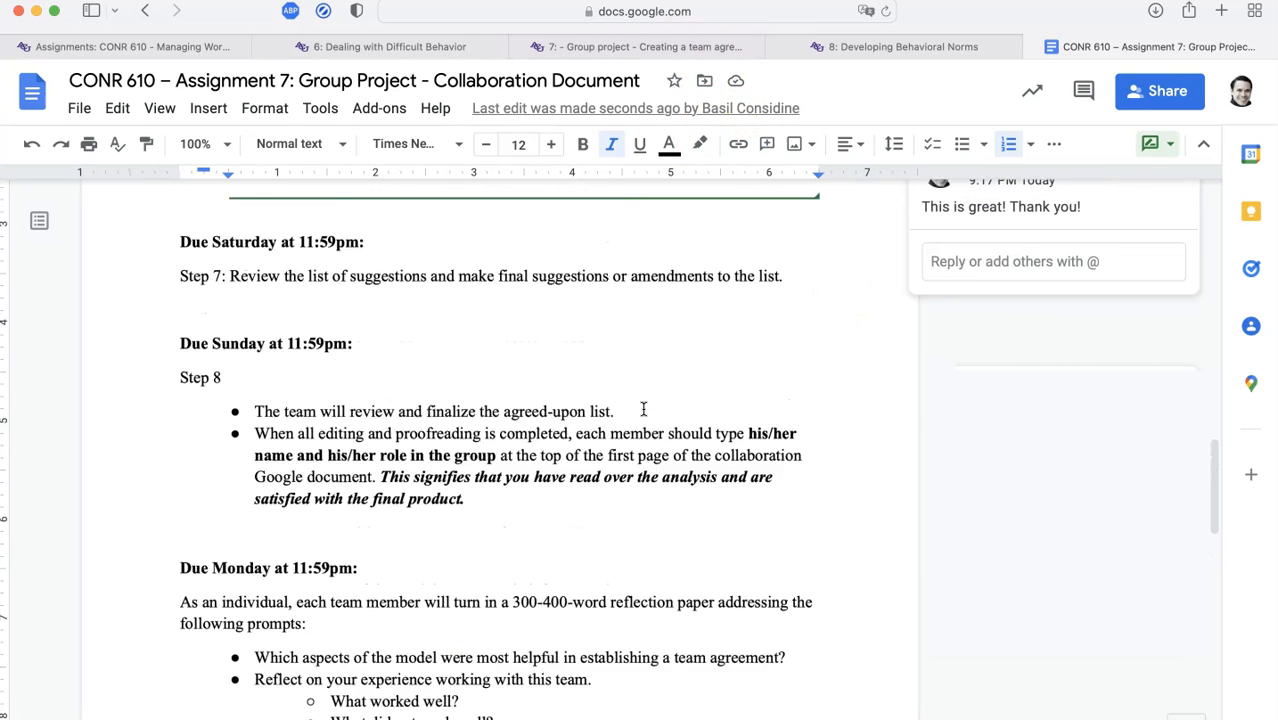
{"action": "left_click_drag", "start_coordinate": [318, 517], "coordinate": [456, 519]}
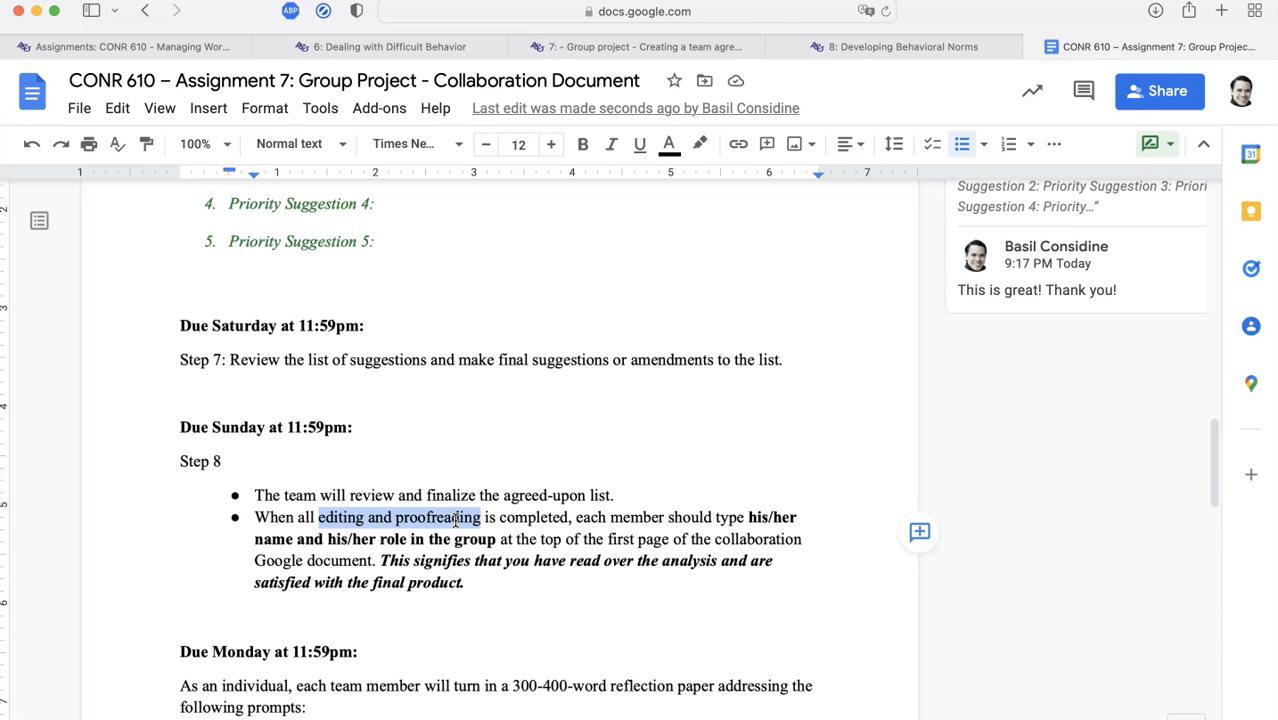
{"action": "scroll", "coordinate": [455, 519], "scroll_direction": "up", "scroll_amount": 10}
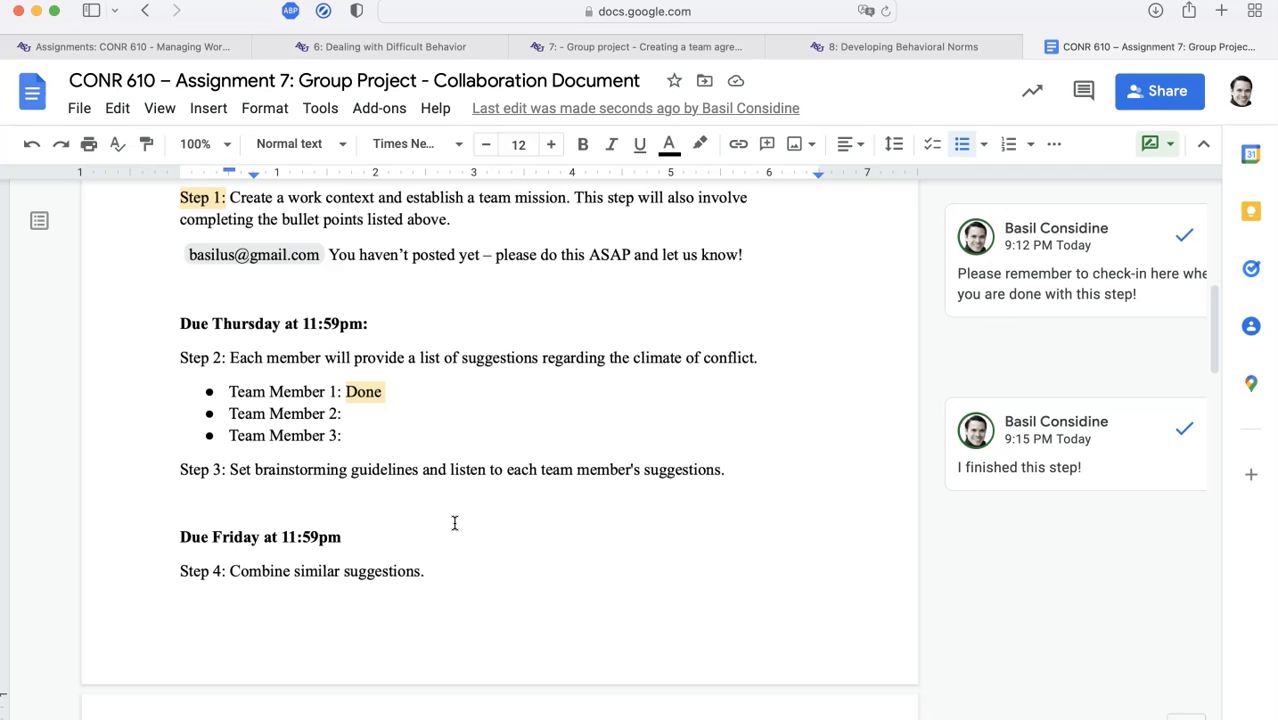
{"action": "scroll", "coordinate": [454, 522], "scroll_direction": "down", "scroll_amount": 5}
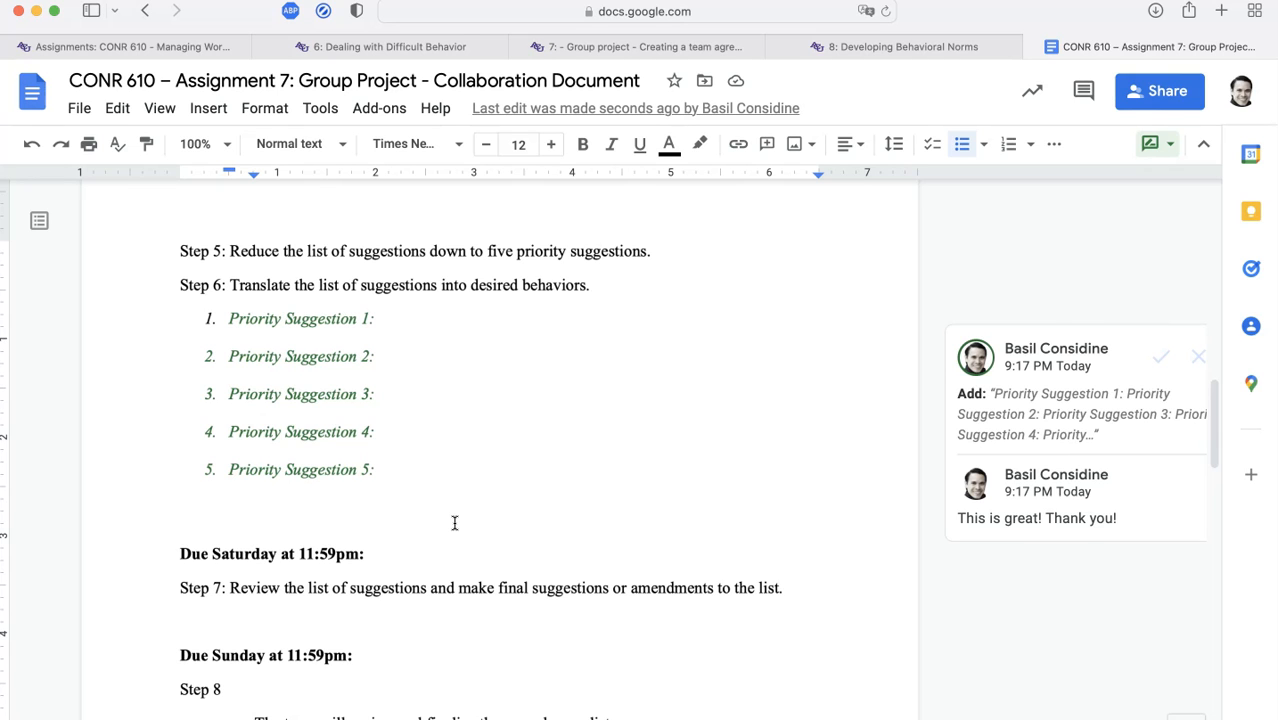
{"action": "scroll", "coordinate": [454, 523], "scroll_direction": "down", "scroll_amount": 5}
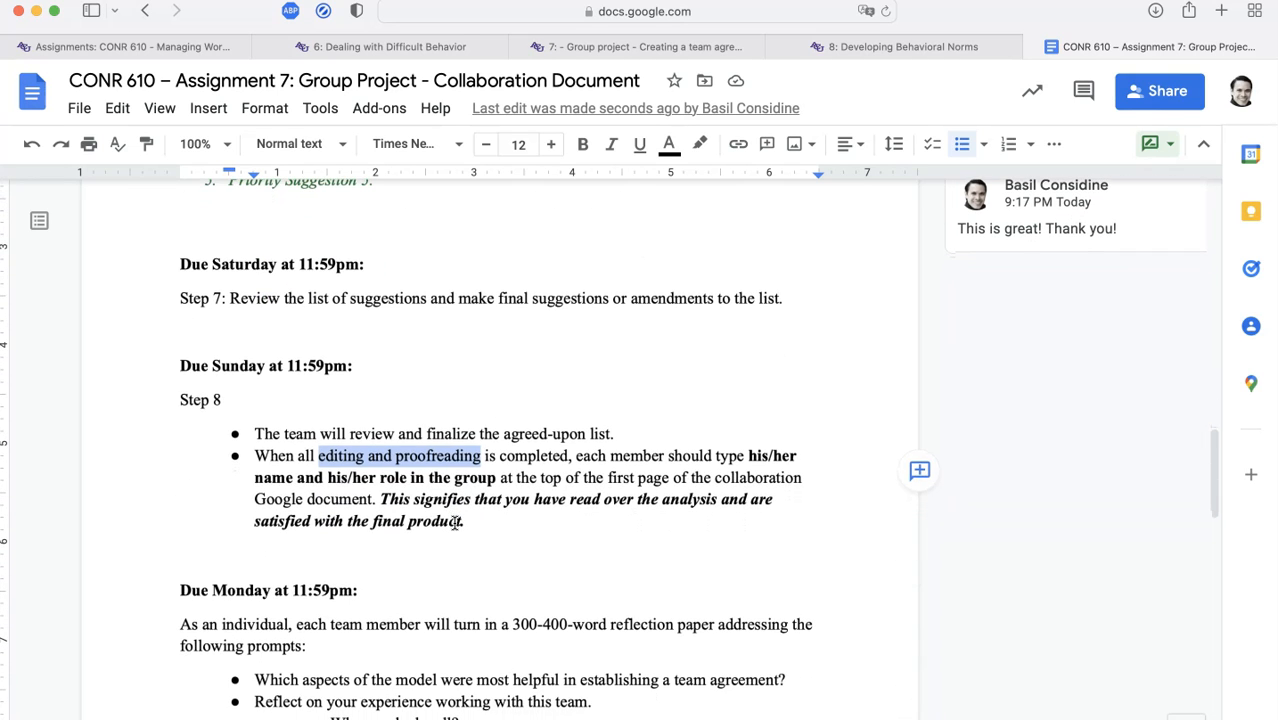
{"action": "scroll", "coordinate": [454, 523], "scroll_direction": "down", "scroll_amount": 2}
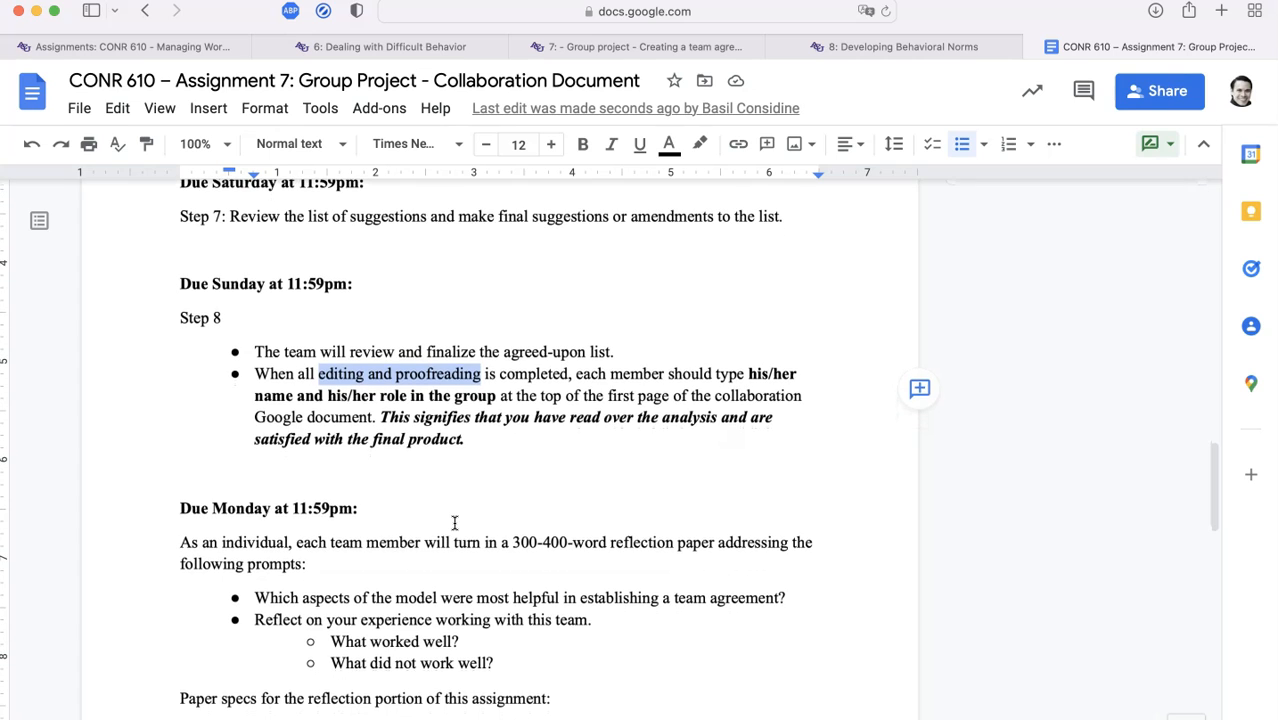
{"action": "scroll", "coordinate": [454, 523], "scroll_direction": "up", "scroll_amount": 3}
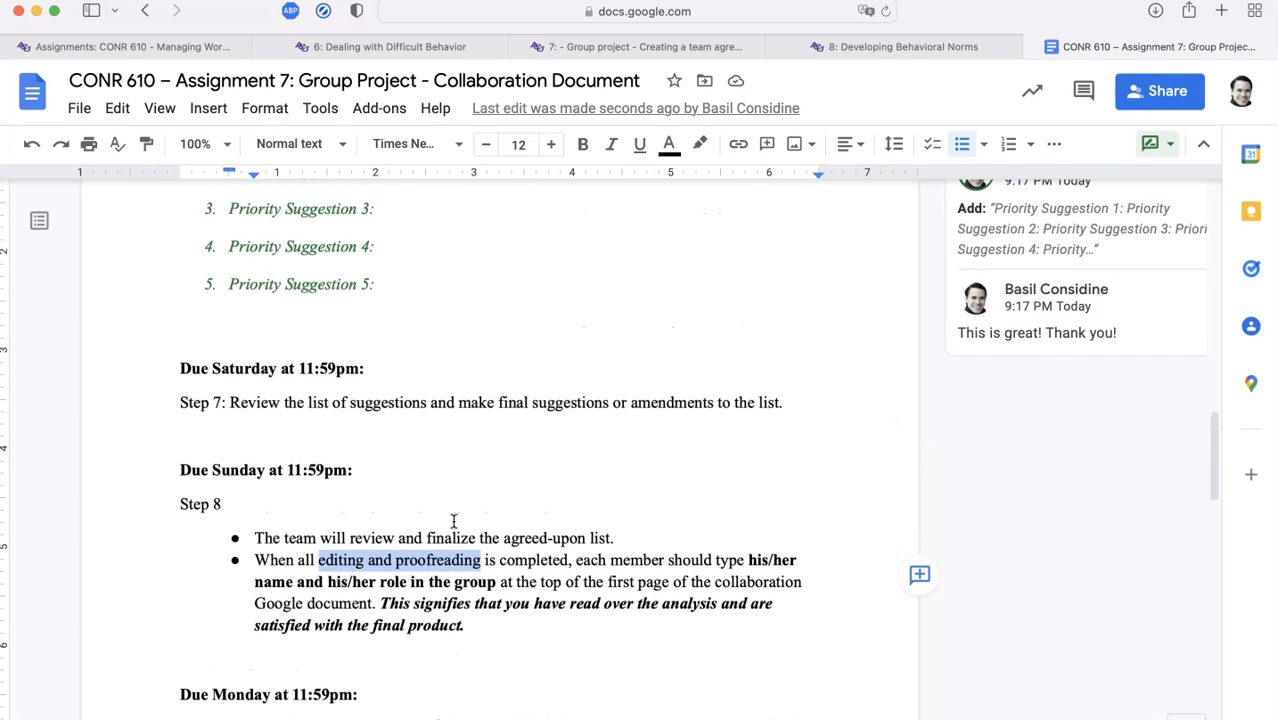
{"action": "scroll", "coordinate": [454, 521], "scroll_direction": "up", "scroll_amount": 4}
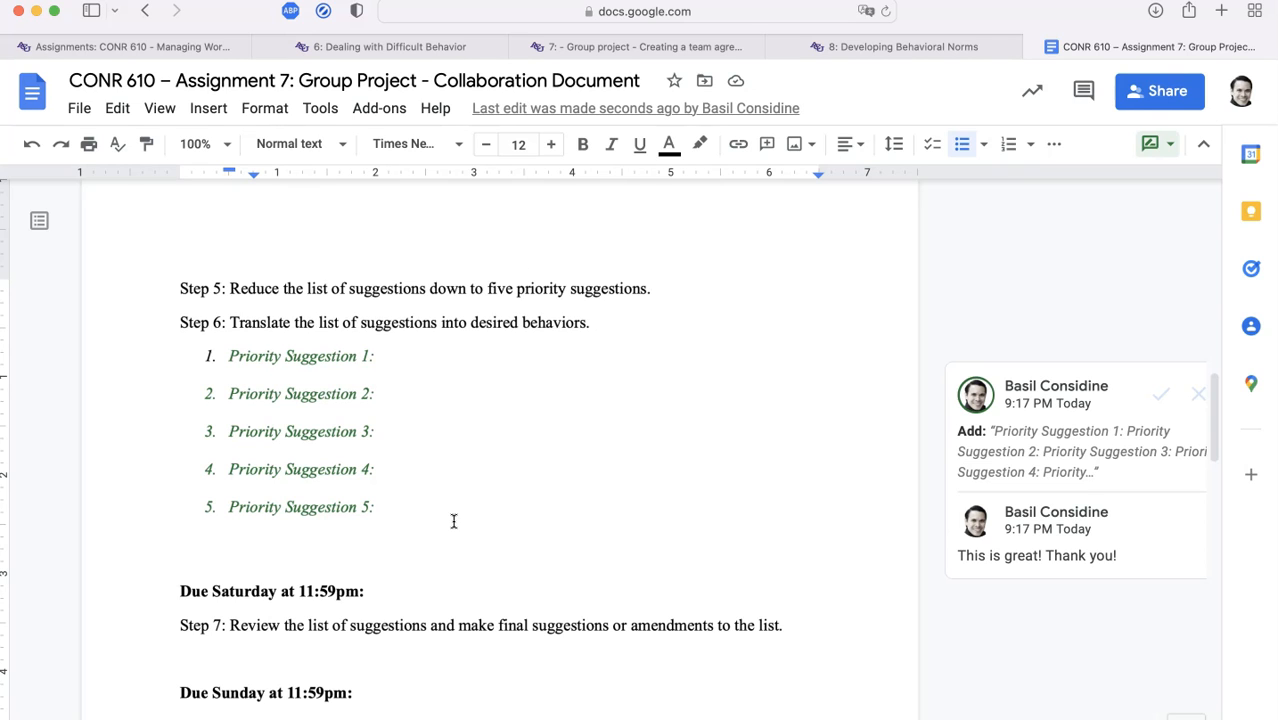
{"action": "scroll", "coordinate": [730, 506], "scroll_direction": "right", "scroll_amount": 1}
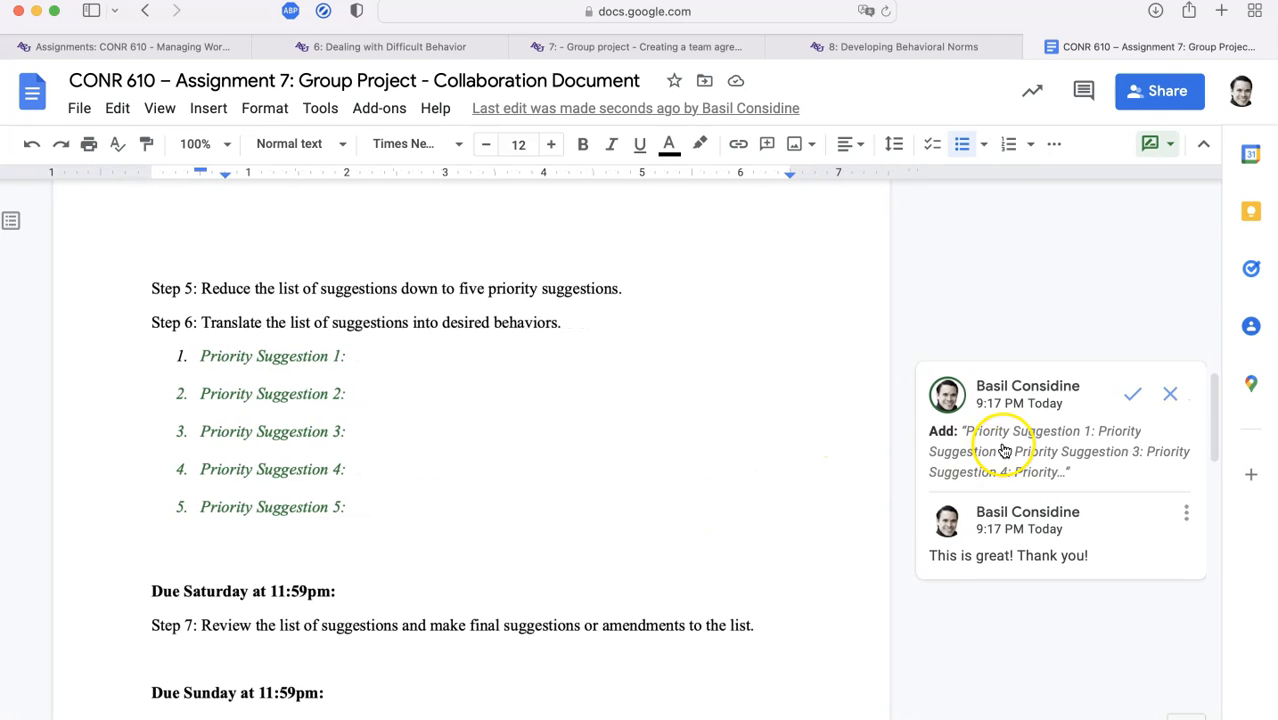
Accept the suggested Priority Suggestion 1–5 list under Step 6, keeping the editing mode unchanged
{"action": "left_click", "coordinate": [1160, 145]}
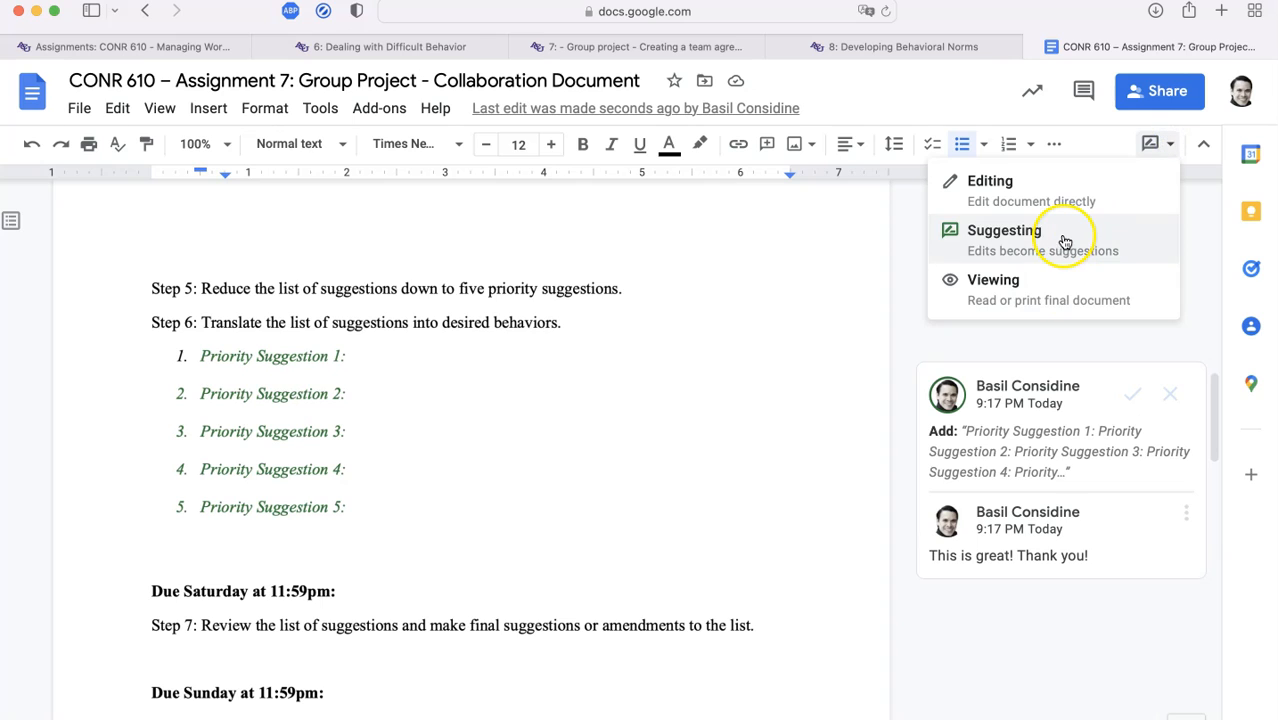
{"action": "left_click", "coordinate": [1135, 339]}
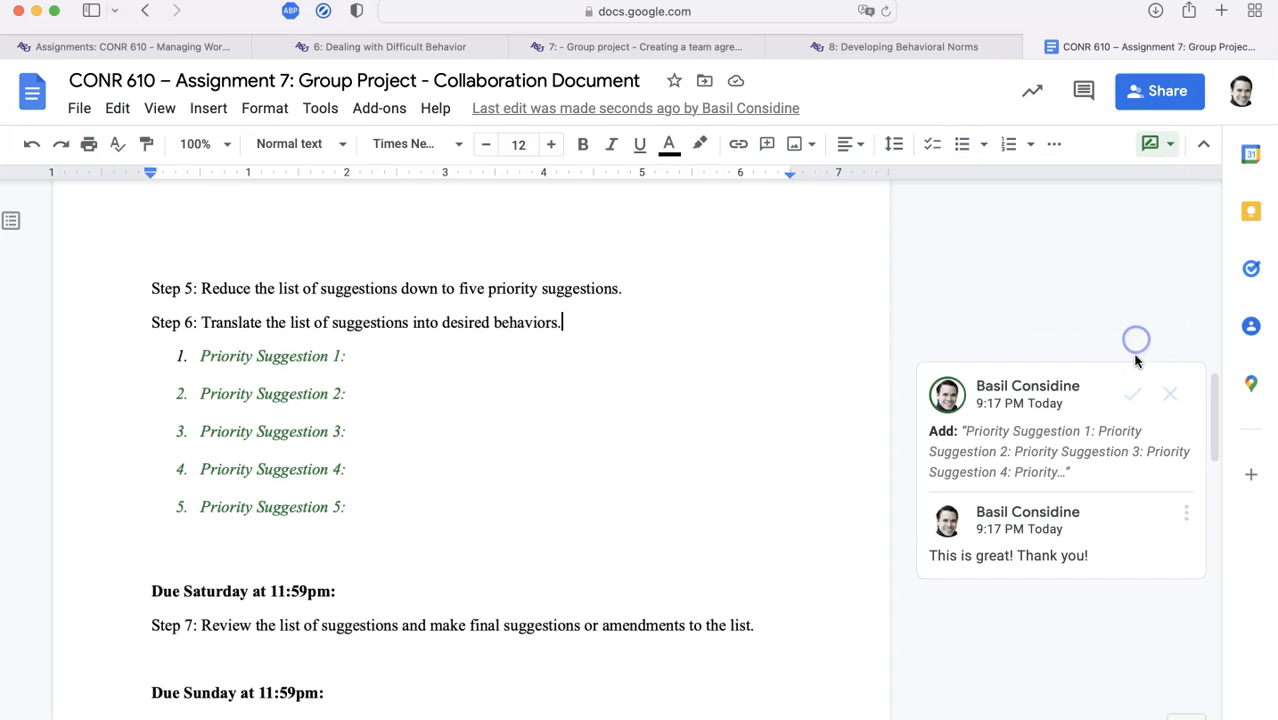
{"action": "left_click", "coordinate": [1133, 399]}
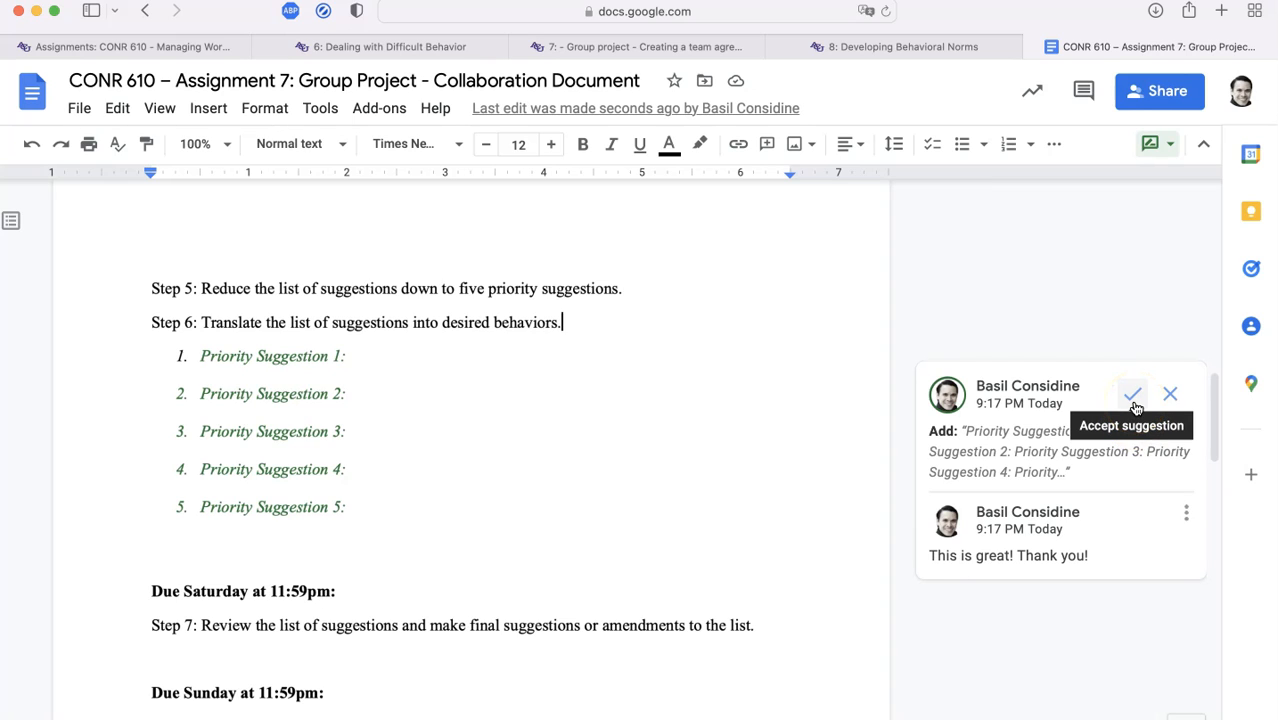
{"action": "left_click", "coordinate": [1170, 396]}
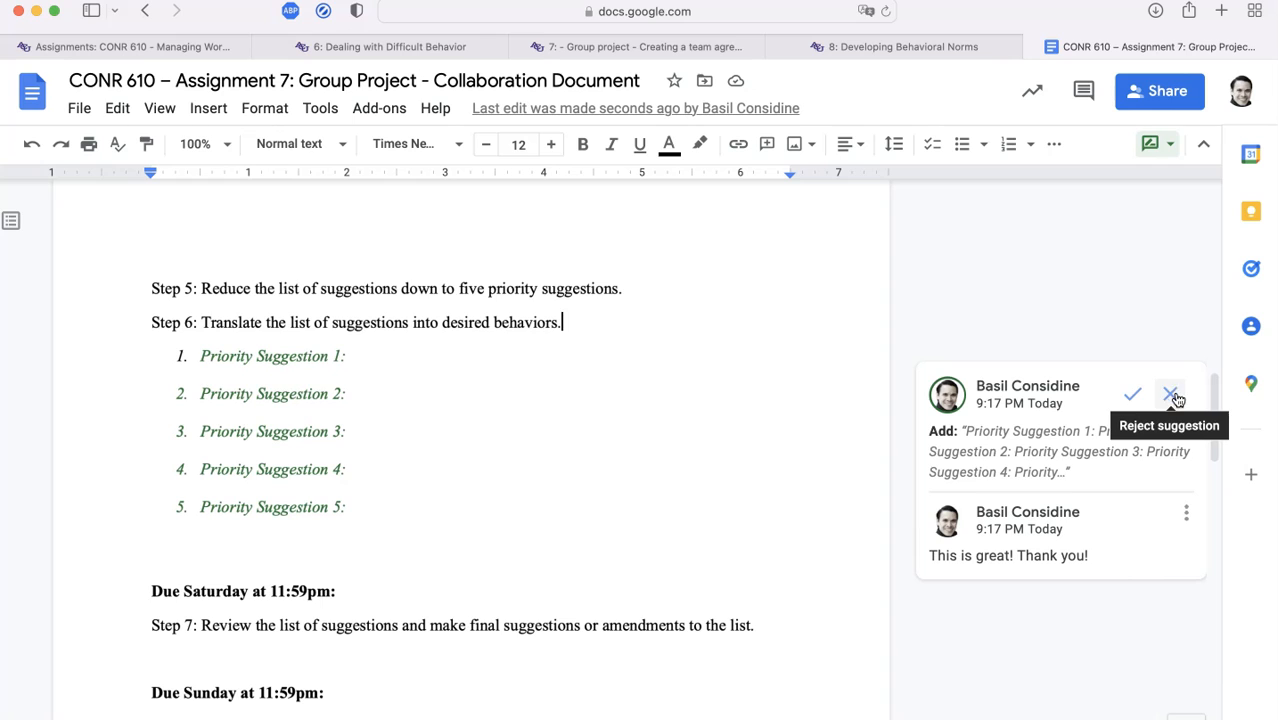
{"action": "left_click", "coordinate": [1126, 400]}
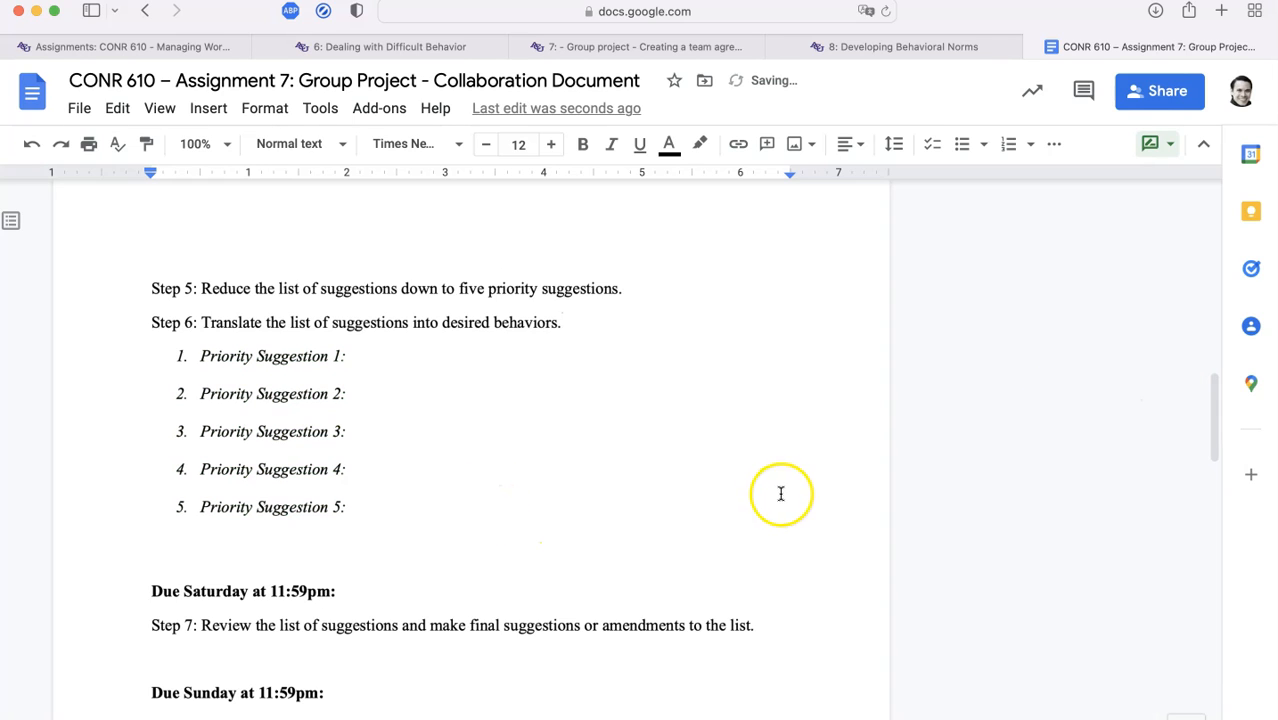
{"action": "left_click", "coordinate": [1163, 147]}
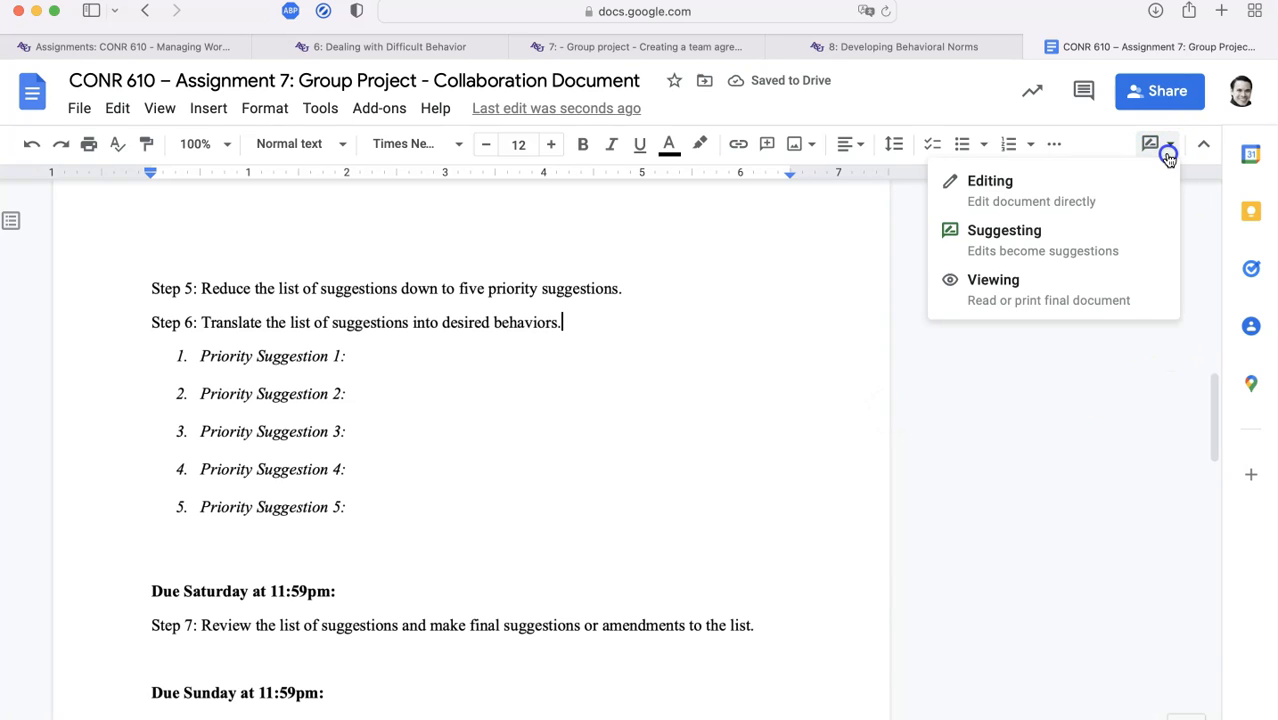
{"action": "left_click", "coordinate": [972, 359]}
Delete the Step 1 check-in reminder comment and the 'I finished this step!' comment on Done
{"action": "scroll", "coordinate": [972, 362], "scroll_direction": "up", "scroll_amount": 10}
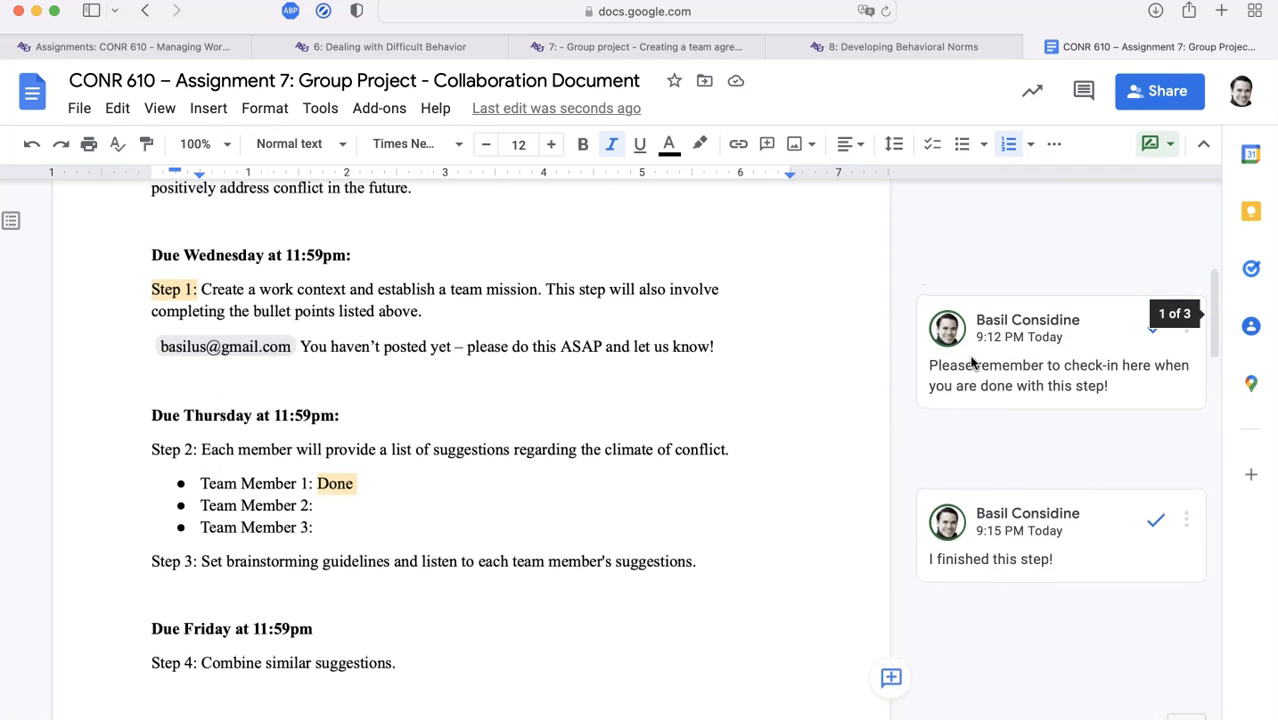
{"action": "scroll", "coordinate": [973, 363], "scroll_direction": "up", "scroll_amount": 1}
{"action": "left_click", "coordinate": [1188, 463]}
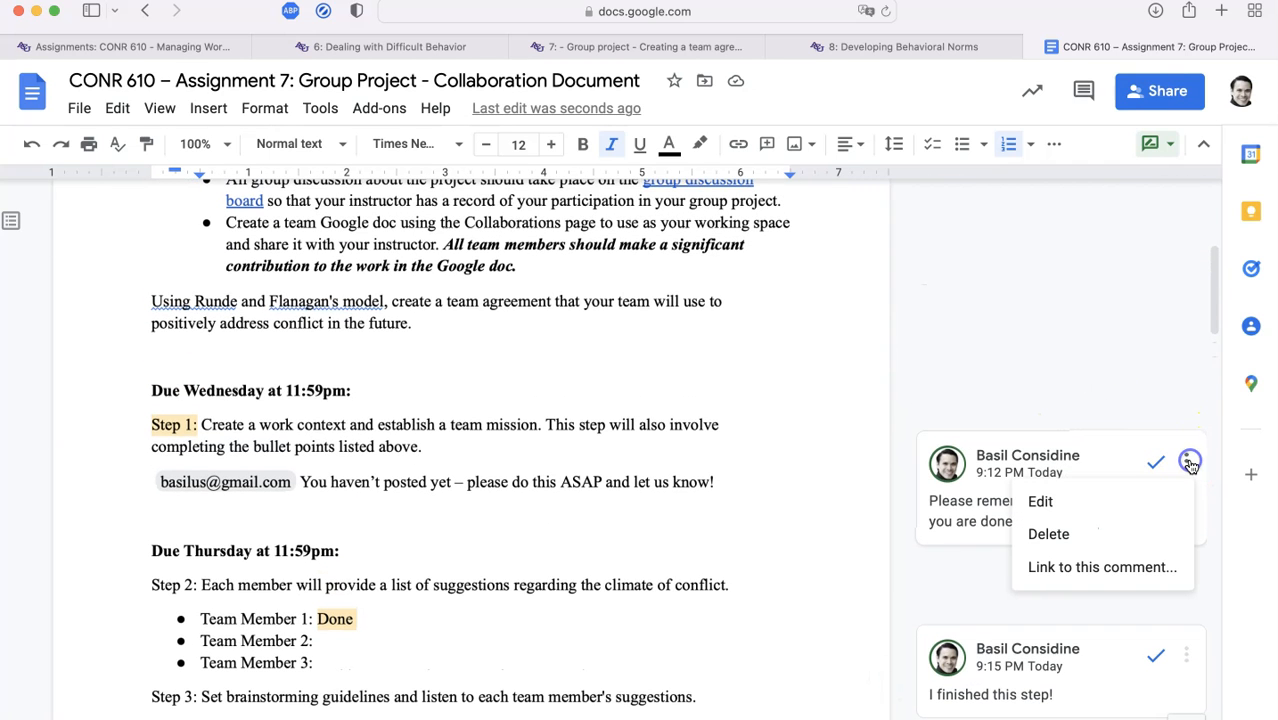
{"action": "left_click", "coordinate": [1157, 531]}
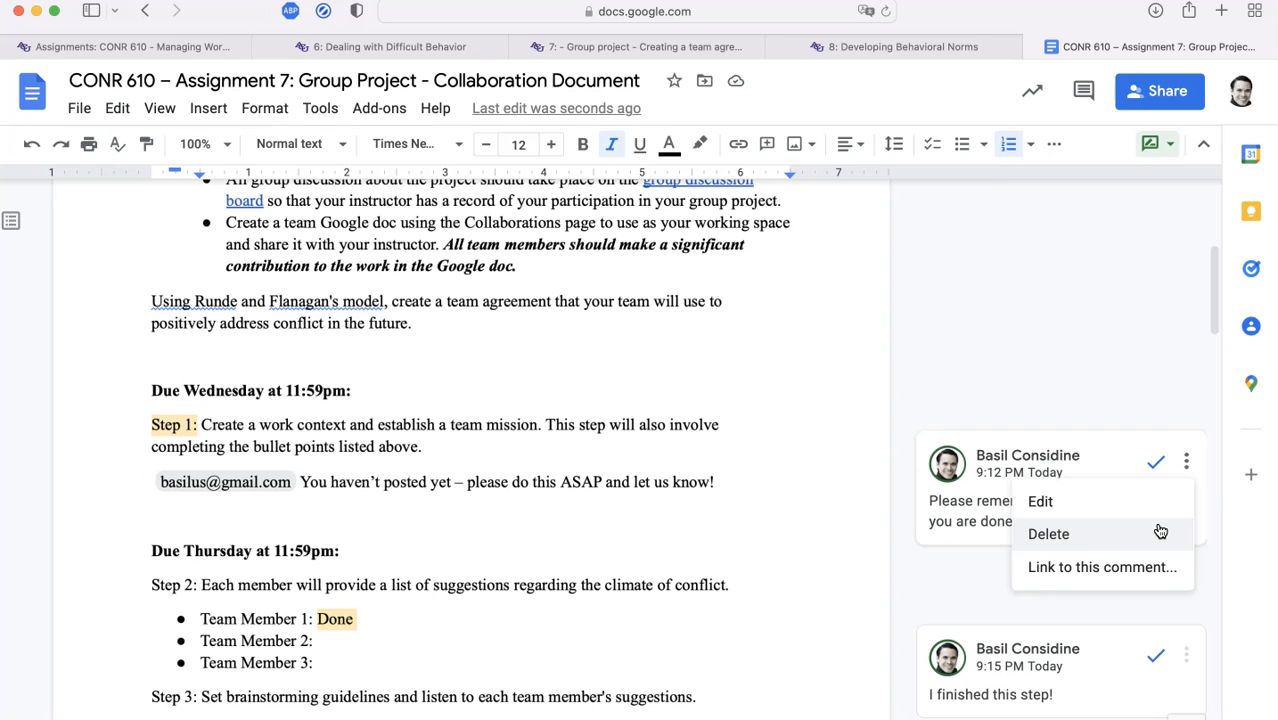
{"action": "left_click", "coordinate": [1160, 531]}
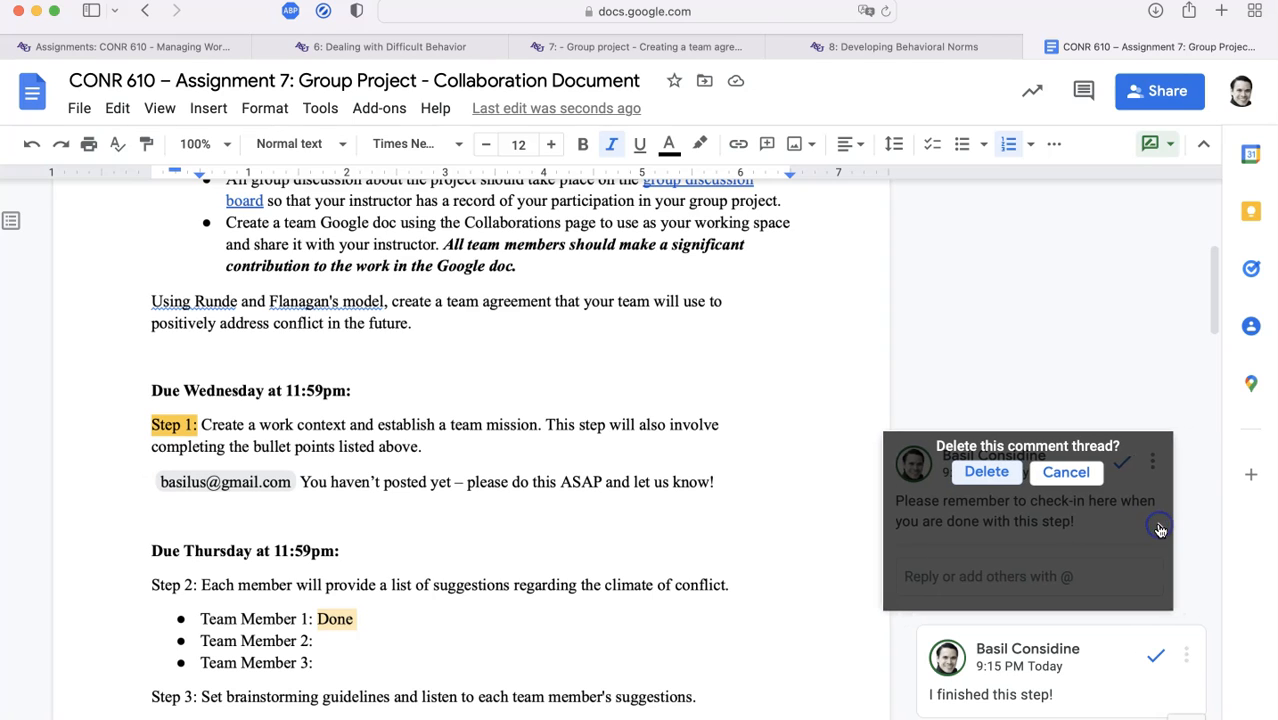
{"action": "left_click", "coordinate": [969, 481]}
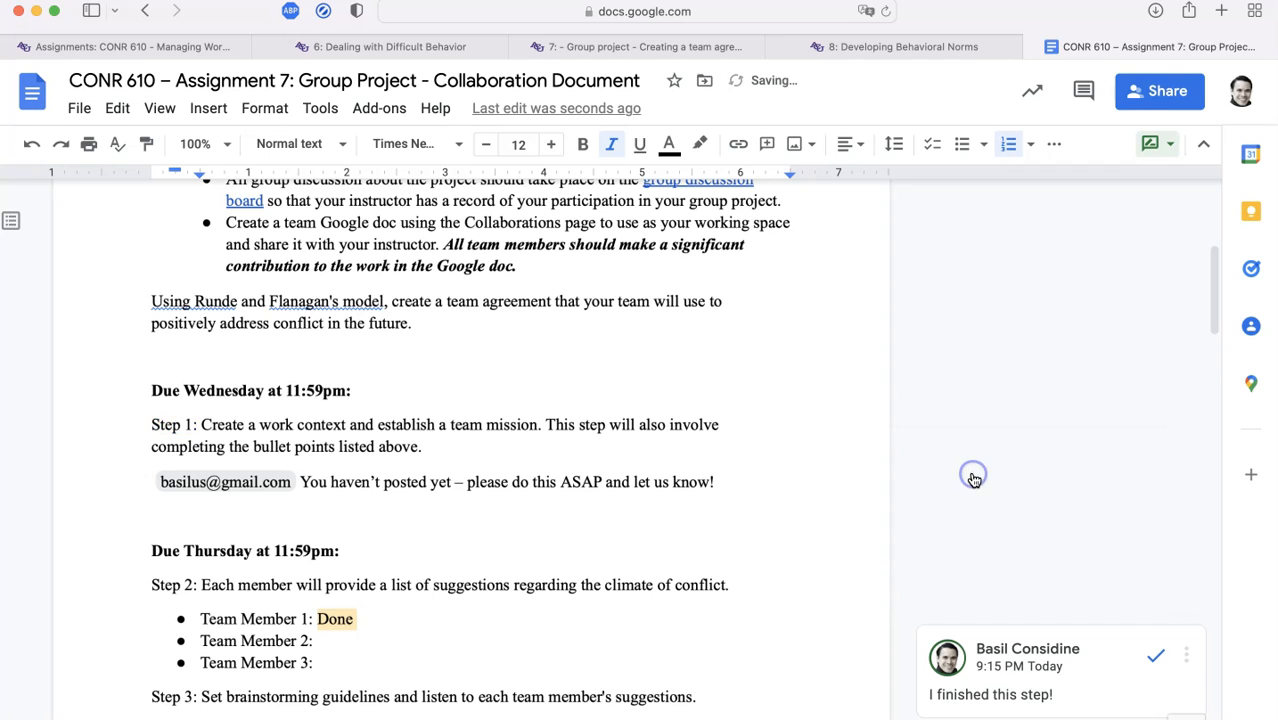
{"action": "scroll", "coordinate": [973, 420], "scroll_direction": "down", "scroll_amount": 5}
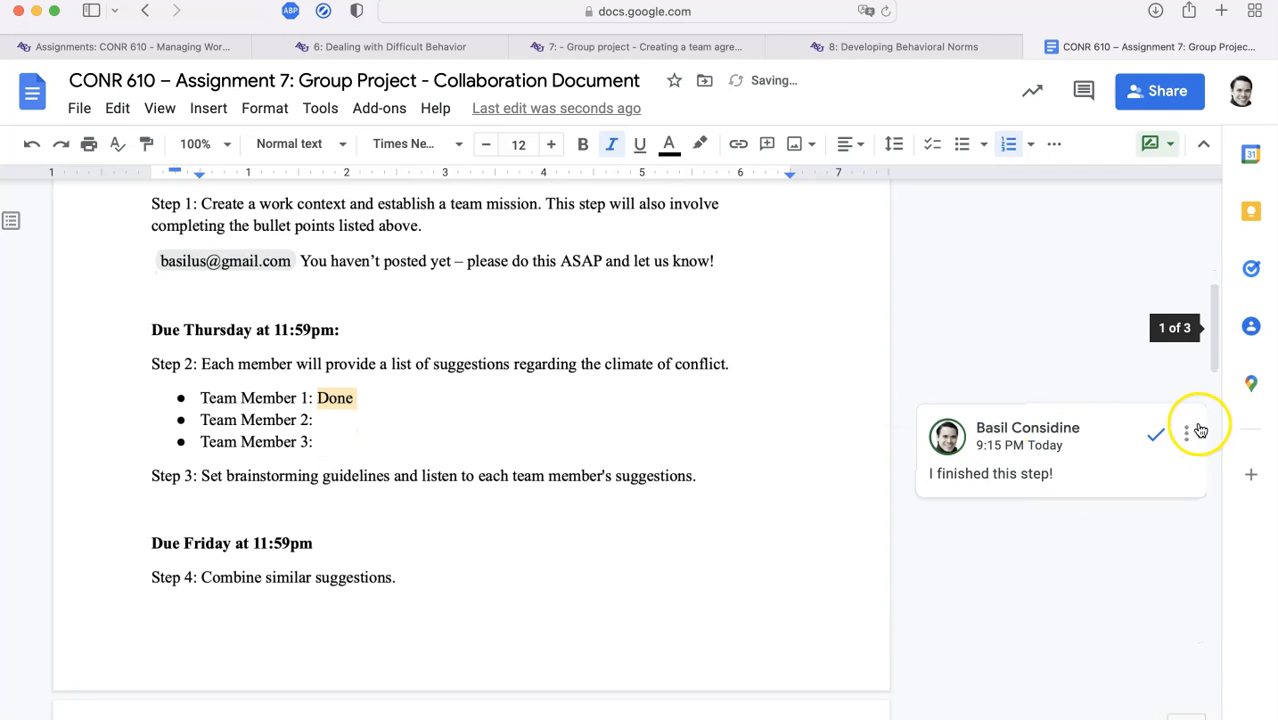
{"action": "left_click", "coordinate": [1186, 432]}
{"action": "left_click", "coordinate": [1138, 505]}
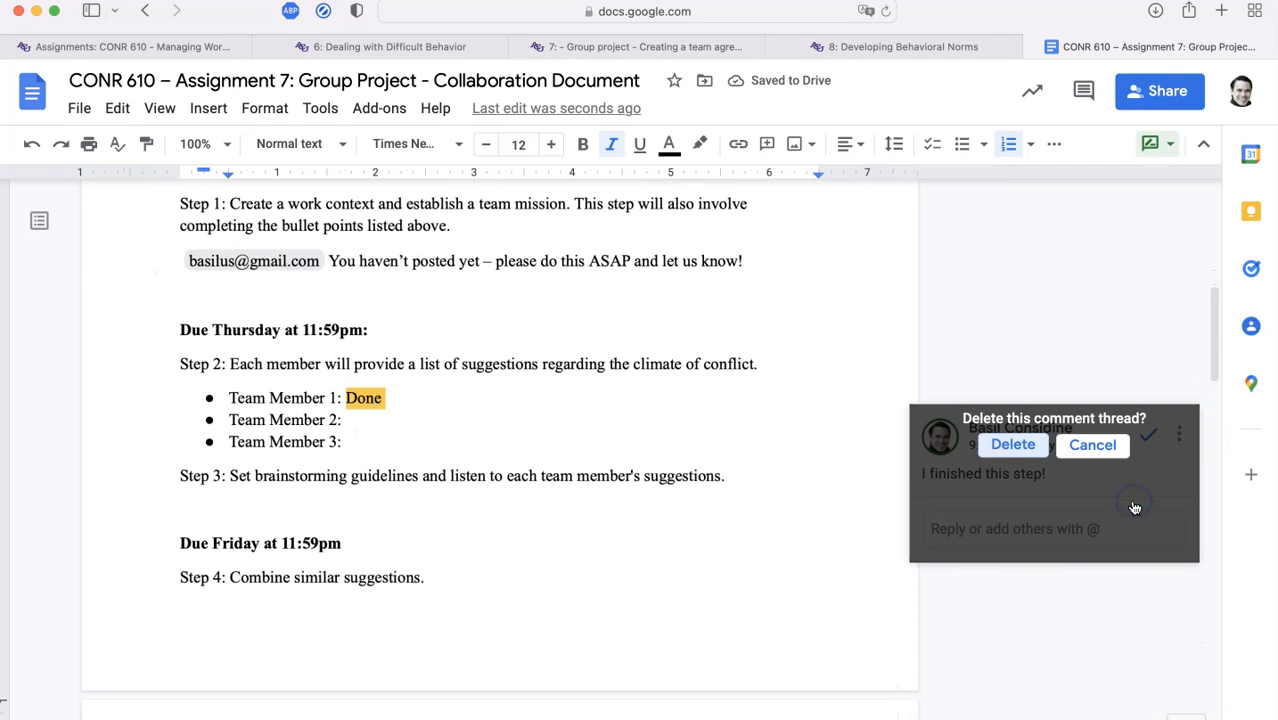
{"action": "left_click", "coordinate": [1001, 449]}
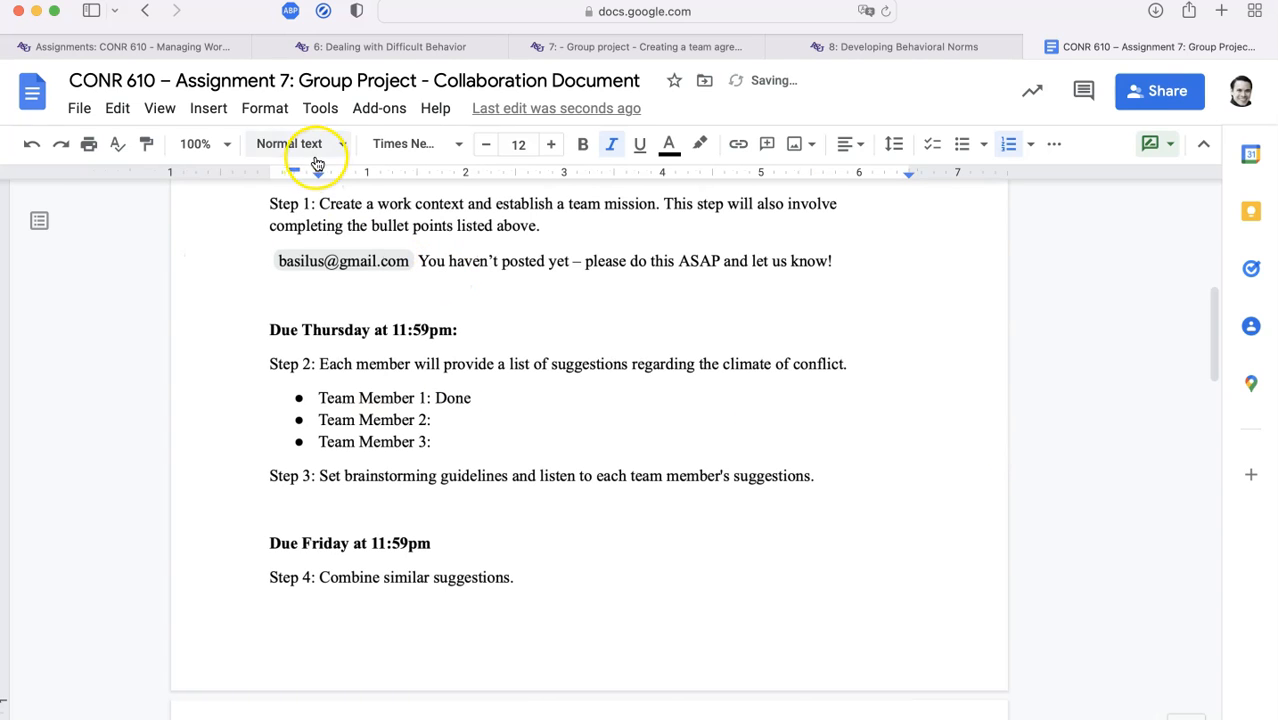
{"action": "left_click", "coordinate": [212, 110]}
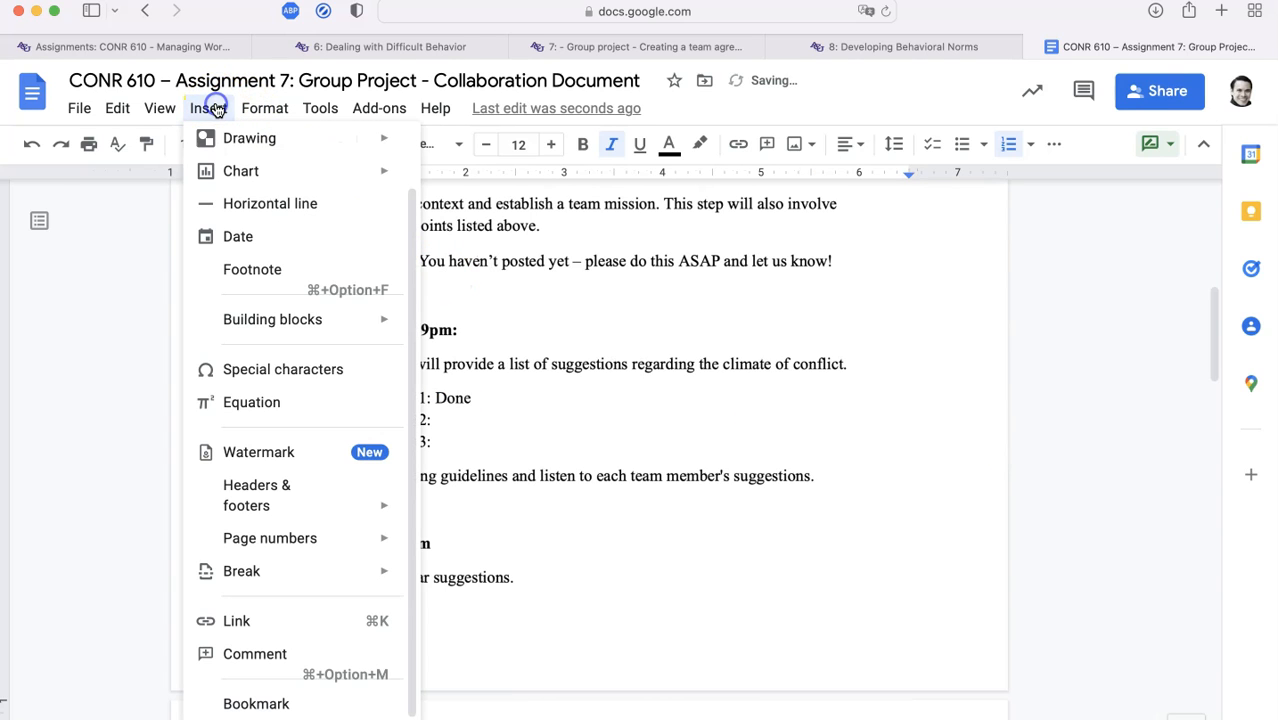
{"action": "scroll", "coordinate": [328, 628], "scroll_direction": "down", "scroll_amount": 1}
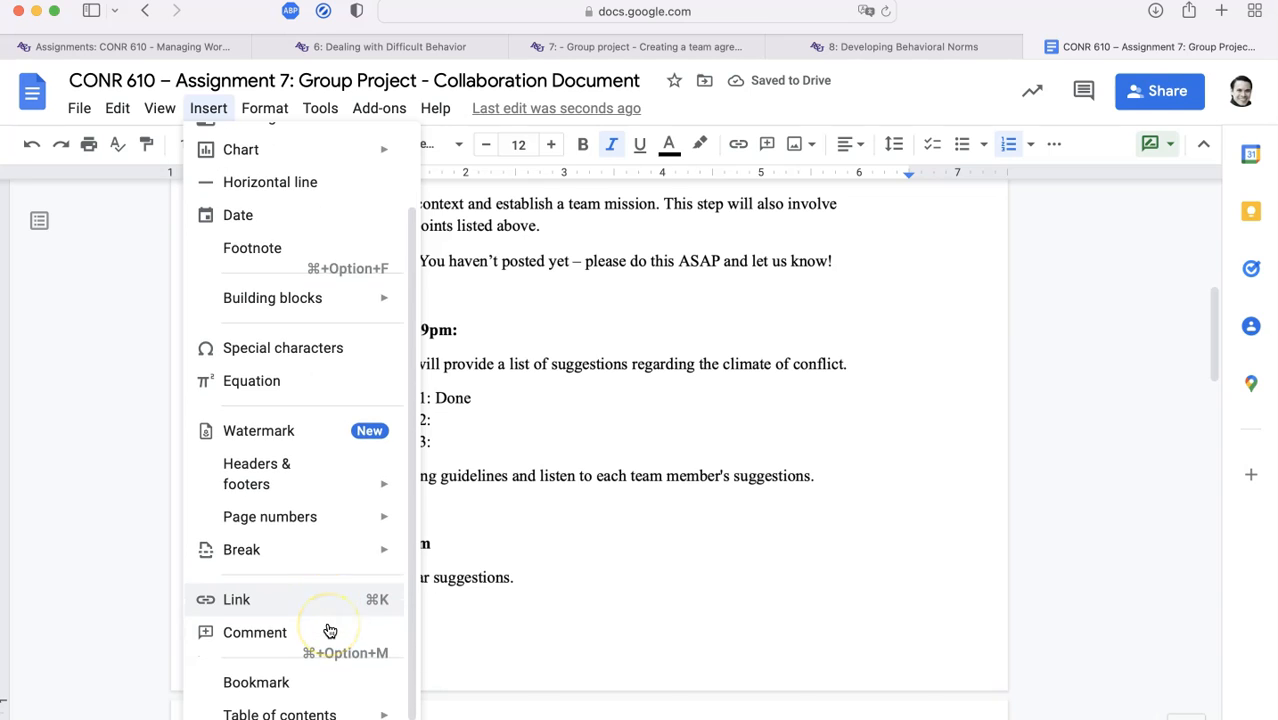
{"action": "key", "text": "super+minus"}
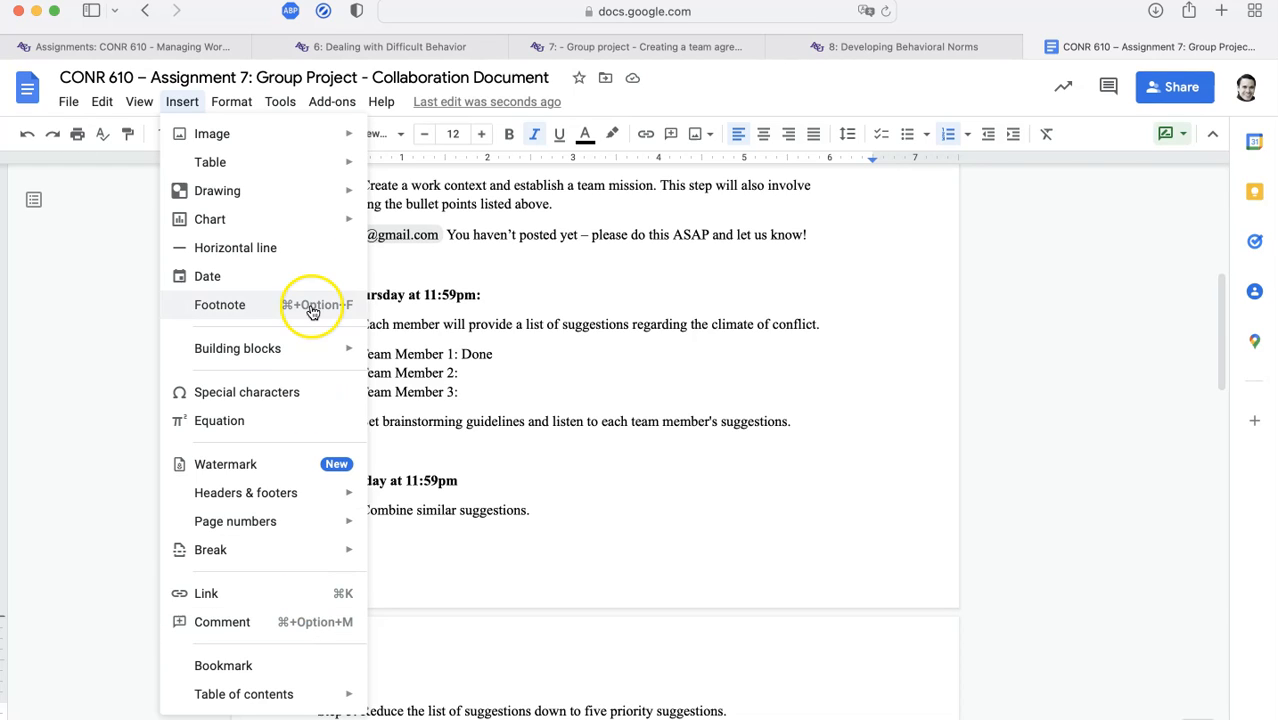
{"action": "mouse_move", "coordinate": [305, 228]}
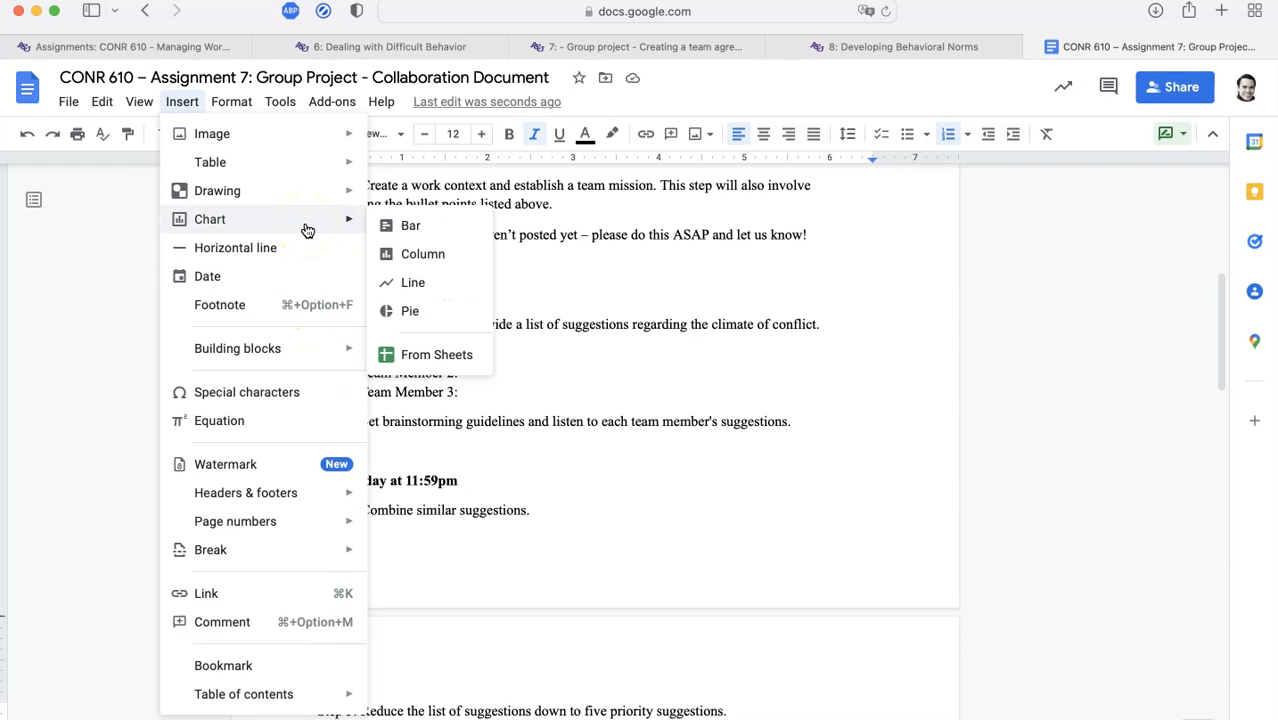
{"action": "left_click", "coordinate": [308, 238]}
{"action": "left_click", "coordinate": [822, 413]}
{"action": "scroll", "coordinate": [822, 413], "scroll_direction": "up", "scroll_amount": 10}
{"action": "scroll", "coordinate": [822, 413], "scroll_direction": "down", "scroll_amount": 3}
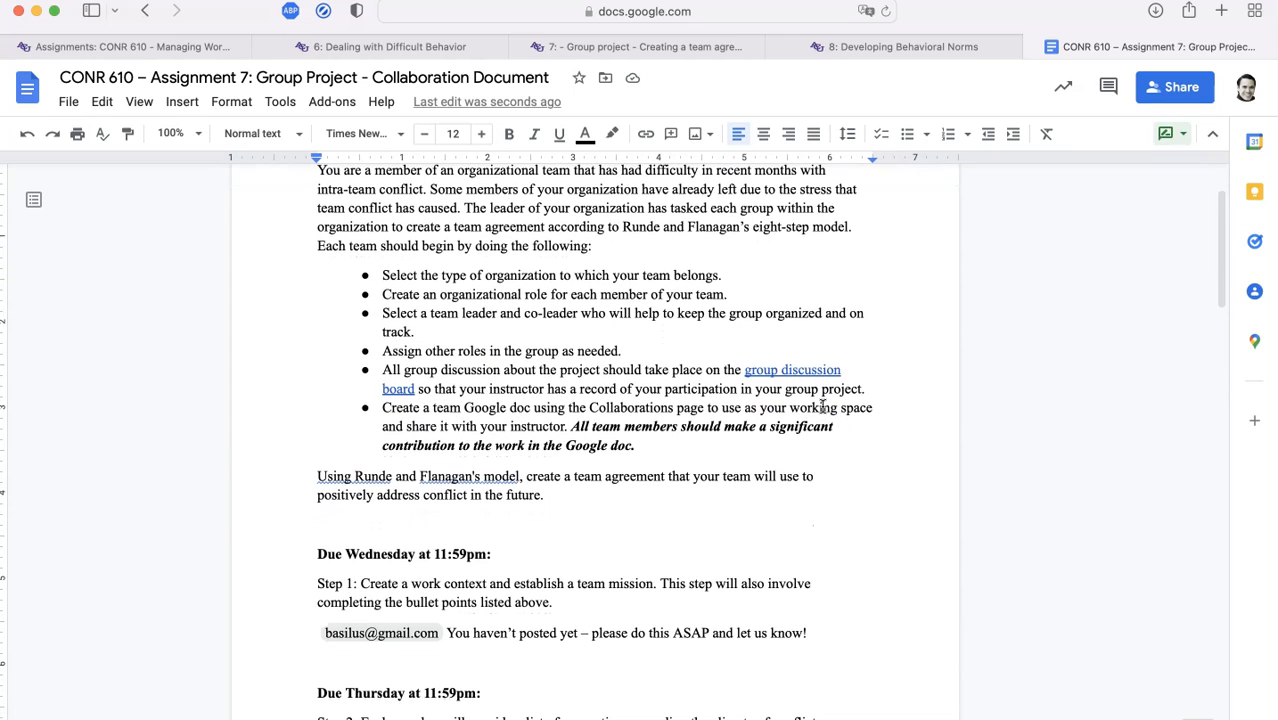
{"action": "scroll", "coordinate": [822, 407], "scroll_direction": "up", "scroll_amount": 3}
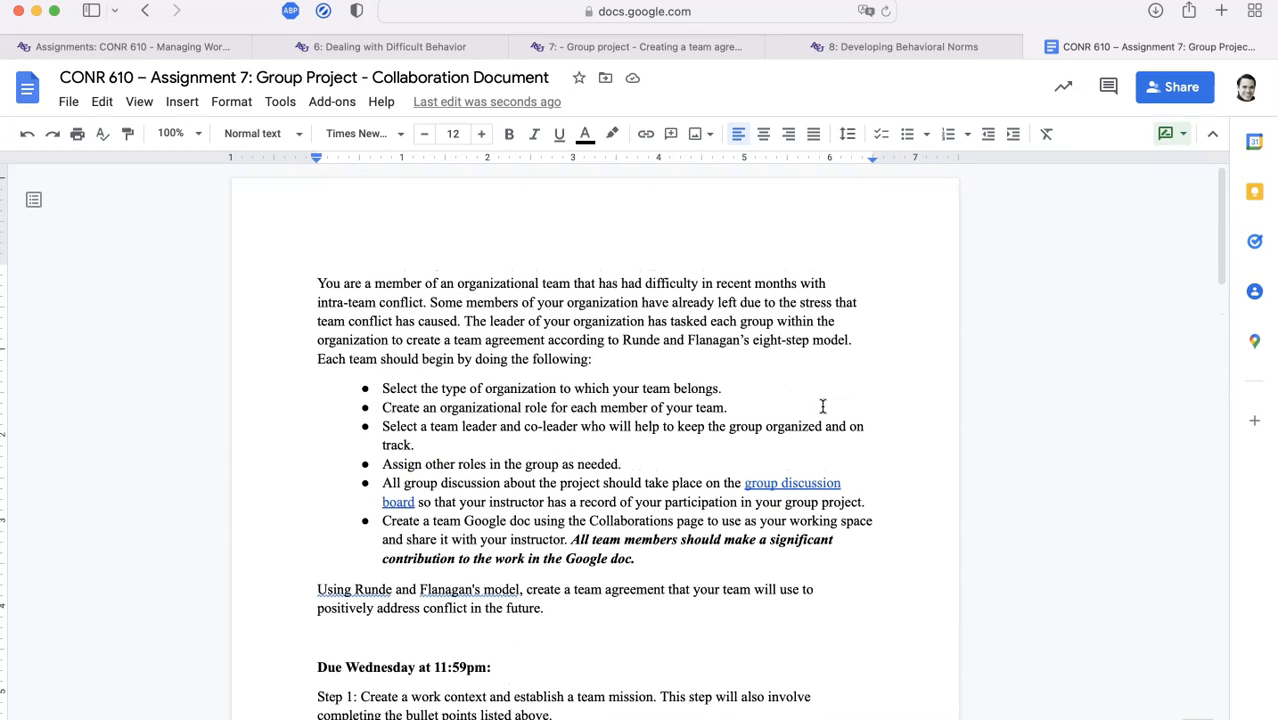
{"action": "left_click", "coordinate": [68, 102]}
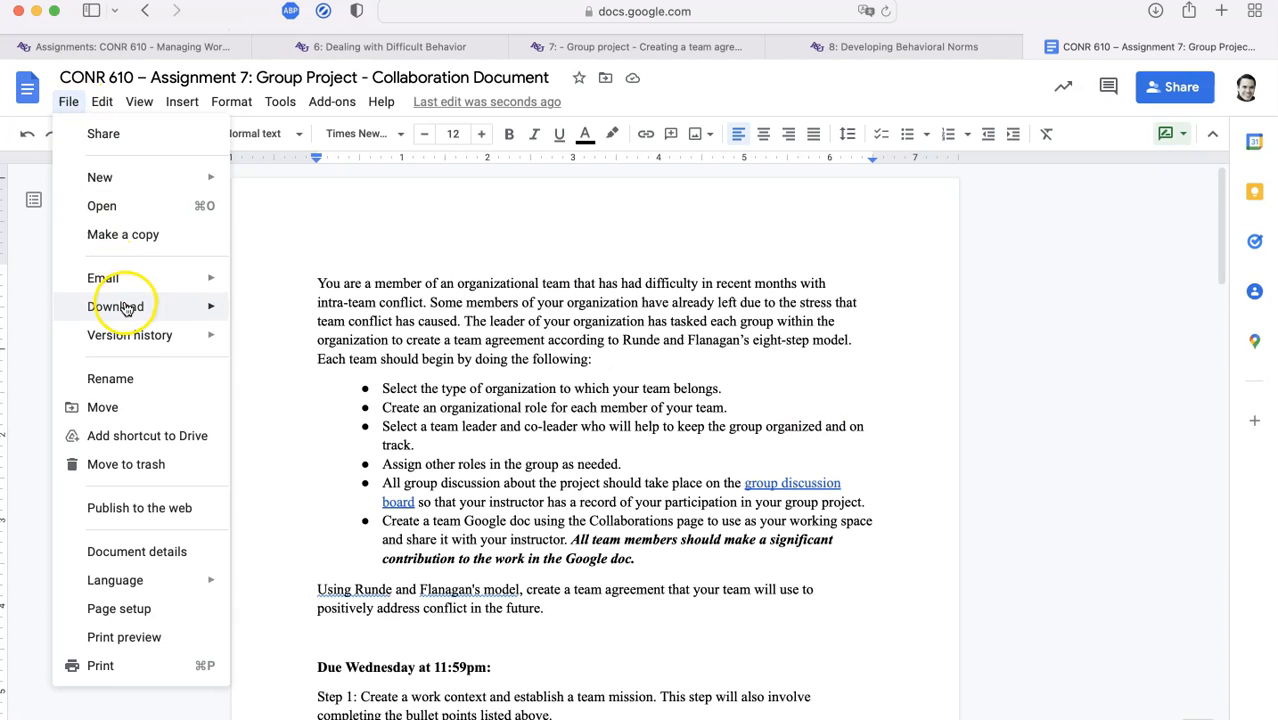
{"action": "mouse_move", "coordinate": [131, 335]}
{"action": "left_click", "coordinate": [333, 372]}
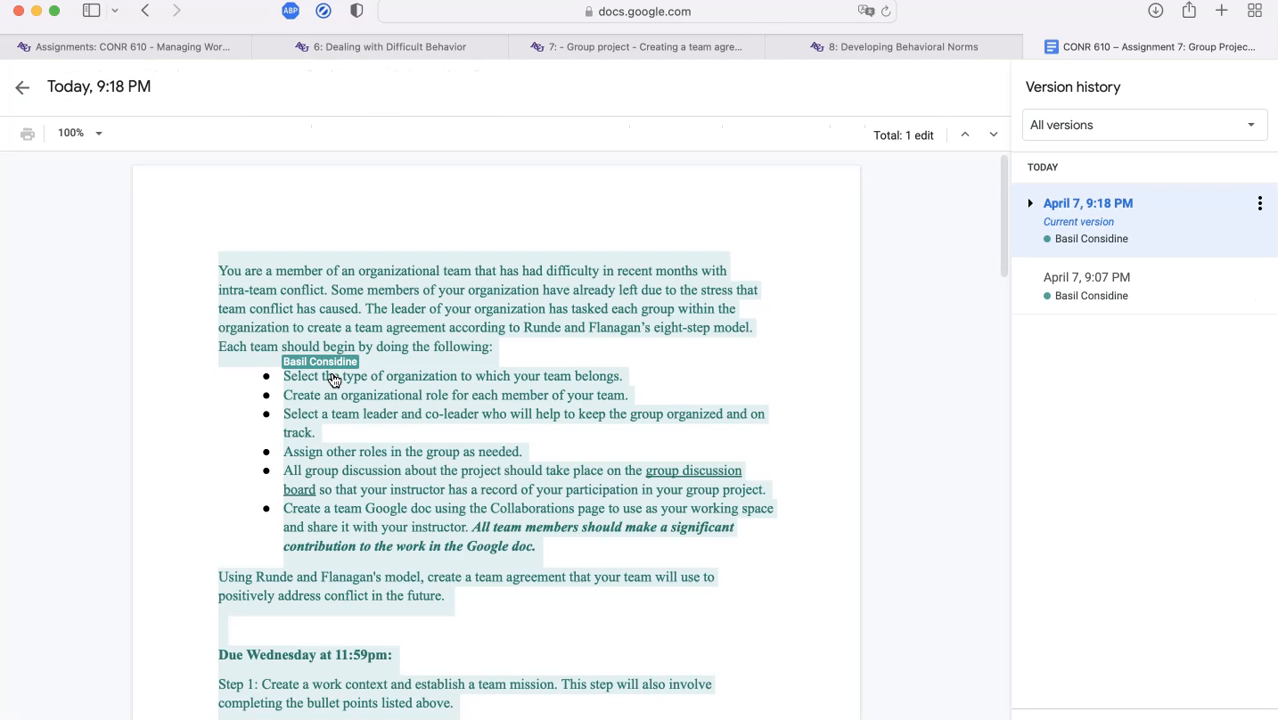
{"action": "scroll", "coordinate": [343, 286], "scroll_direction": "down", "scroll_amount": 10}
{"action": "scroll", "coordinate": [356, 253], "scroll_direction": "down", "scroll_amount": 2}
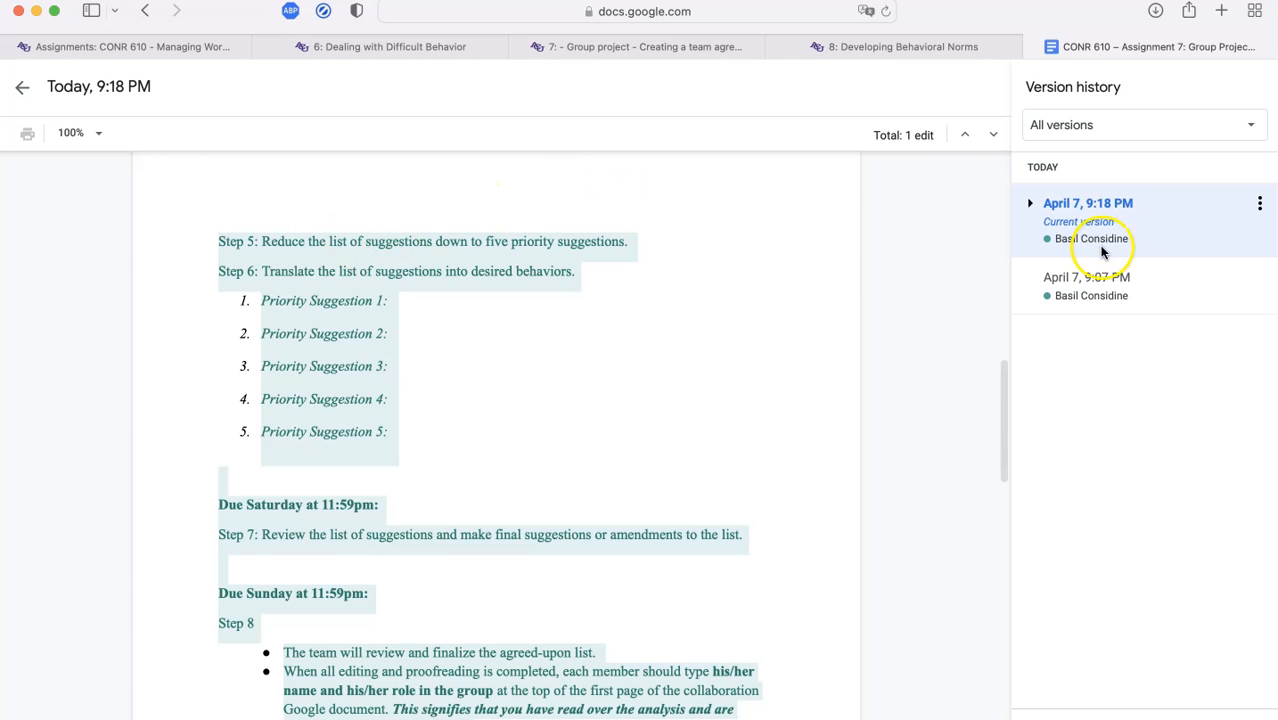
{"action": "left_click", "coordinate": [1030, 203]}
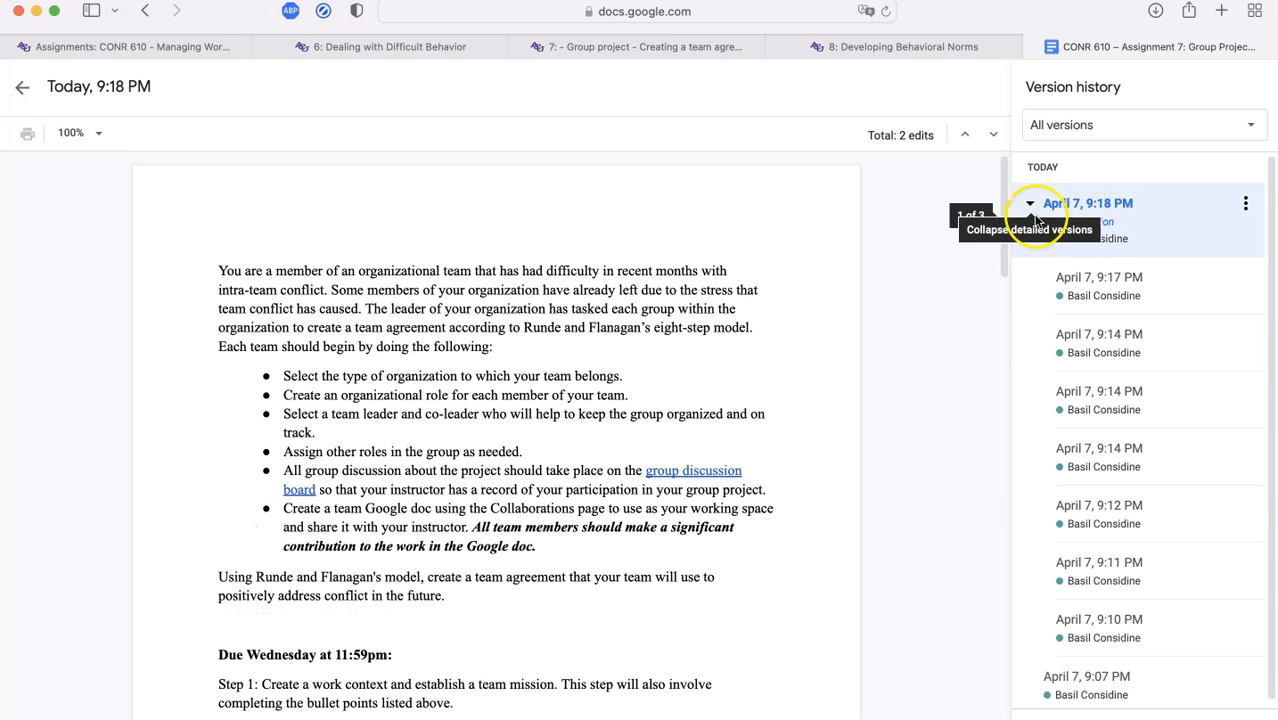
{"action": "left_click", "coordinate": [1108, 290]}
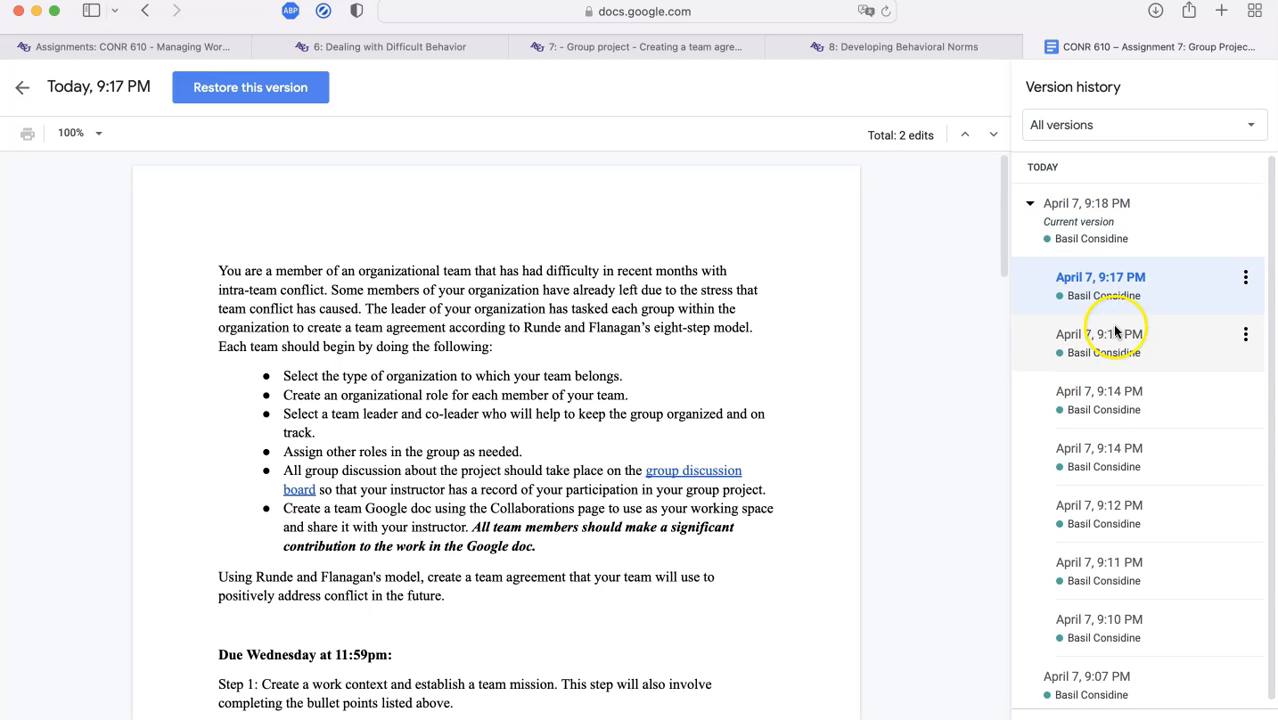
{"action": "left_click", "coordinate": [1127, 362]}
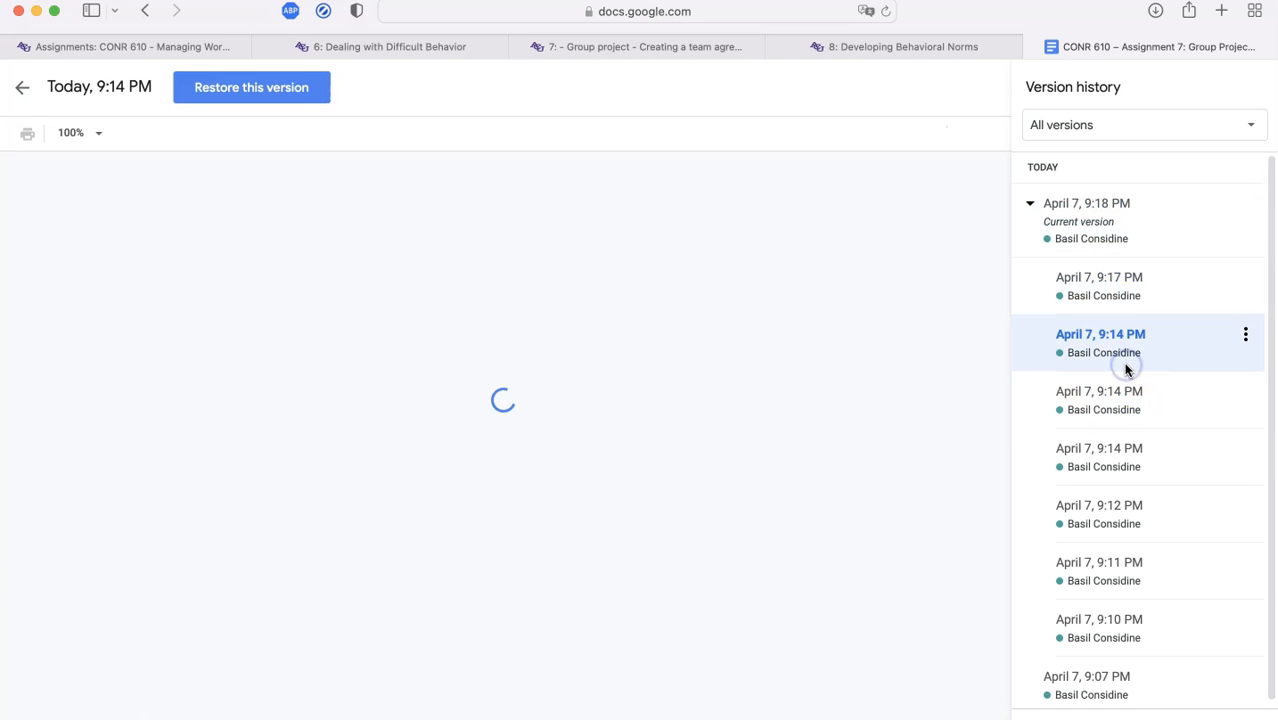
{"action": "scroll", "coordinate": [1147, 509], "scroll_direction": "down", "scroll_amount": 1}
{"action": "left_click", "coordinate": [1147, 509]}
{"action": "left_click", "coordinate": [1142, 500]}
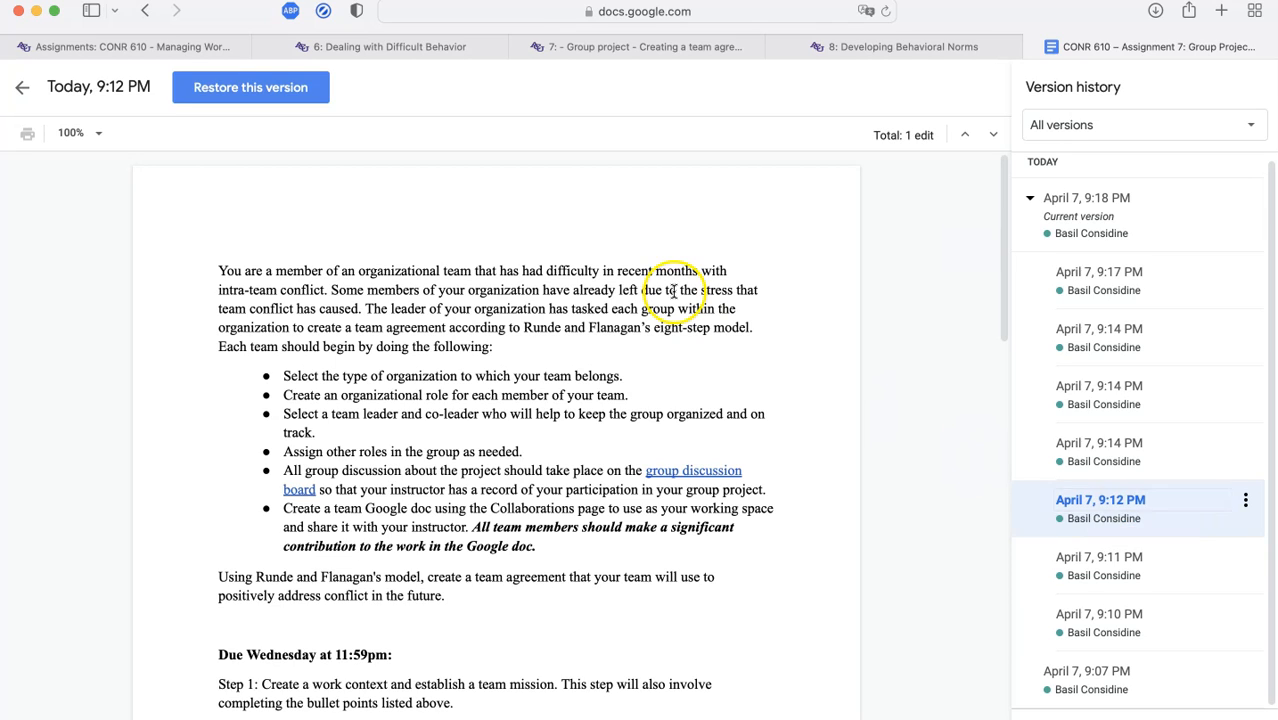
{"action": "left_click", "coordinate": [20, 90]}
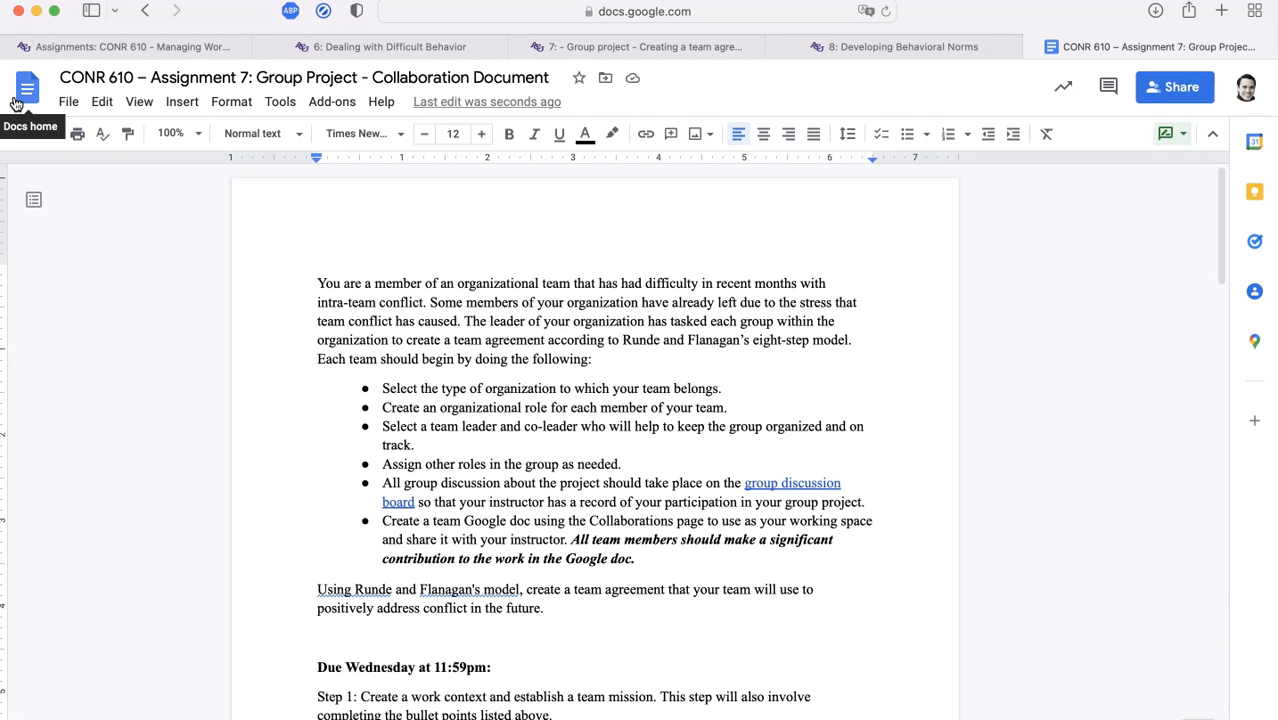
Show the File menu's Email submenu, passing over Version history and Download
{"action": "left_click", "coordinate": [68, 101]}
{"action": "mouse_move", "coordinate": [104, 332]}
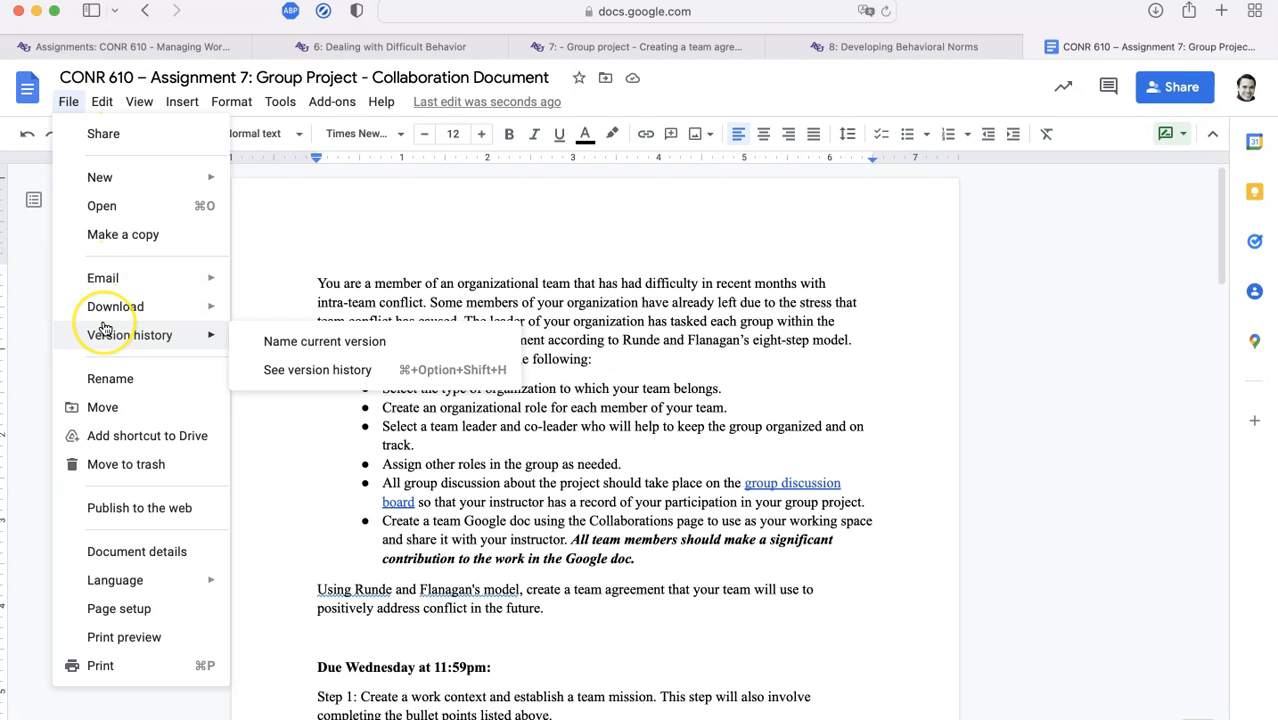
{"action": "mouse_move", "coordinate": [105, 308]}
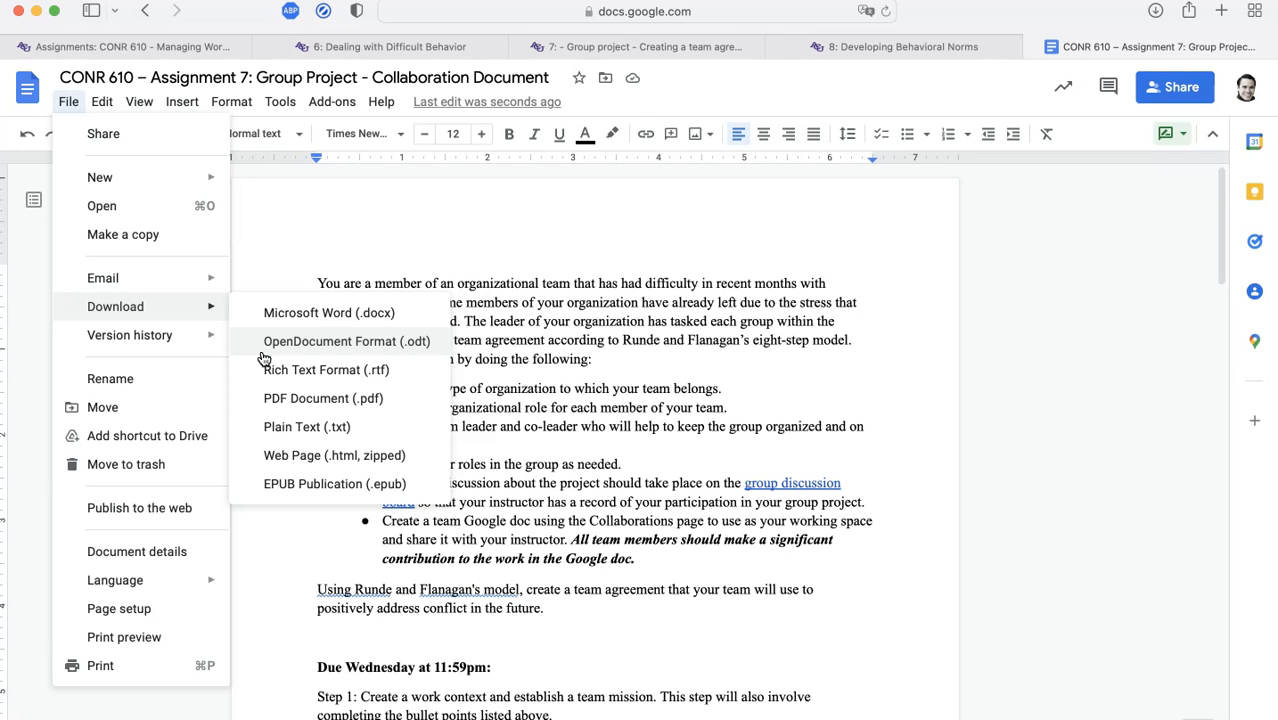
{"action": "left_click", "coordinate": [201, 333]}
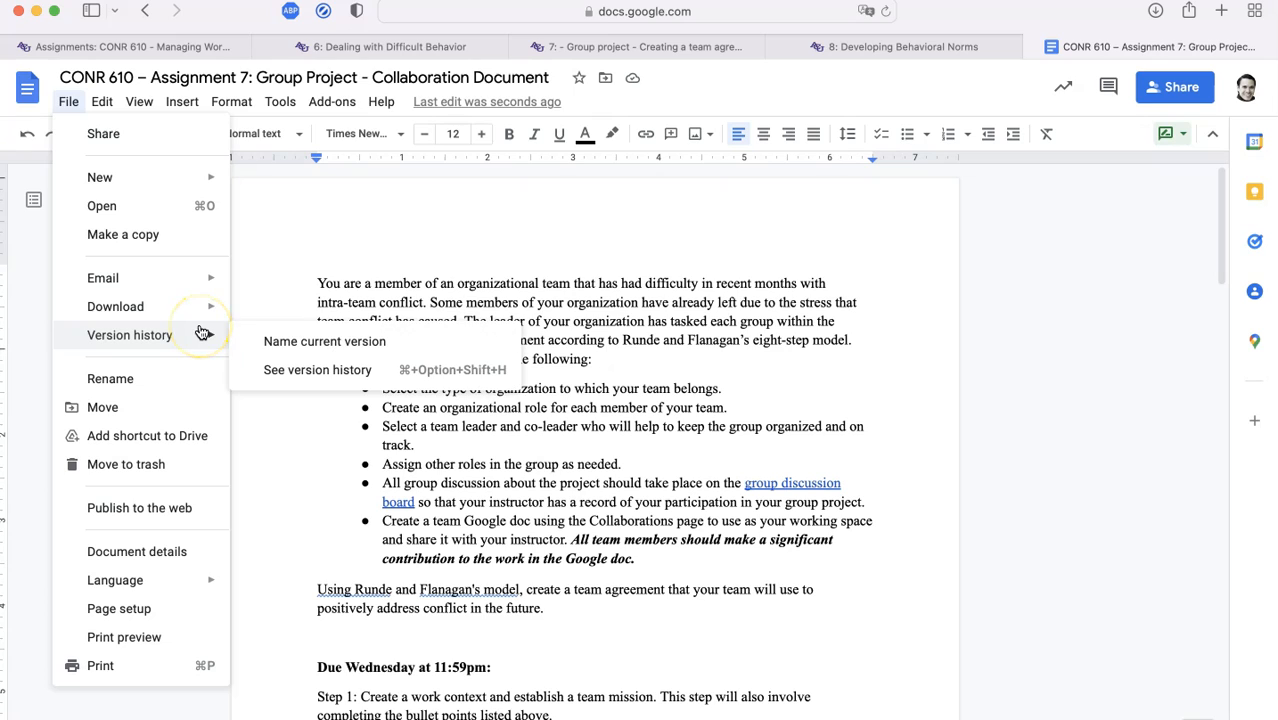
{"action": "left_click", "coordinate": [201, 277]}
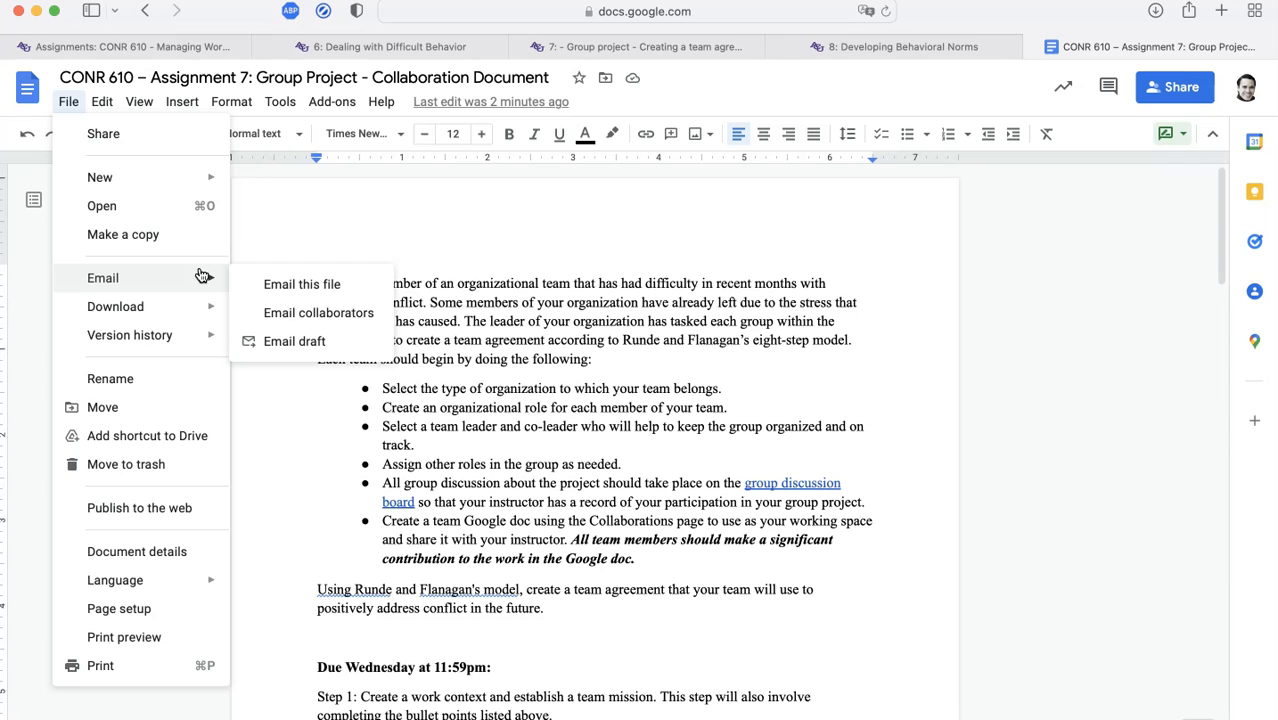
Open Email this file and try the Don't attach toggle and format list, keeping PDF
{"action": "left_click", "coordinate": [333, 285]}
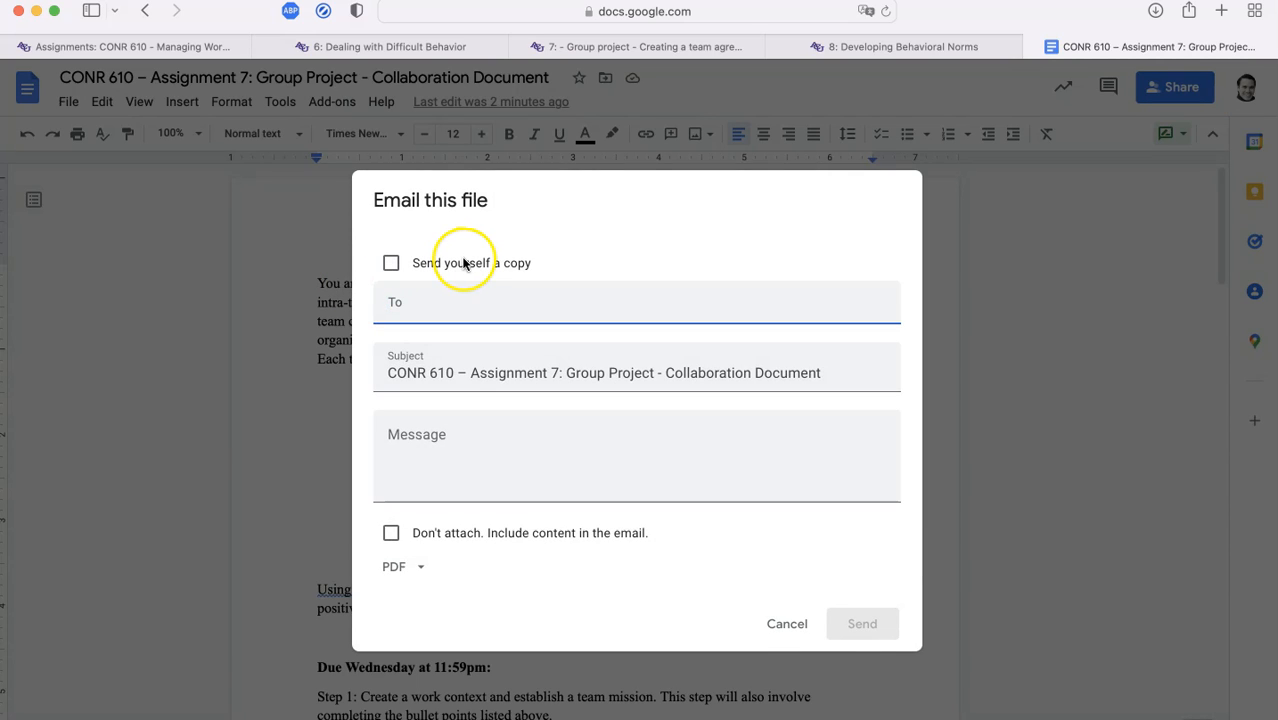
{"action": "left_click", "coordinate": [399, 567]}
{"action": "left_click", "coordinate": [521, 586]}
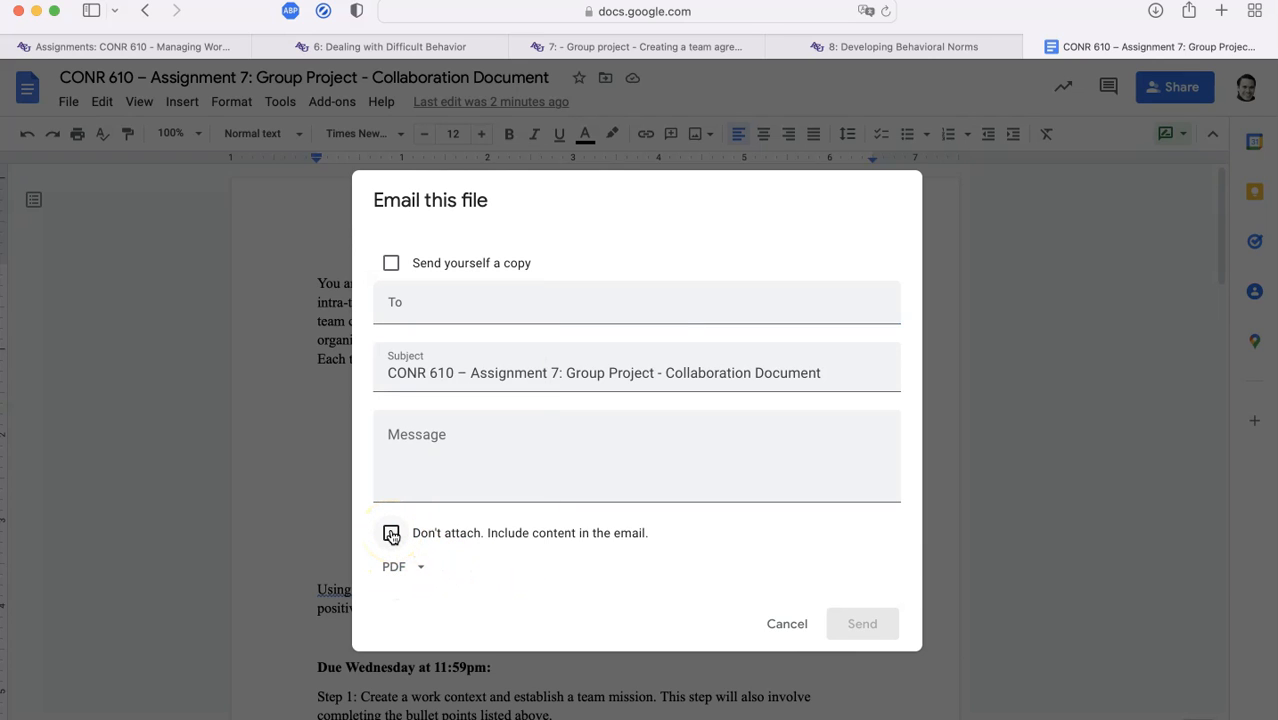
{"action": "left_click", "coordinate": [391, 535]}
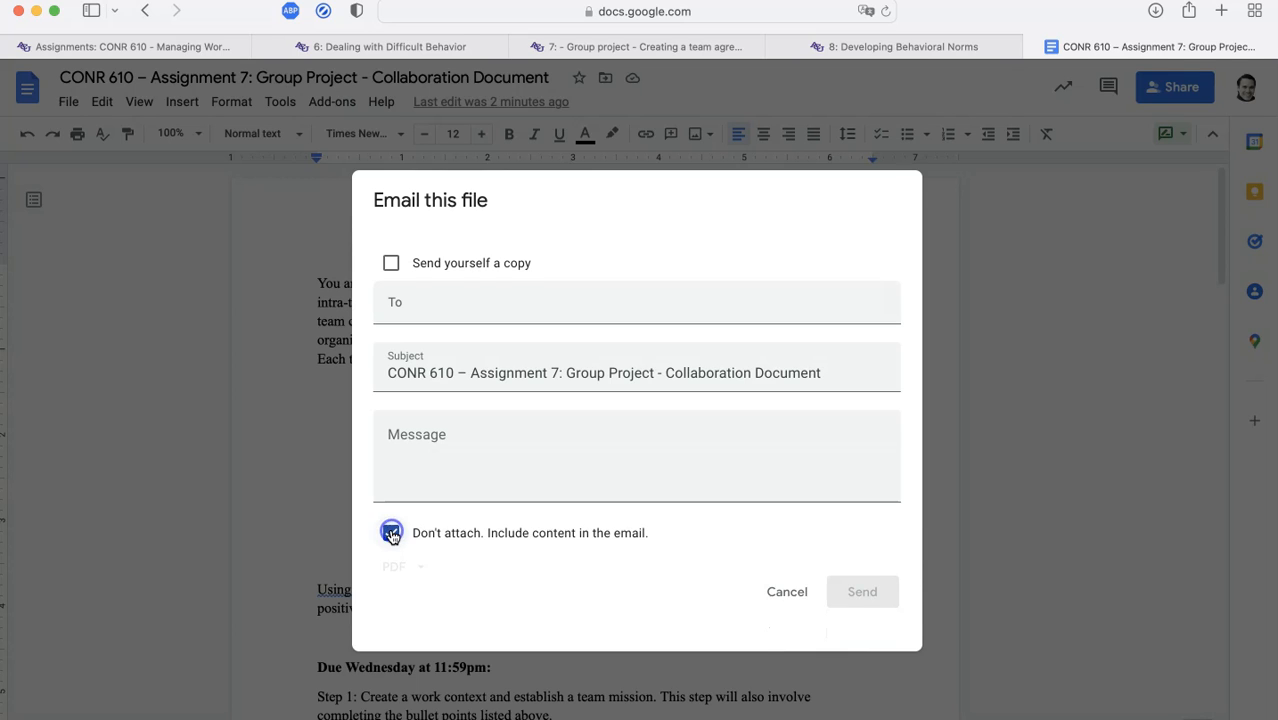
{"action": "left_click", "coordinate": [393, 543]}
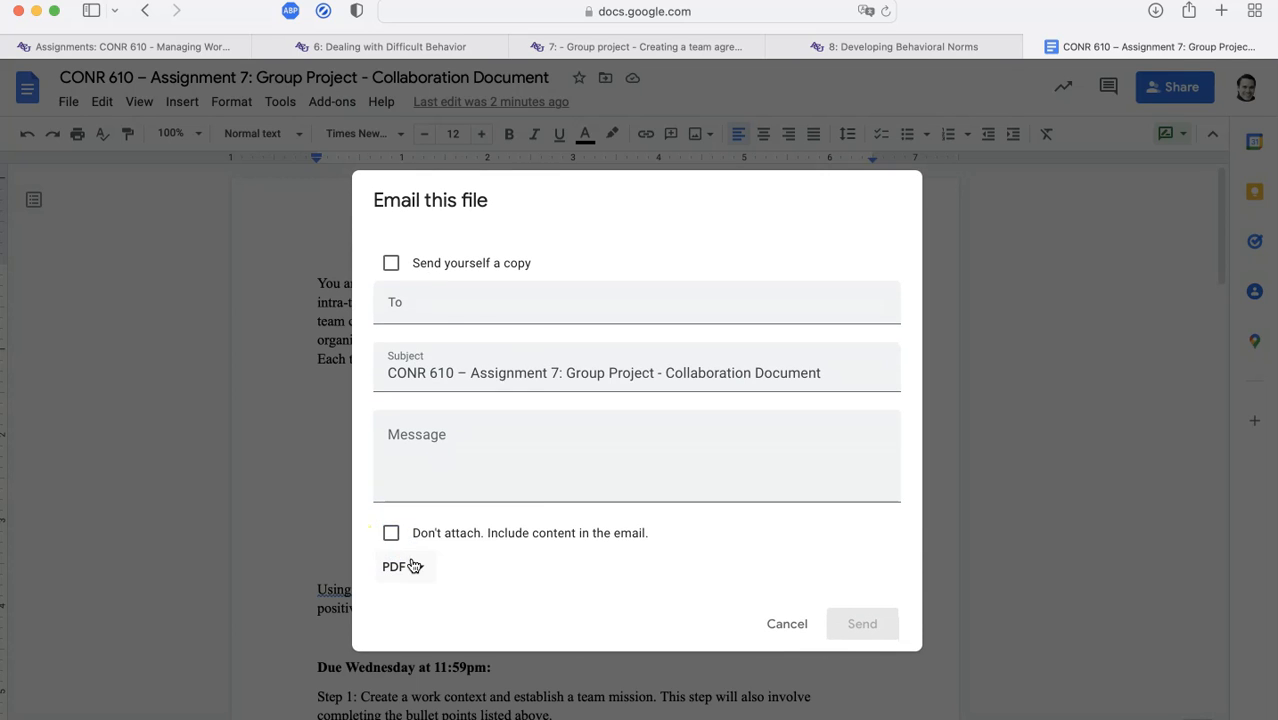
{"action": "left_click", "coordinate": [412, 564]}
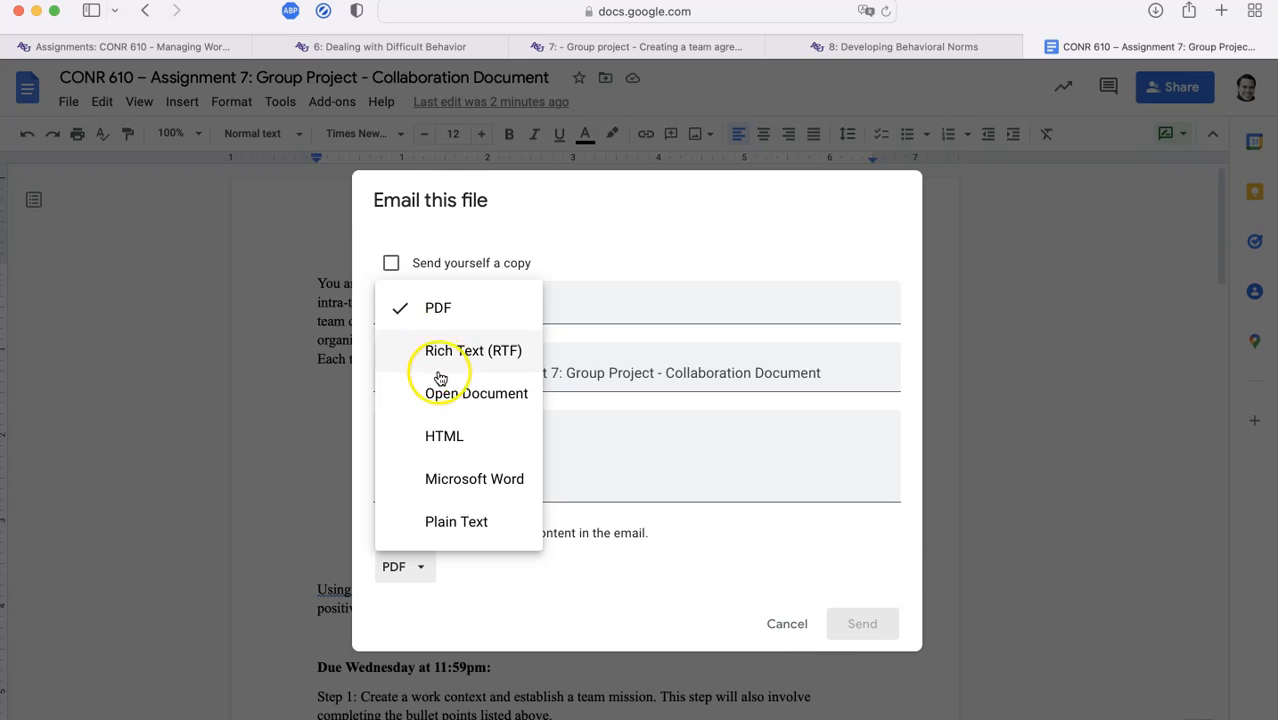
{"action": "left_click", "coordinate": [705, 555]}
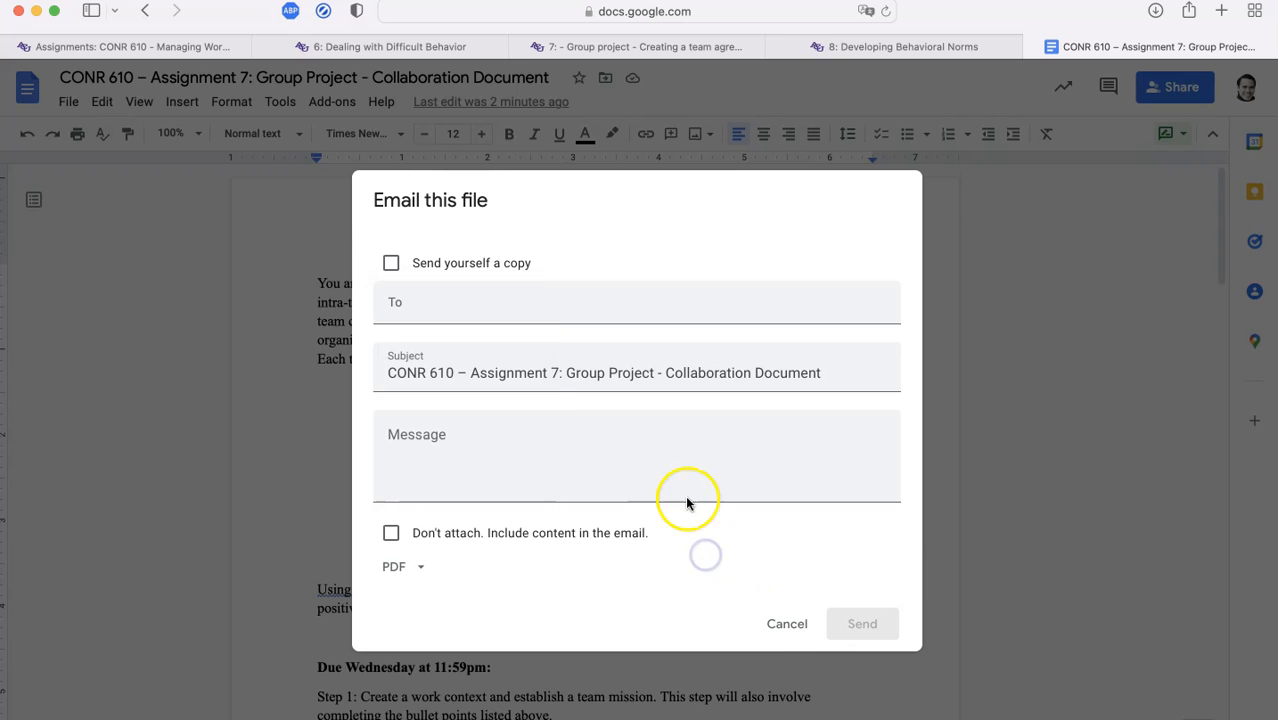
Click into the recipient and message fields, then cancel without sending the email
{"action": "left_click", "coordinate": [530, 315]}
{"action": "left_click", "coordinate": [648, 217]}
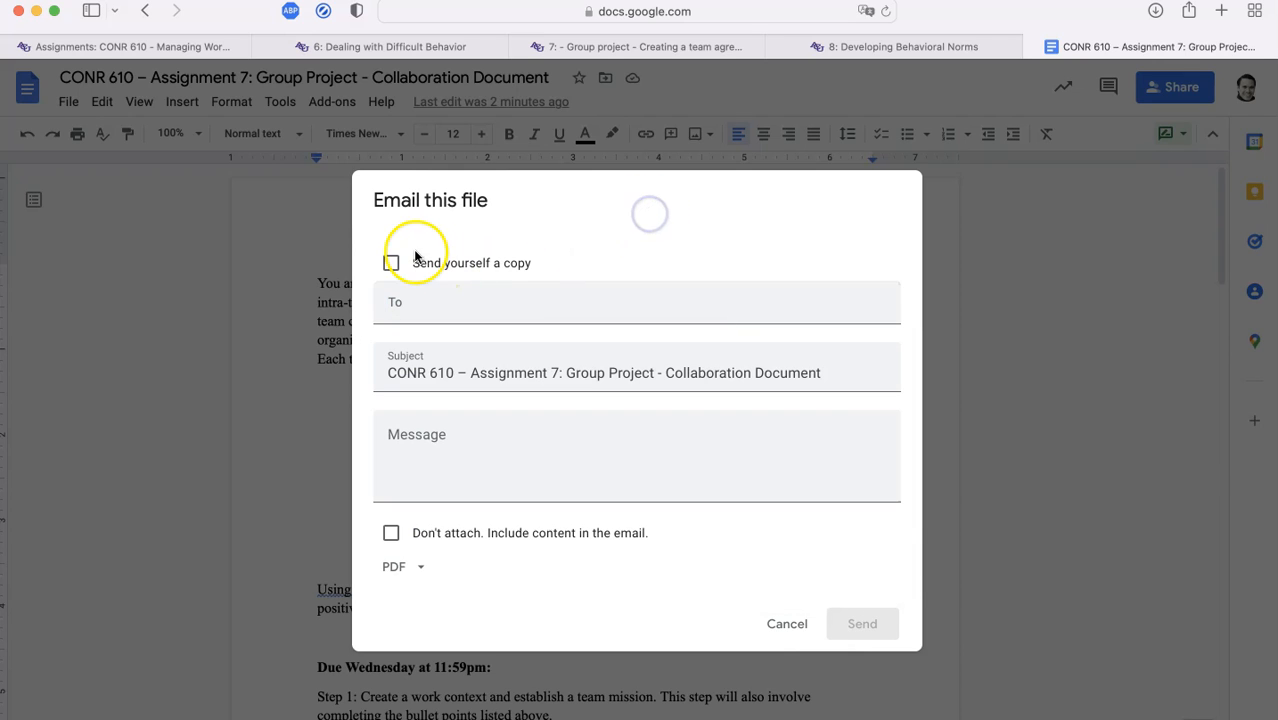
{"action": "left_click", "coordinate": [526, 453]}
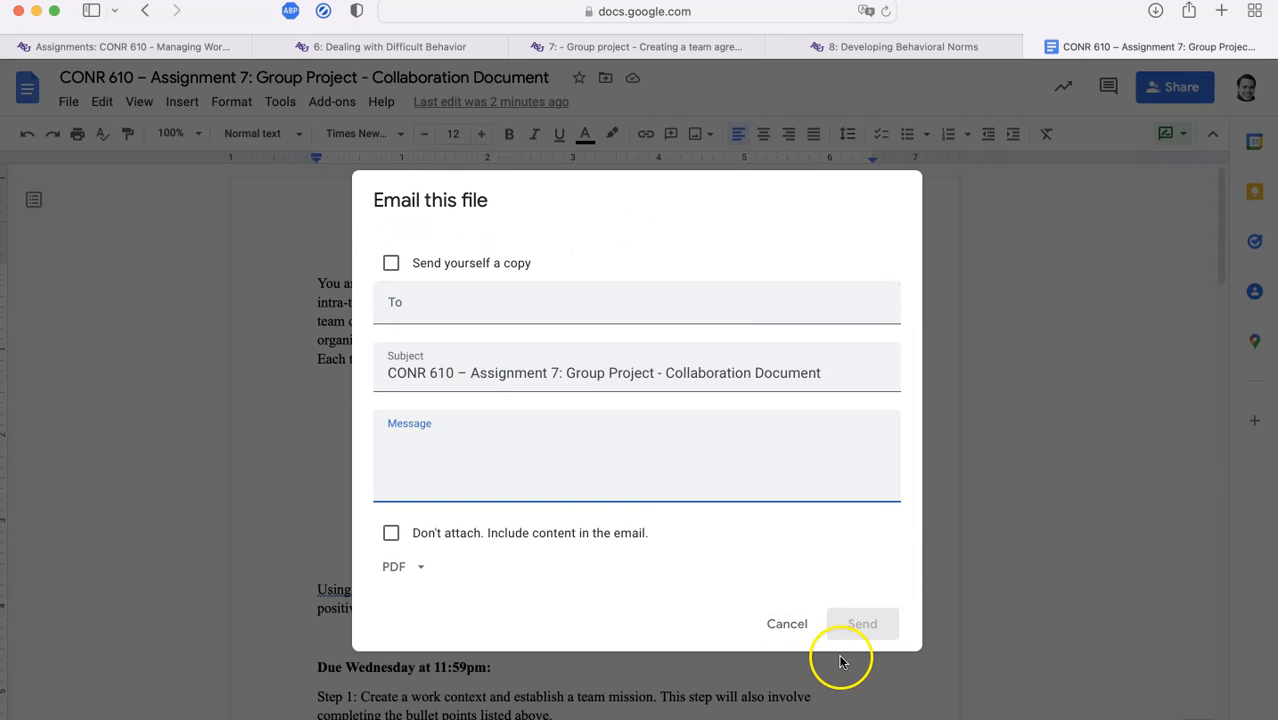
{"action": "left_click", "coordinate": [787, 624]}
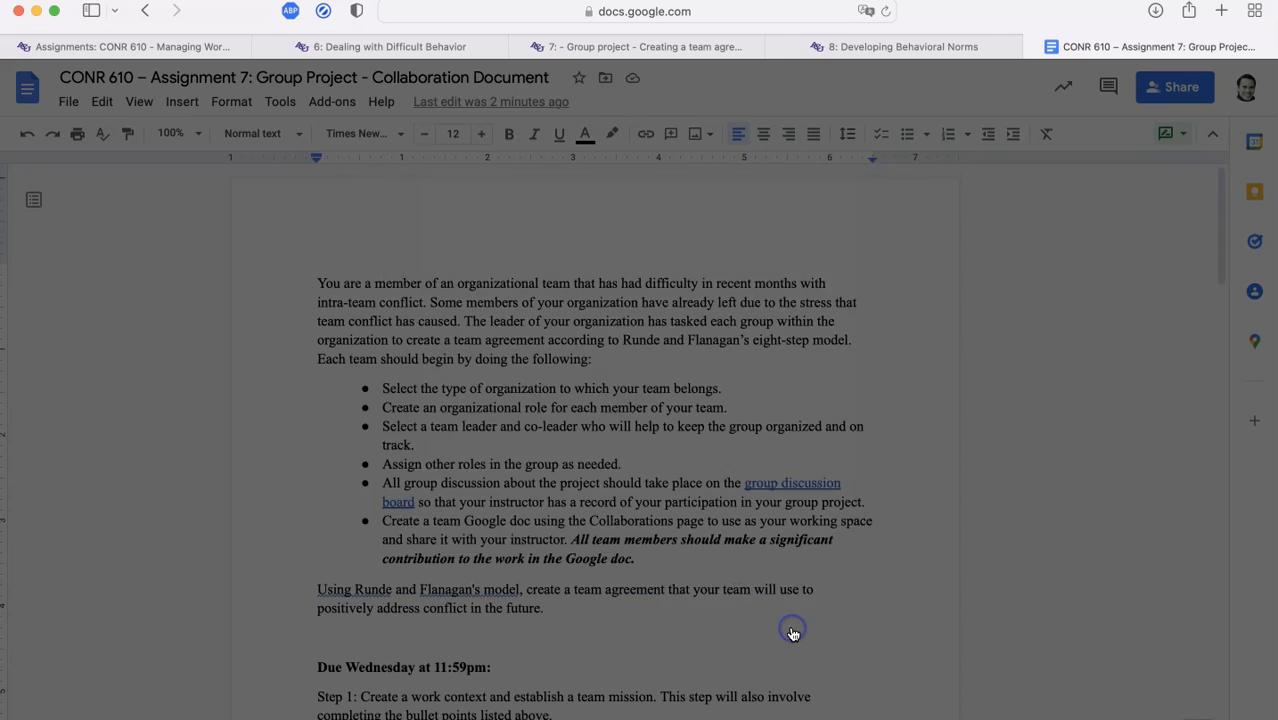
Browse the File, View and Insert menus, then bring up the Tools menu
{"action": "left_click", "coordinate": [68, 101]}
{"action": "left_click", "coordinate": [133, 104]}
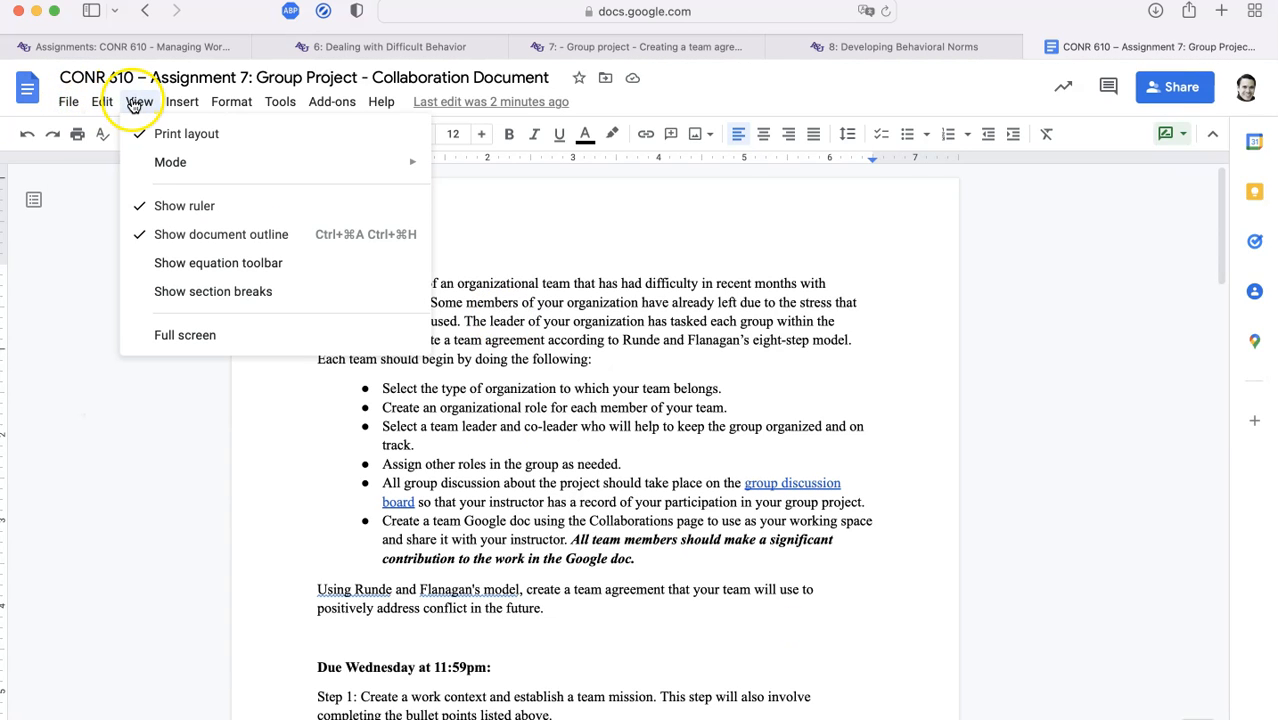
{"action": "mouse_move", "coordinate": [175, 102]}
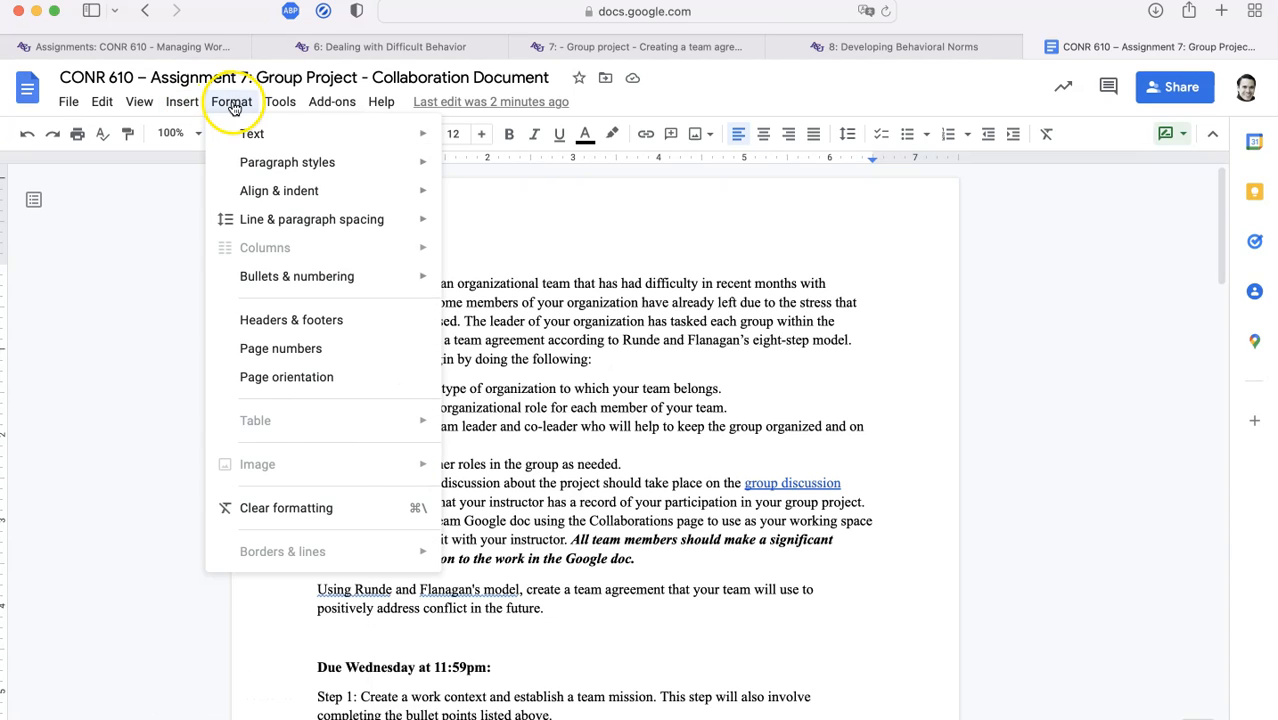
{"action": "left_click", "coordinate": [280, 106]}
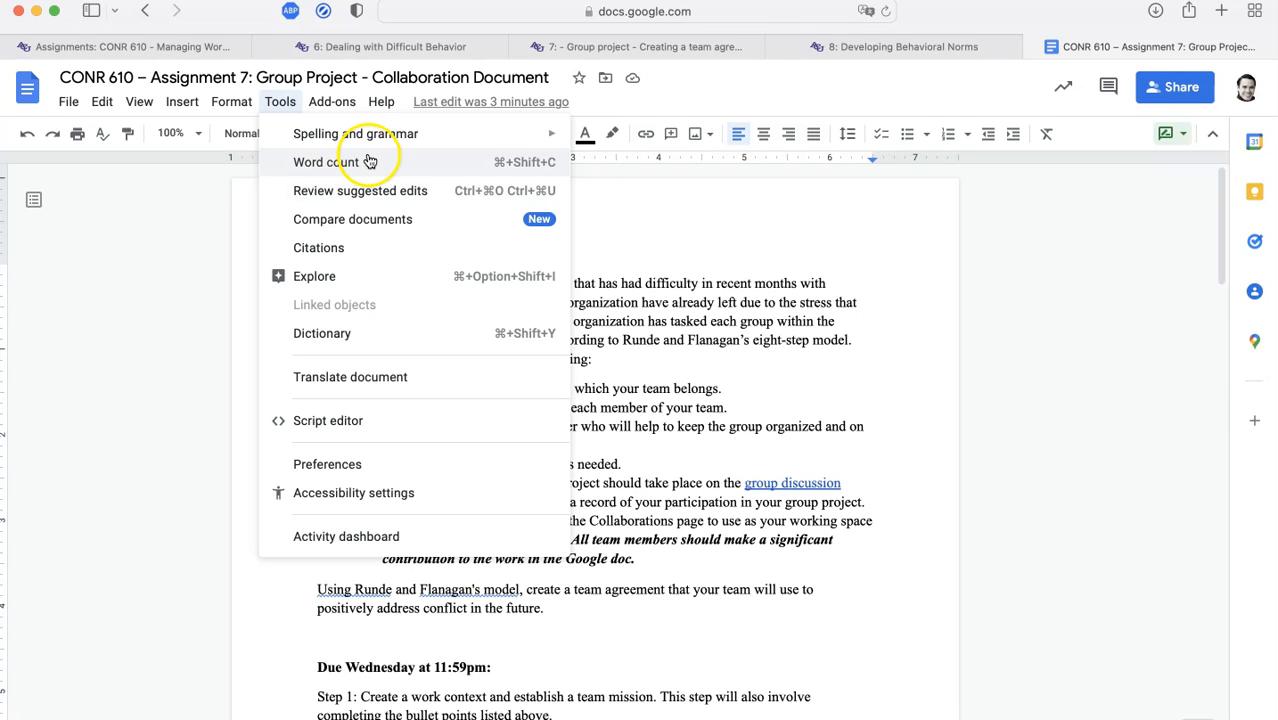
{"action": "mouse_move", "coordinate": [368, 138]}
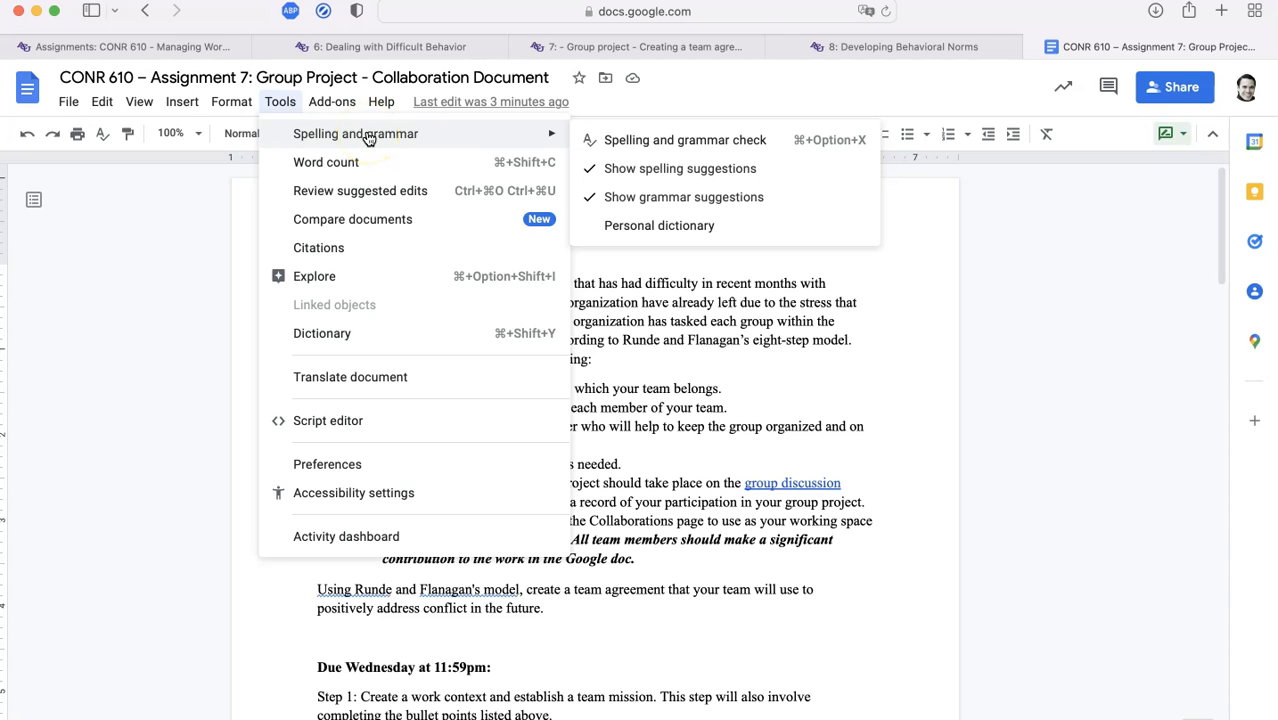
Review the Activity dashboard's Viewer trend, Comment trend, Sharing history and Viewers, then close it
{"action": "left_click", "coordinate": [364, 534]}
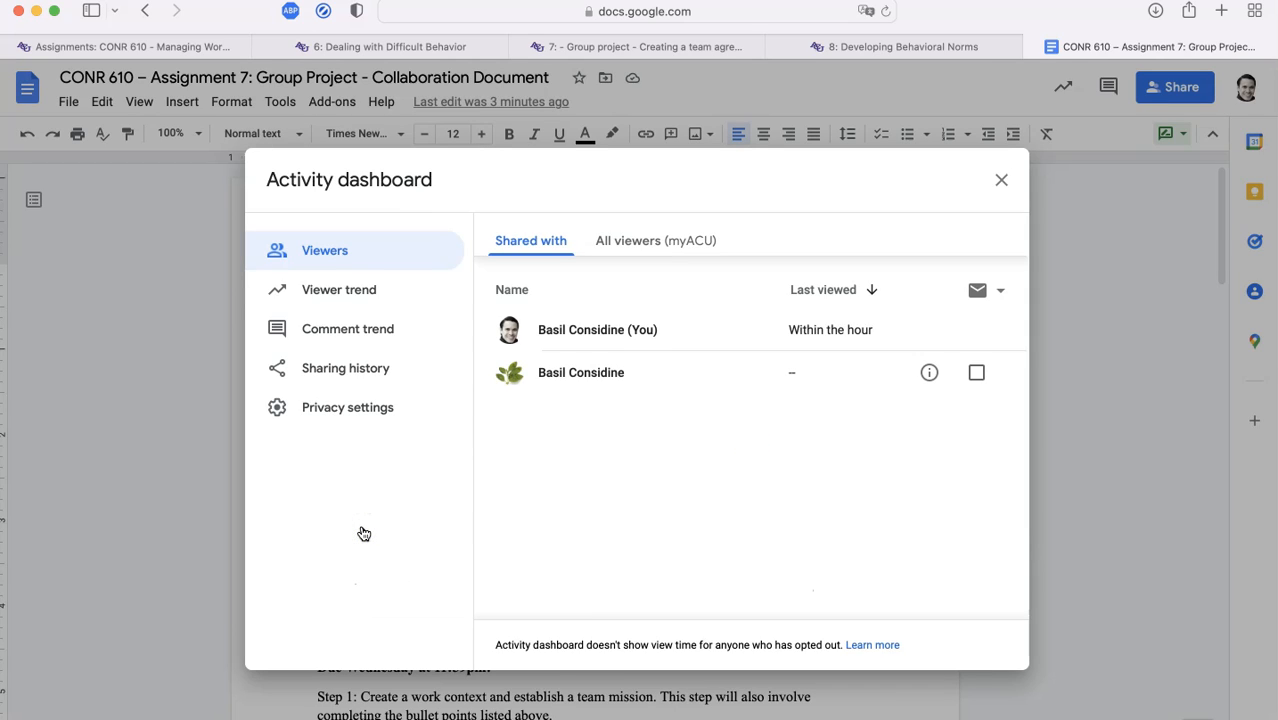
{"action": "left_click", "coordinate": [377, 290]}
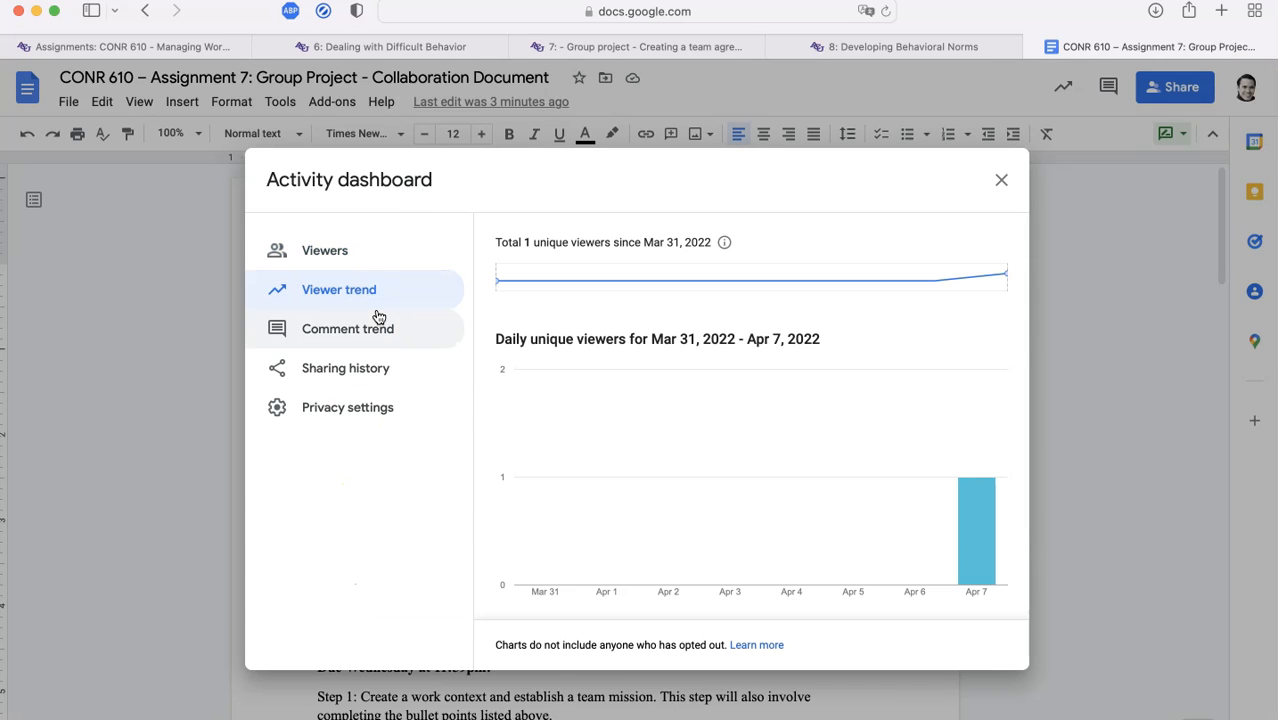
{"action": "left_click", "coordinate": [378, 320]}
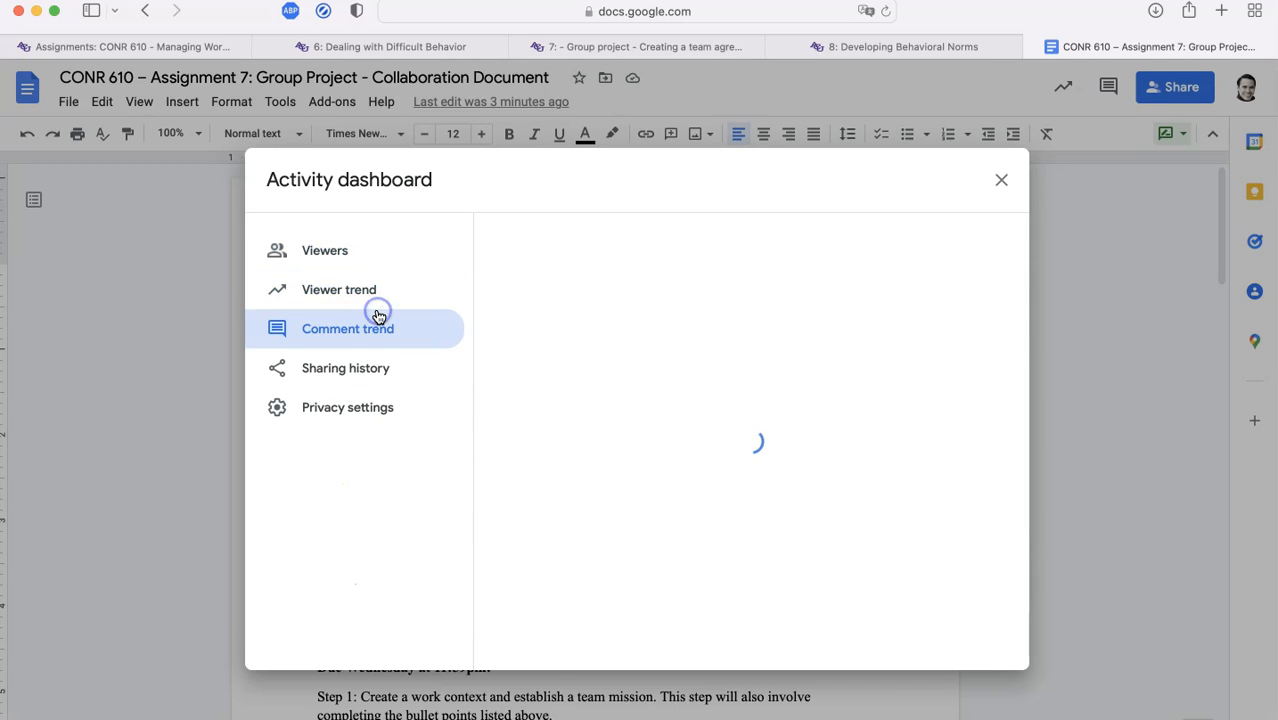
{"action": "left_click", "coordinate": [380, 367]}
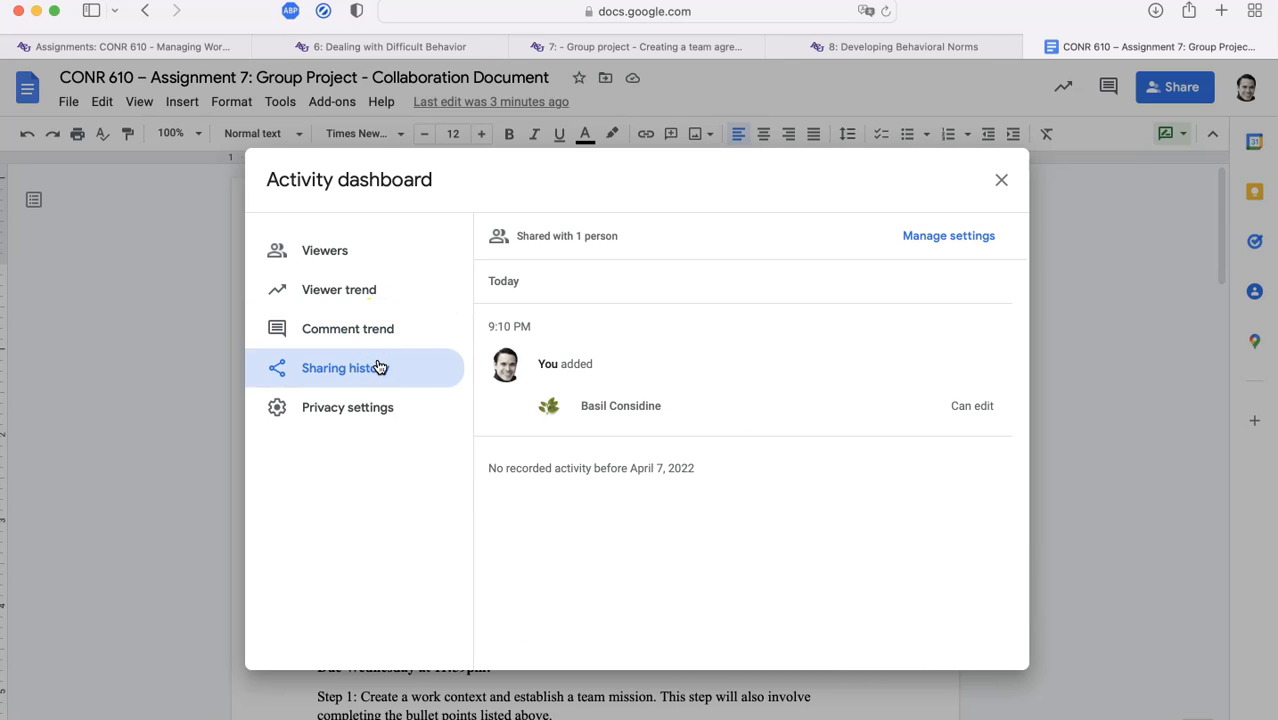
{"action": "left_click", "coordinate": [347, 252]}
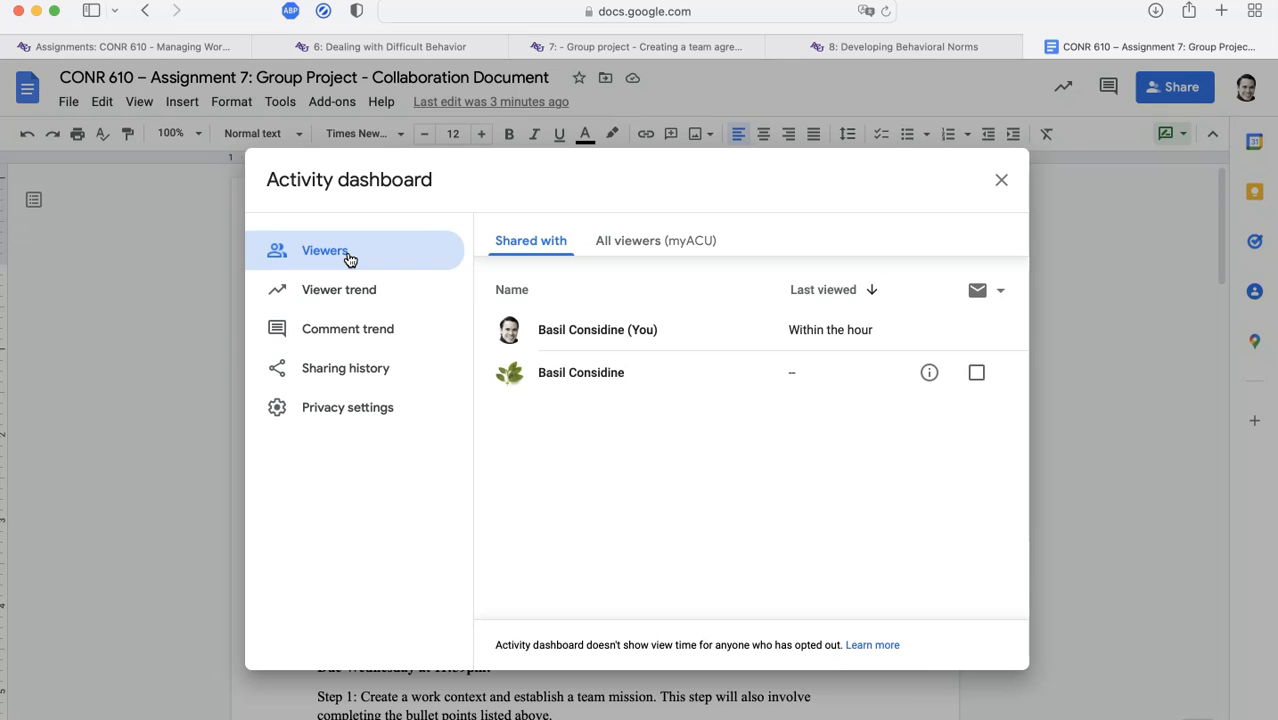
{"action": "left_click", "coordinate": [1004, 181]}
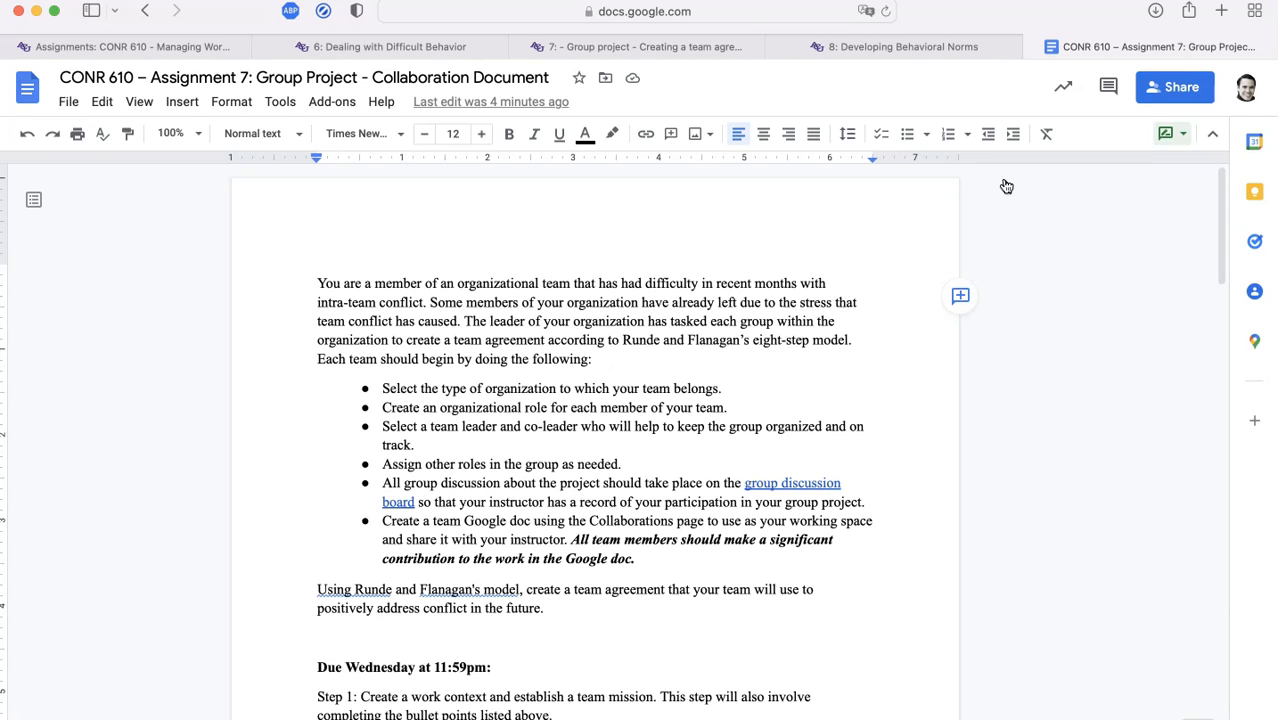
Zoom in on the document and scroll down through the assignment's dated steps
{"action": "key", "text": "super+plus"}
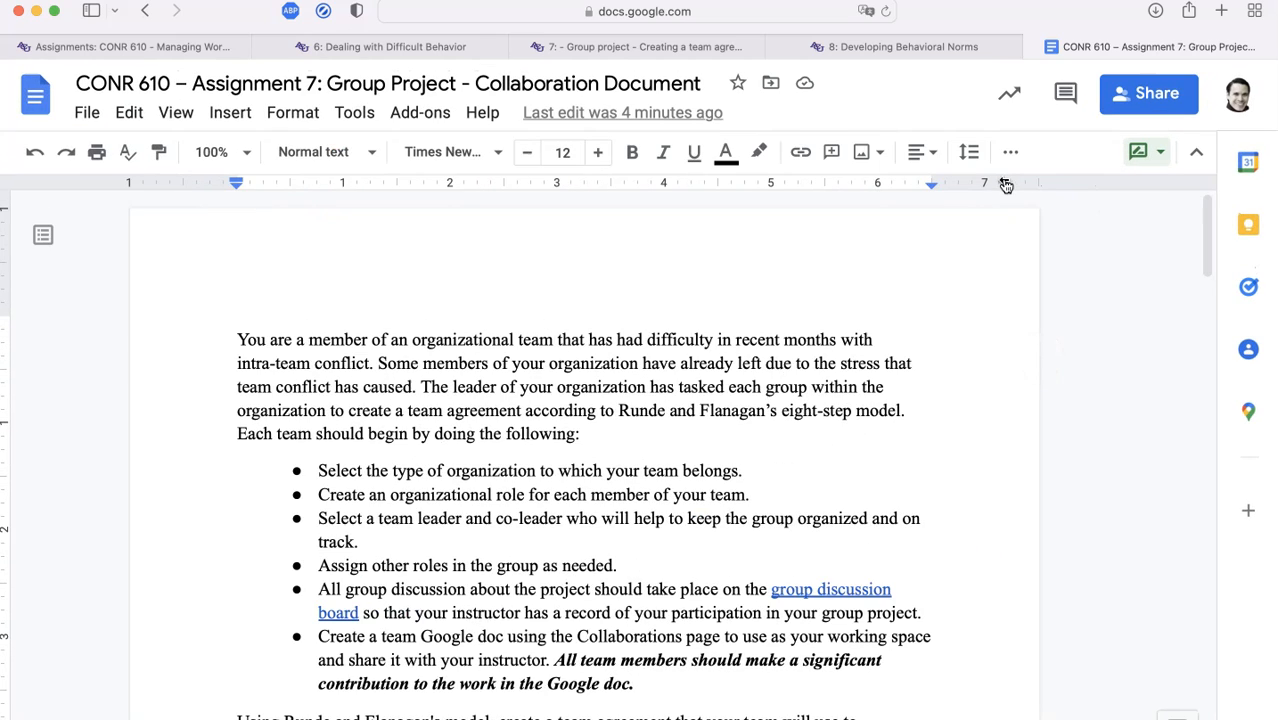
{"action": "scroll", "coordinate": [941, 551], "scroll_direction": "down", "scroll_amount": 10}
{"action": "scroll", "coordinate": [943, 553], "scroll_direction": "up", "scroll_amount": 5}
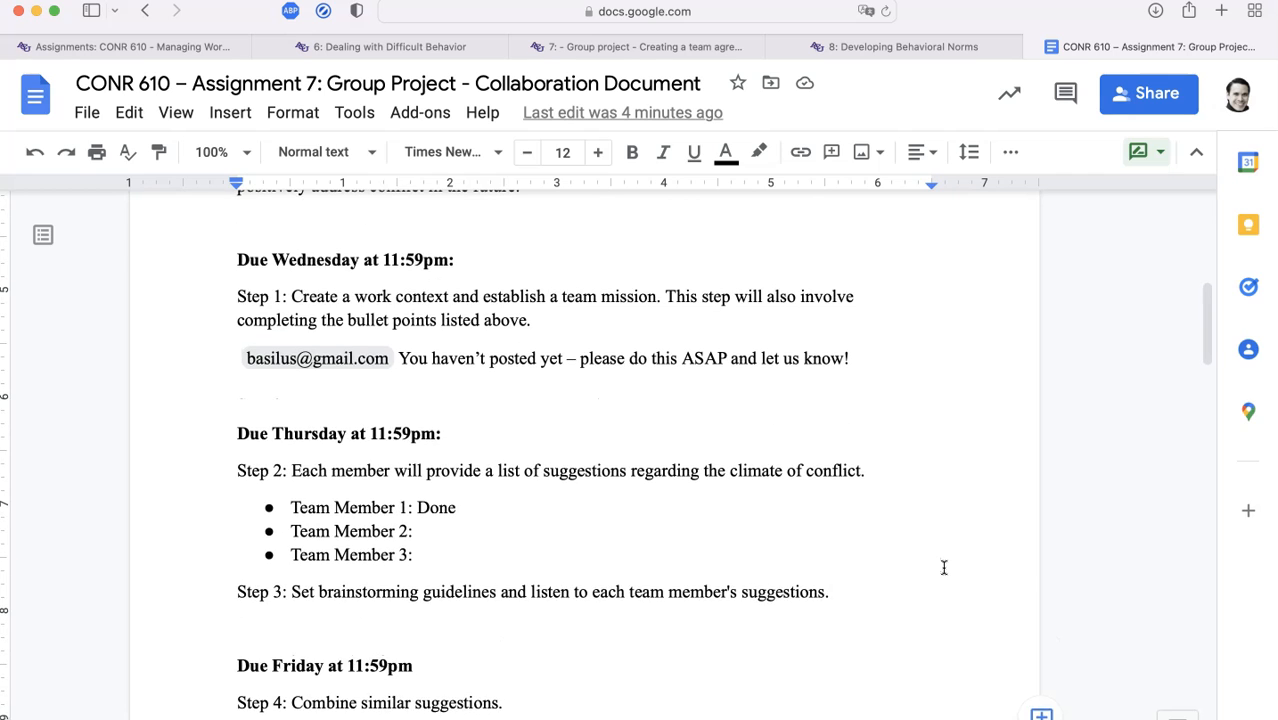
{"action": "scroll", "coordinate": [941, 556], "scroll_direction": "down", "scroll_amount": 10}
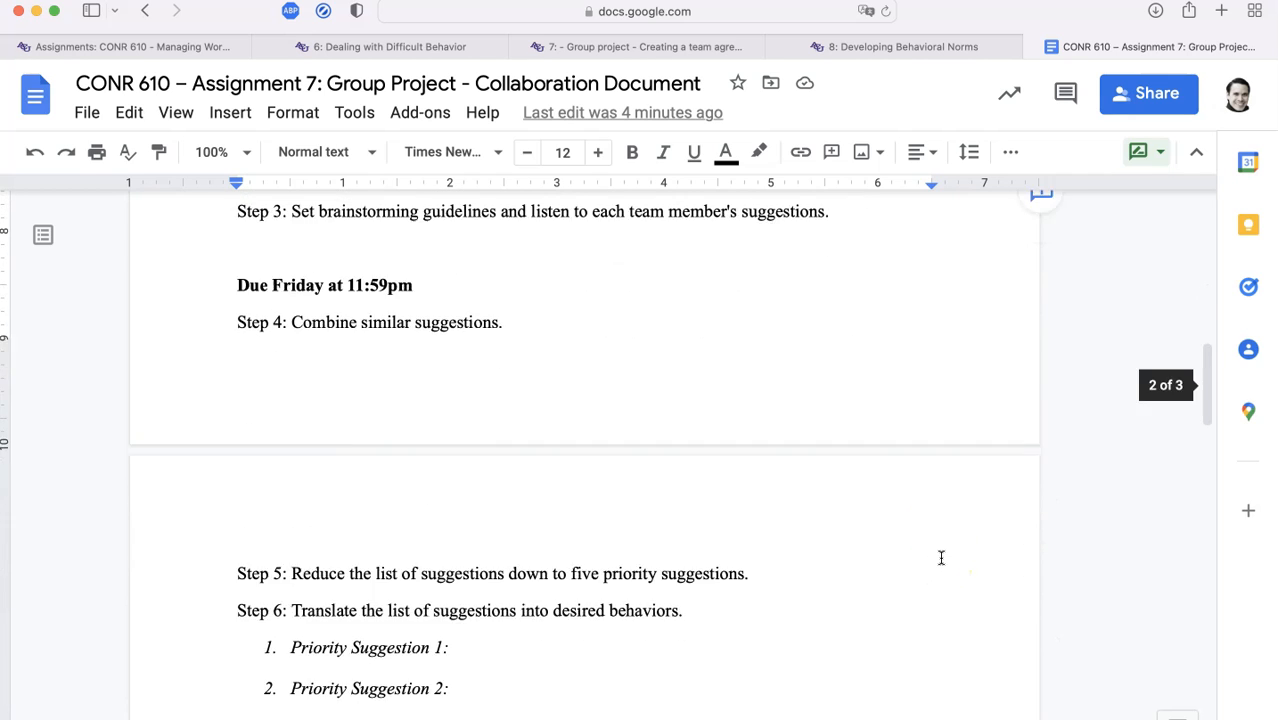
{"action": "scroll", "coordinate": [941, 557], "scroll_direction": "down", "scroll_amount": 15}
{"action": "scroll", "coordinate": [941, 557], "scroll_direction": "down", "scroll_amount": 1}
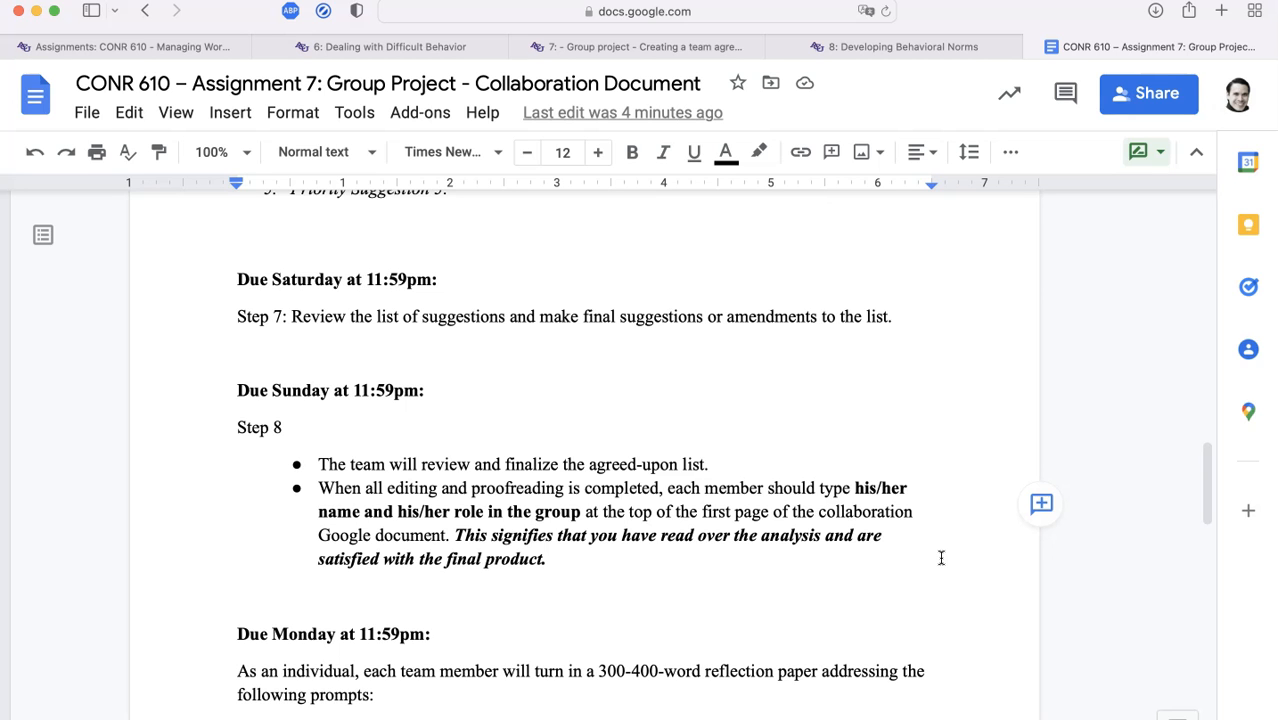
{"action": "scroll", "coordinate": [941, 557], "scroll_direction": "down", "scroll_amount": 4}
Scroll back up through the steps to the Due Wednesday section
{"action": "scroll", "coordinate": [941, 557], "scroll_direction": "up", "scroll_amount": 9}
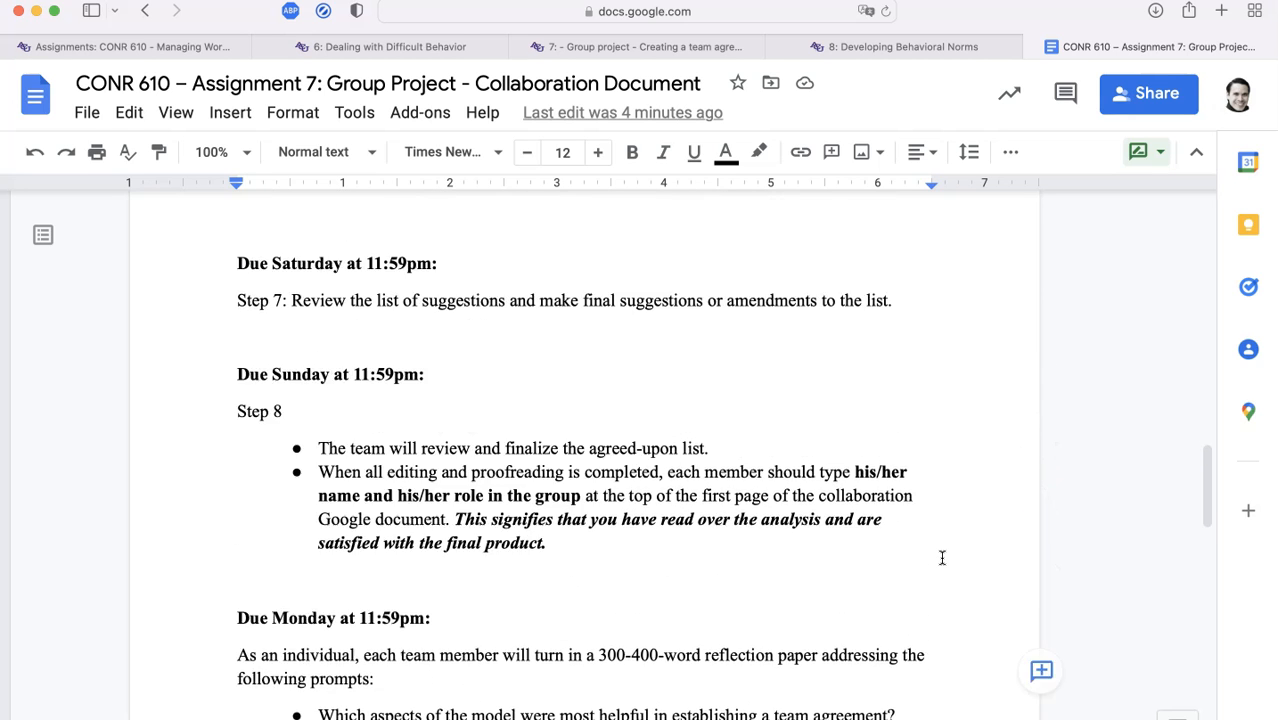
{"action": "scroll", "coordinate": [941, 557], "scroll_direction": "up", "scroll_amount": 1}
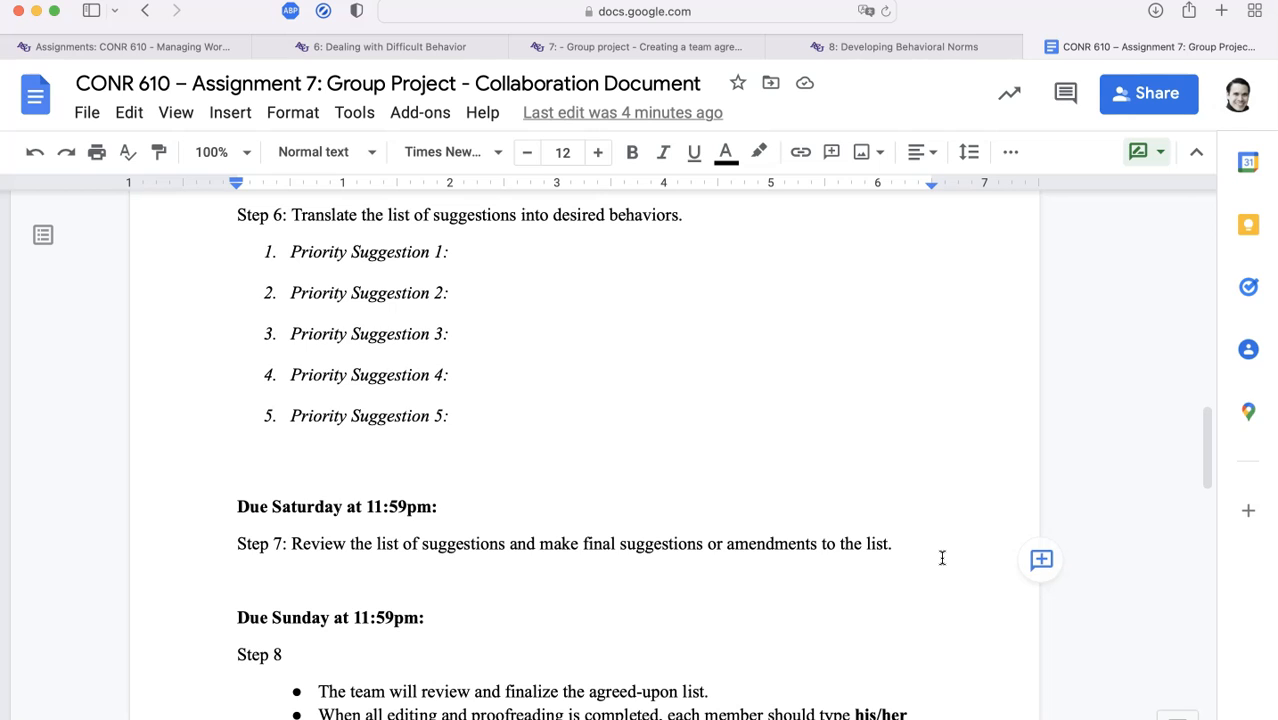
{"action": "scroll", "coordinate": [941, 557], "scroll_direction": "up", "scroll_amount": 5}
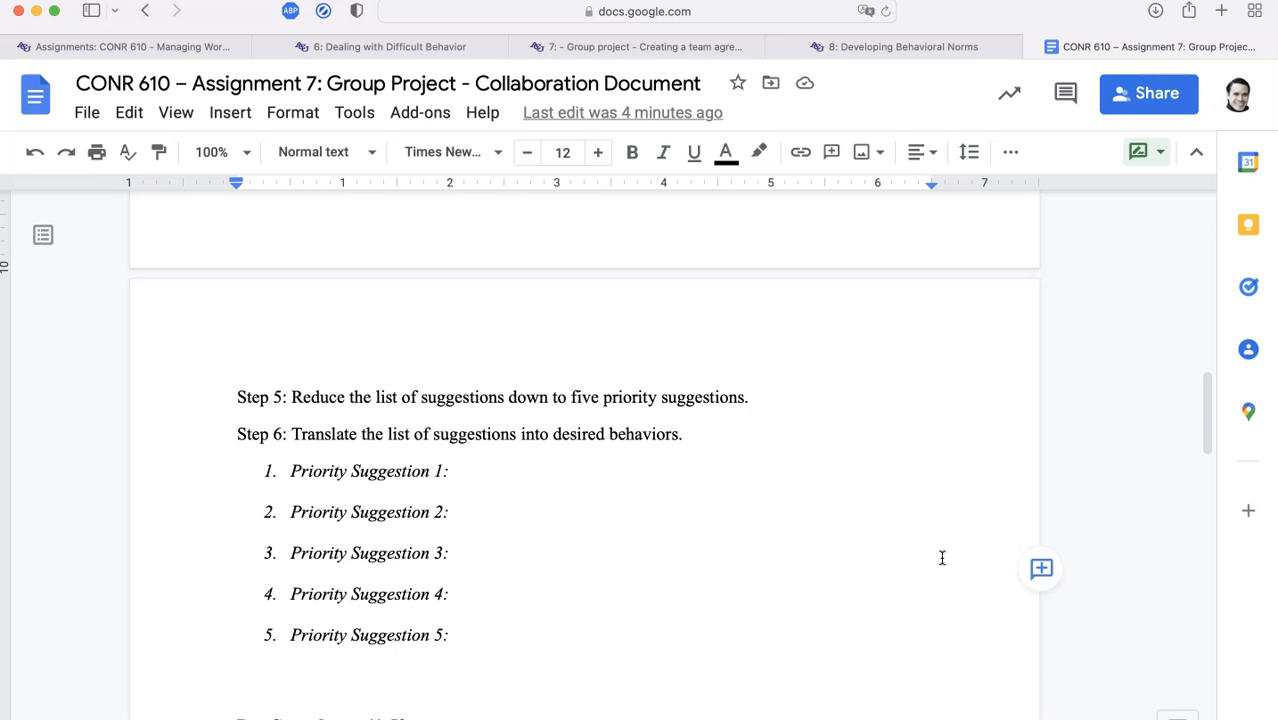
{"action": "scroll", "coordinate": [941, 557], "scroll_direction": "up", "scroll_amount": 6}
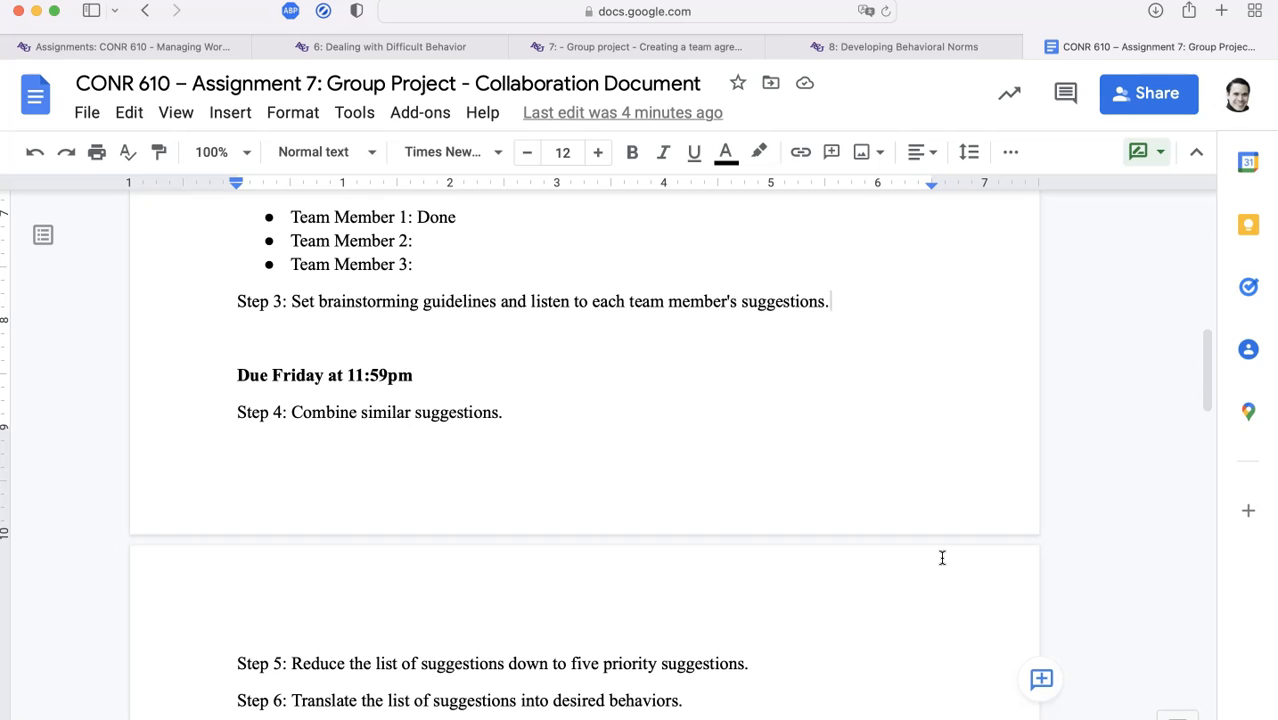
{"action": "scroll", "coordinate": [941, 557], "scroll_direction": "up", "scroll_amount": 6}
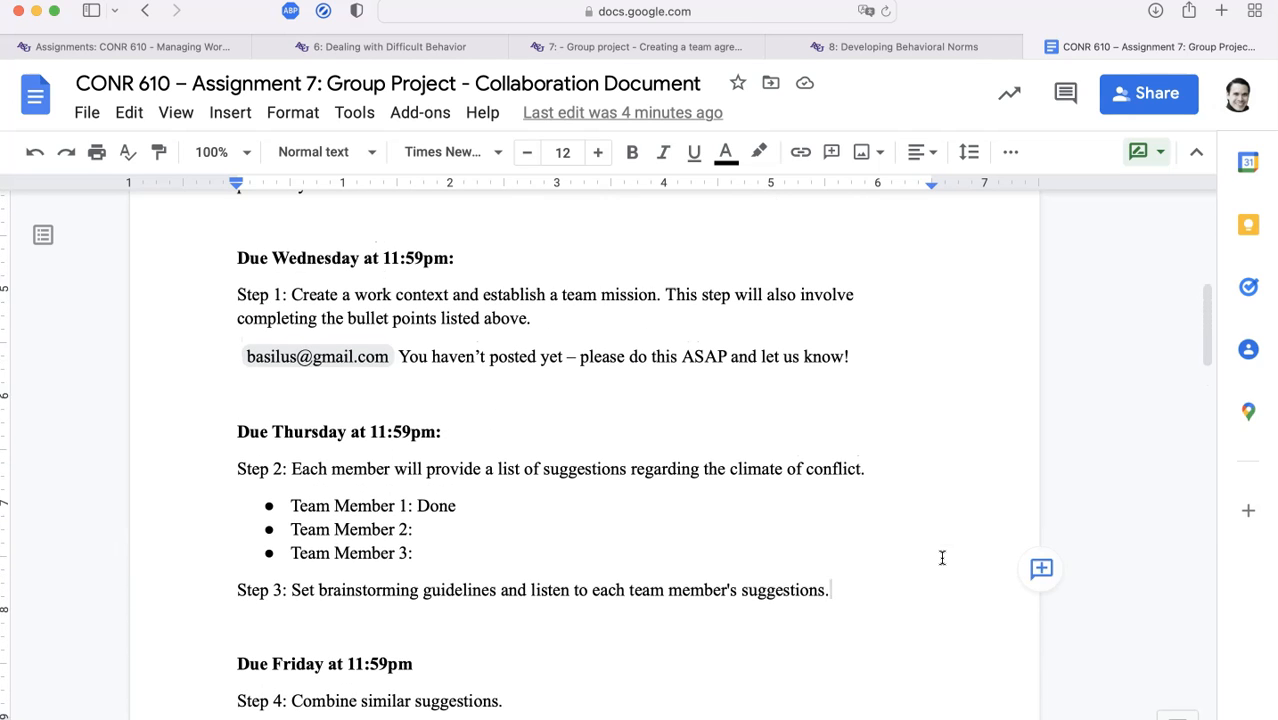
{"action": "scroll", "coordinate": [941, 557], "scroll_direction": "up", "scroll_amount": 1}
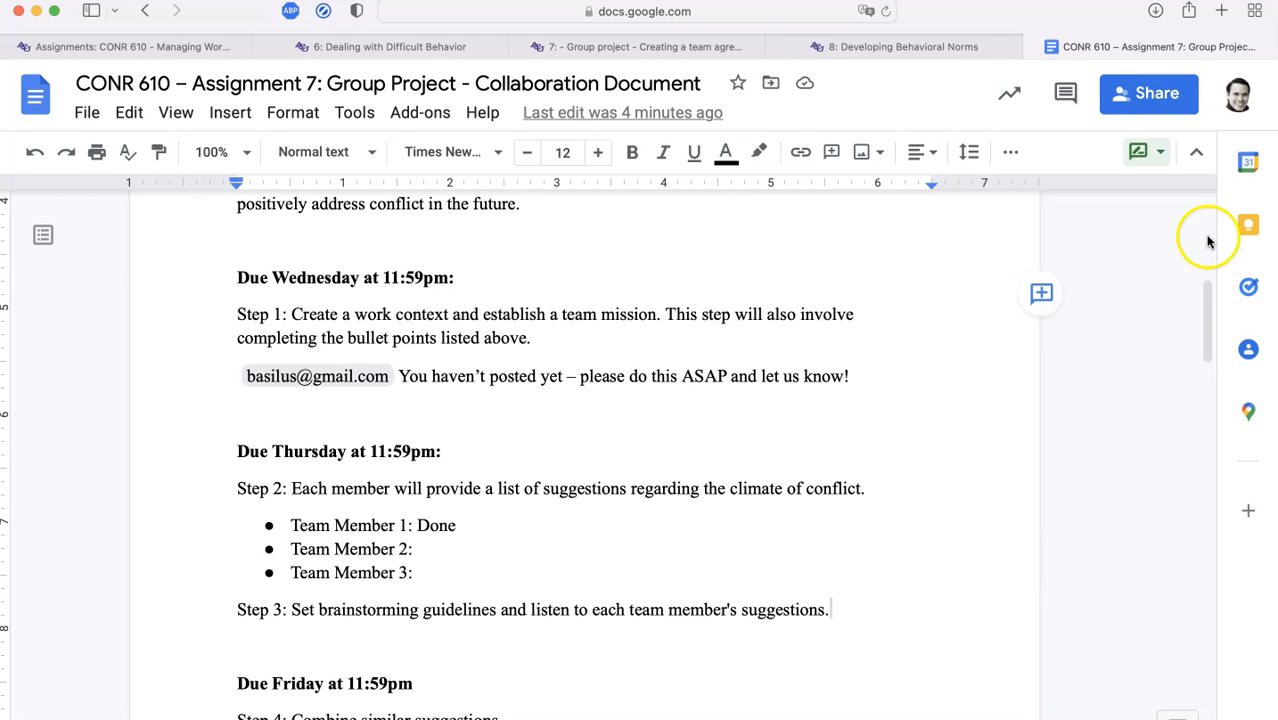
{"action": "left_click", "coordinate": [1145, 94]}
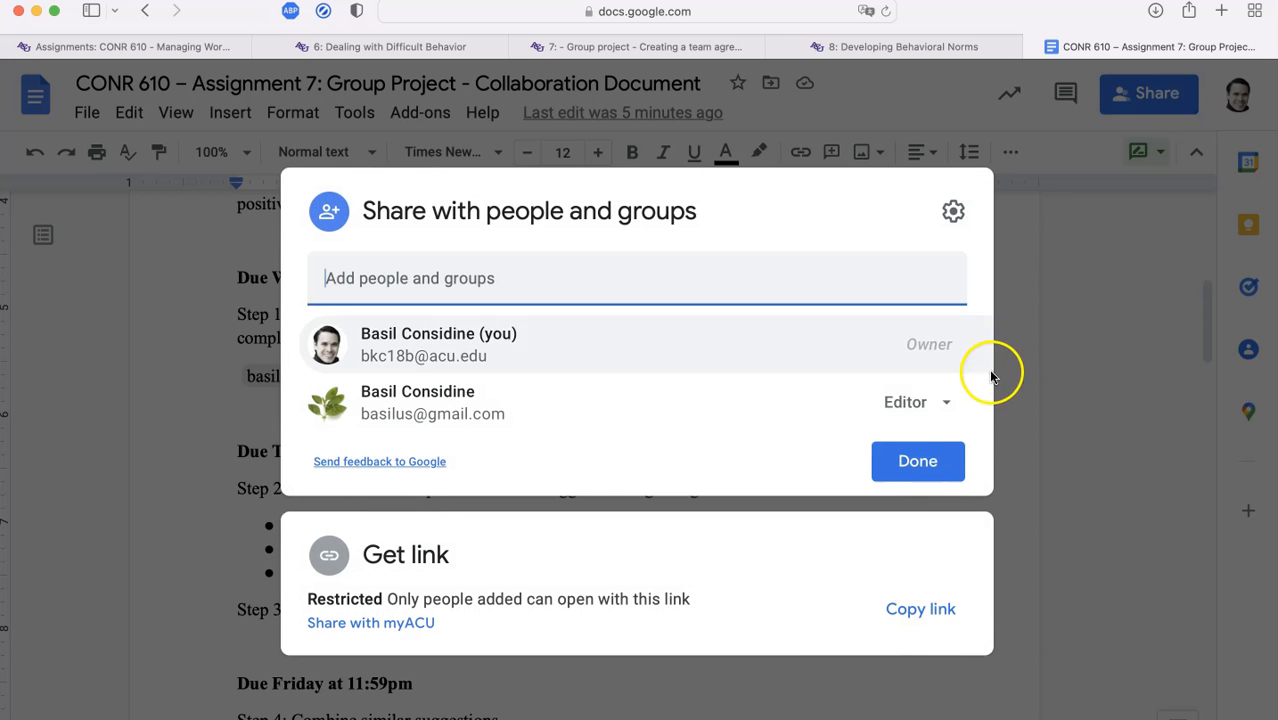
{"action": "left_click", "coordinate": [940, 403]}
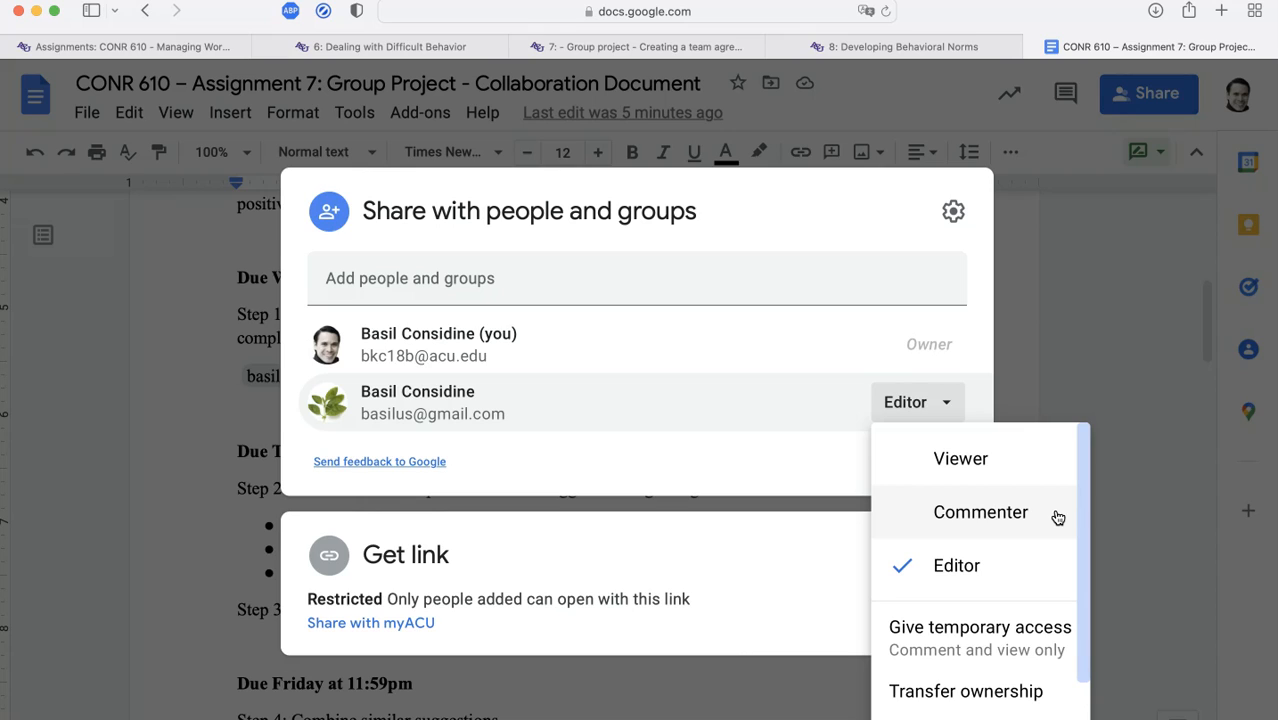
{"action": "left_click", "coordinate": [1055, 518]}
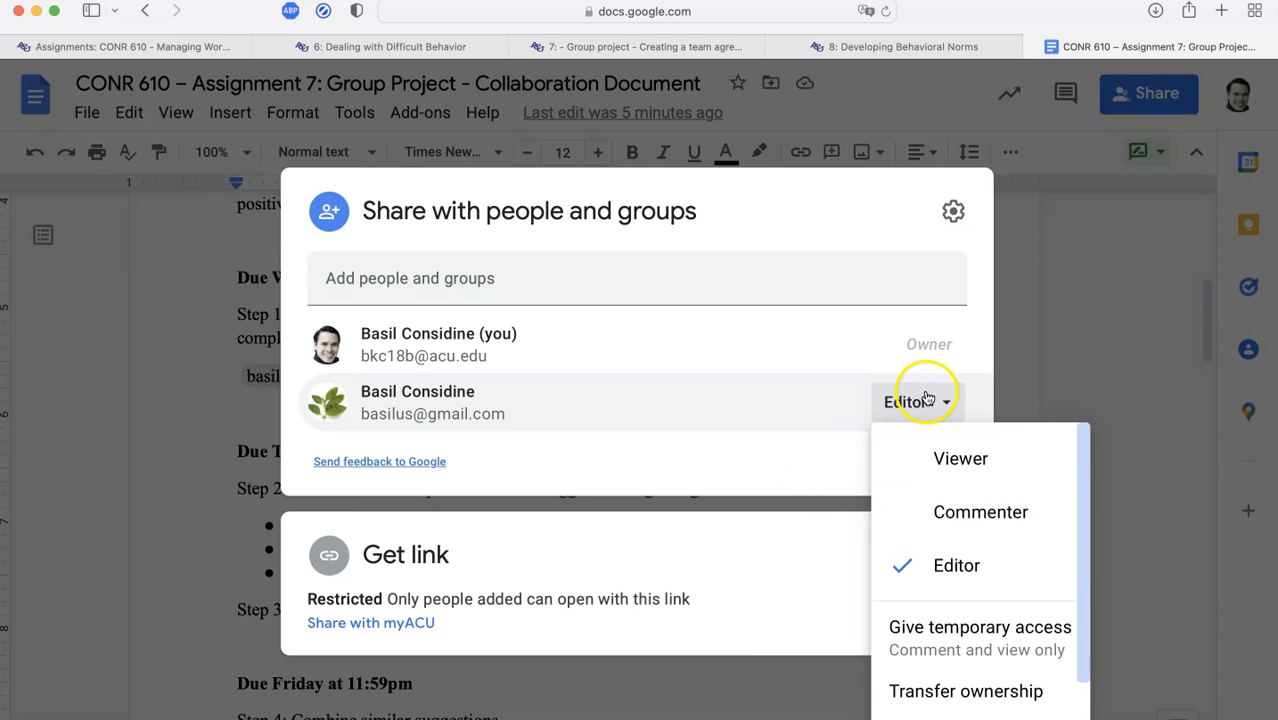
{"action": "left_click", "coordinate": [822, 485]}
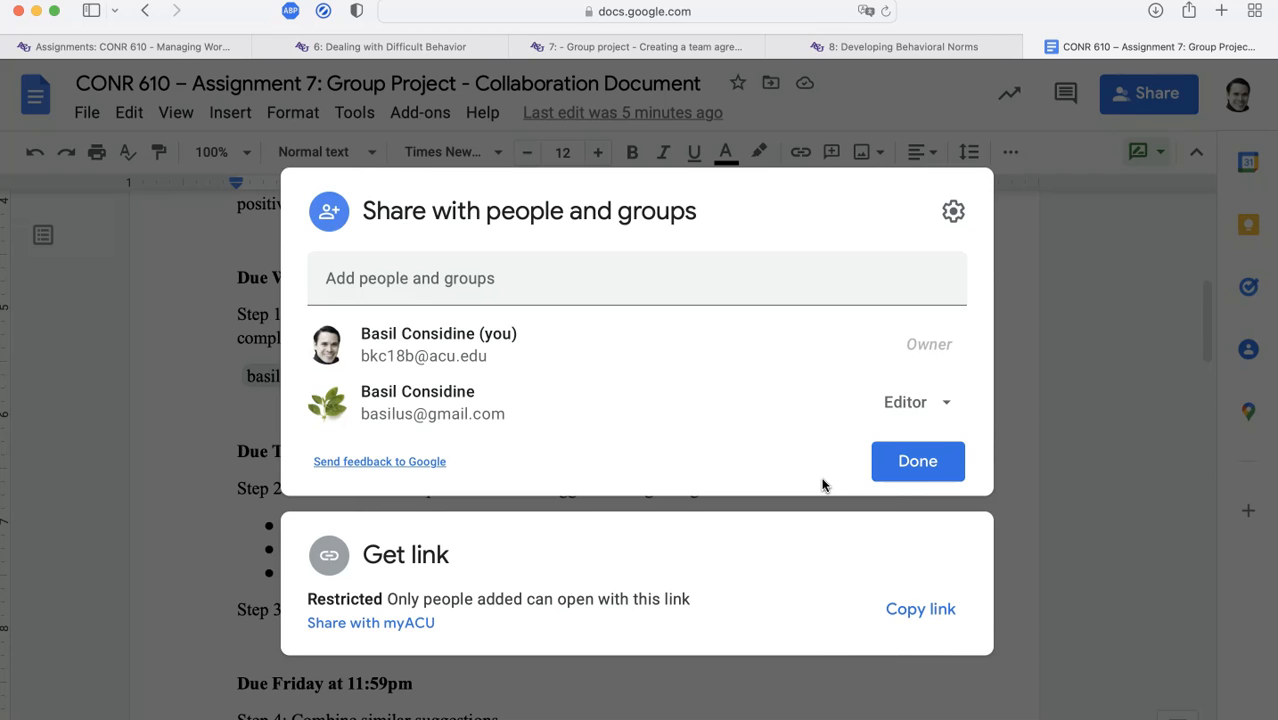
{"action": "left_click", "coordinate": [945, 461]}
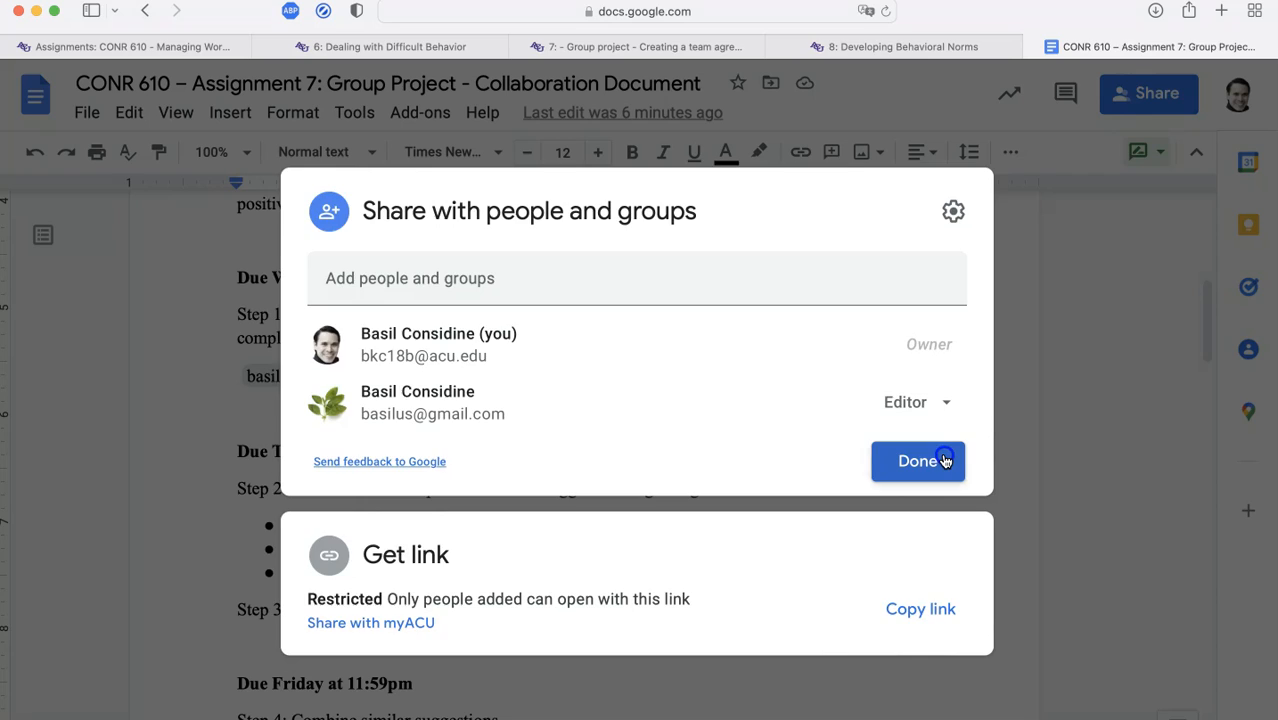